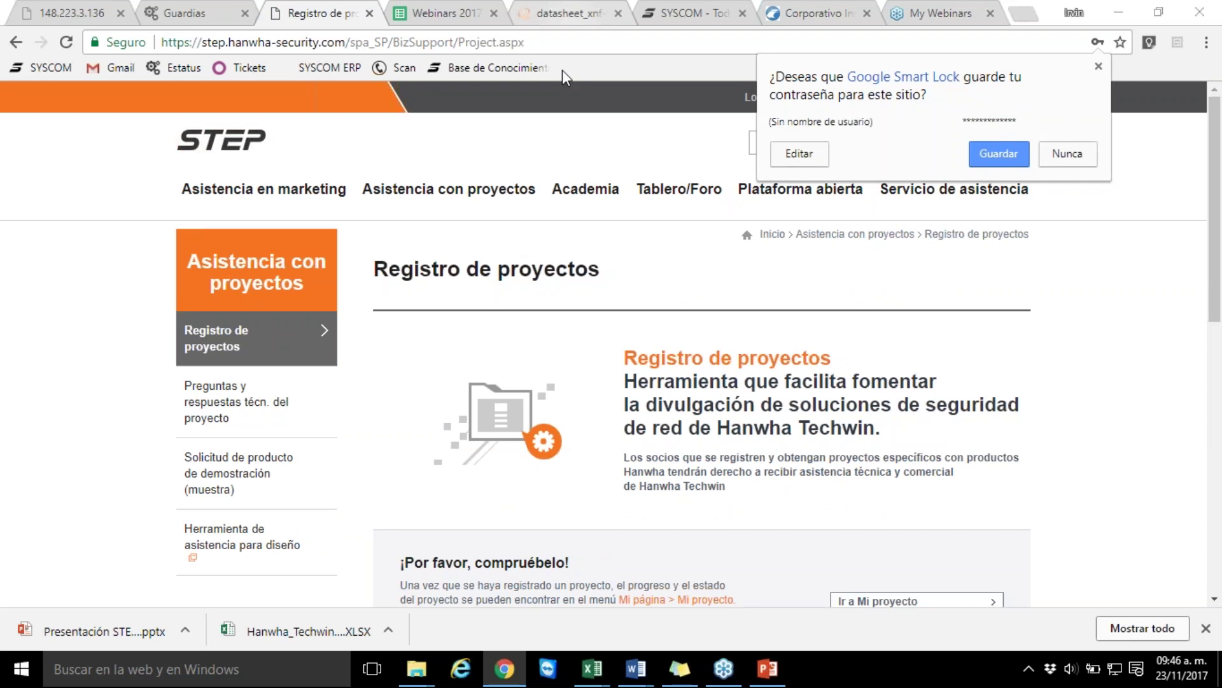
Dismiss the Smart Lock password bubble, detach the Registro de proyectos tab into its own window, and scroll the page.
{"action": "left_click", "coordinate": [328, 12]}
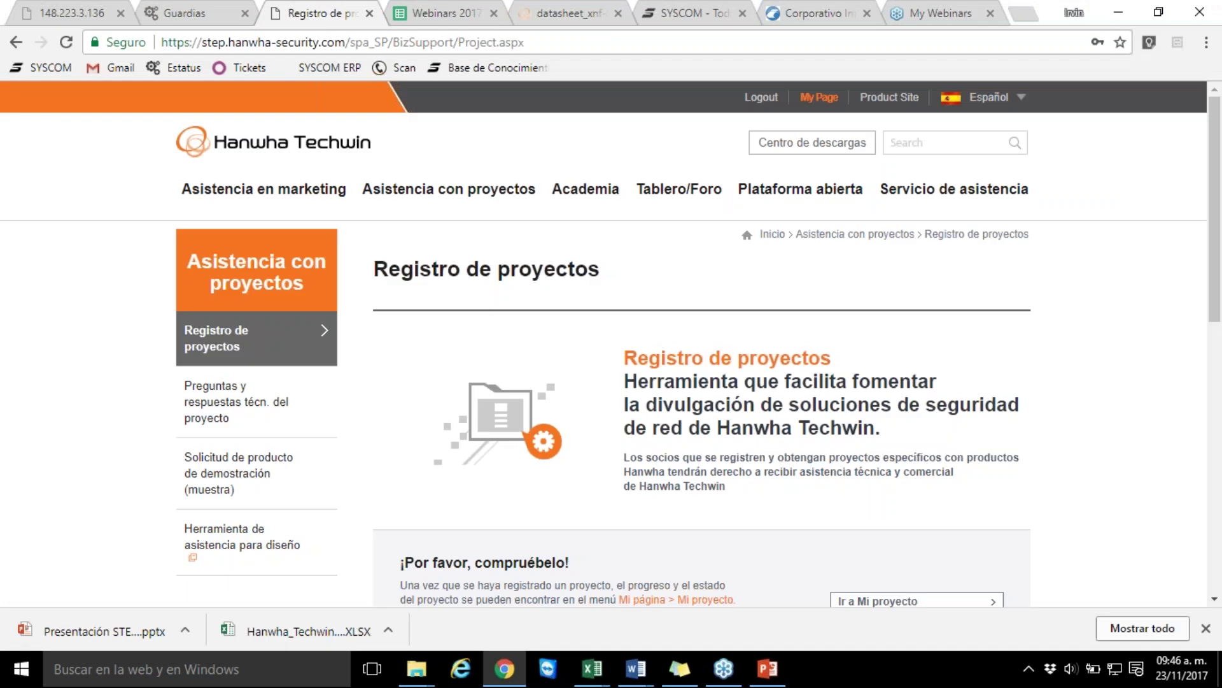
{"action": "left_click_drag", "start_coordinate": [328, 26], "coordinate": [330, 39]}
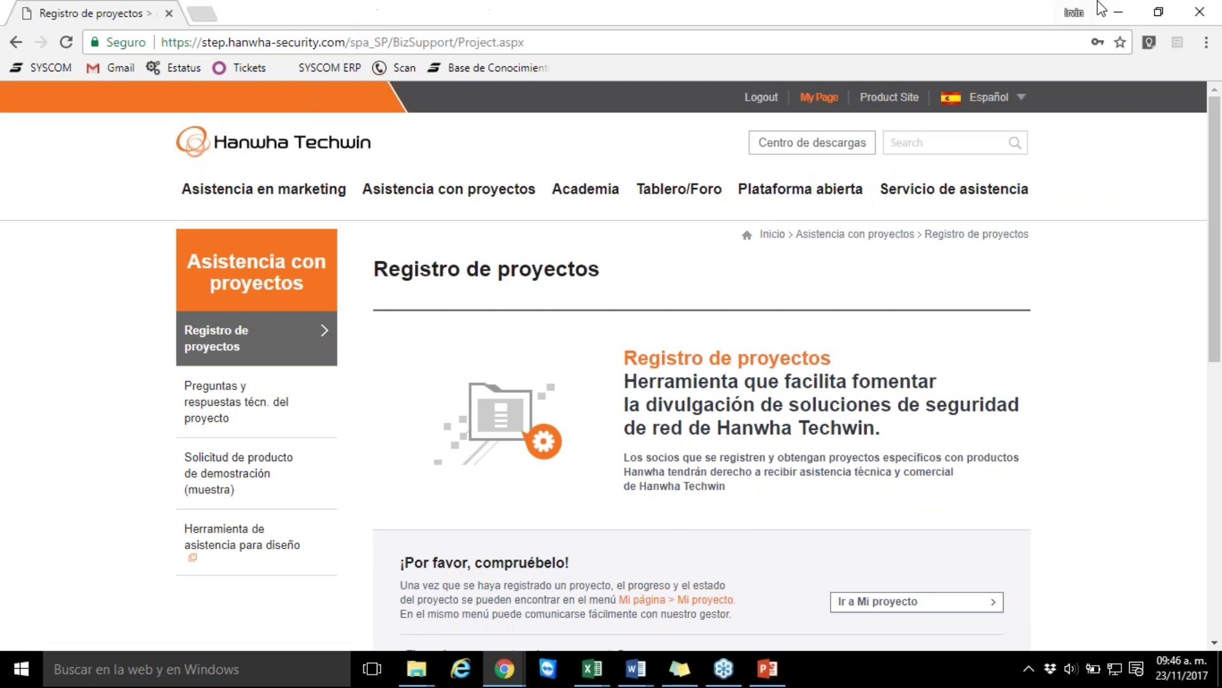
{"action": "scroll", "coordinate": [627, 288], "scroll_direction": "down", "scroll_amount": 2}
{"action": "scroll", "coordinate": [627, 288], "scroll_direction": "up", "scroll_amount": 2}
{"action": "scroll", "coordinate": [529, 307], "scroll_direction": "down", "scroll_amount": 3}
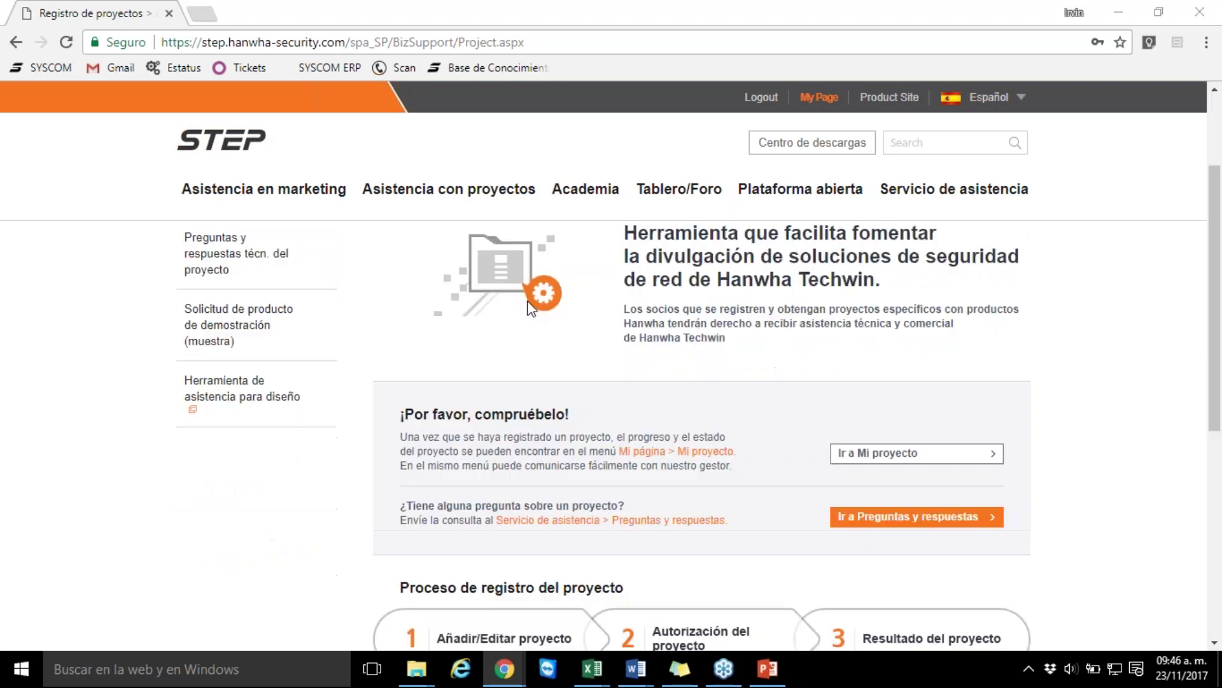
{"action": "scroll", "coordinate": [529, 307], "scroll_direction": "down", "scroll_amount": 1}
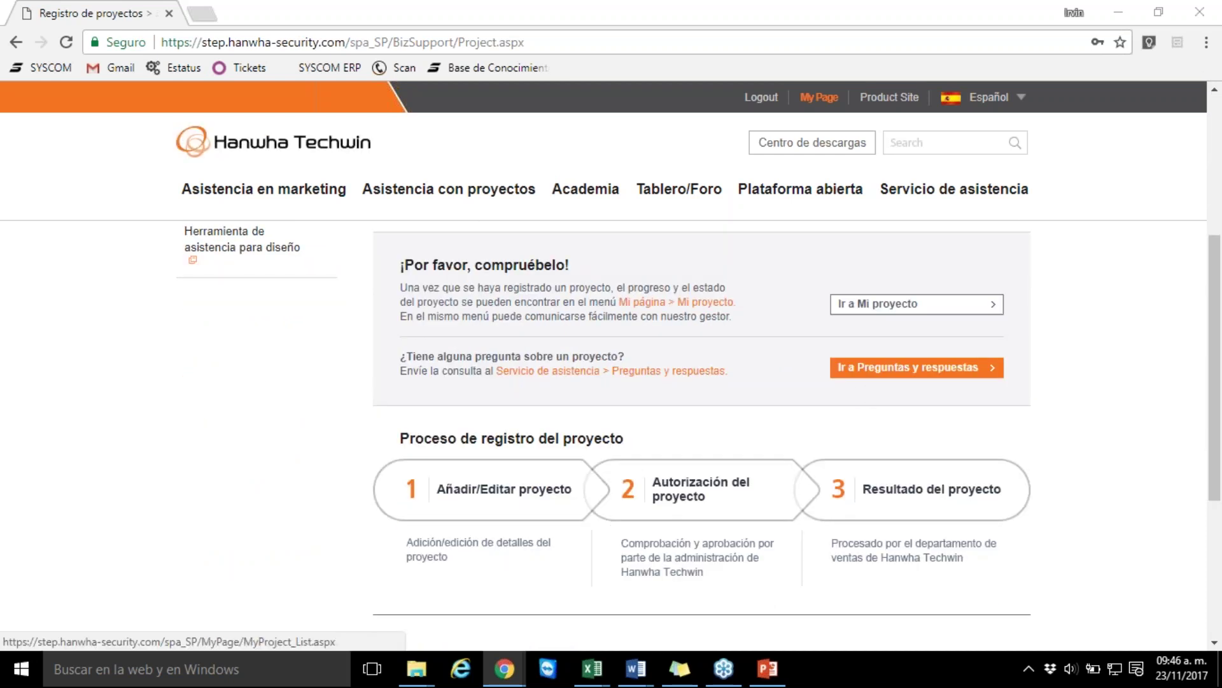
Go to Mi proyecto's project list and open the gobermet project.
{"action": "left_click", "coordinate": [917, 303]}
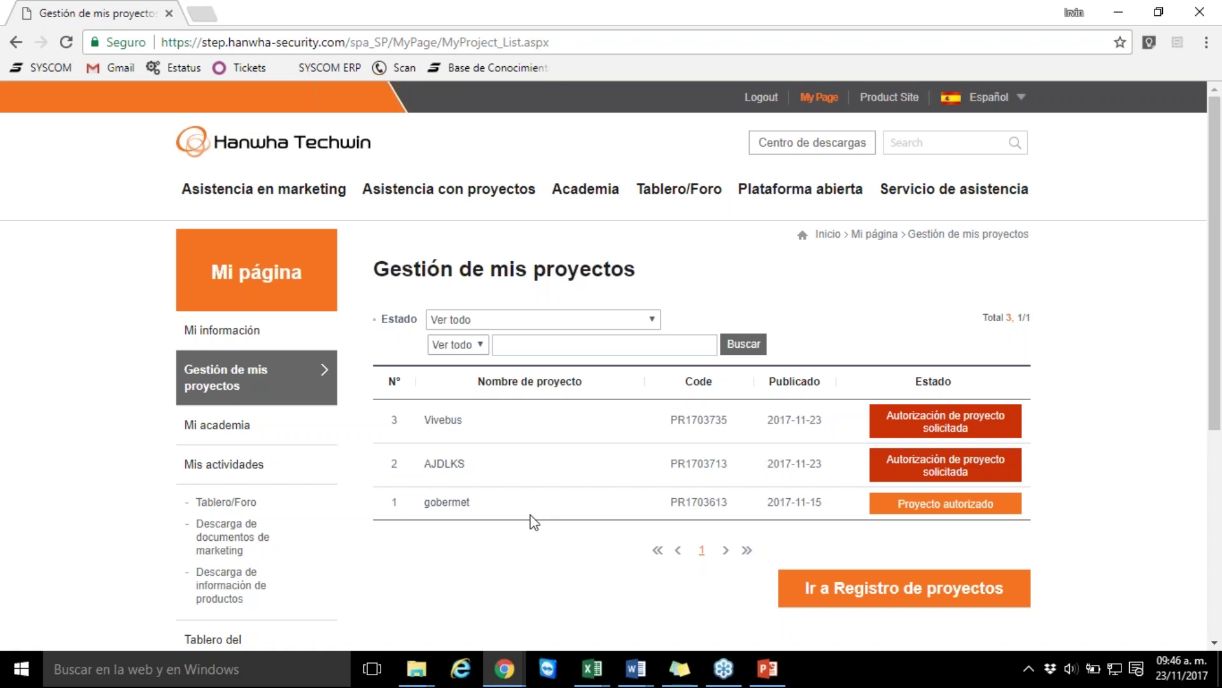
{"action": "left_click", "coordinate": [453, 503]}
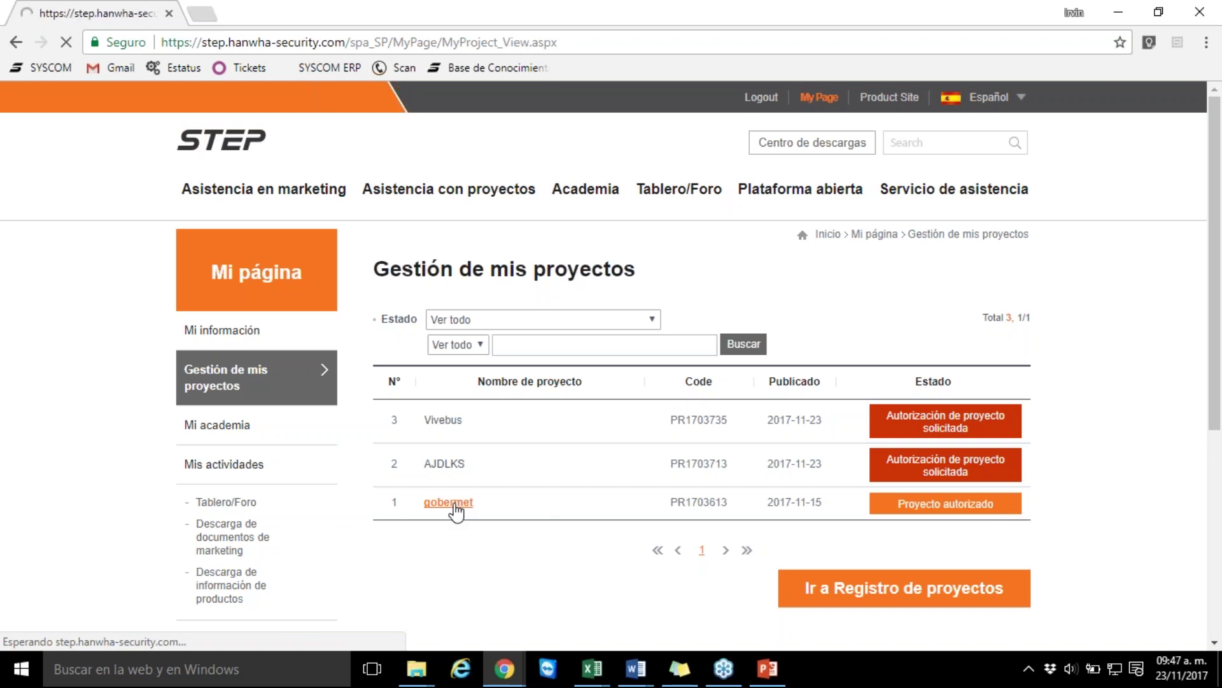
Scroll through gobermet's 50% discount authorization, details, installation info and product list, then back up.
{"action": "scroll", "coordinate": [705, 476], "scroll_direction": "down", "scroll_amount": 5}
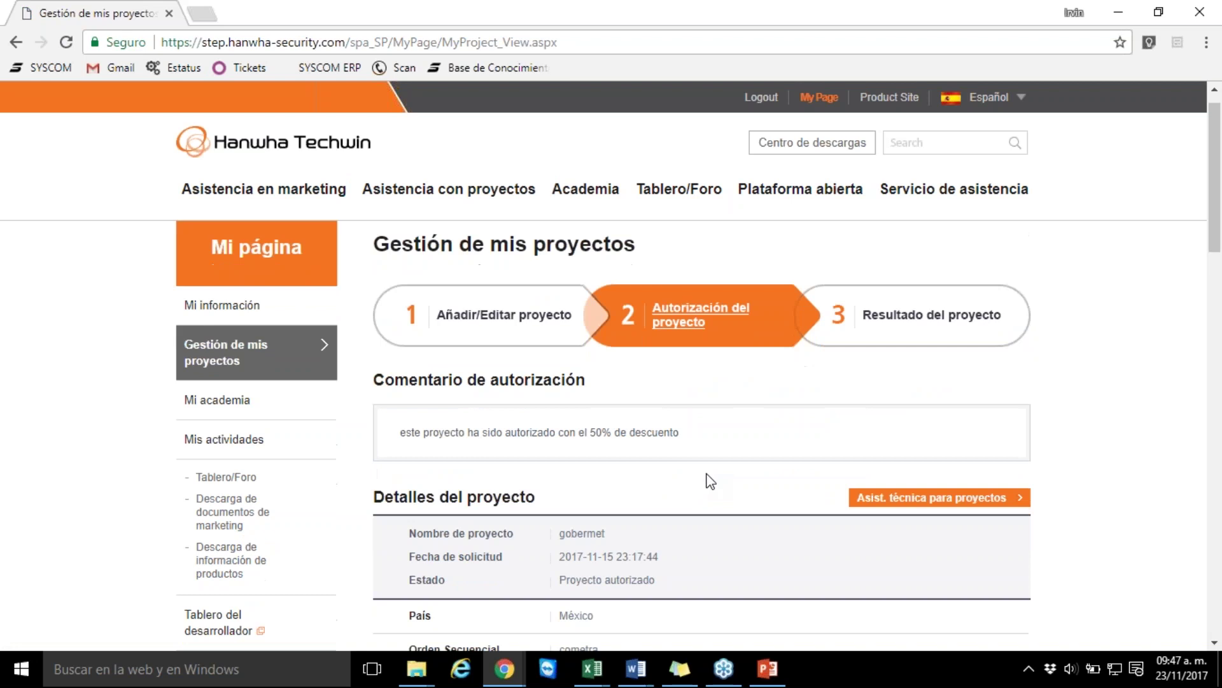
{"action": "scroll", "coordinate": [705, 471], "scroll_direction": "up", "scroll_amount": 2}
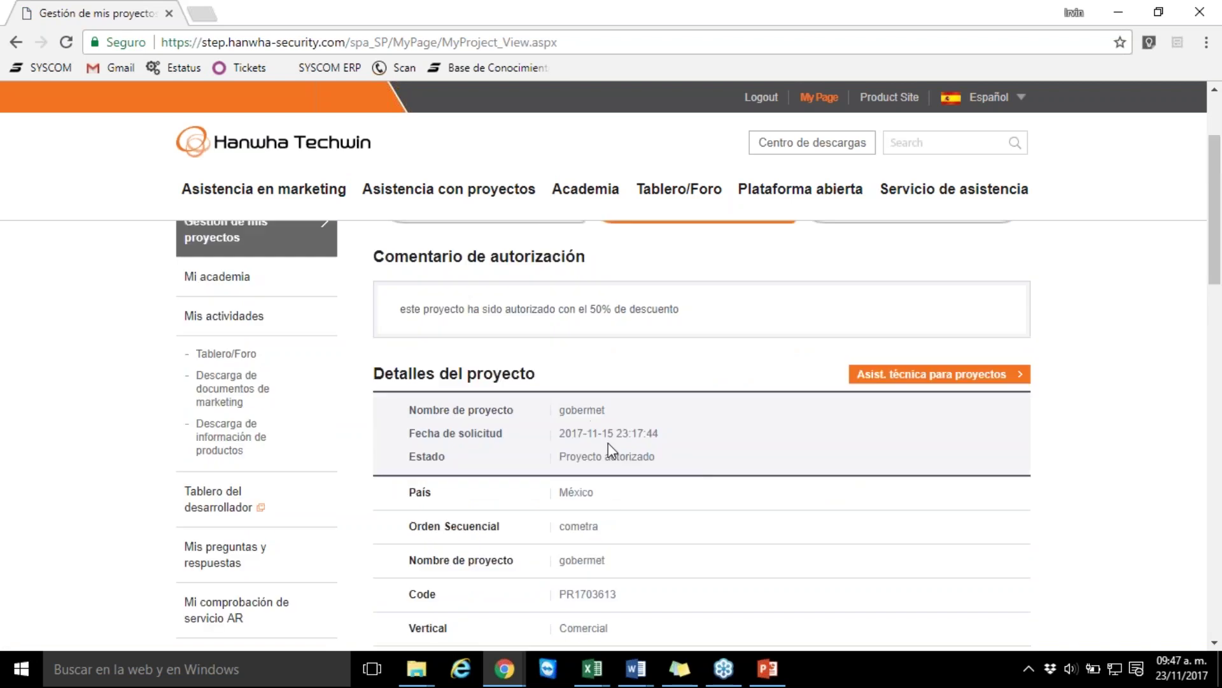
{"action": "scroll", "coordinate": [608, 446], "scroll_direction": "down", "scroll_amount": 2}
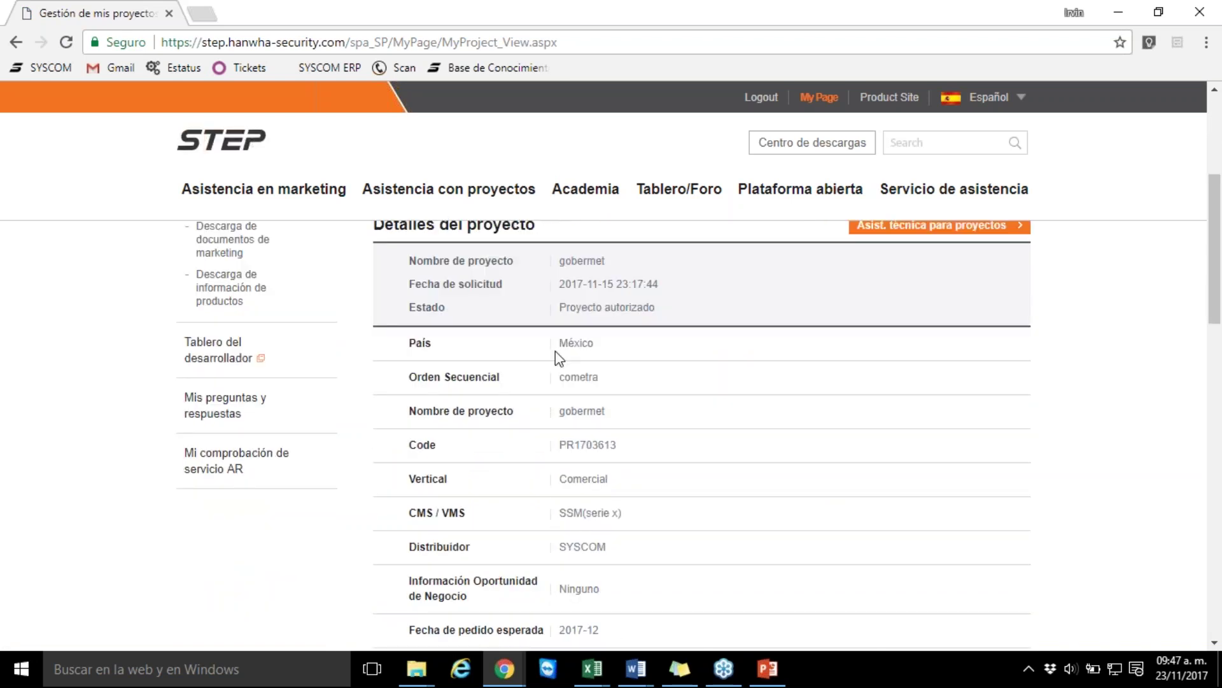
{"action": "scroll", "coordinate": [680, 390], "scroll_direction": "down", "scroll_amount": 3}
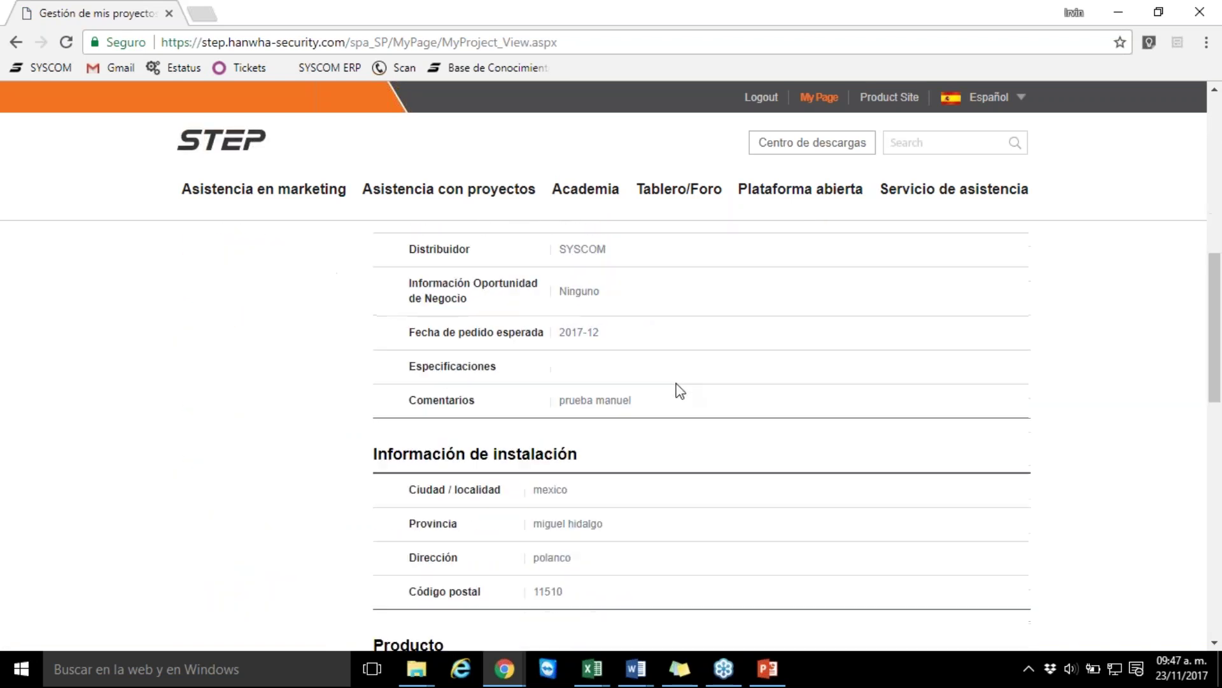
{"action": "scroll", "coordinate": [680, 390], "scroll_direction": "down", "scroll_amount": 2}
{"action": "scroll", "coordinate": [680, 389], "scroll_direction": "down", "scroll_amount": 2}
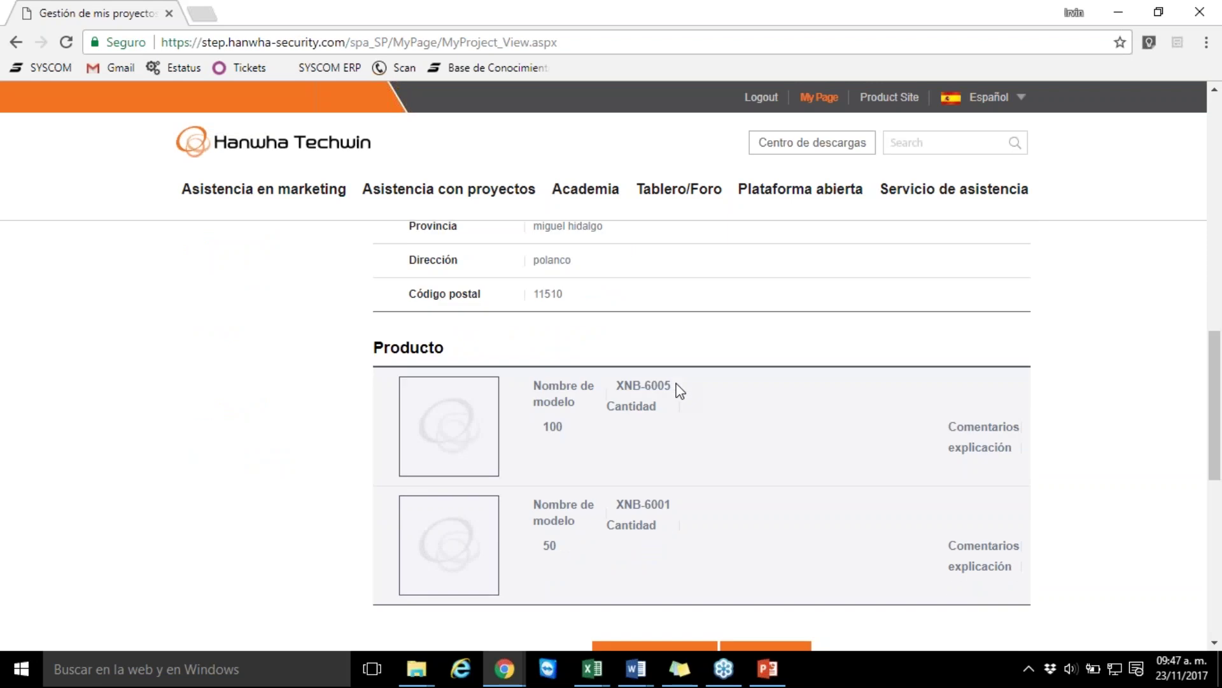
{"action": "scroll", "coordinate": [680, 389], "scroll_direction": "down", "scroll_amount": 2}
{"action": "scroll", "coordinate": [680, 390], "scroll_direction": "up", "scroll_amount": 2}
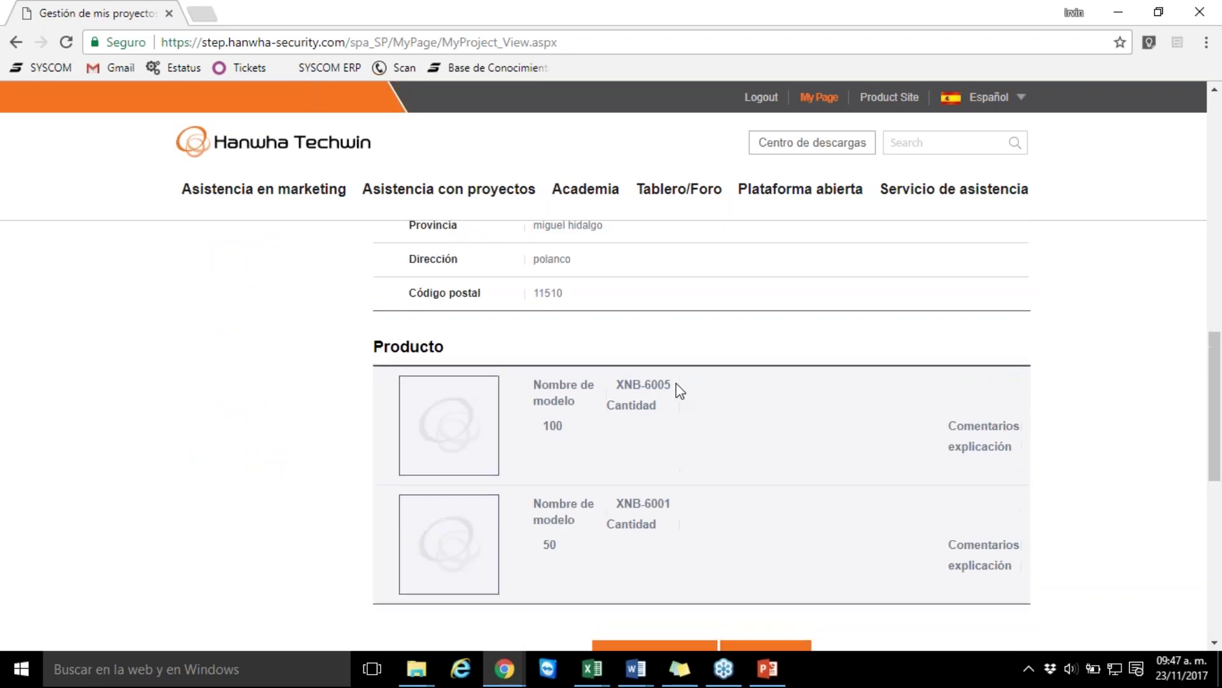
{"action": "scroll", "coordinate": [680, 389], "scroll_direction": "down", "scroll_amount": 3}
{"action": "scroll", "coordinate": [680, 390], "scroll_direction": "up", "scroll_amount": 2}
{"action": "scroll", "coordinate": [680, 389], "scroll_direction": "up", "scroll_amount": 1}
{"action": "scroll", "coordinate": [680, 389], "scroll_direction": "down", "scroll_amount": 4}
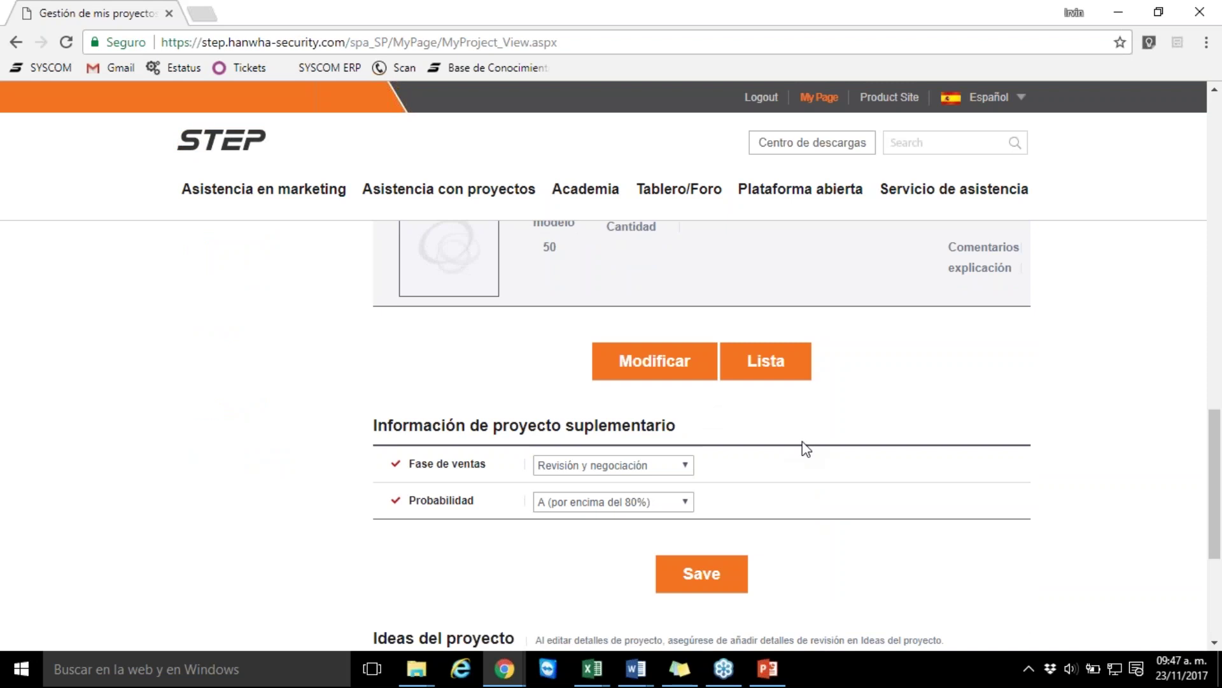
{"action": "scroll", "coordinate": [803, 447], "scroll_direction": "down", "scroll_amount": 2}
{"action": "scroll", "coordinate": [804, 447], "scroll_direction": "up", "scroll_amount": 15}
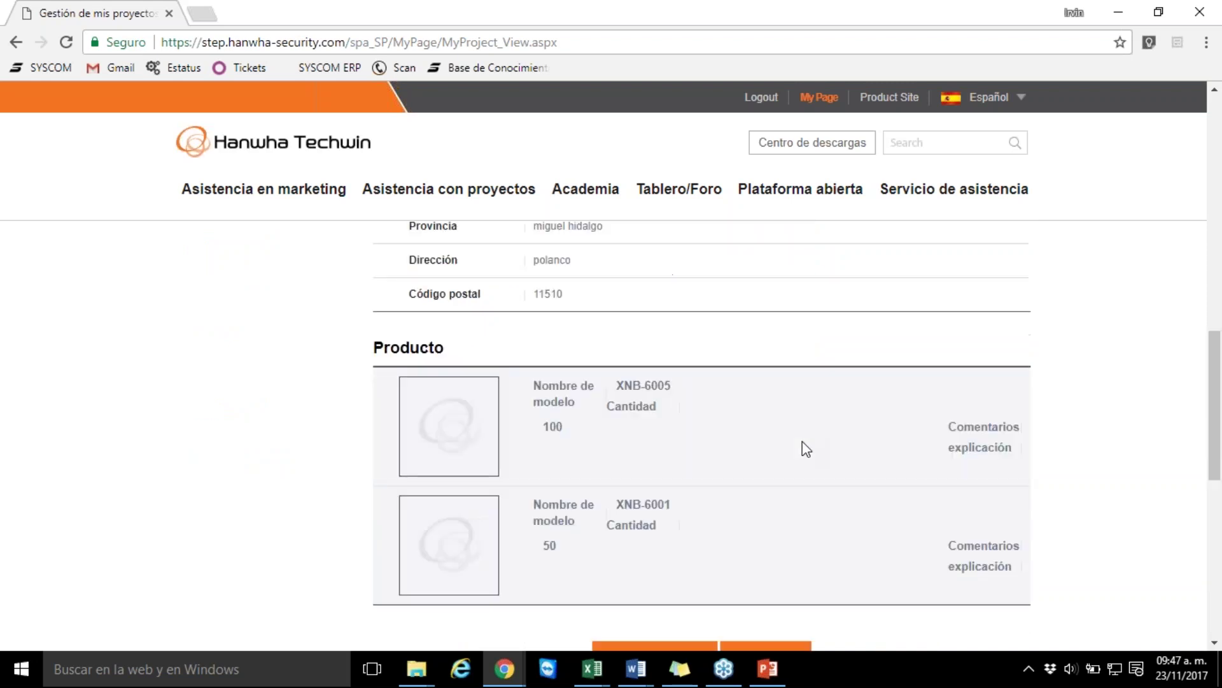
{"action": "scroll", "coordinate": [804, 446], "scroll_direction": "up", "scroll_amount": 2}
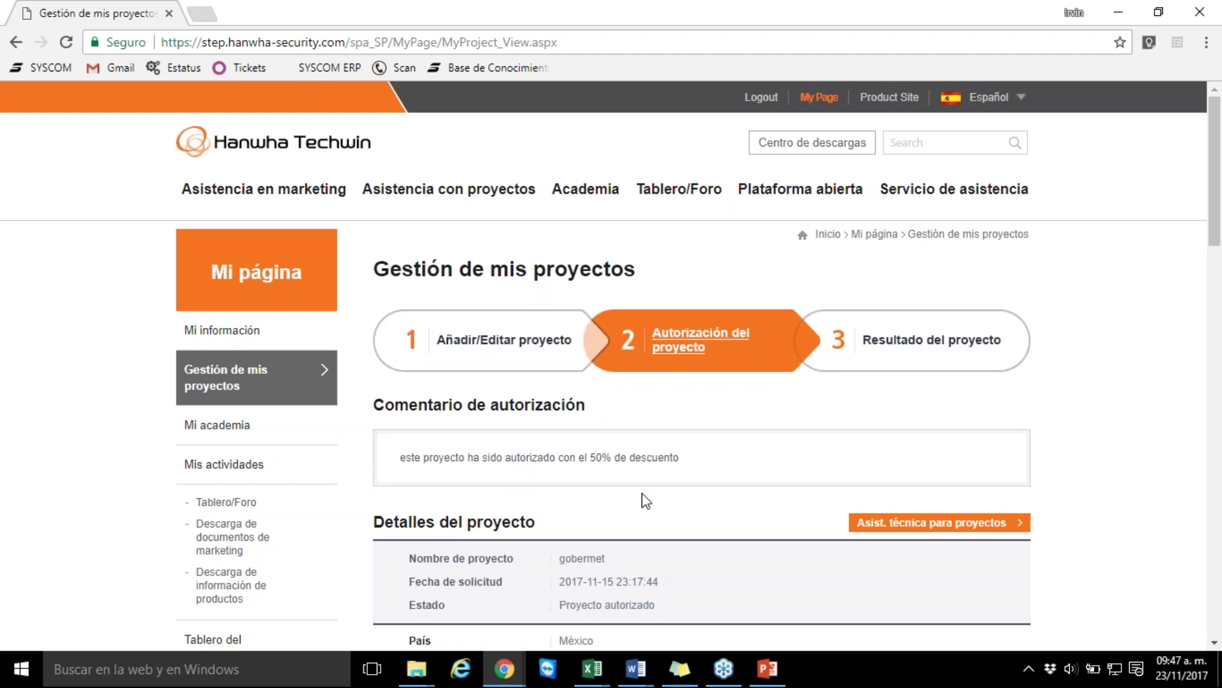
{"action": "scroll", "coordinate": [644, 500], "scroll_direction": "down", "scroll_amount": 2}
{"action": "scroll", "coordinate": [660, 495], "scroll_direction": "up", "scroll_amount": 2}
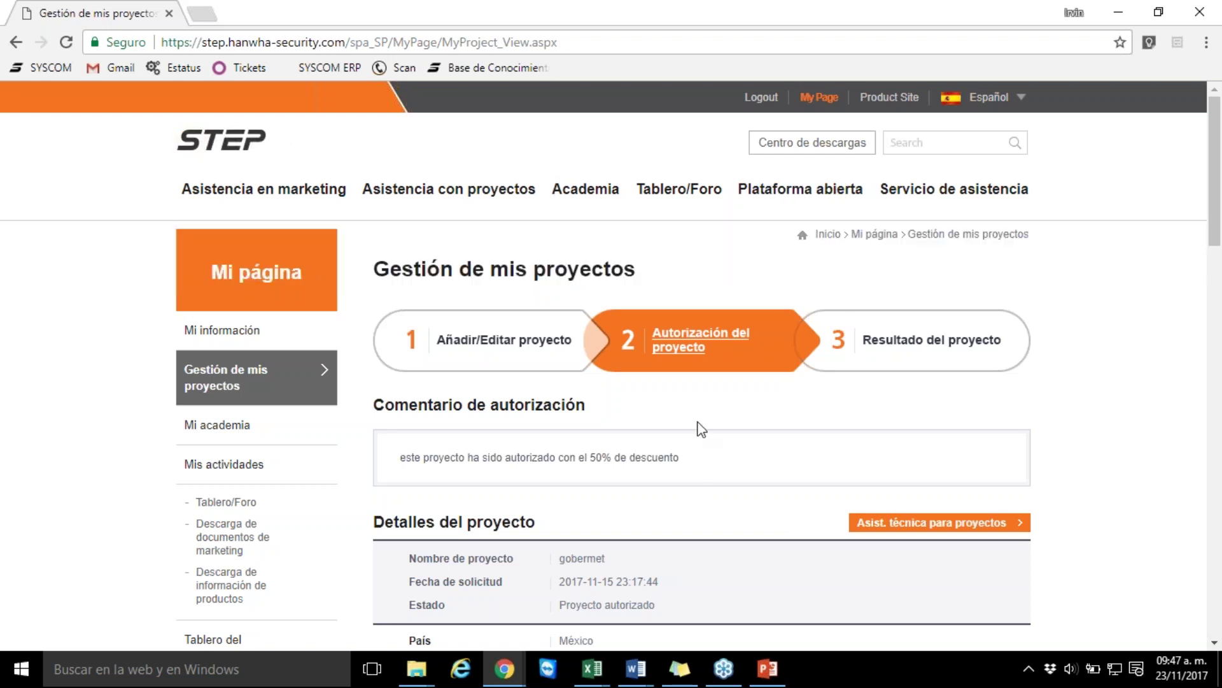
{"action": "scroll", "coordinate": [698, 428], "scroll_direction": "down", "scroll_amount": 8}
{"action": "scroll", "coordinate": [818, 444], "scroll_direction": "up", "scroll_amount": 8}
{"action": "scroll", "coordinate": [816, 438], "scroll_direction": "down", "scroll_amount": 10}
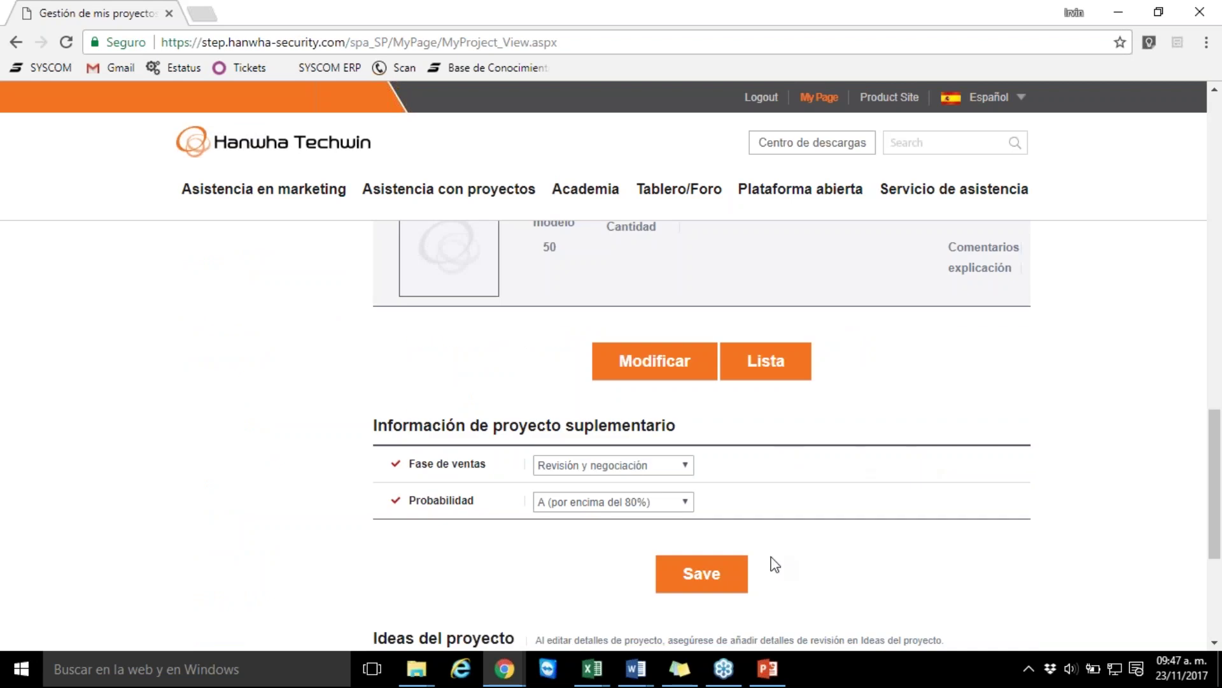
{"action": "scroll", "coordinate": [774, 564], "scroll_direction": "up", "scroll_amount": 10}
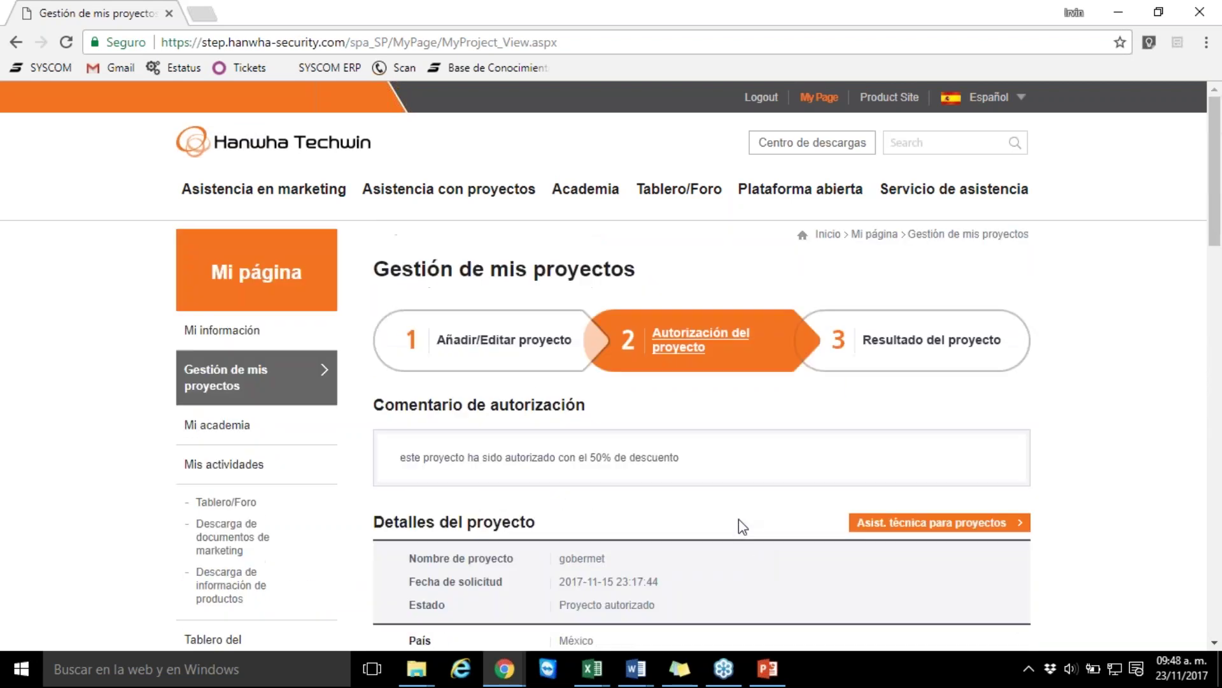
From Asistencia con proyectos > Registro de proyectos, open a blank 'Registrar Nuevo Proyecto' form.
{"action": "mouse_move", "coordinate": [415, 190]}
{"action": "left_click", "coordinate": [405, 256]}
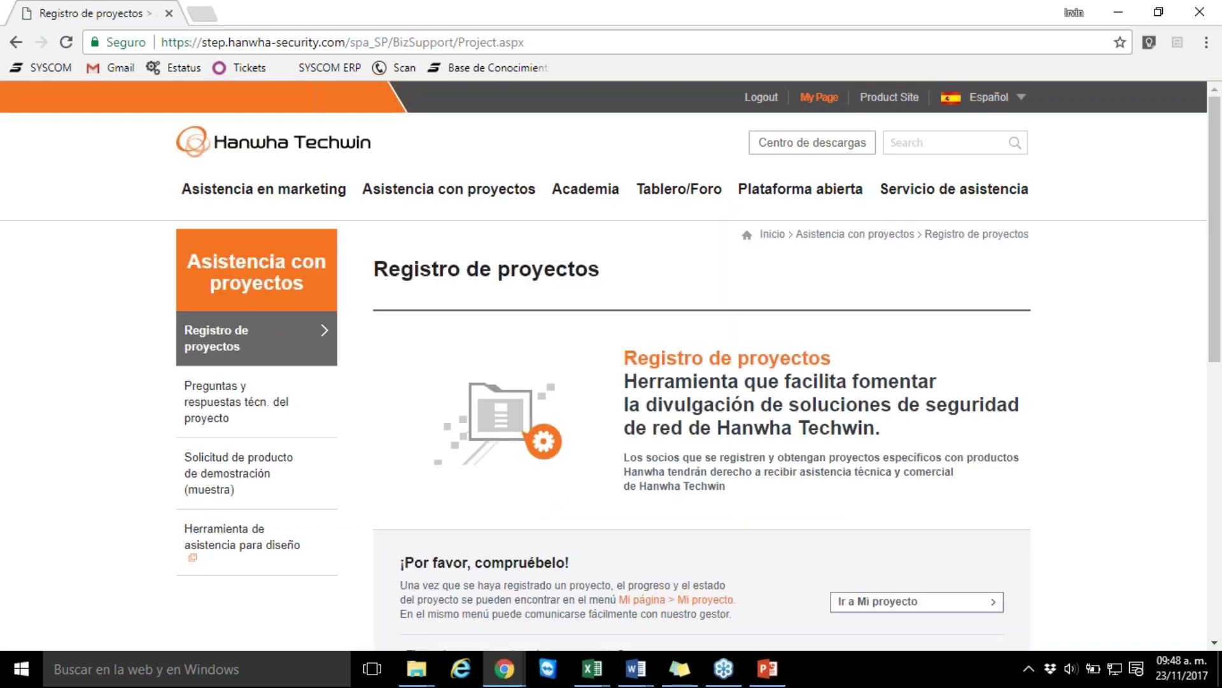
{"action": "scroll", "coordinate": [919, 365], "scroll_direction": "down", "scroll_amount": 7}
{"action": "scroll", "coordinate": [827, 391], "scroll_direction": "up", "scroll_amount": 1}
{"action": "scroll", "coordinate": [826, 395], "scroll_direction": "down", "scroll_amount": 1}
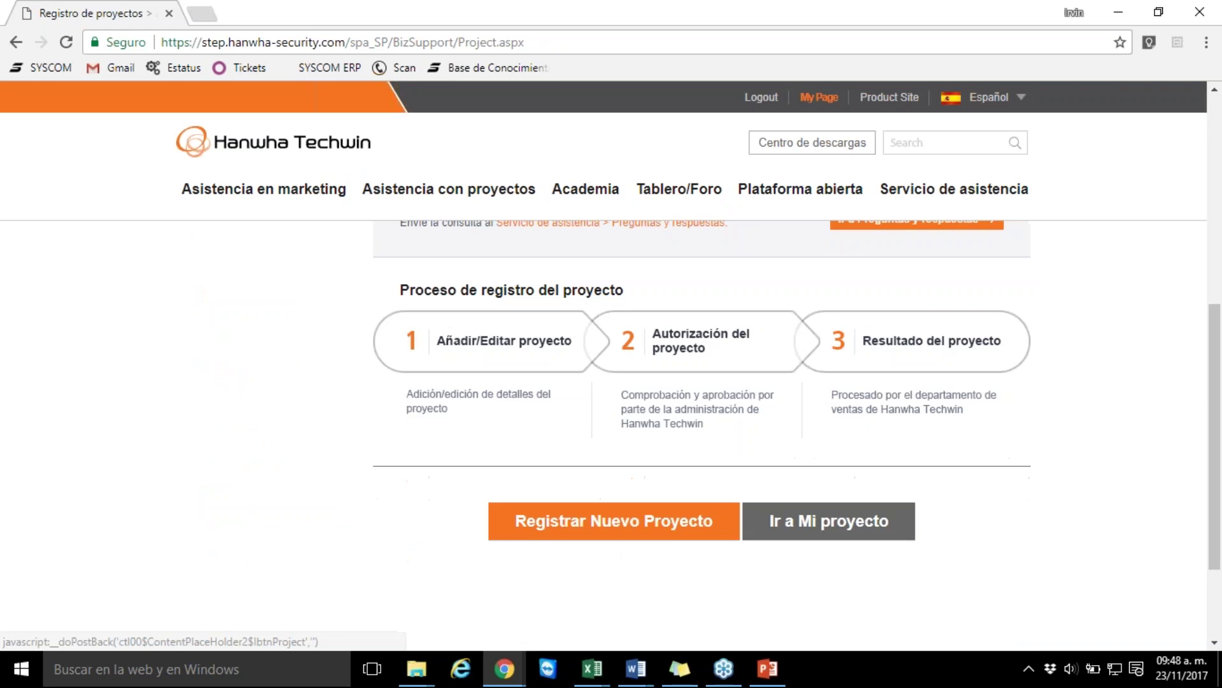
{"action": "left_click", "coordinate": [646, 528]}
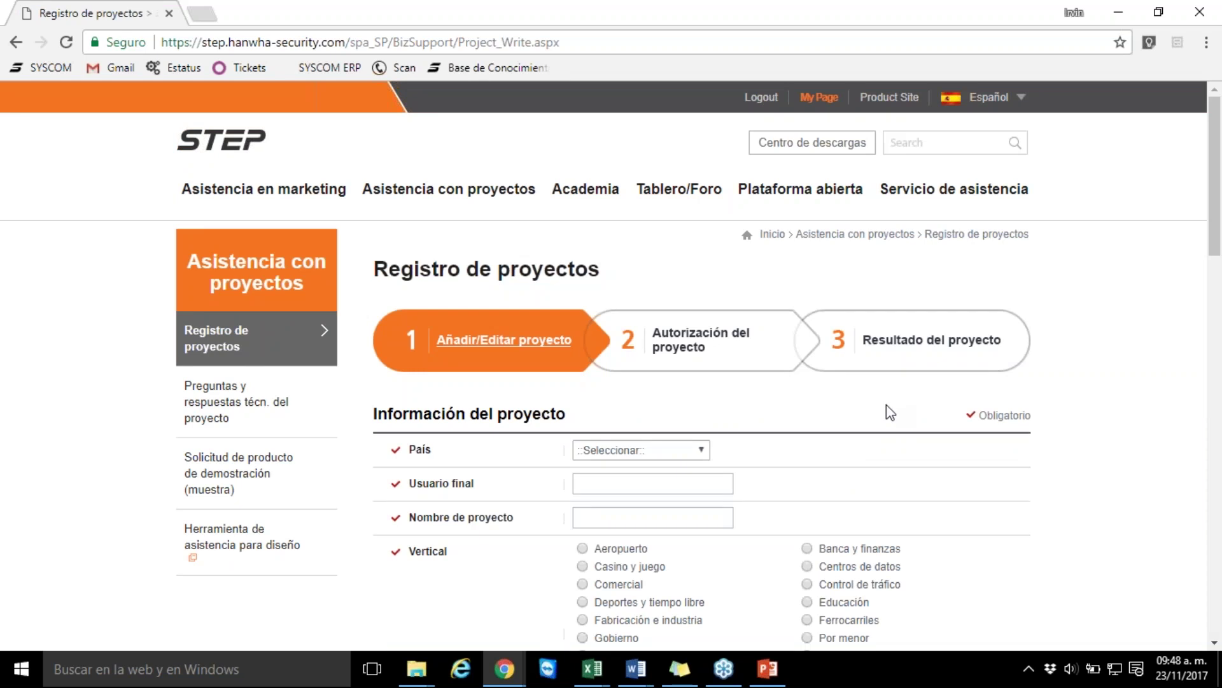
Set the project's País to México.
{"action": "scroll", "coordinate": [690, 414], "scroll_direction": "down", "scroll_amount": 3}
{"action": "scroll", "coordinate": [701, 402], "scroll_direction": "up", "scroll_amount": 3}
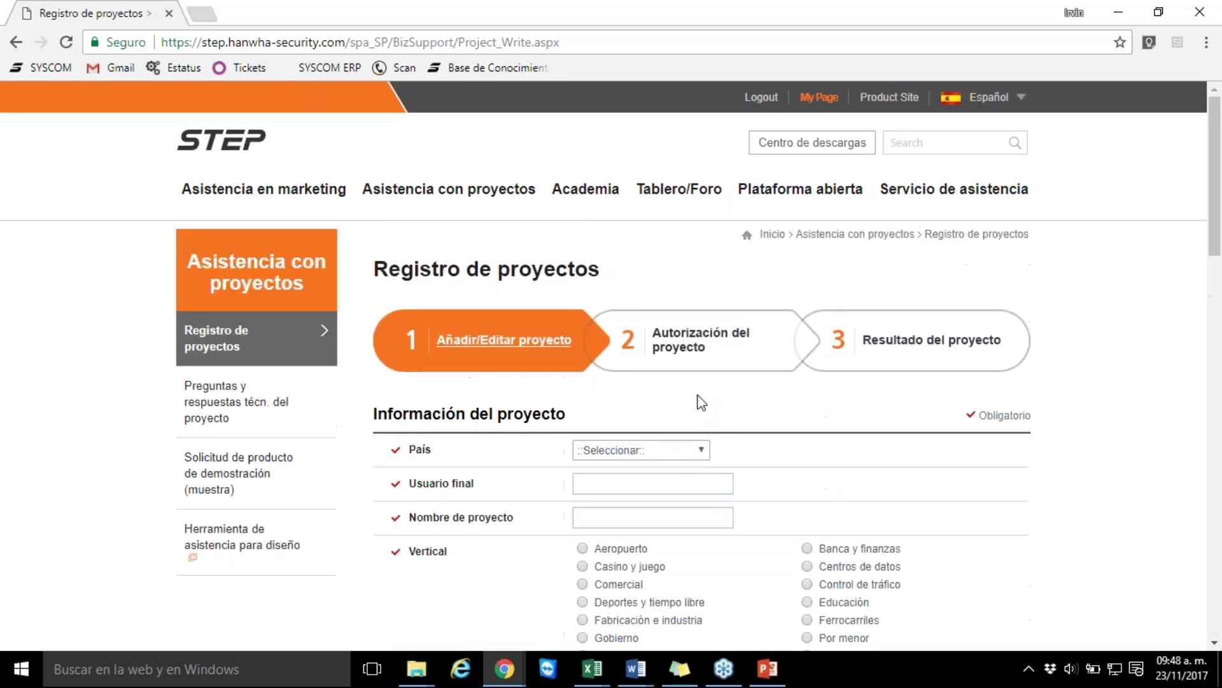
{"action": "left_click", "coordinate": [681, 450]}
{"action": "key", "text": "m"}
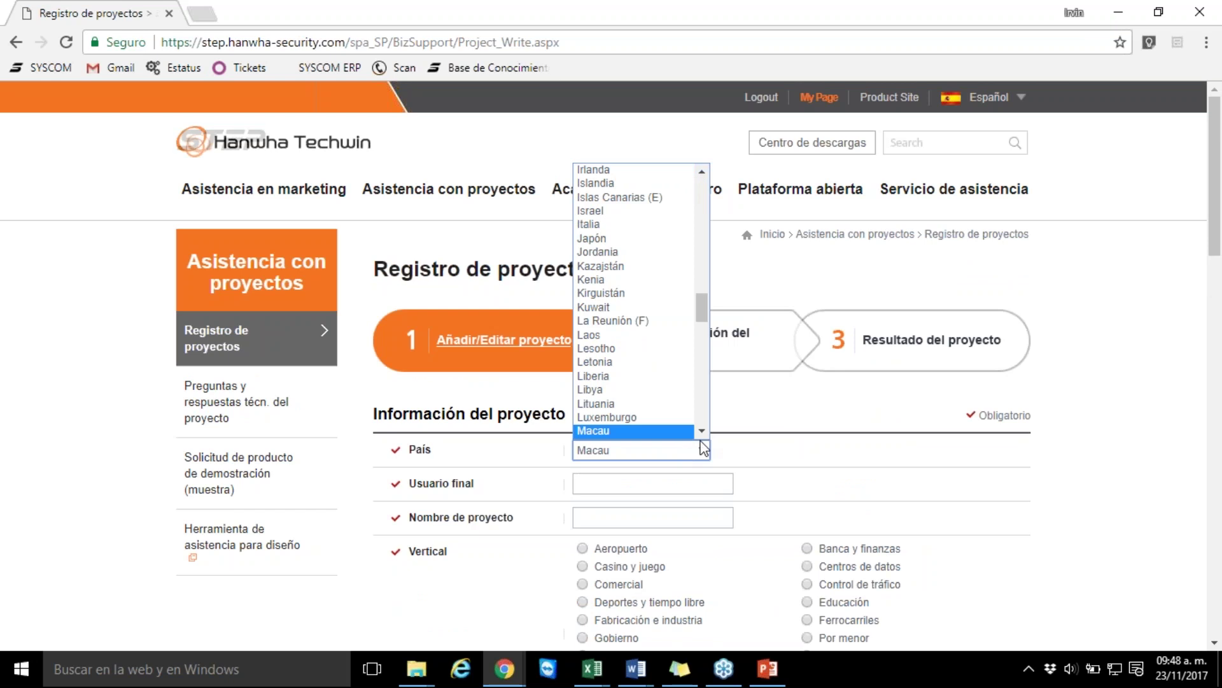
{"action": "left_click", "coordinate": [699, 431]}
{"action": "left_click", "coordinate": [699, 431]}
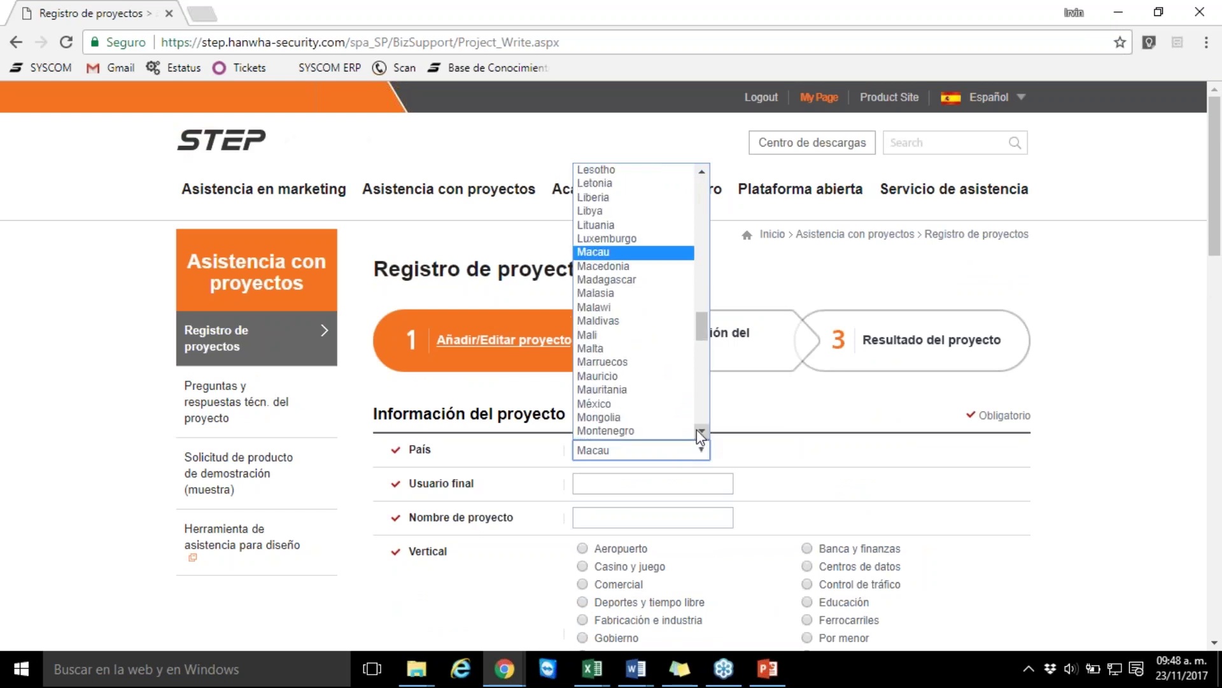
{"action": "left_click", "coordinate": [617, 372]}
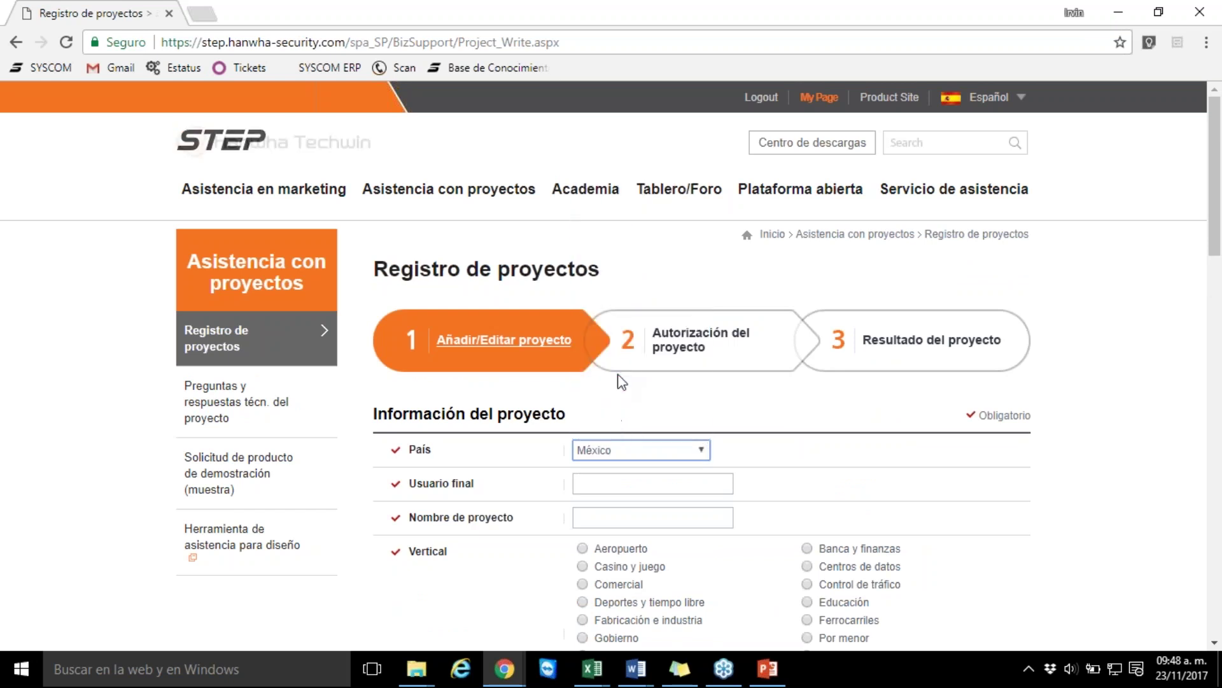
{"action": "scroll", "coordinate": [622, 449], "scroll_direction": "down", "scroll_amount": 2}
Enter Usuario final 'santa fe' and Nombre de proyecto 'torres de la policia'.
{"action": "key", "text": "Tab"}
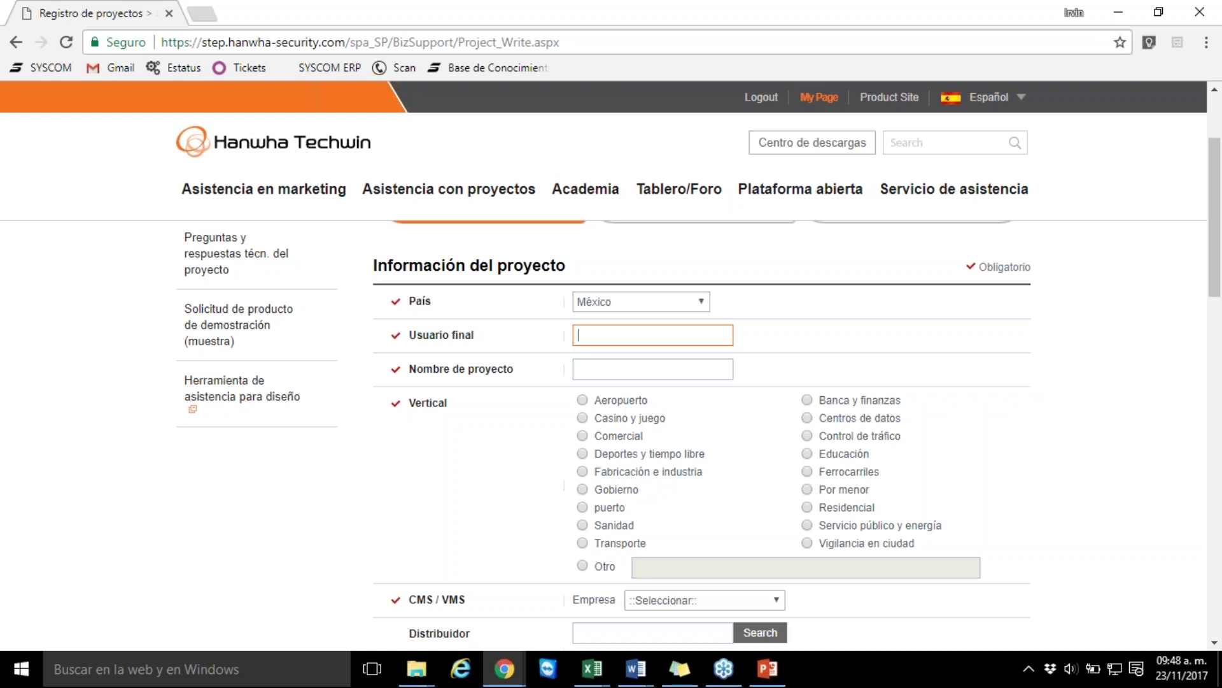
{"action": "type", "text": "san"}
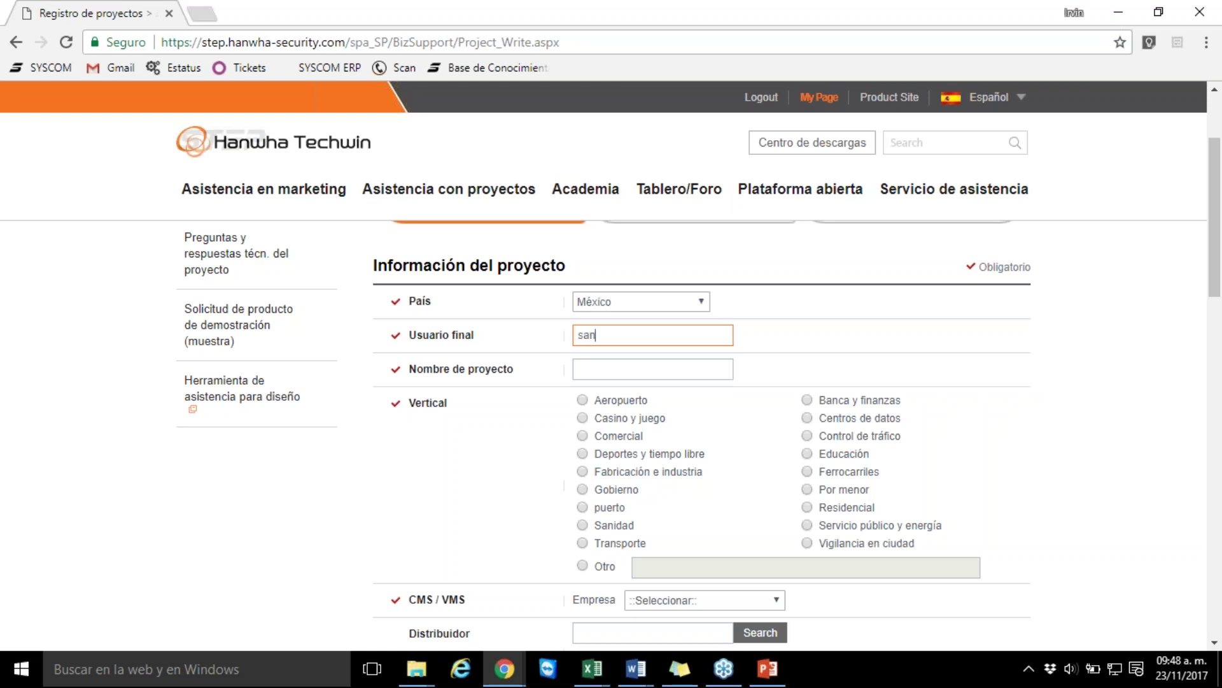
{"action": "type", "text": "ta fe"}
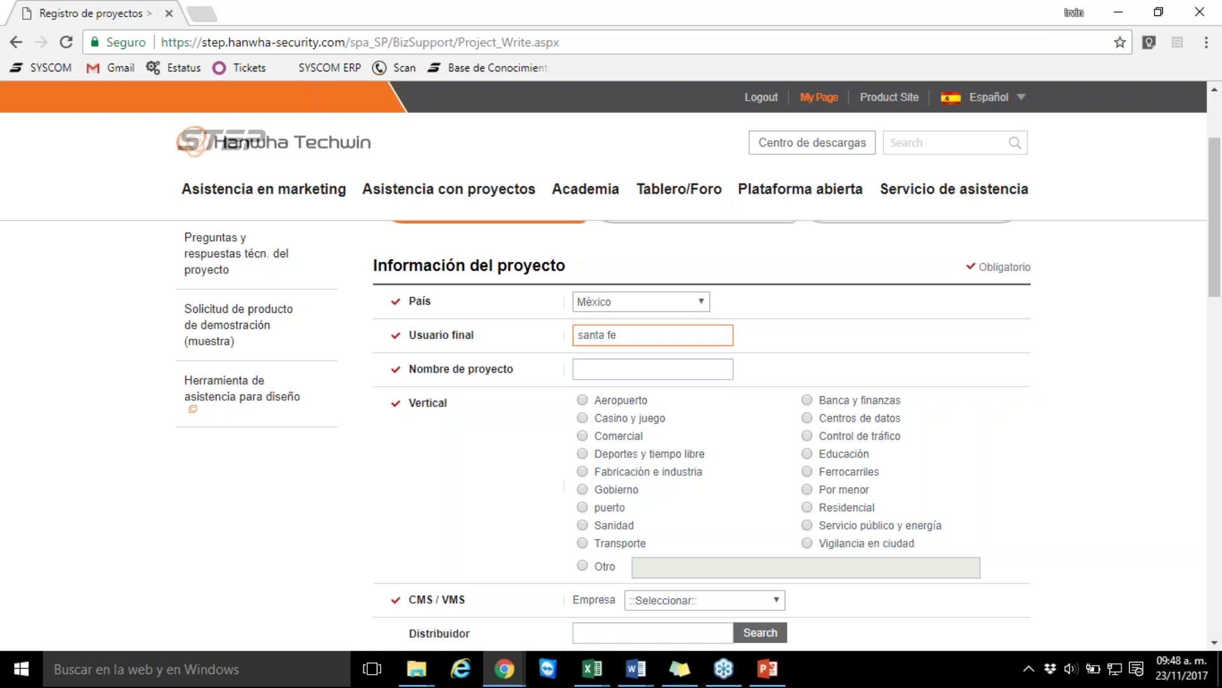
{"action": "left_click", "coordinate": [653, 369]}
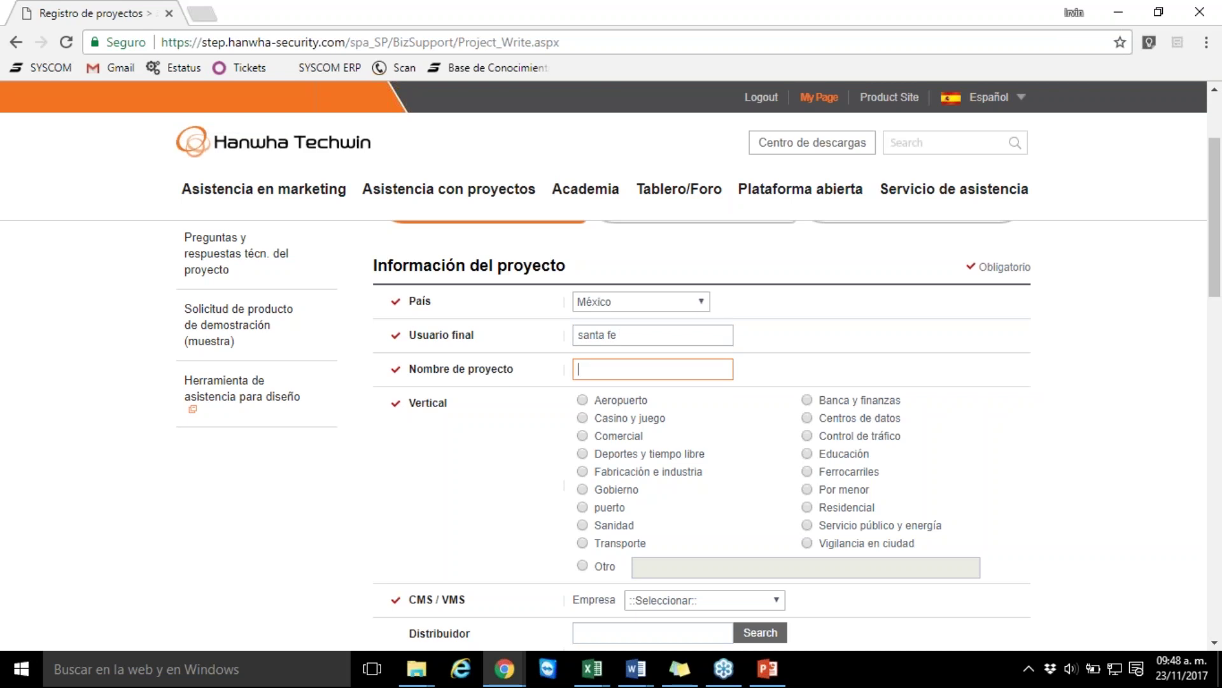
{"action": "type", "text": "tpo/"}
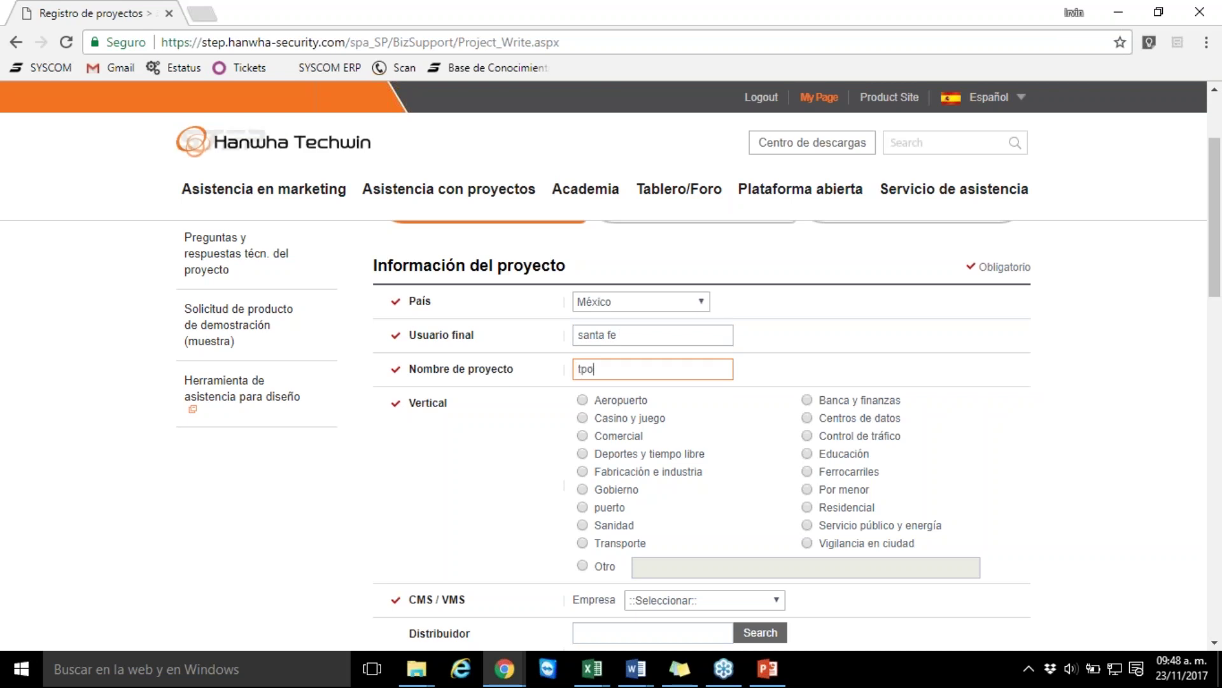
{"action": "key", "text": "BackSpace"}
{"action": "key", "text": "BackSpace"}
{"action": "key", "text": "BackSpace"}
{"action": "type", "text": "orres "}
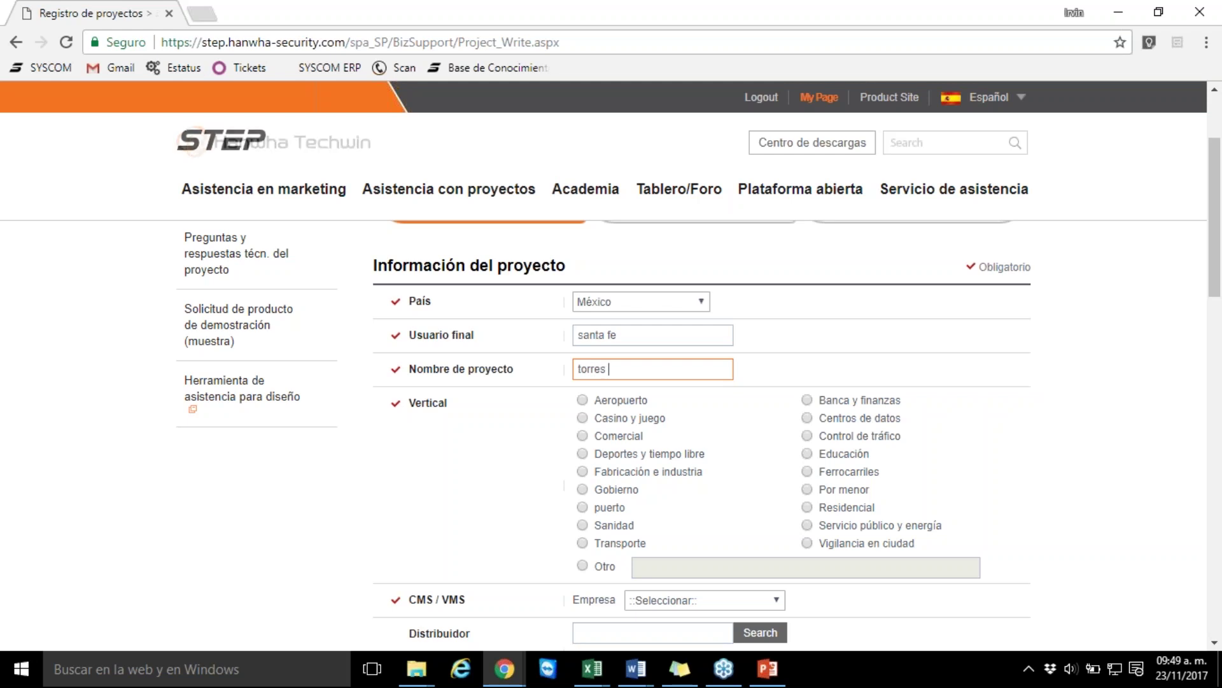
{"action": "type", "text": "de la"}
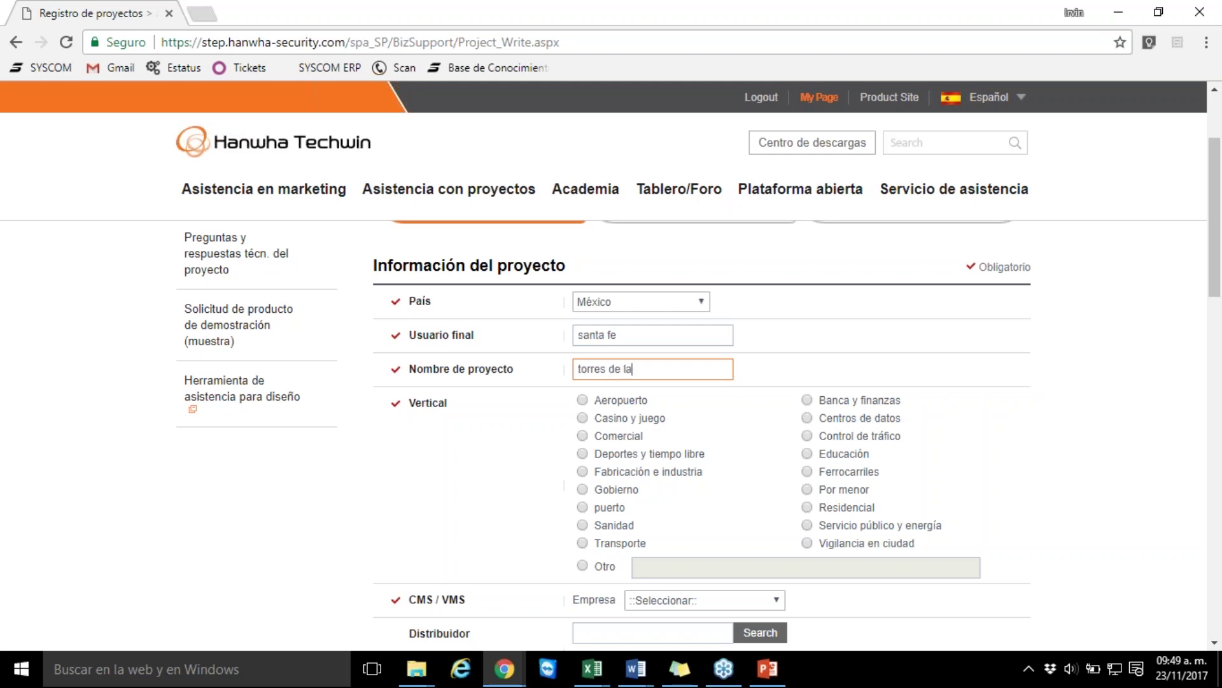
{"action": "type", "text": " policia"}
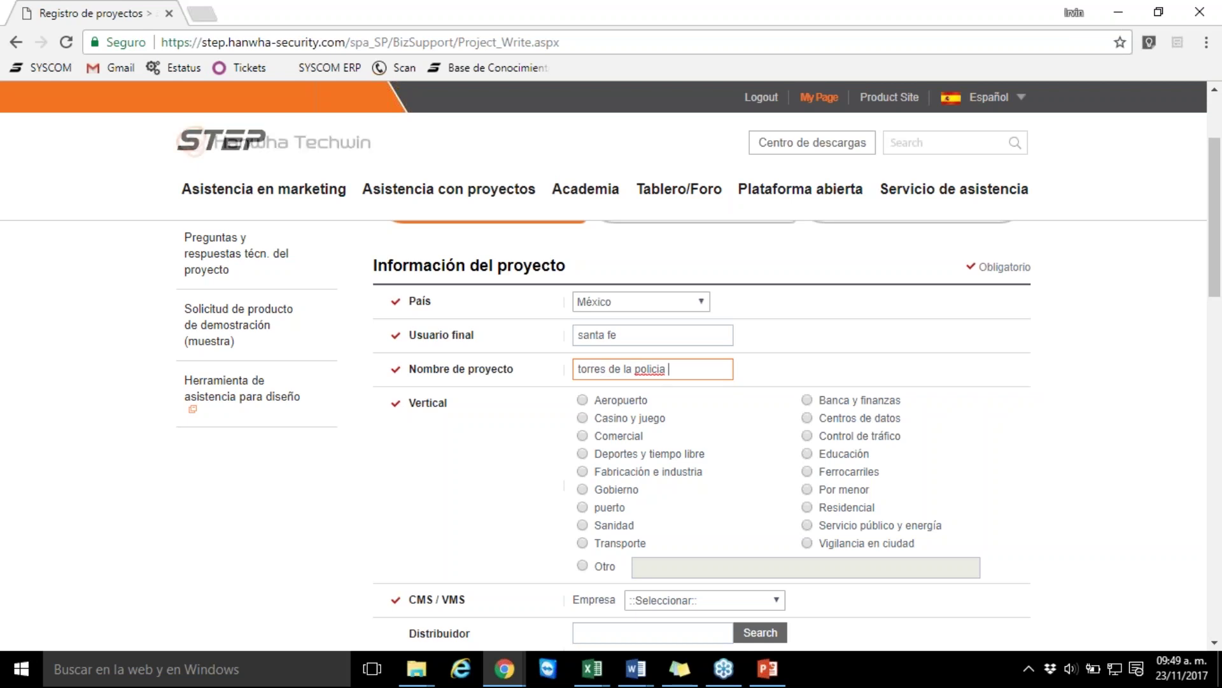
{"action": "scroll", "coordinate": [682, 369], "scroll_direction": "up", "scroll_amount": 2}
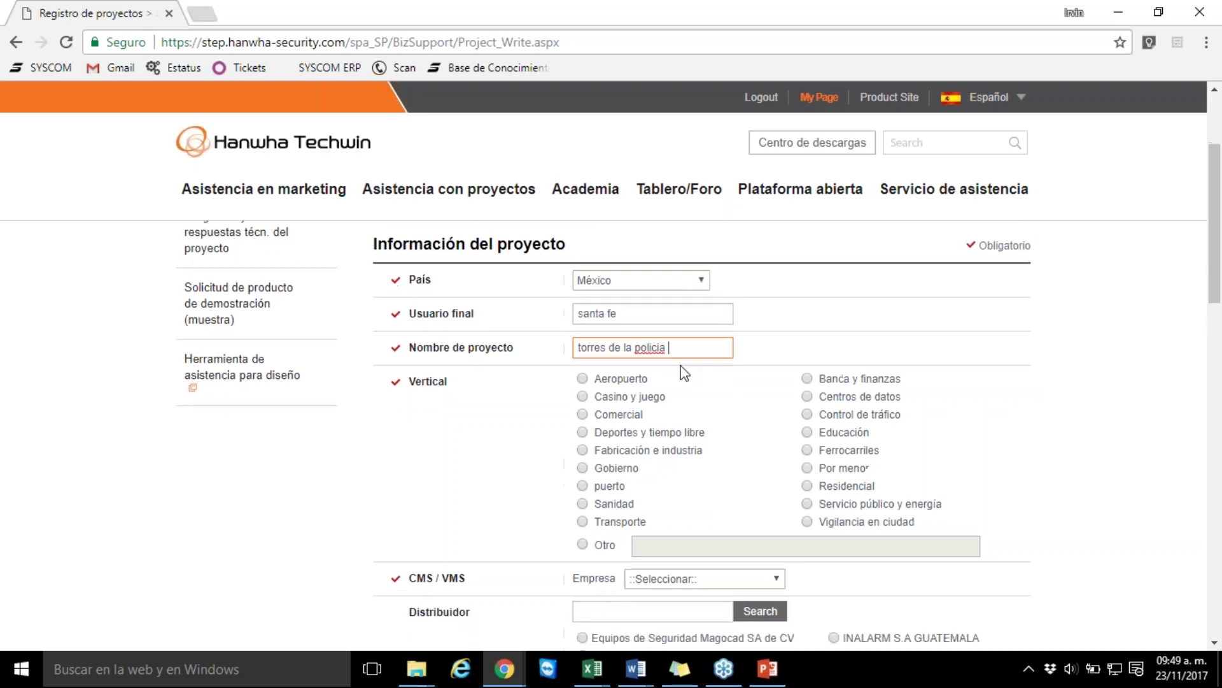
{"action": "scroll", "coordinate": [672, 472], "scroll_direction": "down", "scroll_amount": 2}
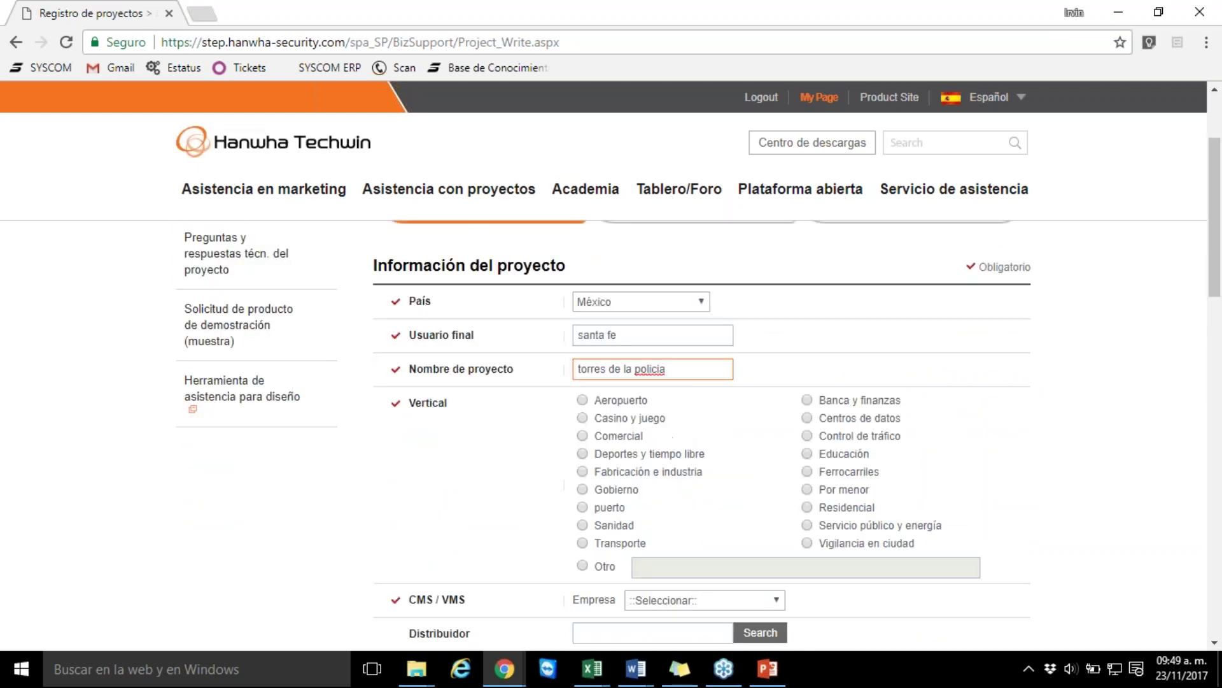
{"action": "scroll", "coordinate": [678, 384], "scroll_direction": "down", "scroll_amount": 2}
{"action": "scroll", "coordinate": [613, 363], "scroll_direction": "up", "scroll_amount": 2}
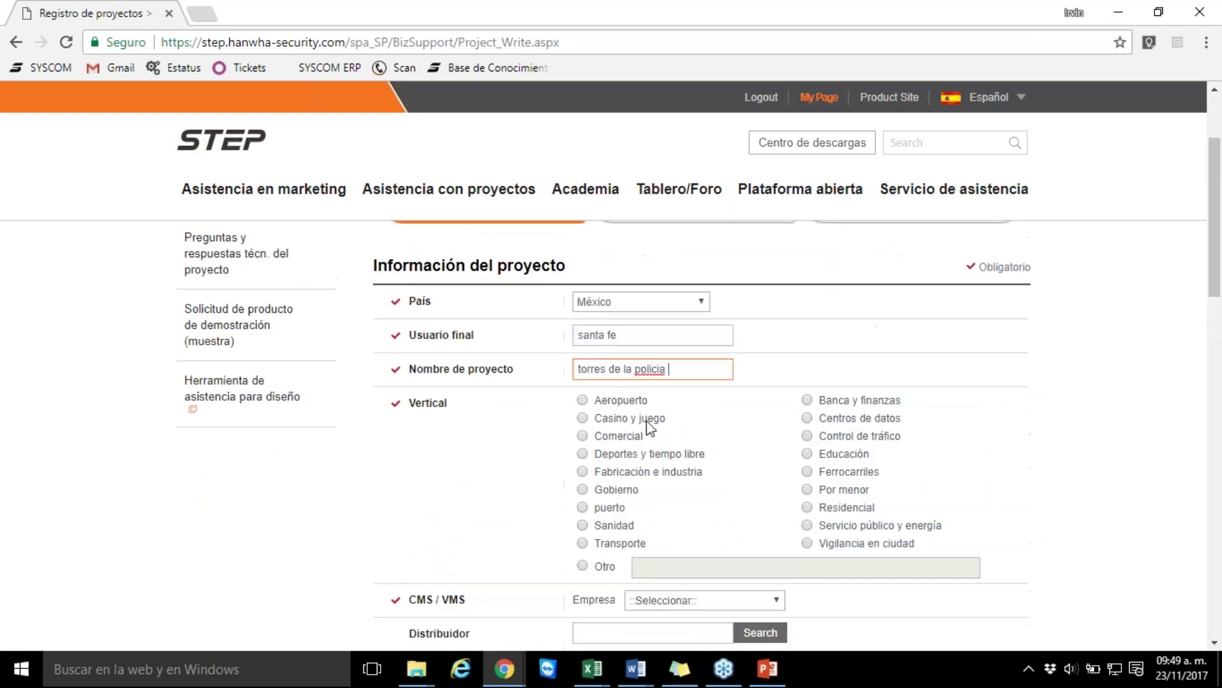
Mark the project vertical as Gobierno and choose SSM as the CMS/VMS Empresa.
{"action": "left_click", "coordinate": [621, 489]}
{"action": "scroll", "coordinate": [624, 483], "scroll_direction": "down", "scroll_amount": 2}
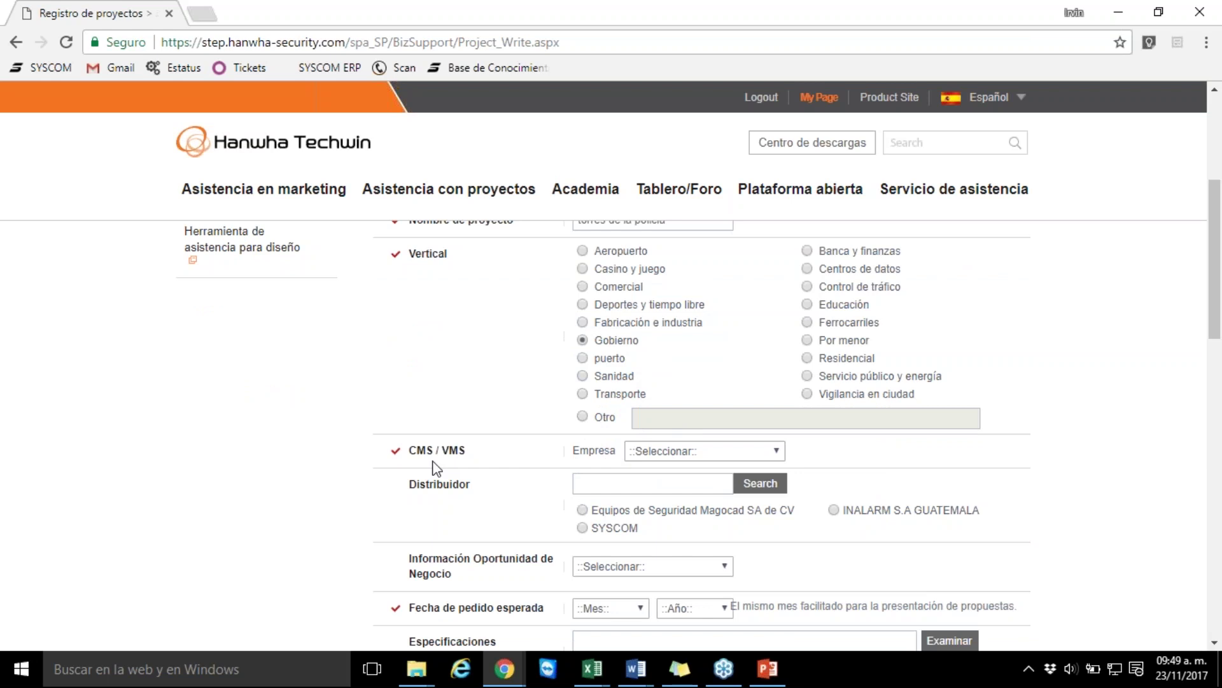
{"action": "left_click", "coordinate": [698, 451]}
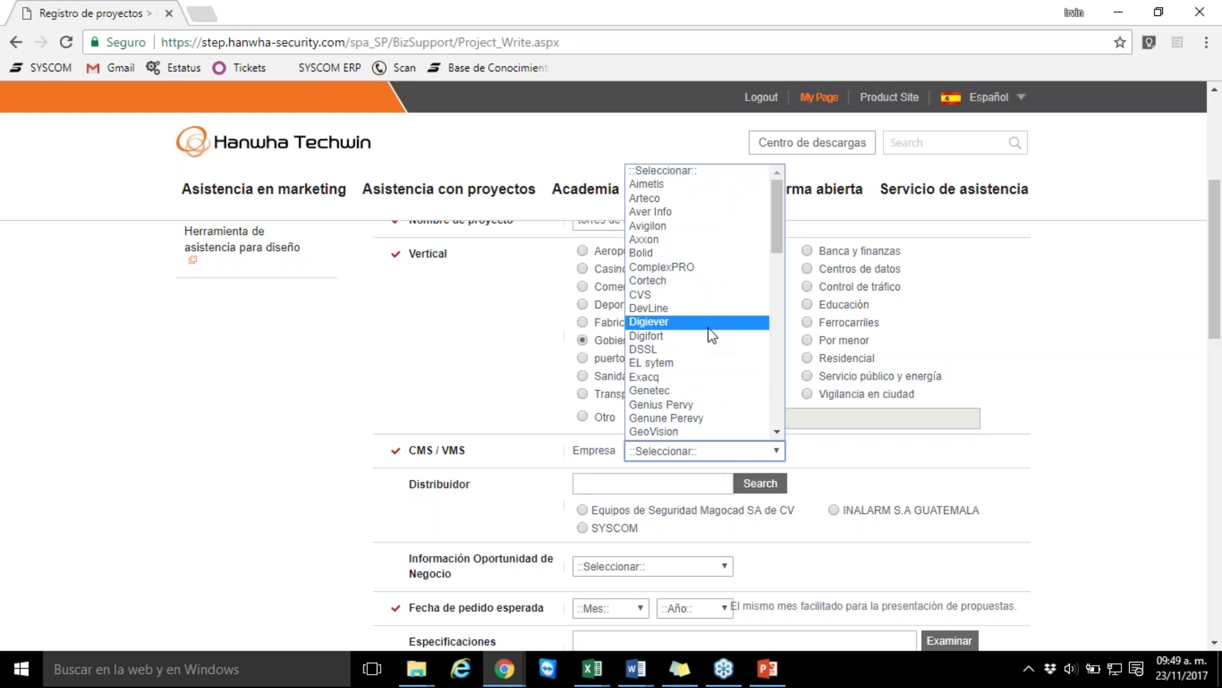
{"action": "key", "text": "s"}
{"action": "left_click", "coordinate": [777, 433]}
{"action": "left_click", "coordinate": [777, 433]}
{"action": "left_click", "coordinate": [778, 432]}
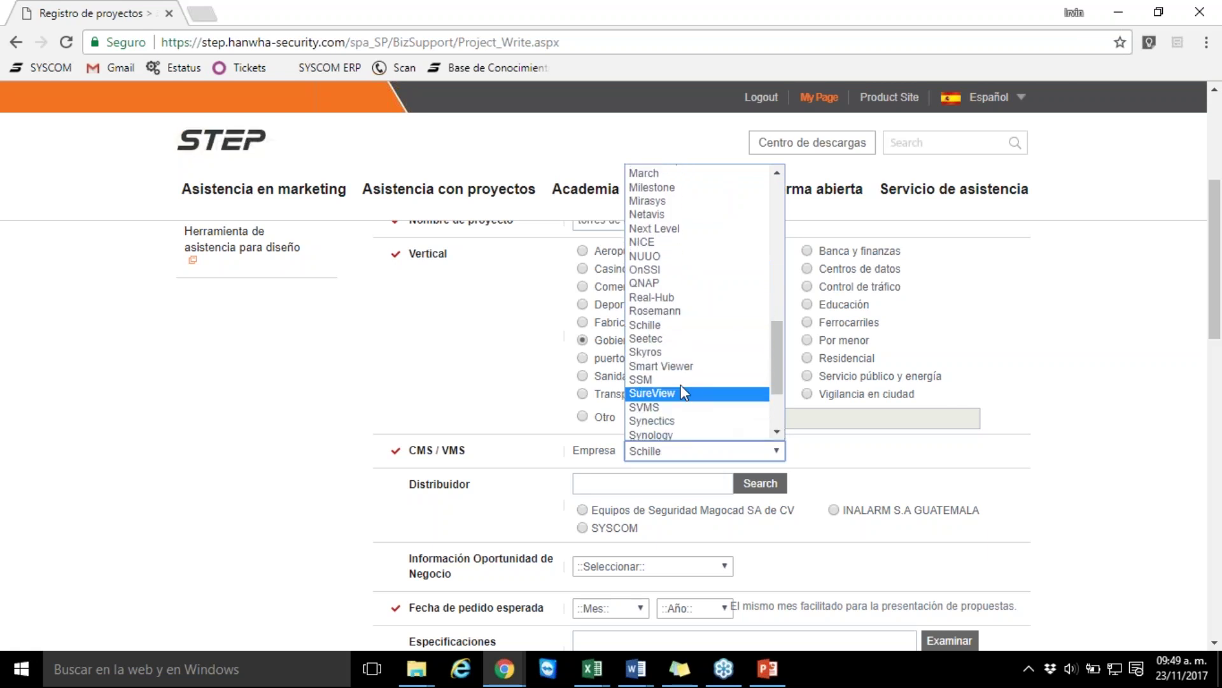
{"action": "left_click", "coordinate": [672, 377]}
{"action": "scroll", "coordinate": [690, 436], "scroll_direction": "down", "scroll_amount": 3}
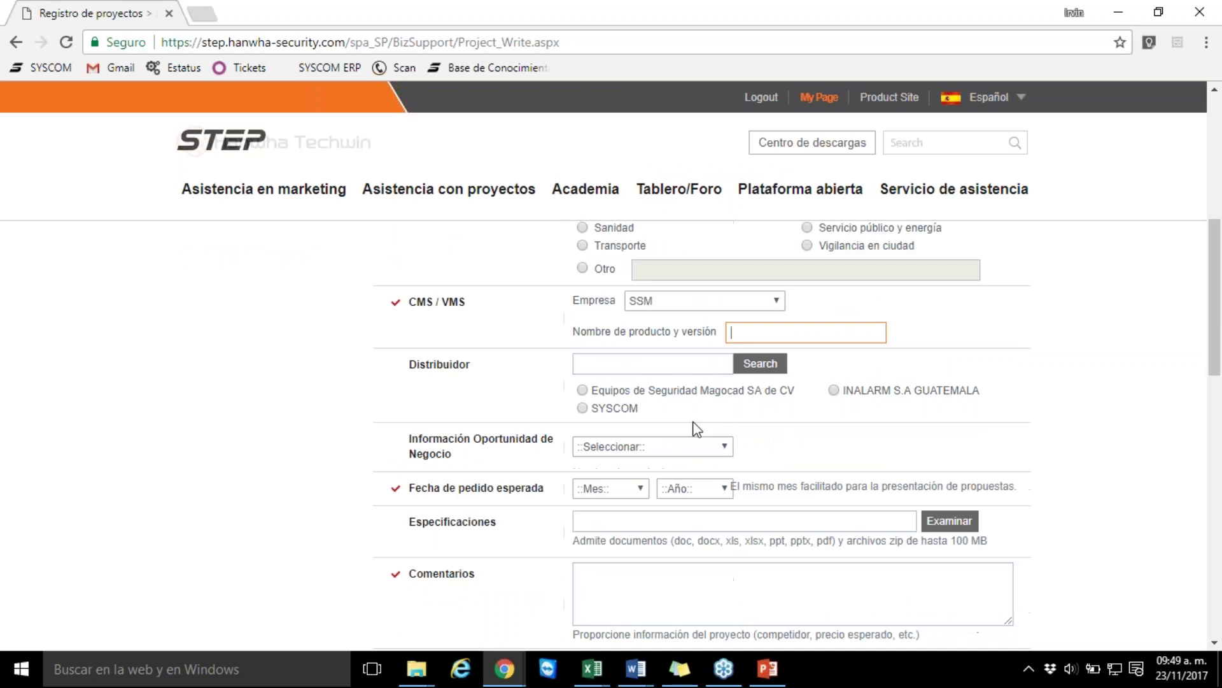
Enter 'serie x' as the Nombre de producto y versión.
{"action": "left_click", "coordinate": [756, 331]}
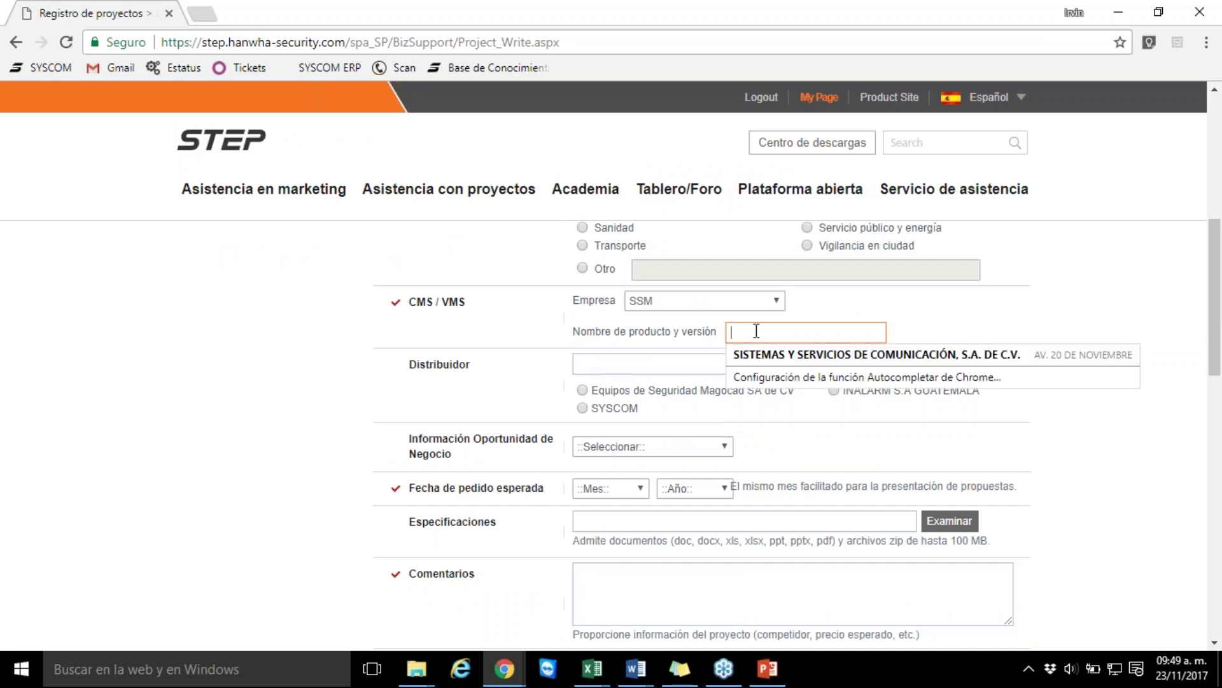
{"action": "key", "text": "Tab"}
{"action": "left_click", "coordinate": [820, 165]}
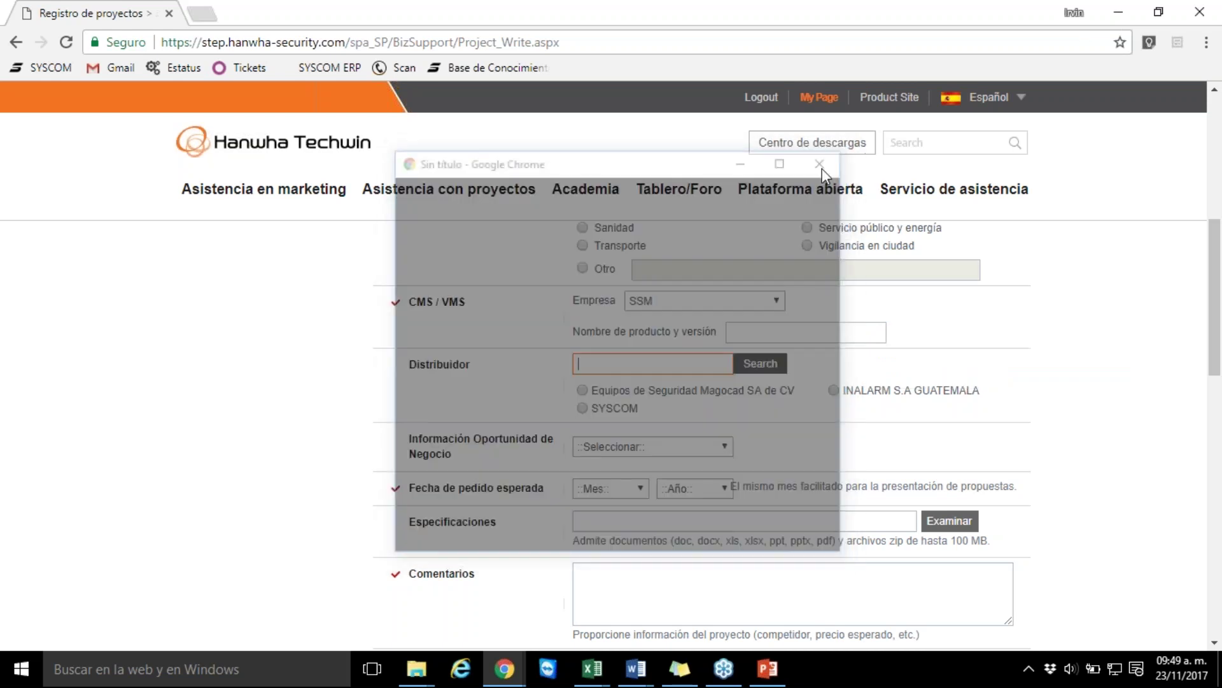
{"action": "left_click", "coordinate": [764, 332]}
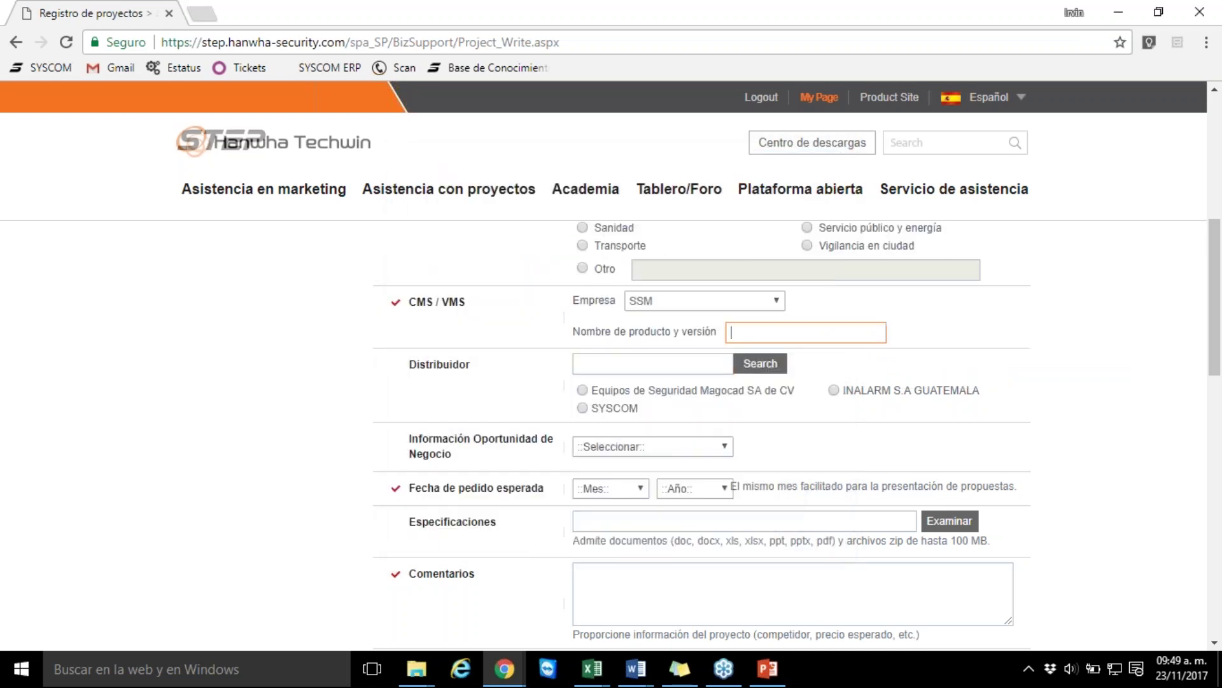
{"action": "type", "text": "serie x"}
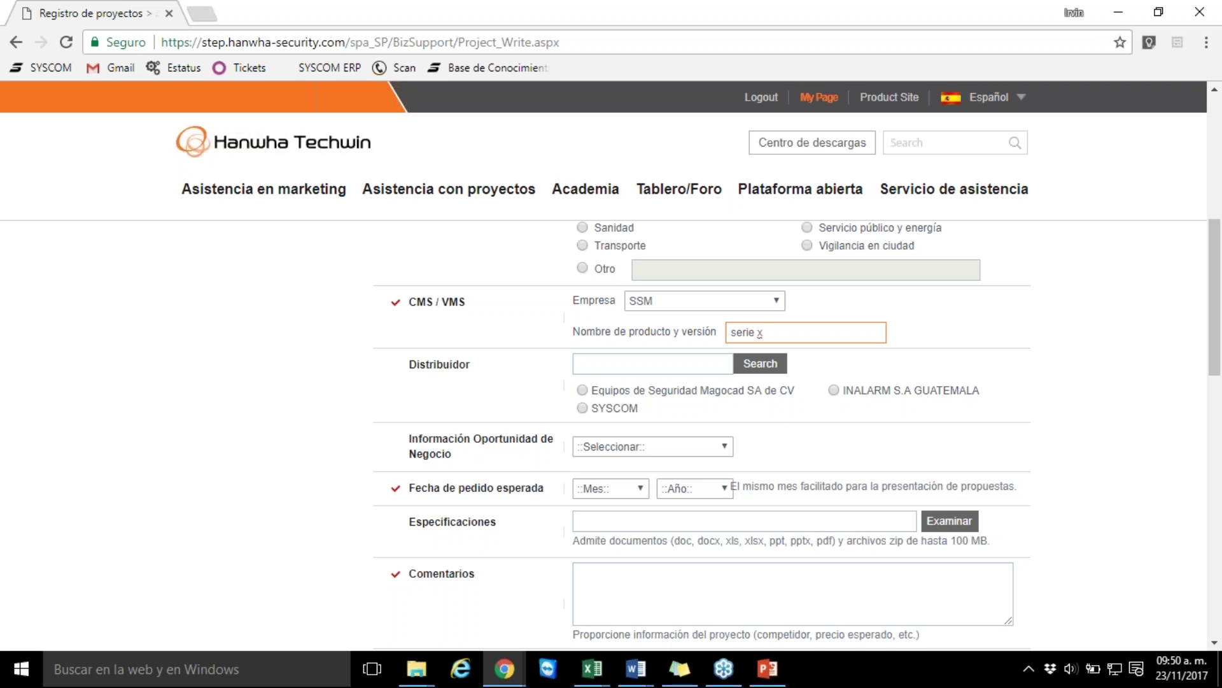
Choose SYSCOM as Distribuidor and set Información Oportunidad de Negocio to Ninguno.
{"action": "left_click", "coordinate": [739, 361]}
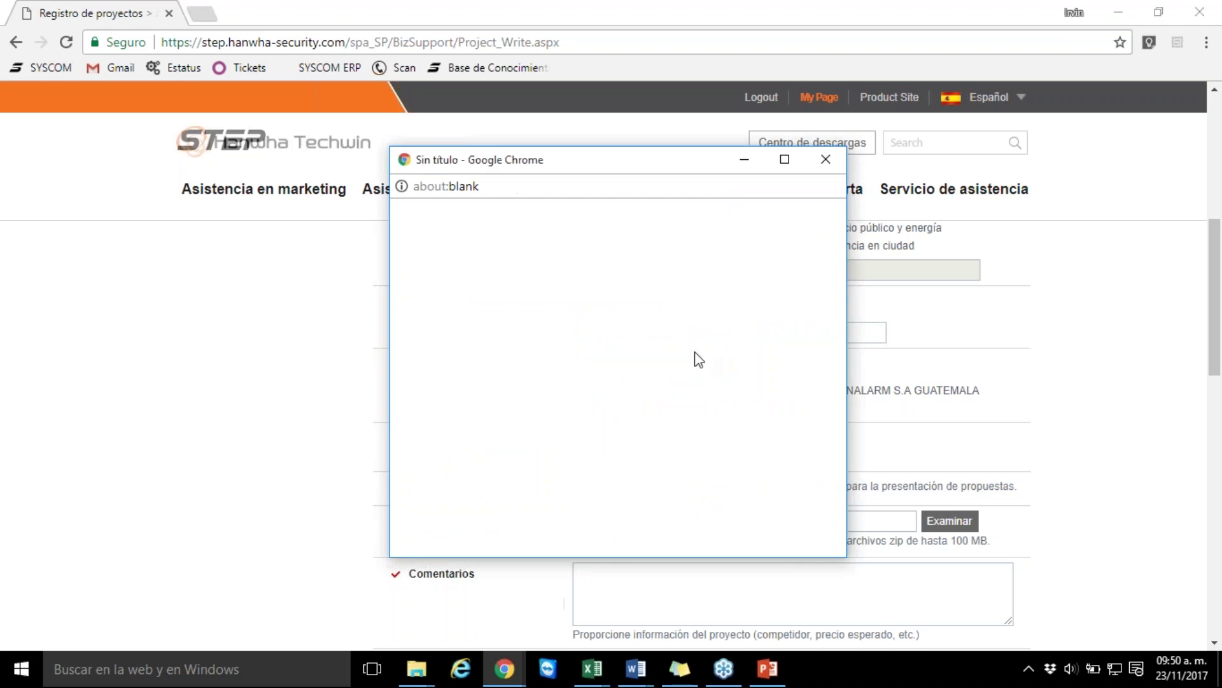
{"action": "left_click", "coordinate": [825, 159]}
{"action": "left_click", "coordinate": [582, 407]}
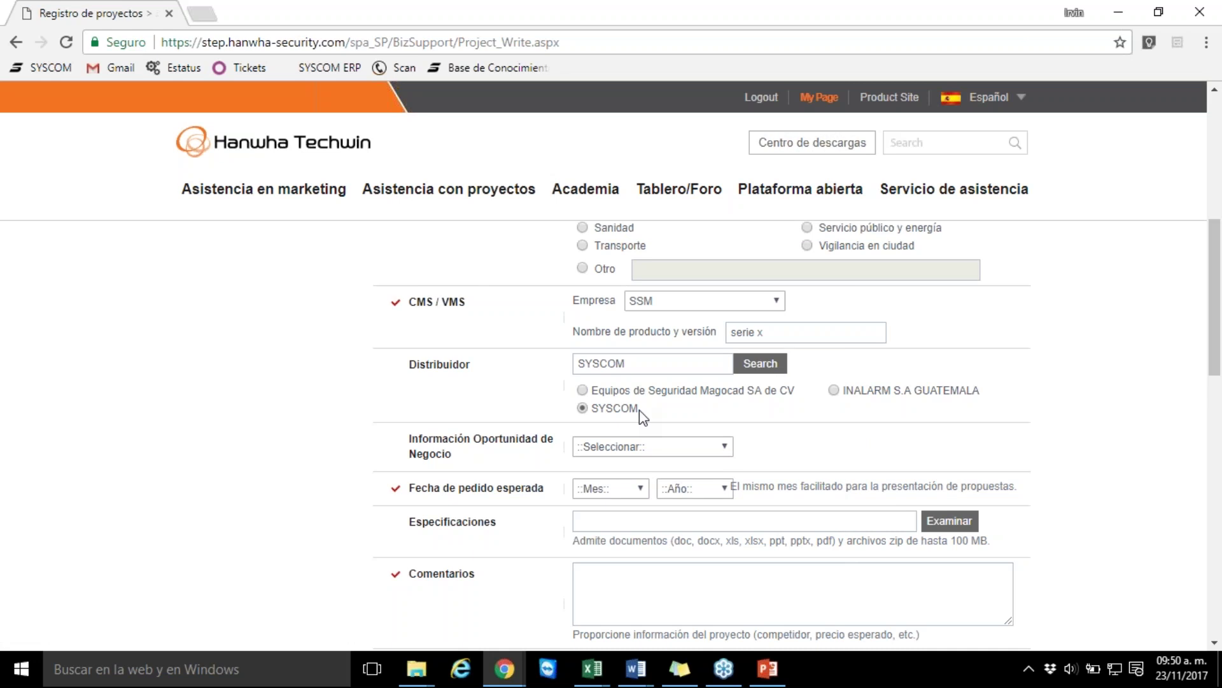
{"action": "scroll", "coordinate": [713, 433], "scroll_direction": "down", "scroll_amount": 1}
{"action": "scroll", "coordinate": [713, 434], "scroll_direction": "down", "scroll_amount": 2}
{"action": "left_click", "coordinate": [673, 299]}
{"action": "left_click", "coordinate": [624, 328]}
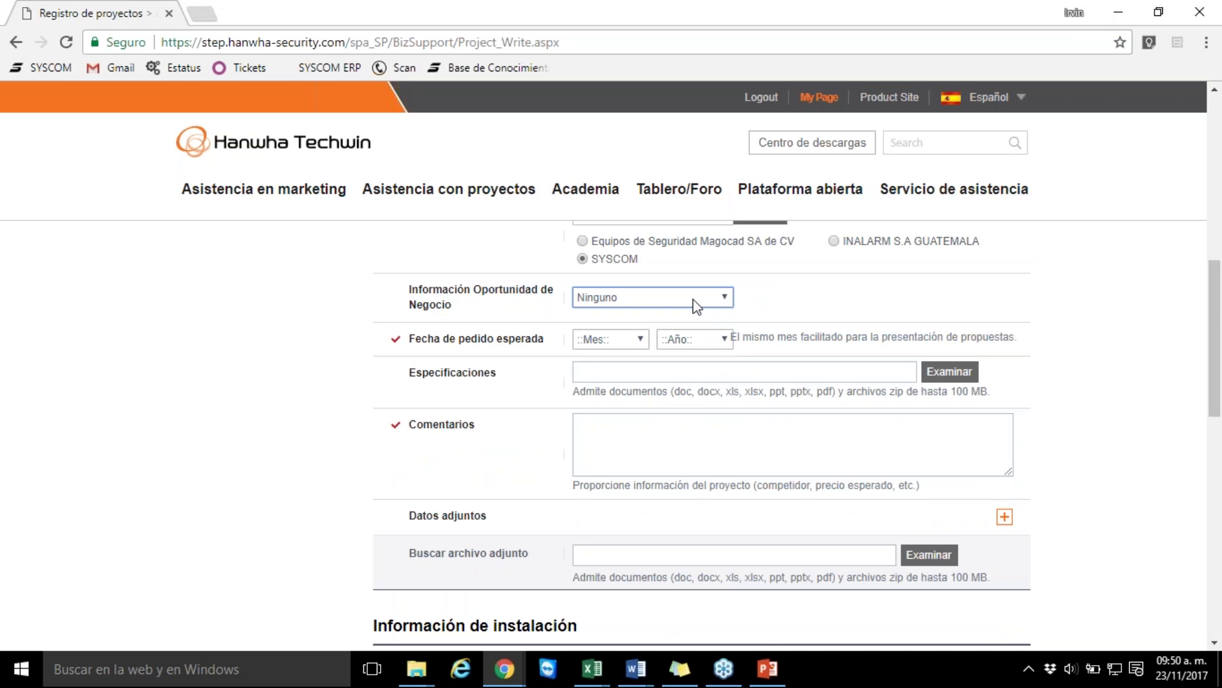
Set Fecha de pedido esperada to month 12, year 2017.
{"action": "scroll", "coordinate": [696, 305], "scroll_direction": "down", "scroll_amount": 2}
{"action": "scroll", "coordinate": [662, 319], "scroll_direction": "up", "scroll_amount": 2}
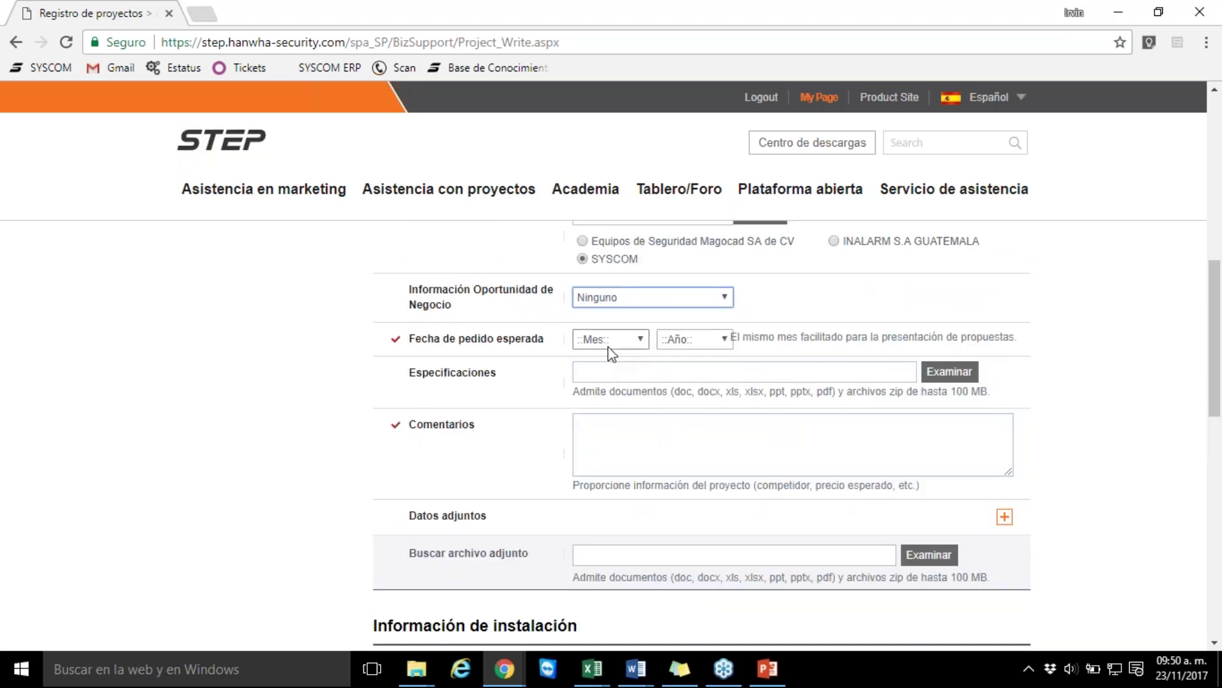
{"action": "left_click", "coordinate": [632, 344]}
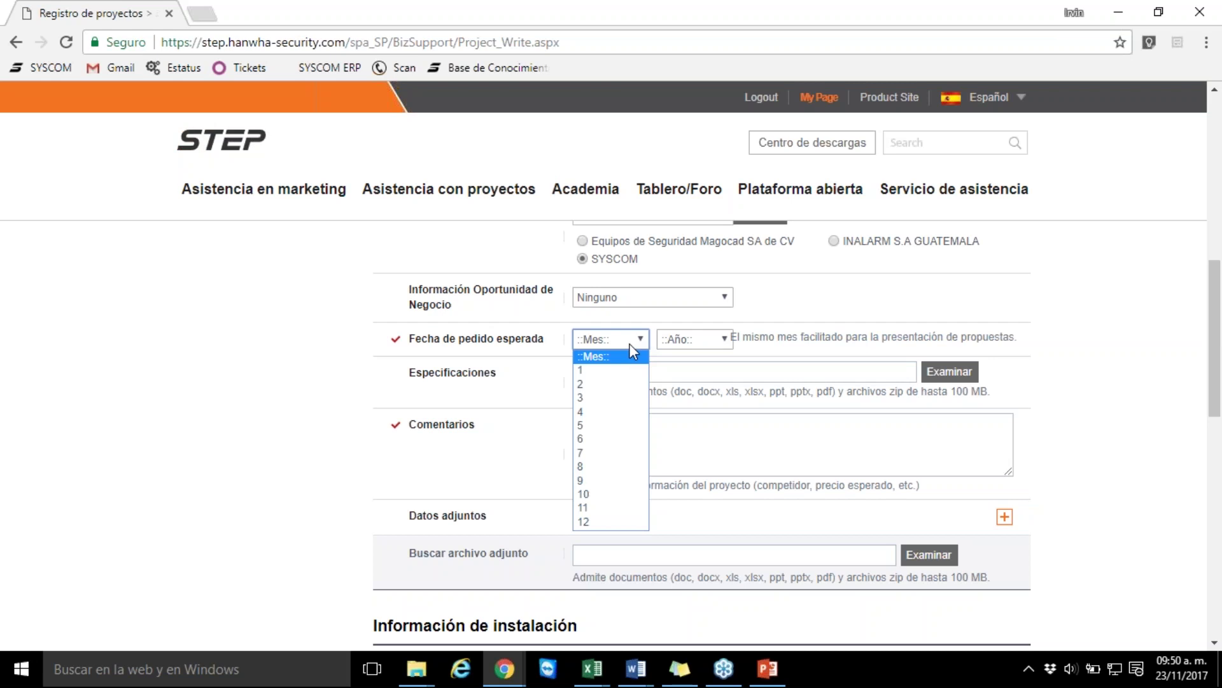
{"action": "left_click", "coordinate": [600, 521]}
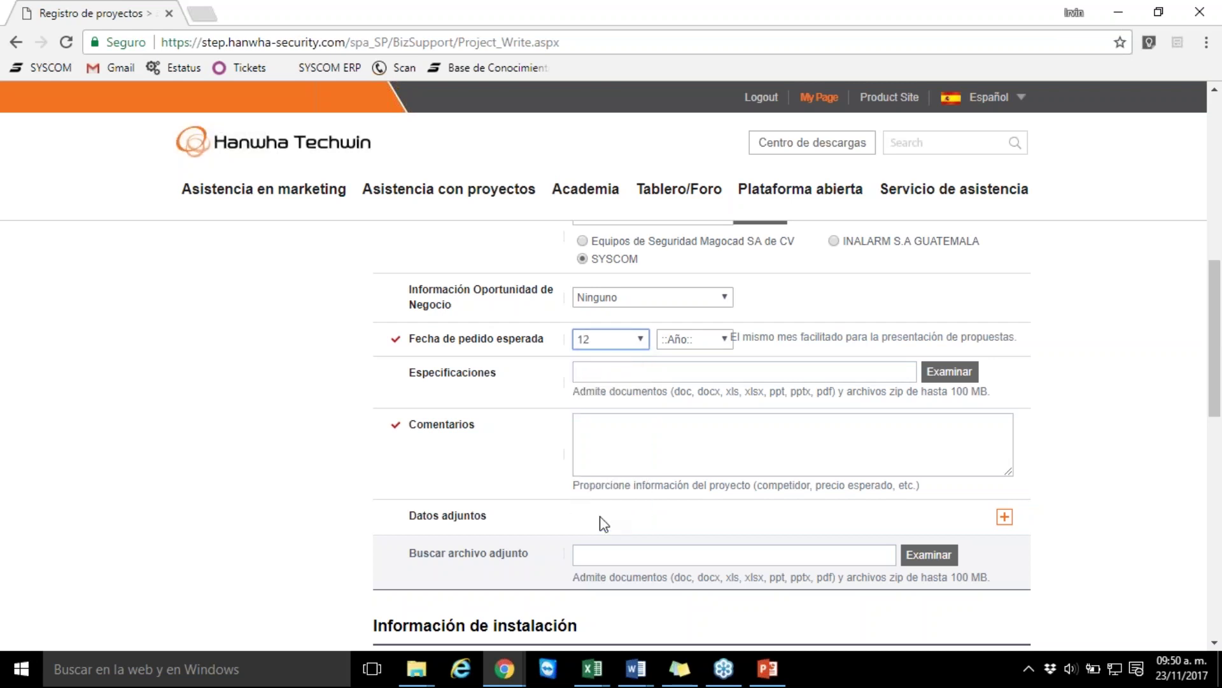
{"action": "left_click", "coordinate": [691, 339]}
{"action": "left_click", "coordinate": [676, 369]}
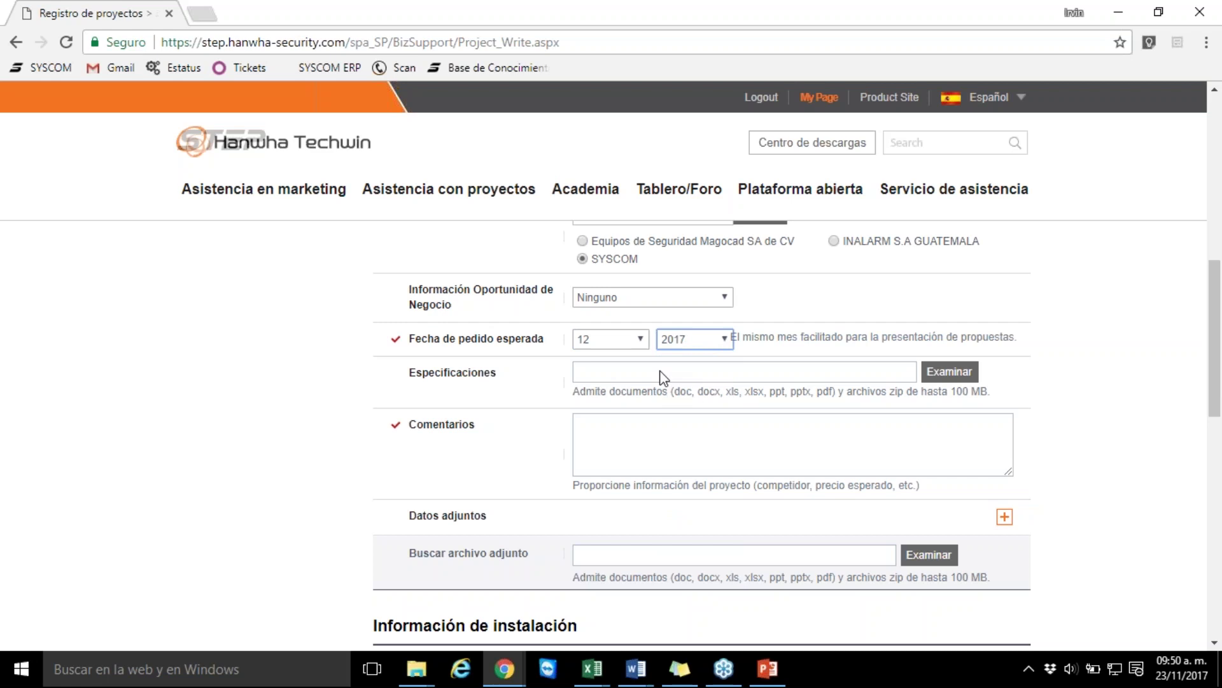
{"action": "left_click", "coordinate": [639, 374]}
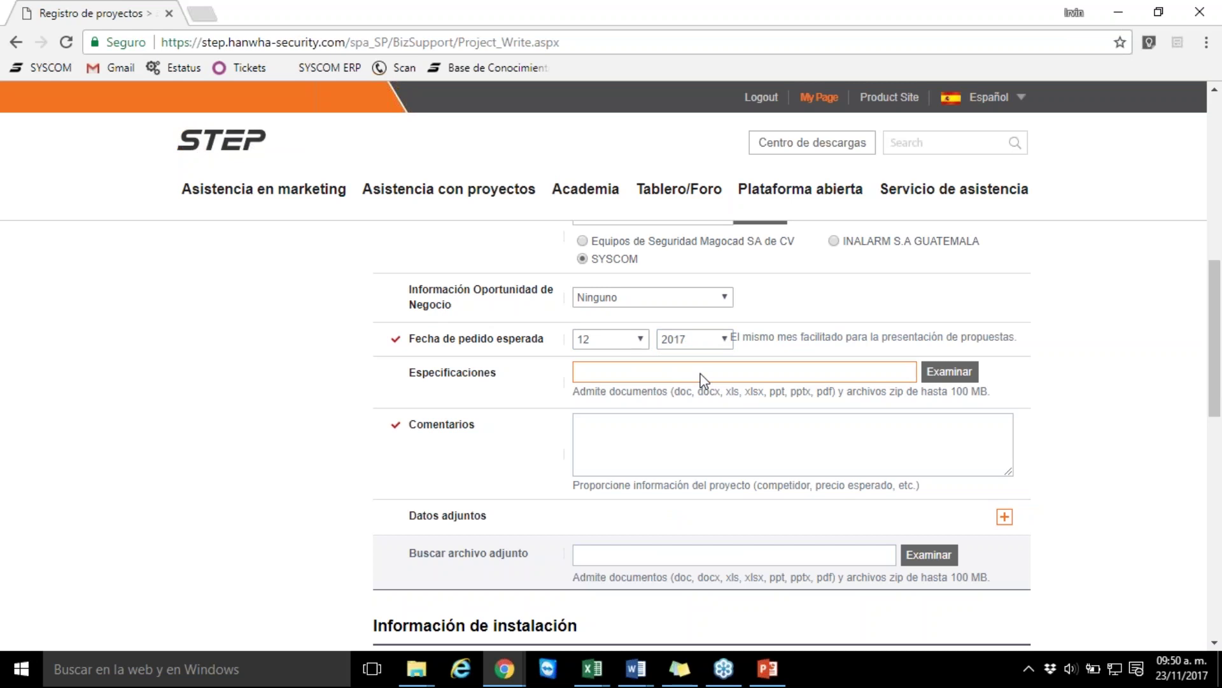
Write 'anexo planos del proyecto' in the Comentarios box.
{"action": "left_click", "coordinate": [694, 433]}
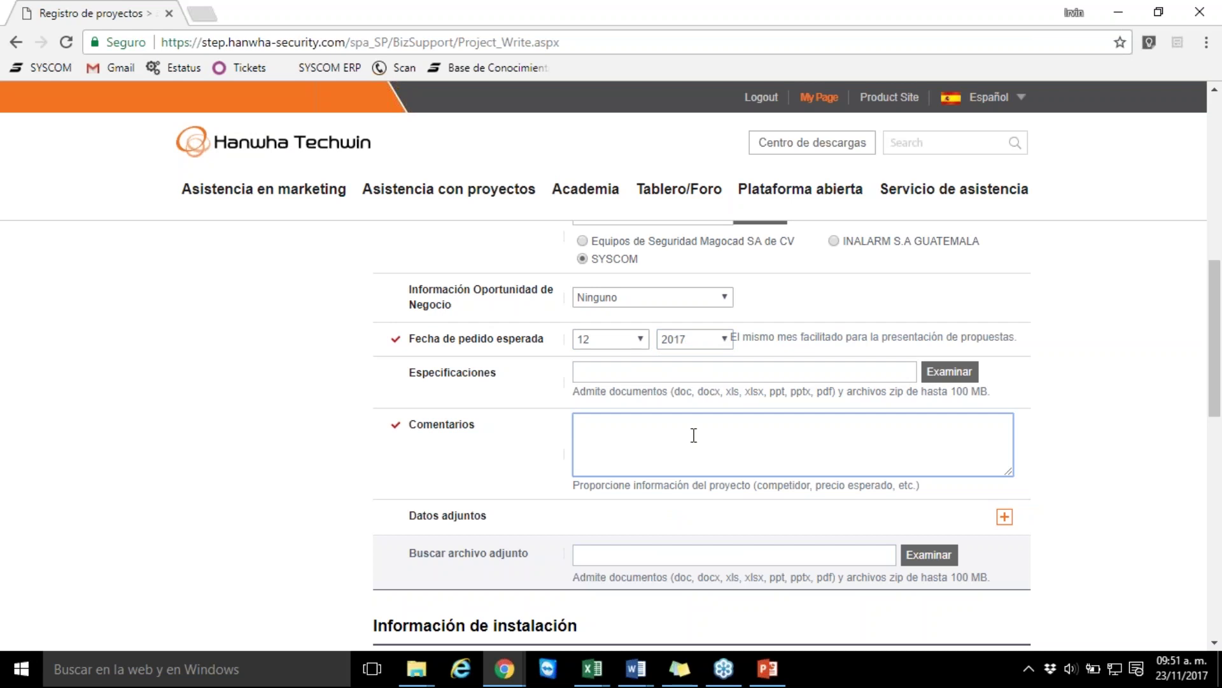
{"action": "type", "text": "anexp '//"}
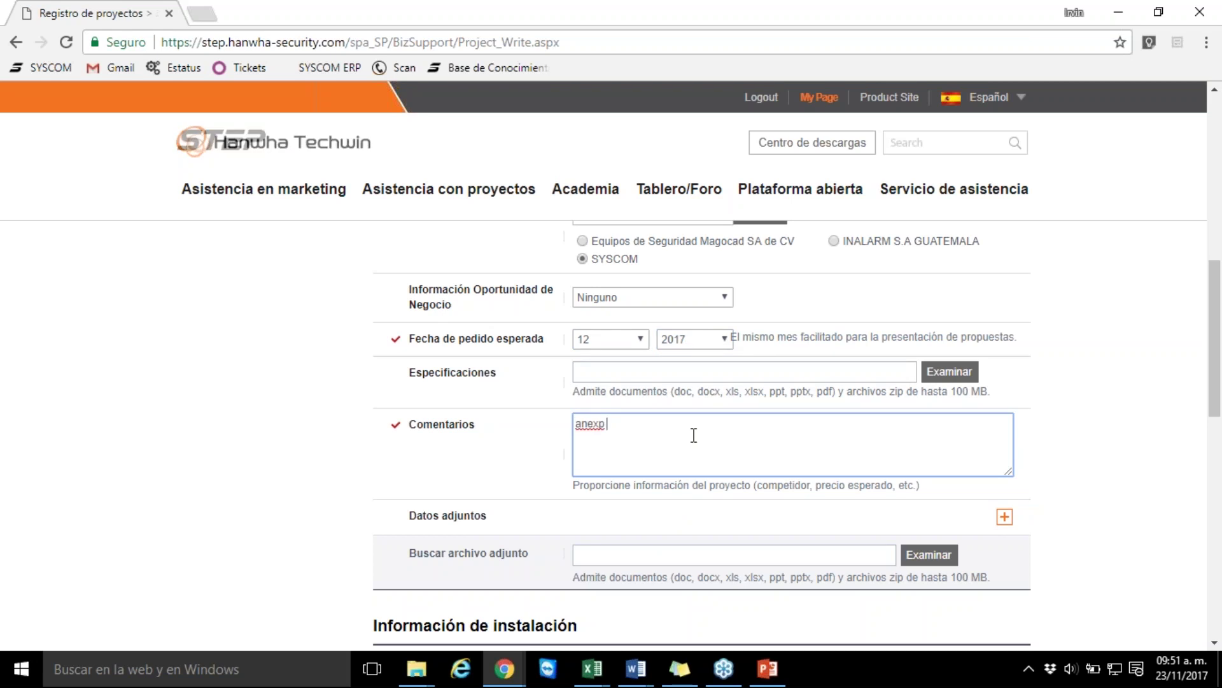
{"action": "key", "text": "BackSpace"}
{"action": "key", "text": "BackSpace"}
{"action": "key", "text": "BackSpace"}
{"action": "key", "text": "BackSpace"}
{"action": "key", "text": "BackSpace"}
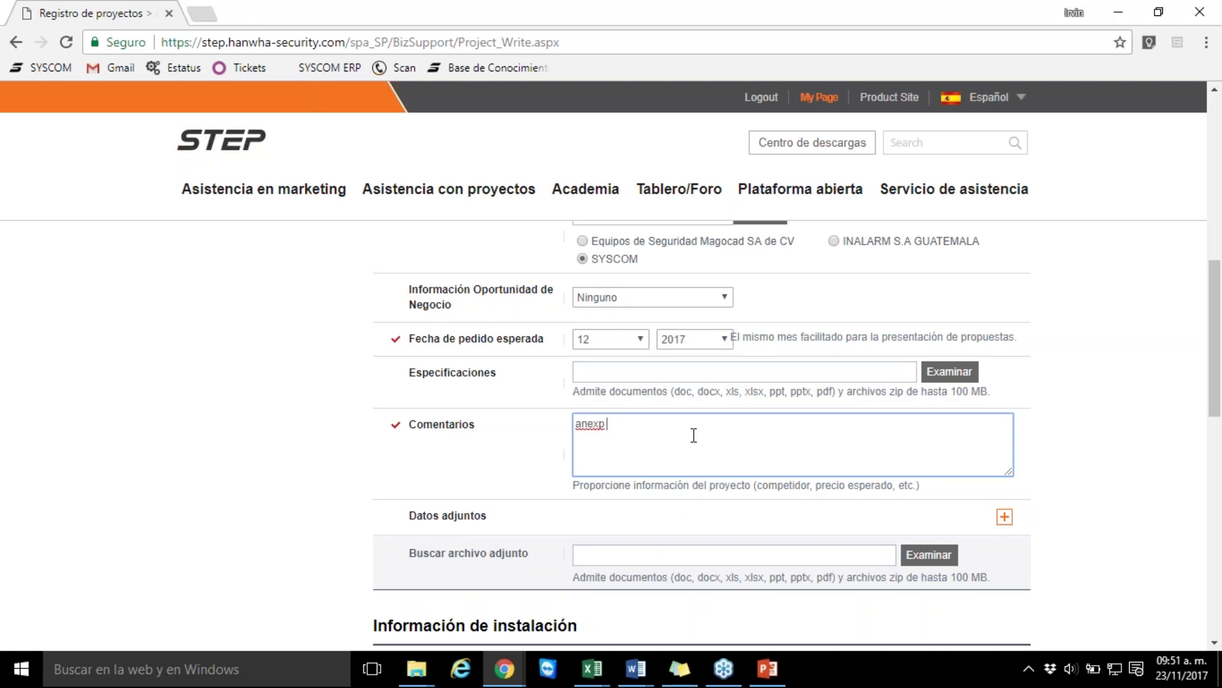
{"action": "type", "text": "o"}
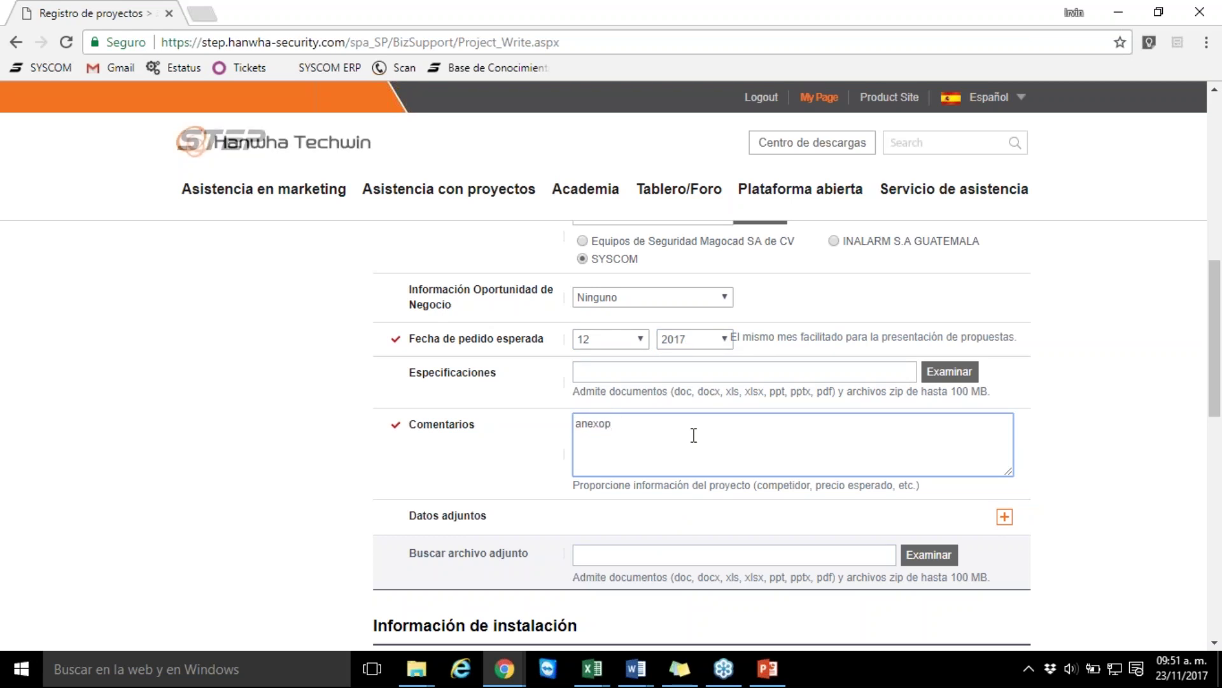
{"action": "type", "text": " planos "}
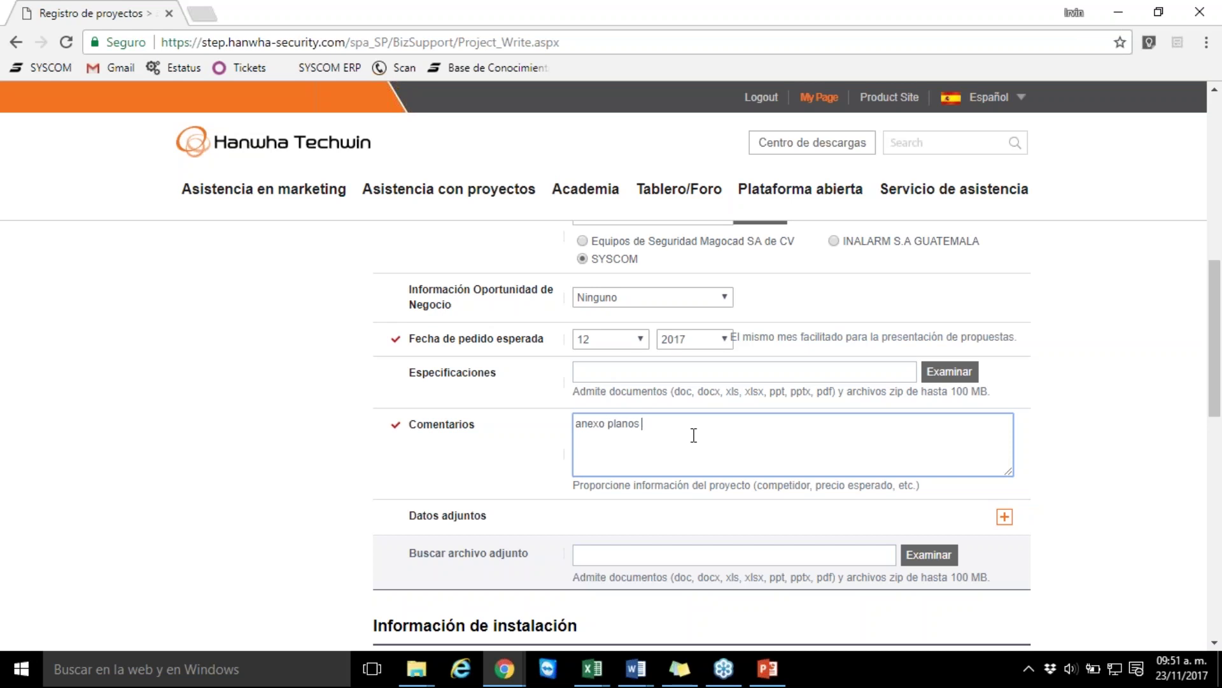
{"action": "type", "text": "del proyecto"}
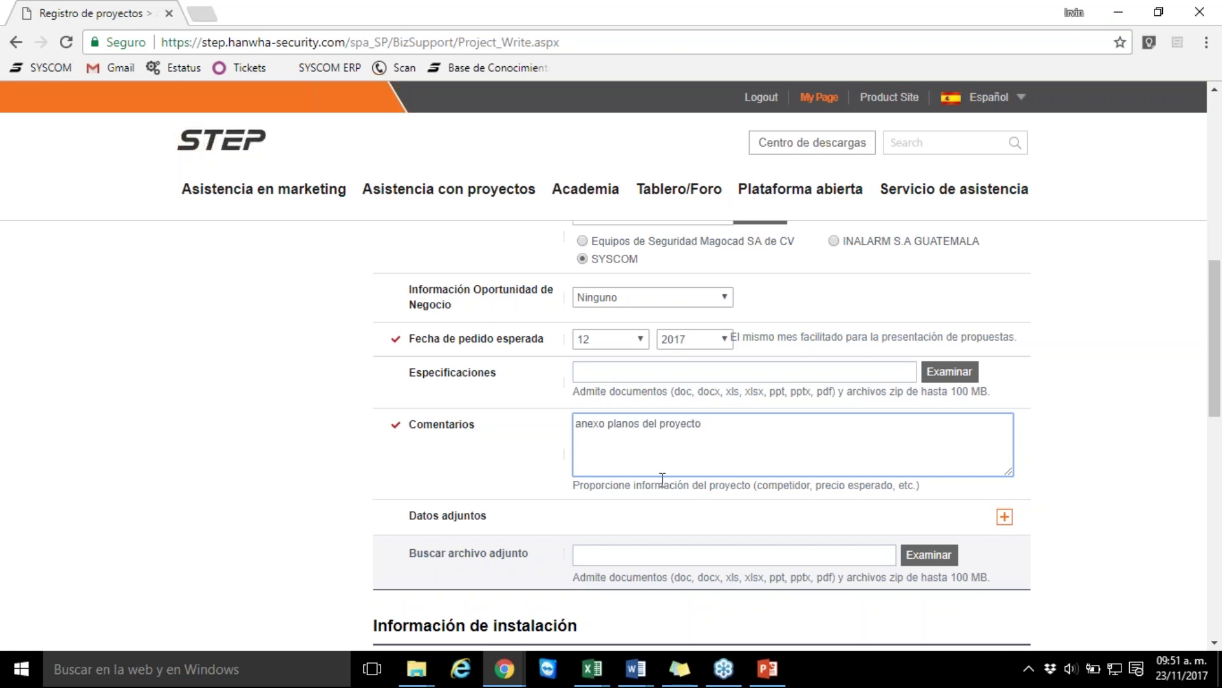
{"action": "scroll", "coordinate": [662, 414], "scroll_direction": "down", "scroll_amount": 2}
{"action": "left_click", "coordinate": [612, 408]}
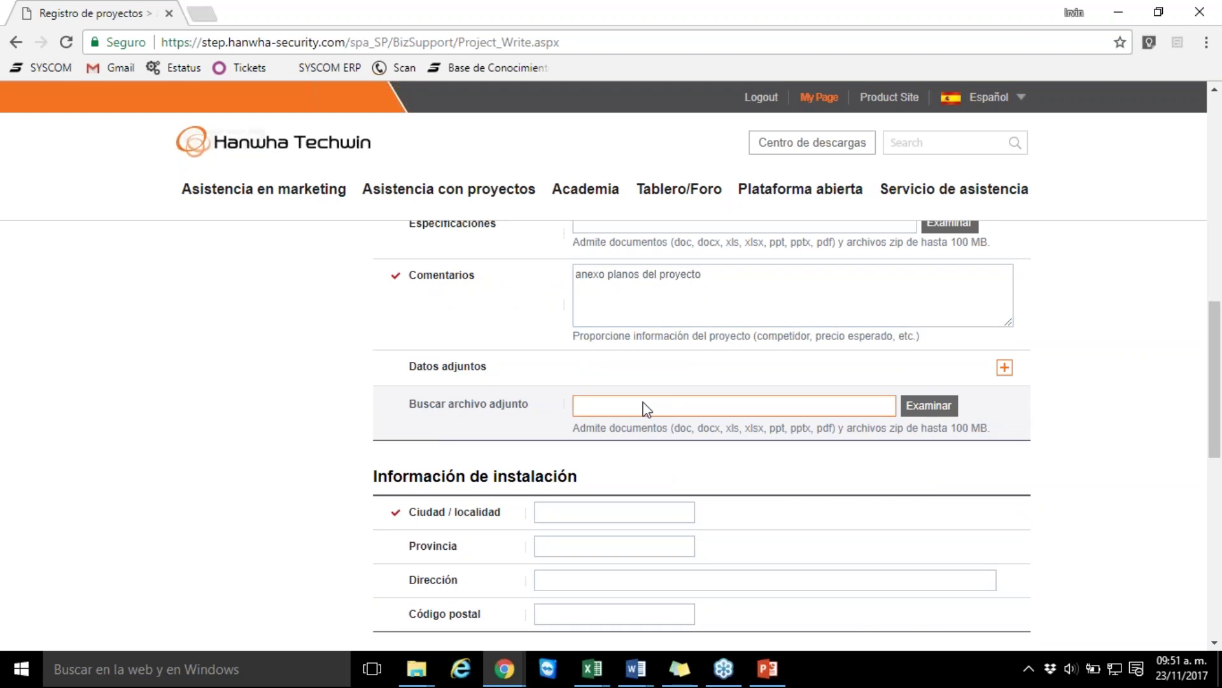
{"action": "scroll", "coordinate": [644, 408], "scroll_direction": "down", "scroll_amount": 2}
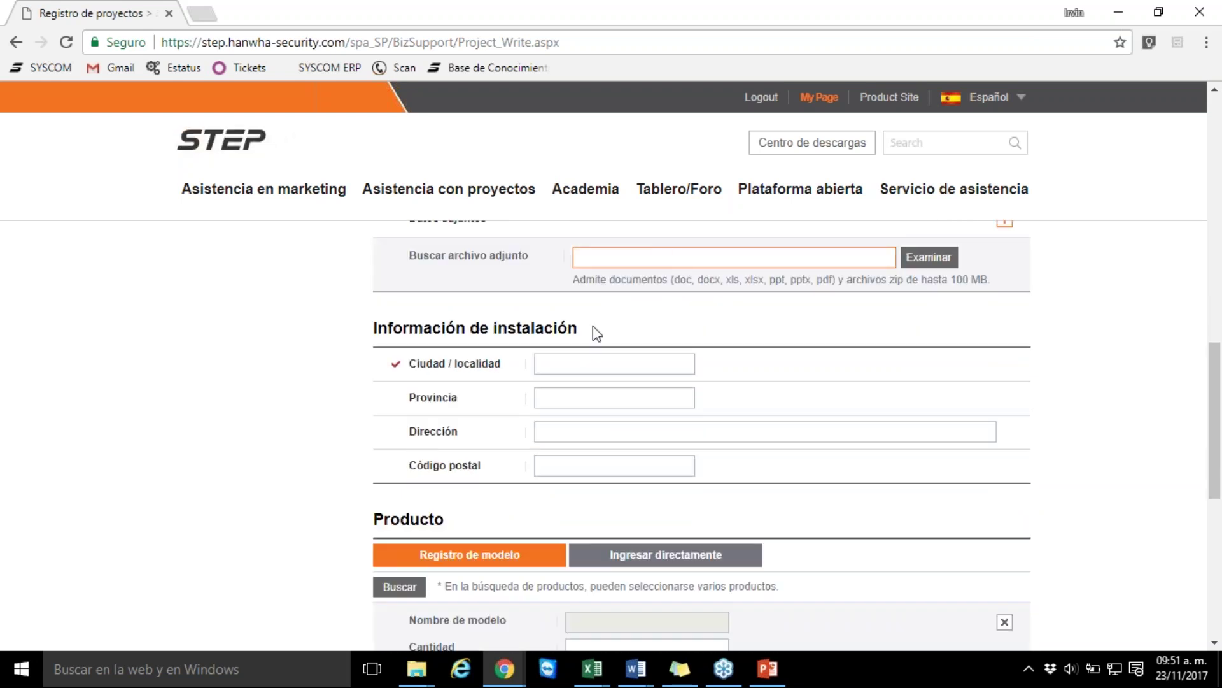
Enter installation Ciudad 'mexico' and Provincia 'chihuahua'.
{"action": "left_click", "coordinate": [563, 365]}
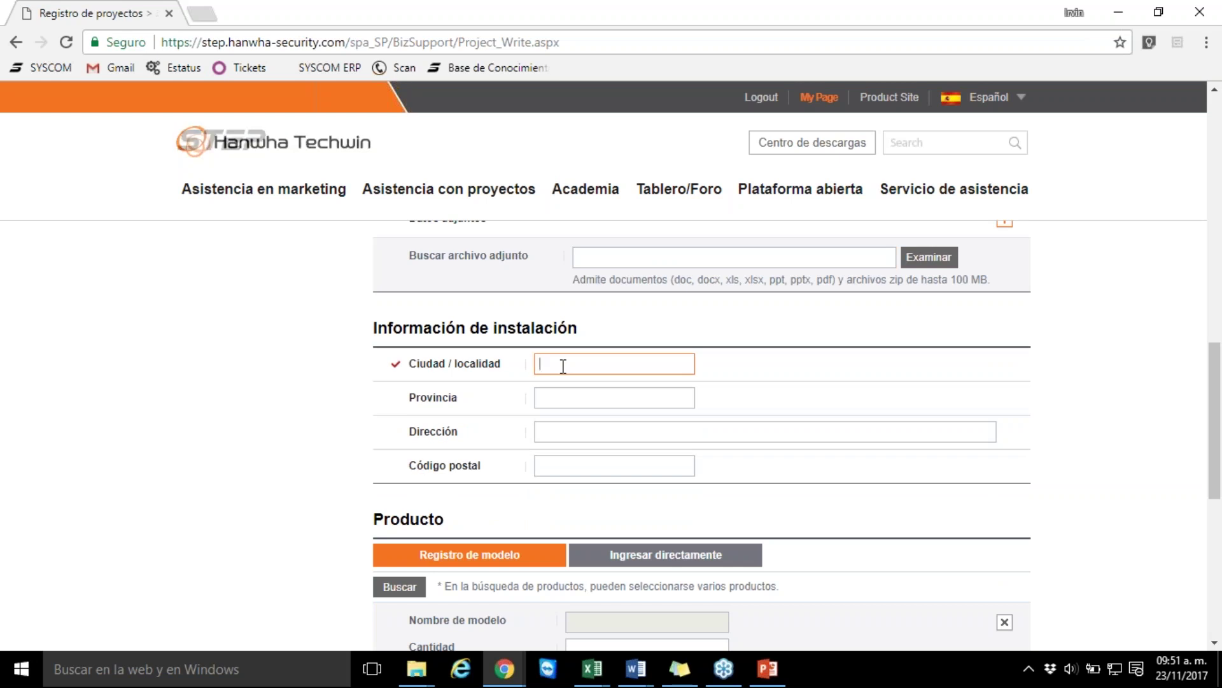
{"action": "type", "text": "mexico"}
{"action": "left_click", "coordinate": [565, 400]}
{"action": "type", "text": "chil"}
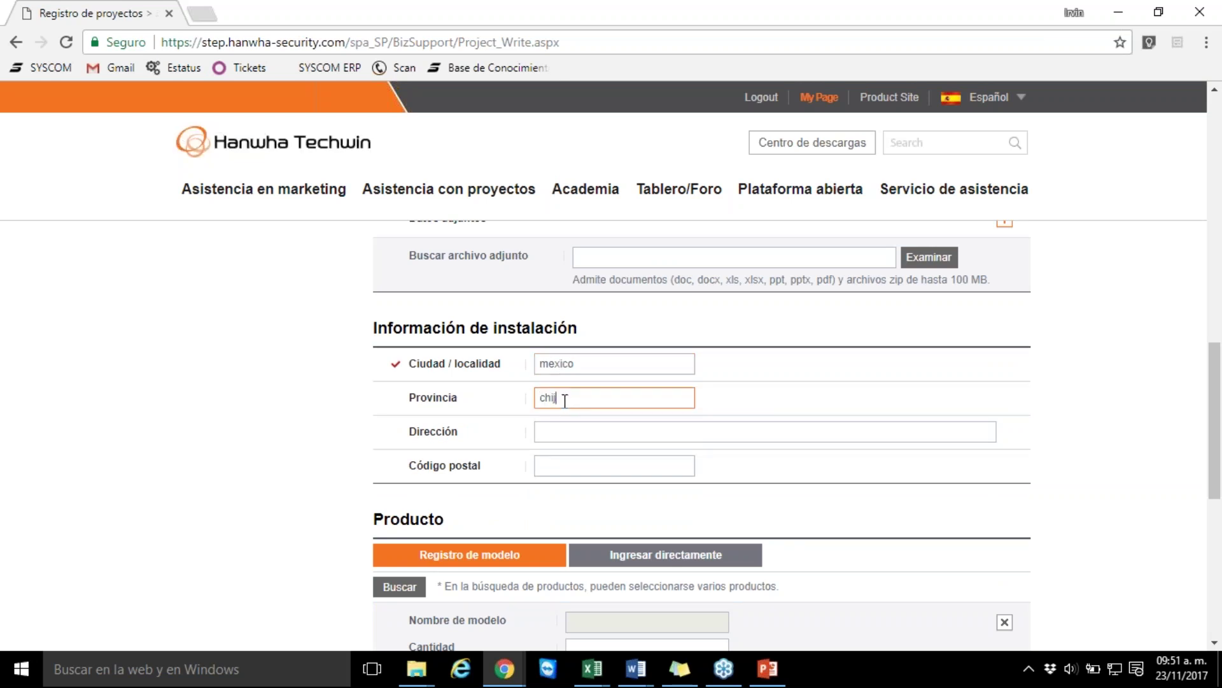
{"action": "key", "text": "BackSpace"}
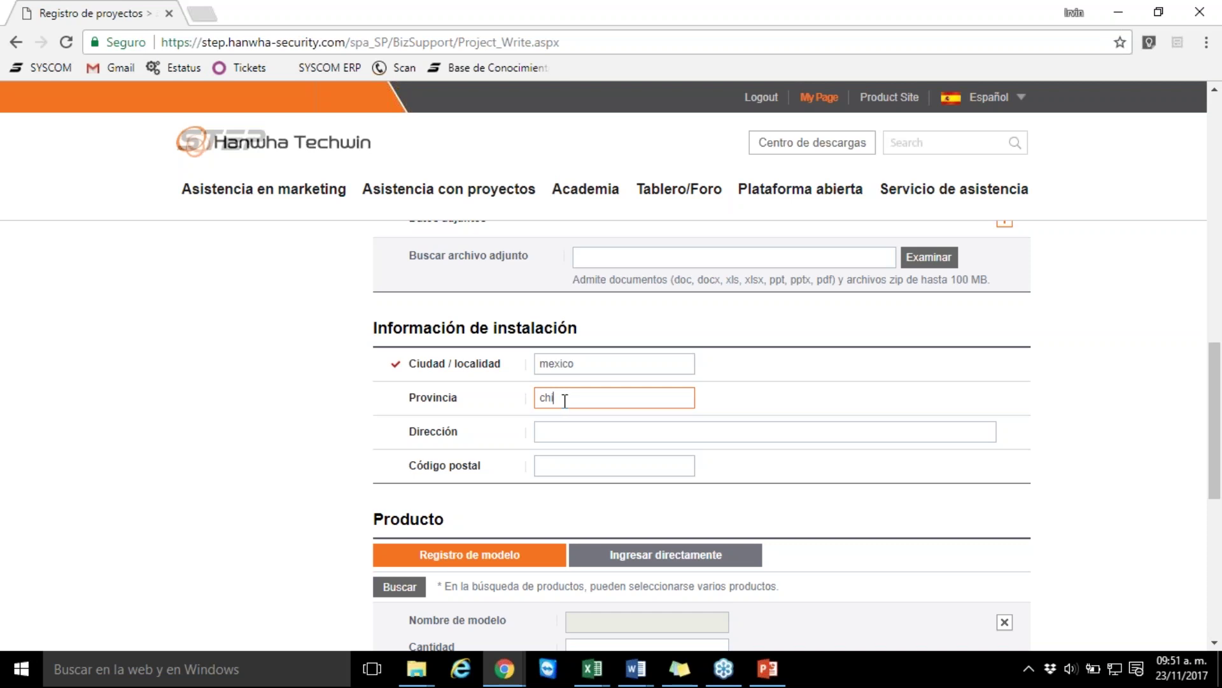
{"action": "type", "text": "huahua"}
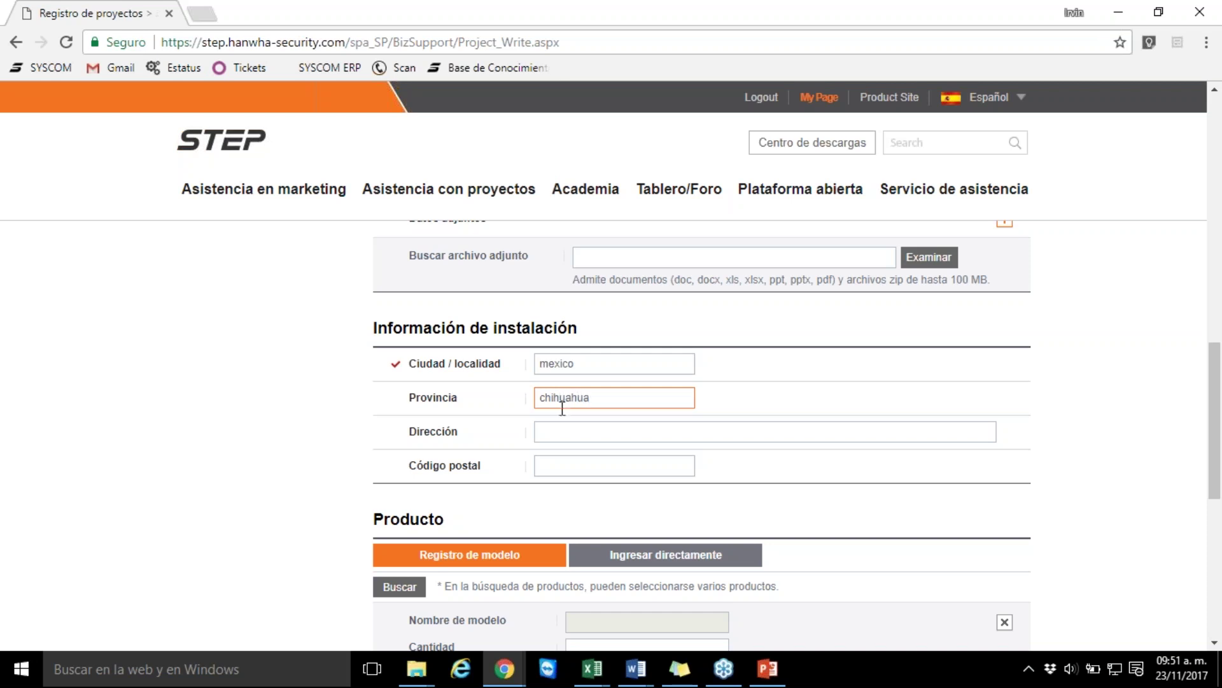
Fill in the installation Dirección and Código postal.
{"action": "left_click", "coordinate": [571, 433]}
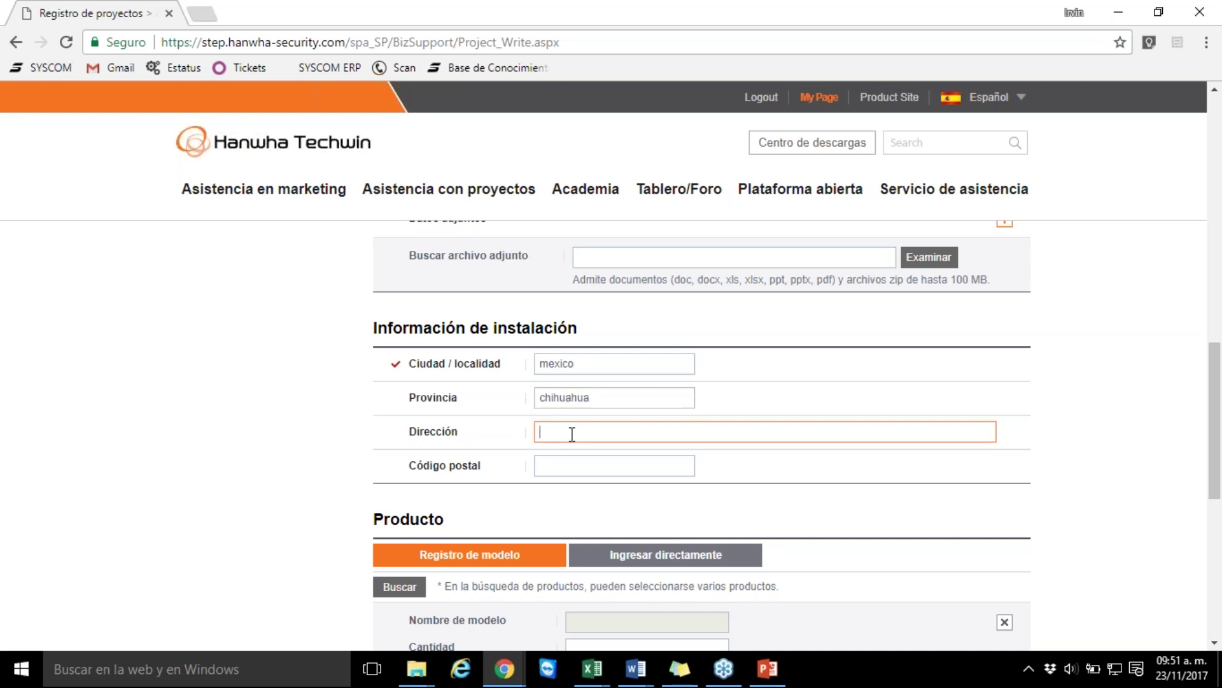
{"action": "type", "text": "chihua"}
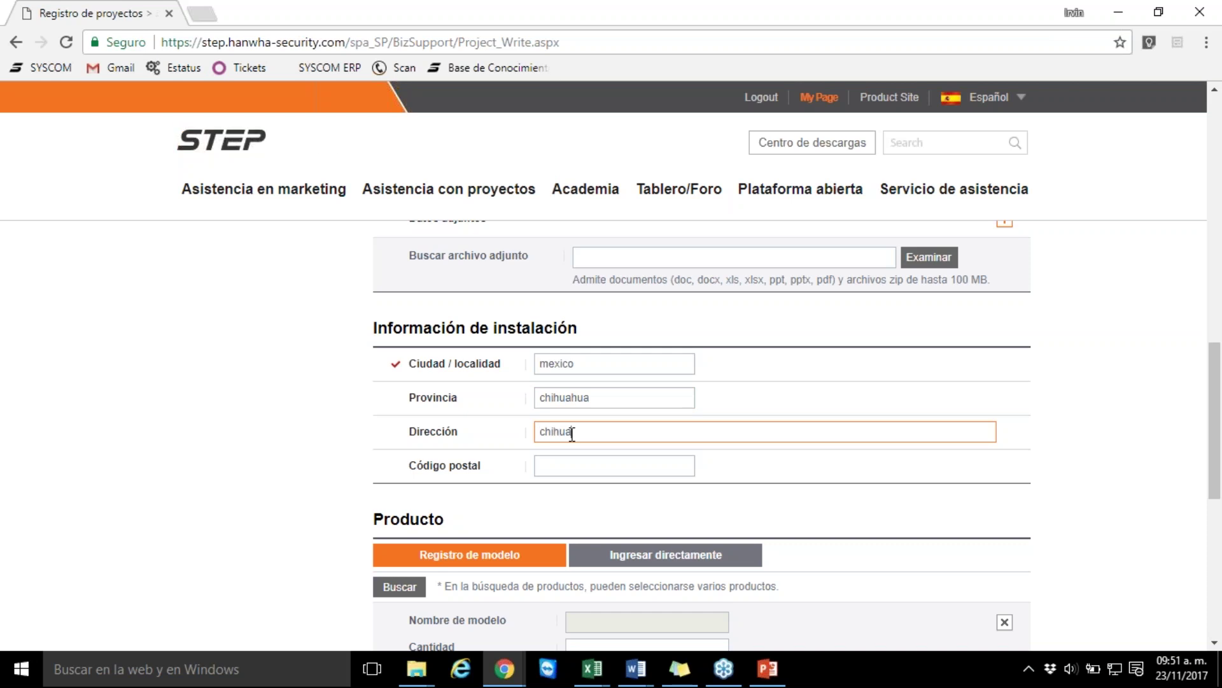
{"action": "type", "text": "hua"}
{"action": "left_click", "coordinate": [589, 465]}
{"action": "type", "text": "13220"}
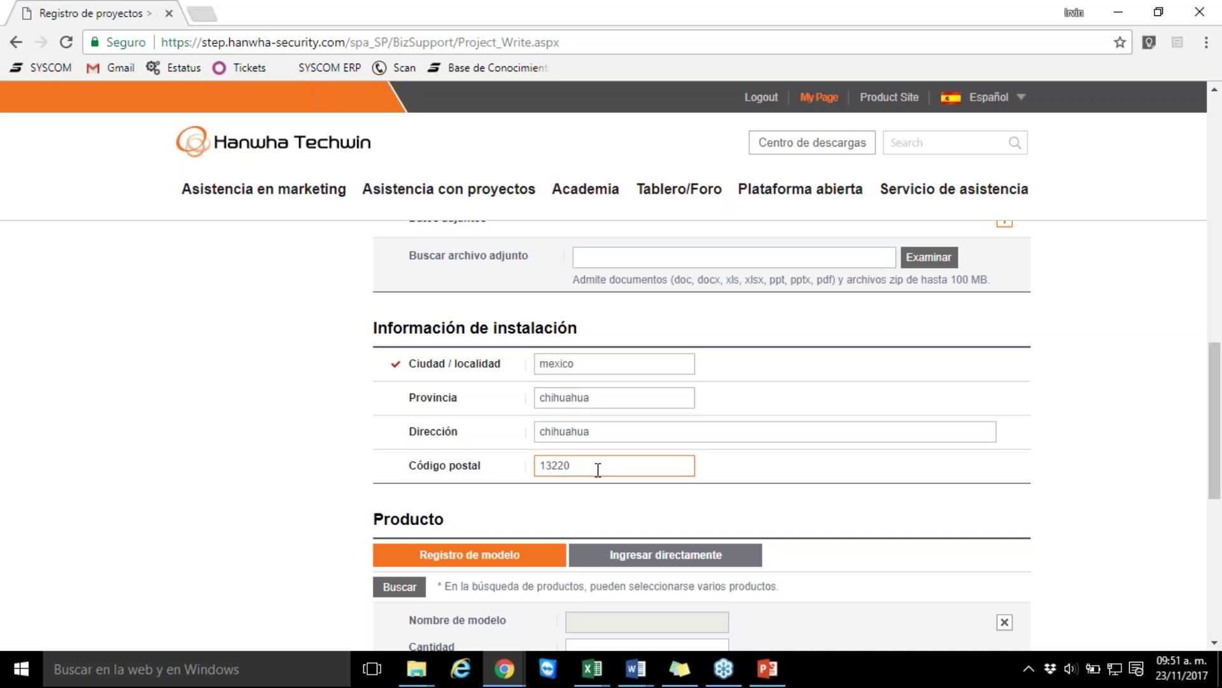
{"action": "scroll", "coordinate": [598, 469], "scroll_direction": "down", "scroll_amount": 5}
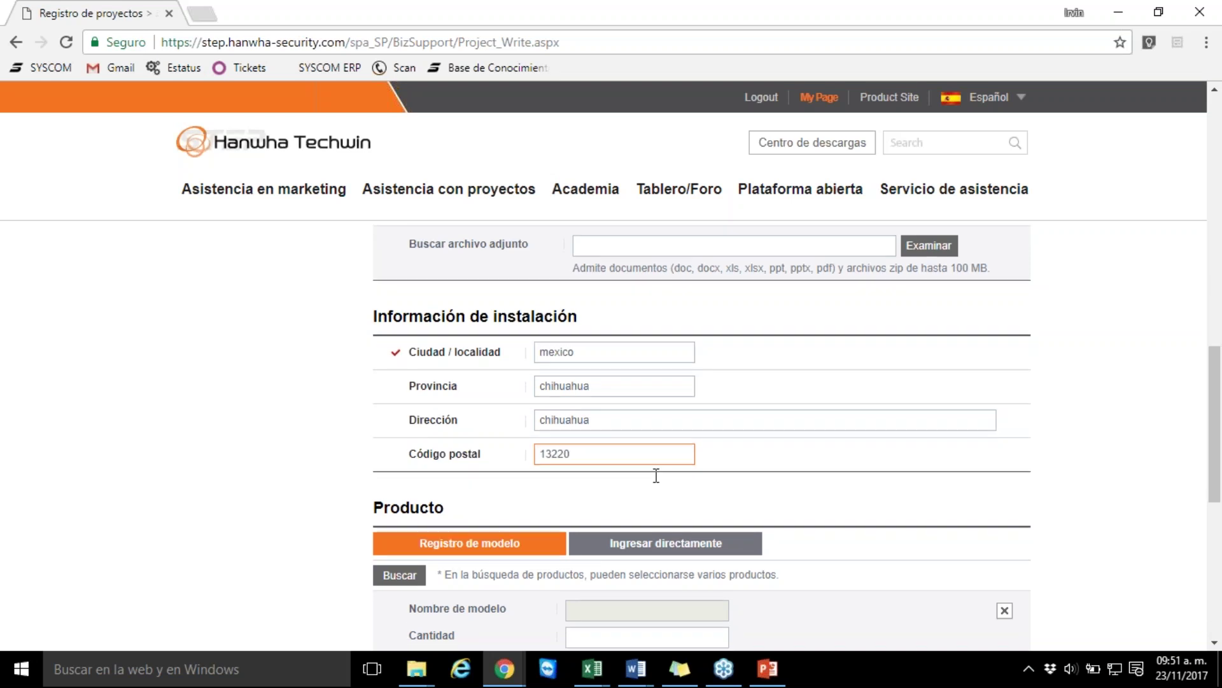
{"action": "left_click", "coordinate": [610, 343]}
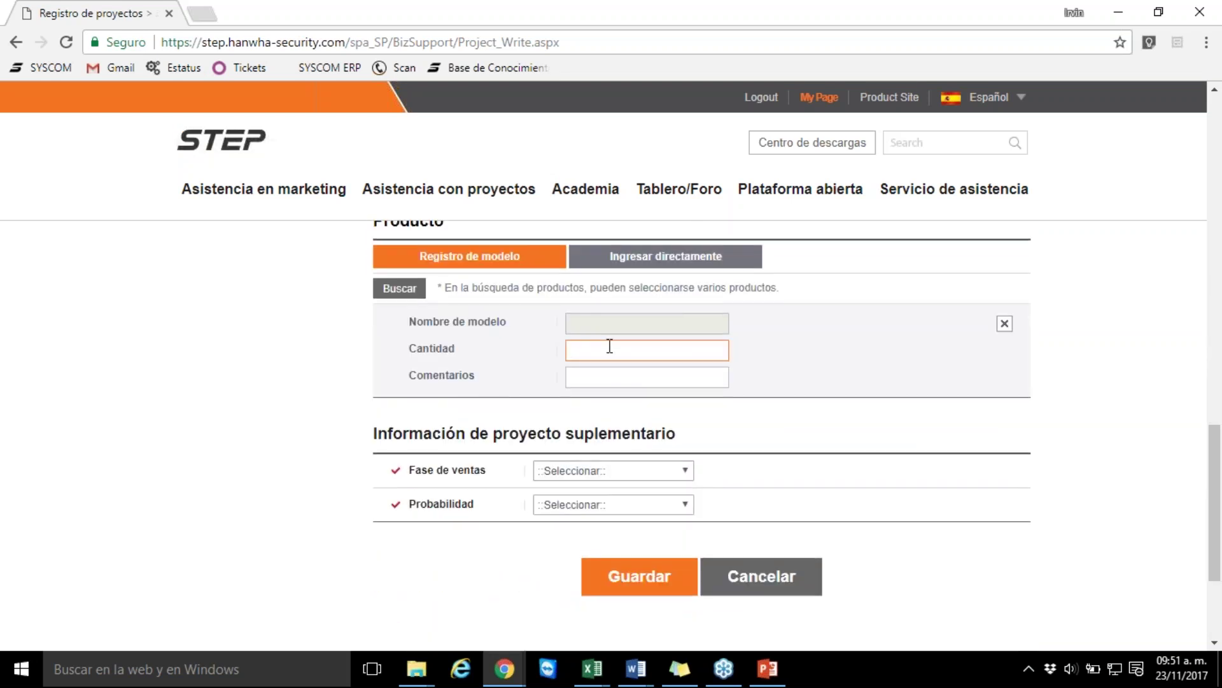
Open the Buscar product search popup from the Producto section of the project form.
{"action": "scroll", "coordinate": [605, 369], "scroll_direction": "up", "scroll_amount": 2}
{"action": "scroll", "coordinate": [605, 369], "scroll_direction": "down", "scroll_amount": 2}
{"action": "scroll", "coordinate": [612, 372], "scroll_direction": "up", "scroll_amount": 2}
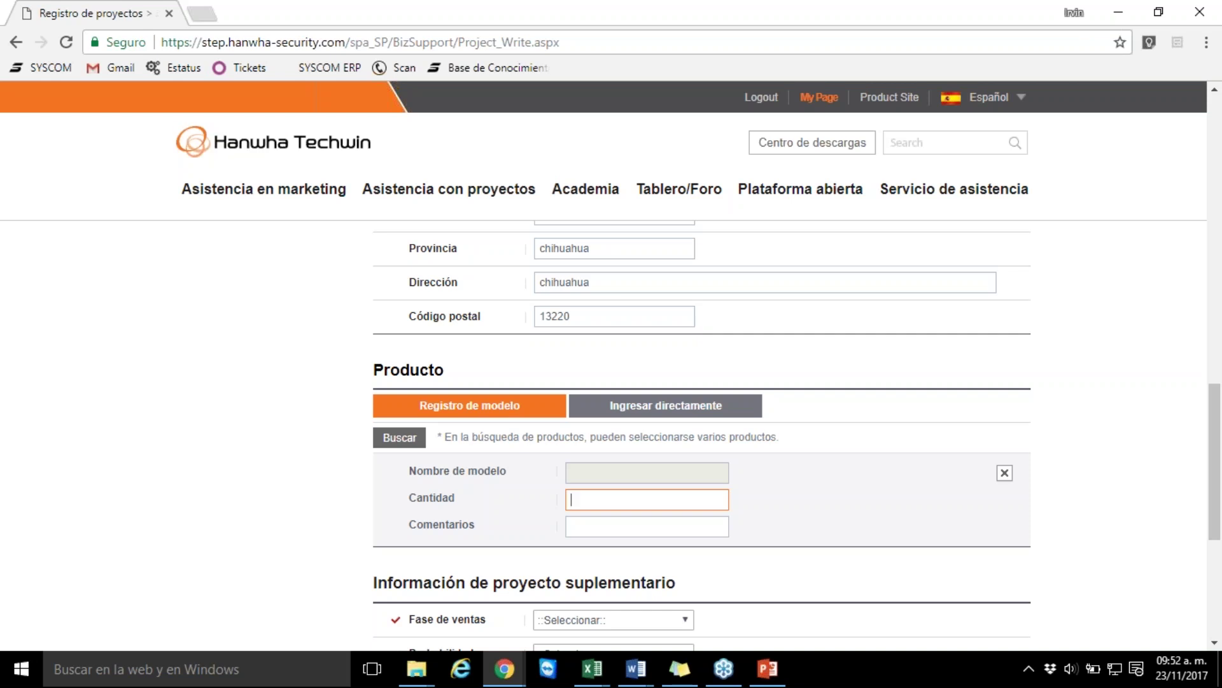
{"action": "scroll", "coordinate": [598, 384], "scroll_direction": "down", "scroll_amount": 2}
{"action": "left_click", "coordinate": [610, 324]}
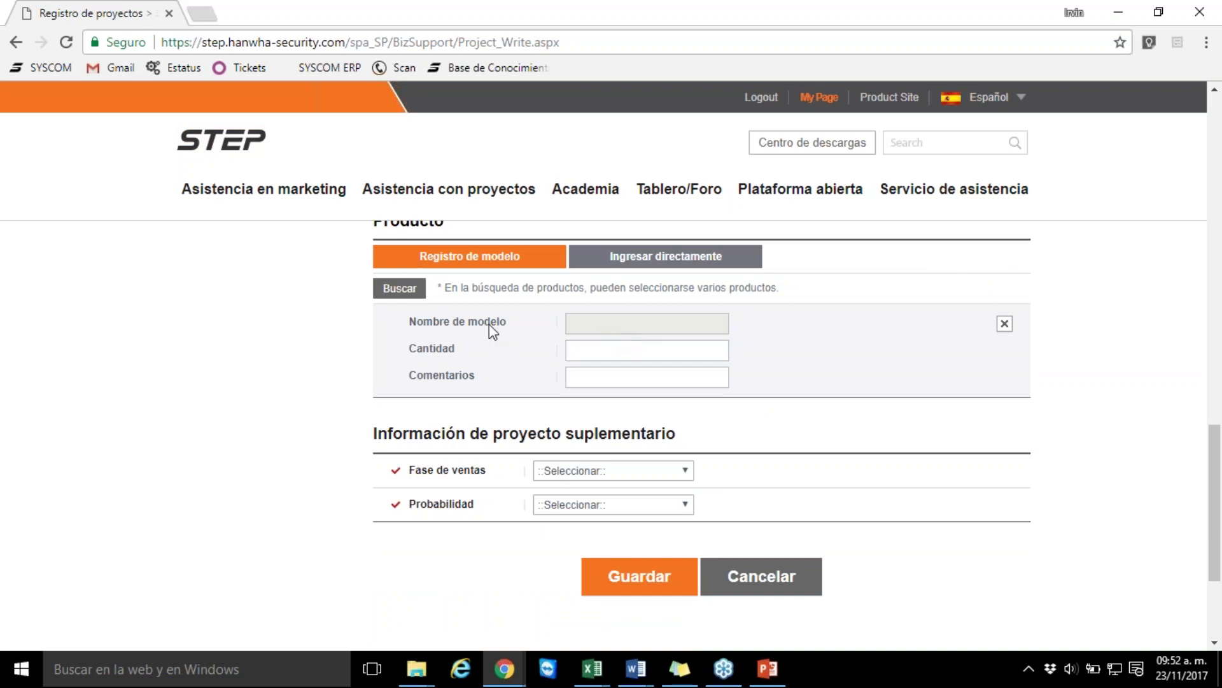
{"action": "left_click", "coordinate": [411, 291]}
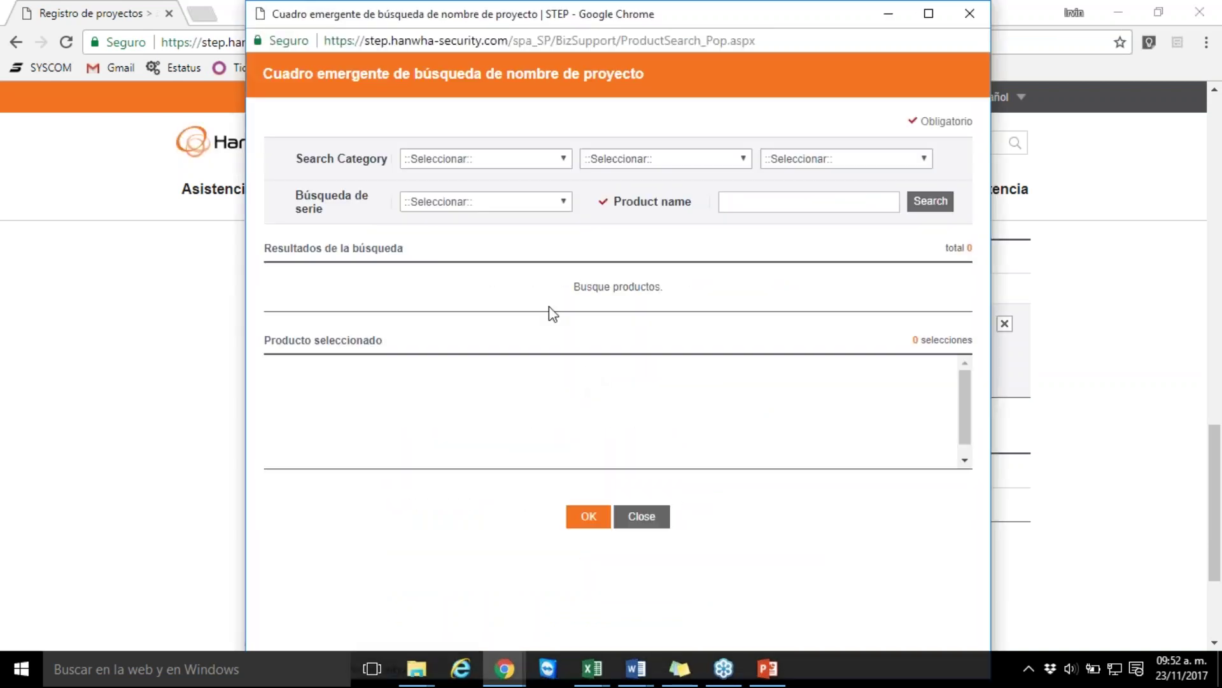
Set the search category to NETWORK > NETWORK CAMERA > DOME.
{"action": "left_click", "coordinate": [478, 160]}
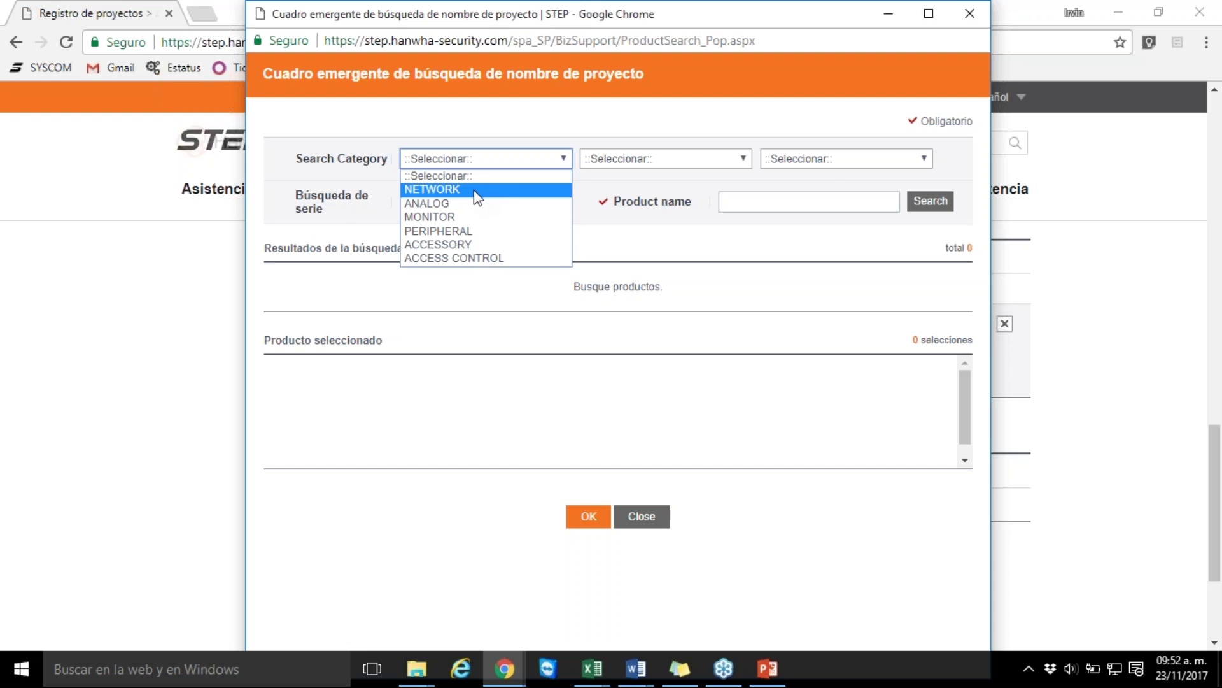
{"action": "left_click", "coordinate": [476, 191]}
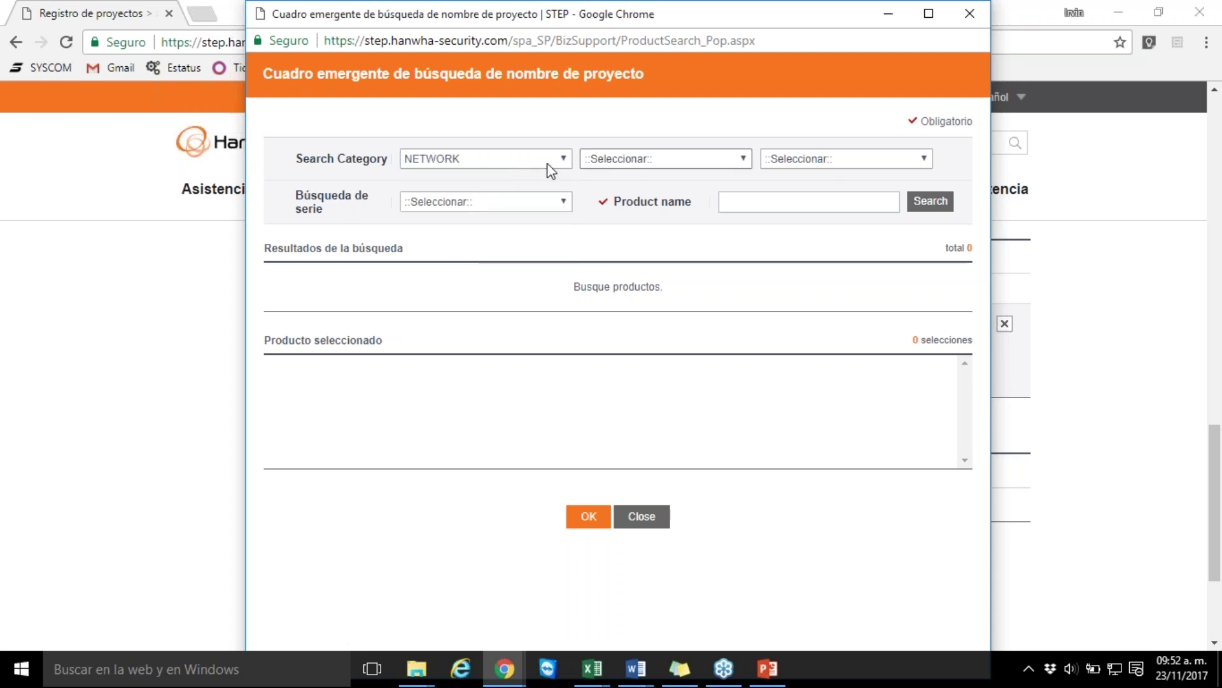
{"action": "left_click", "coordinate": [683, 167]}
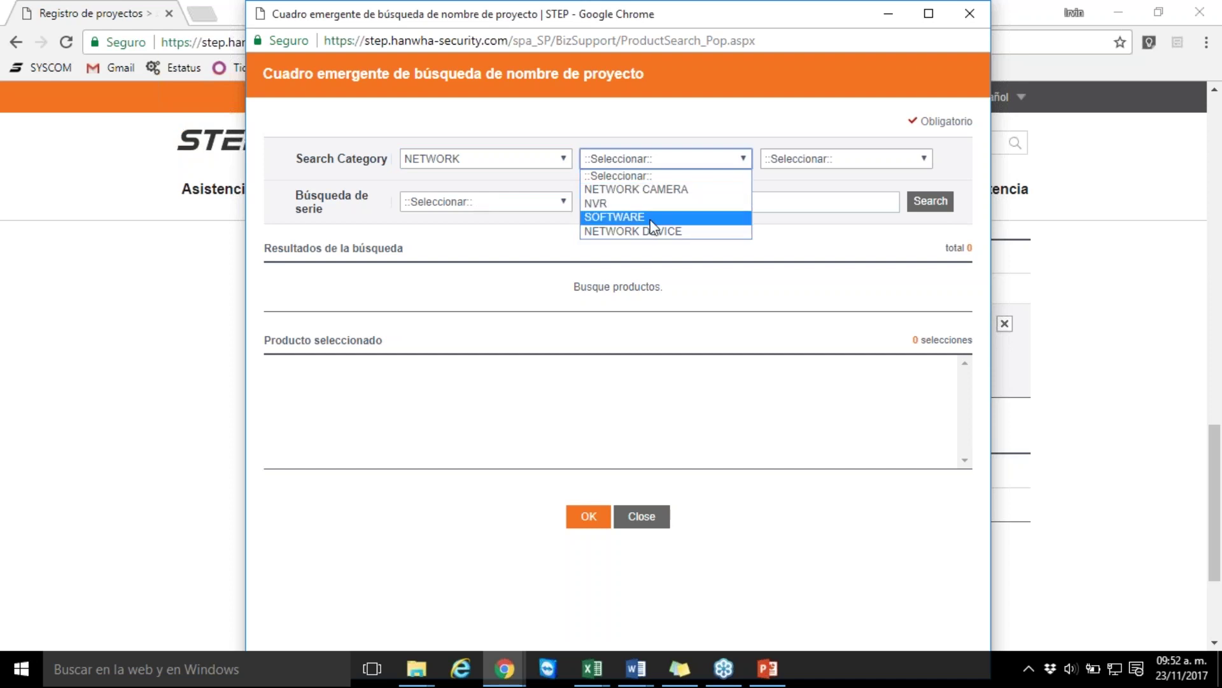
{"action": "left_click", "coordinate": [656, 190]}
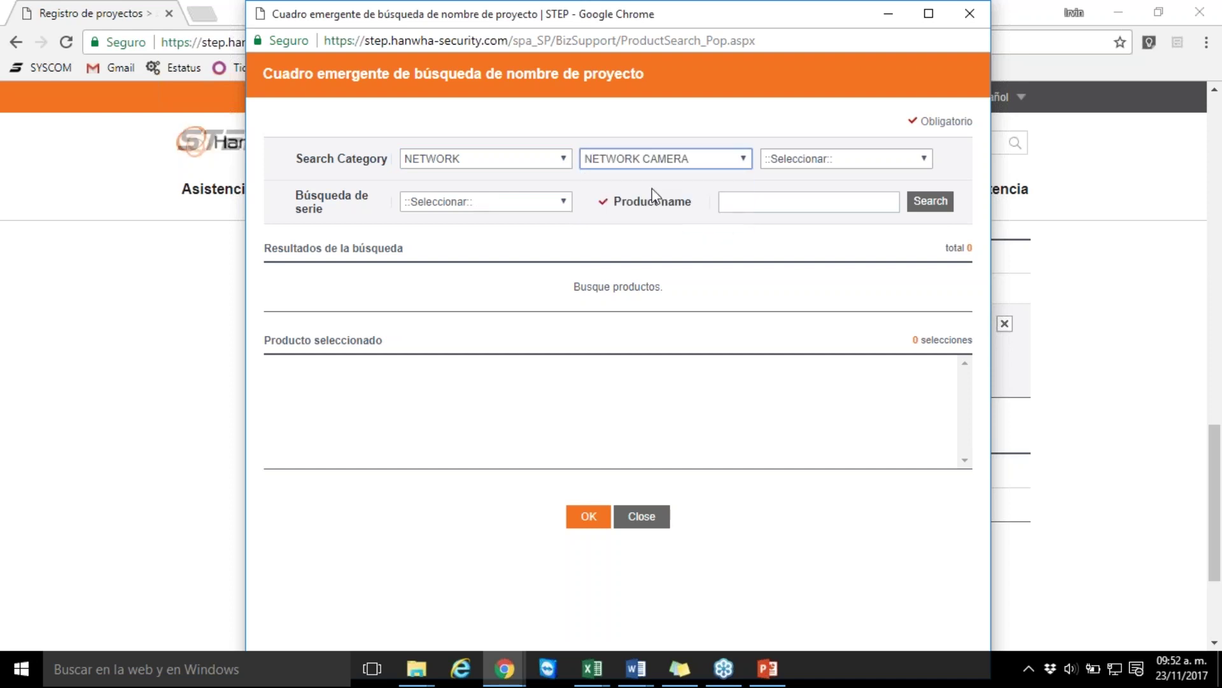
{"action": "left_click", "coordinate": [792, 164]}
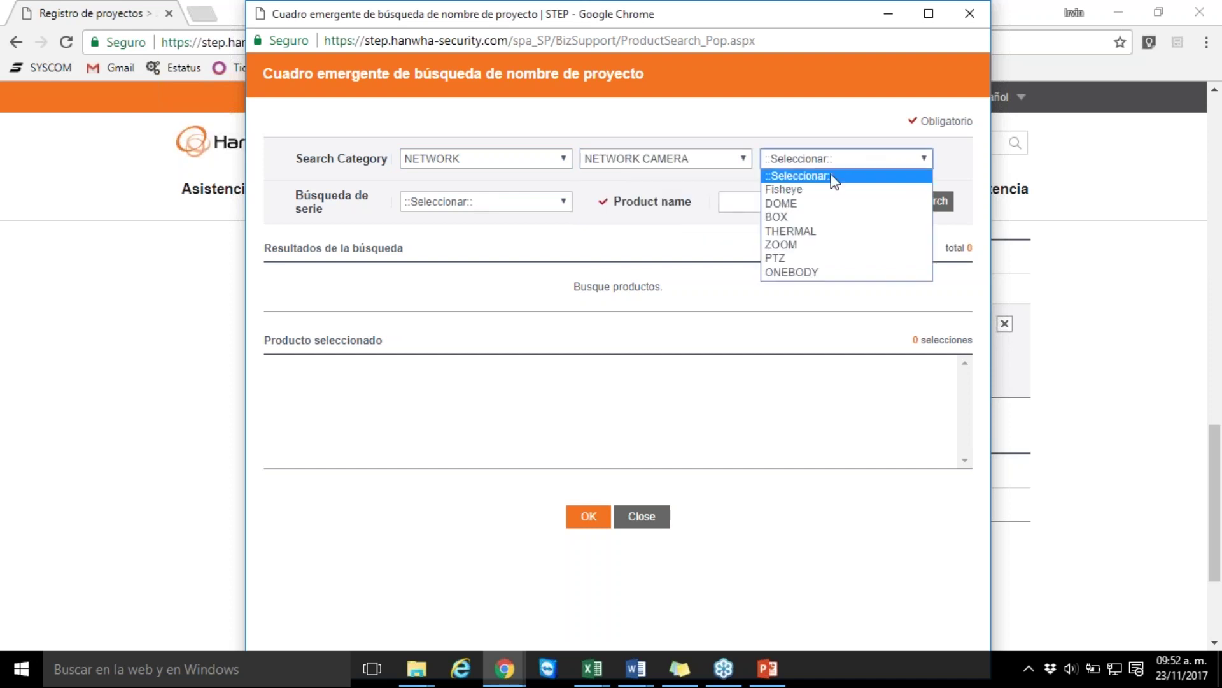
{"action": "left_click", "coordinate": [816, 205]}
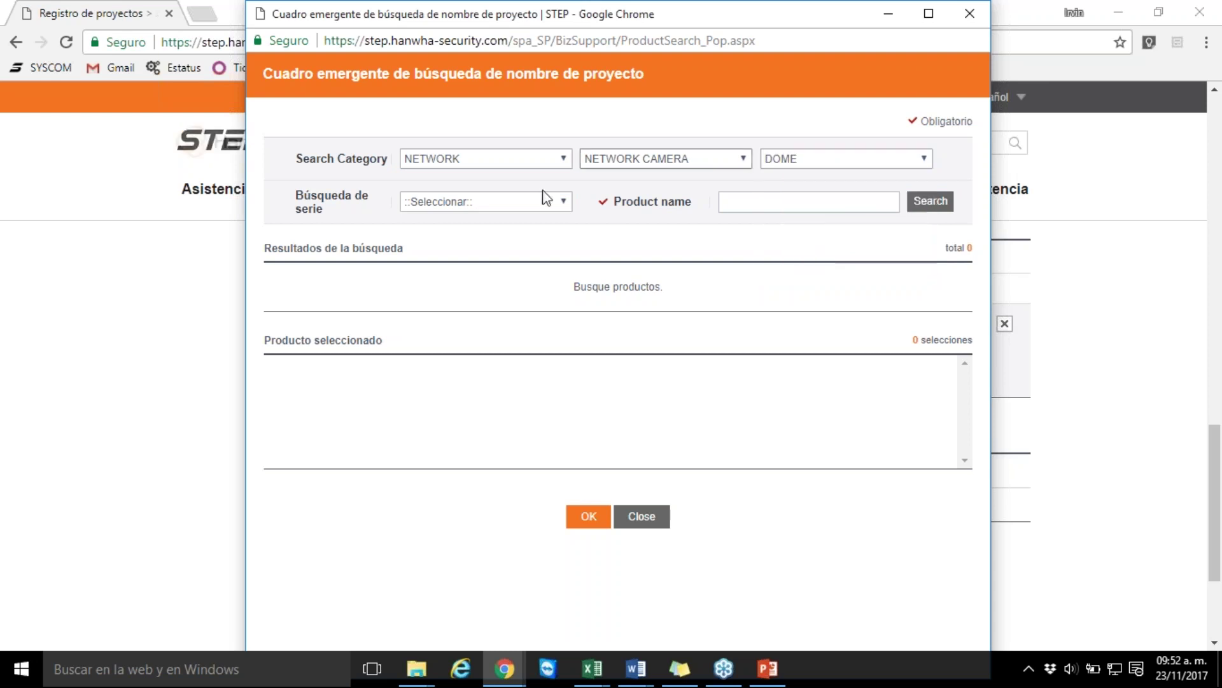
Limit the series to X_Series and run the search, listing 31 products.
{"action": "left_click", "coordinate": [510, 204]}
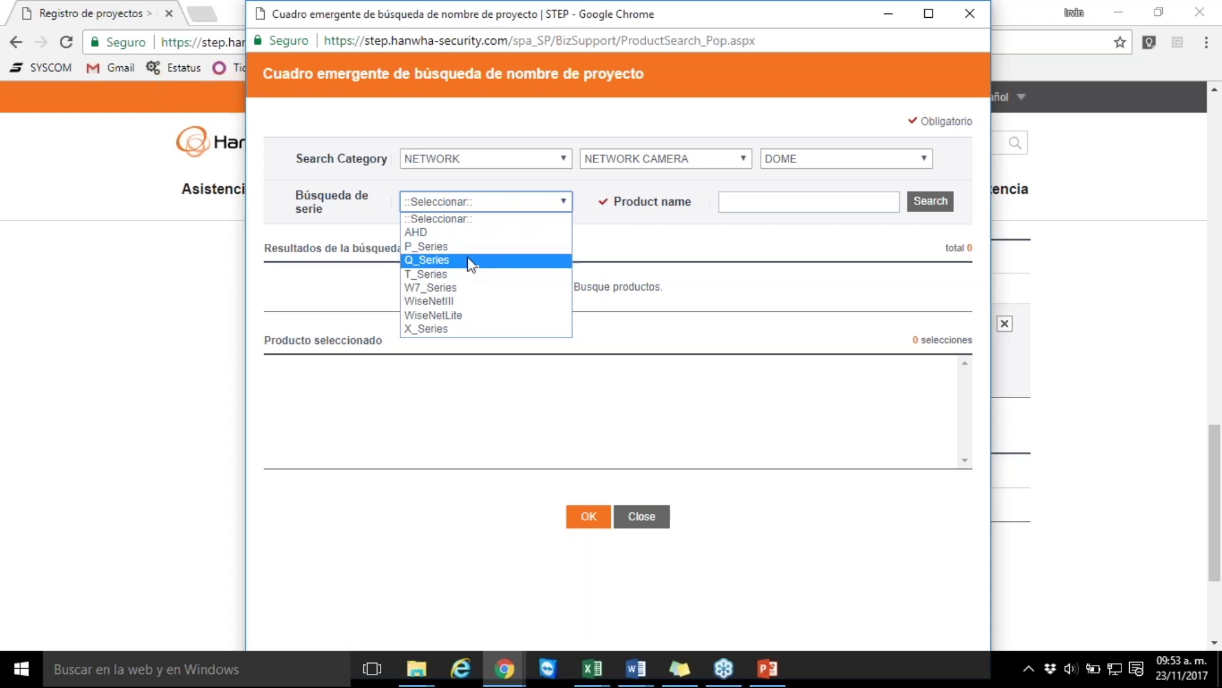
{"action": "left_click", "coordinate": [484, 328]}
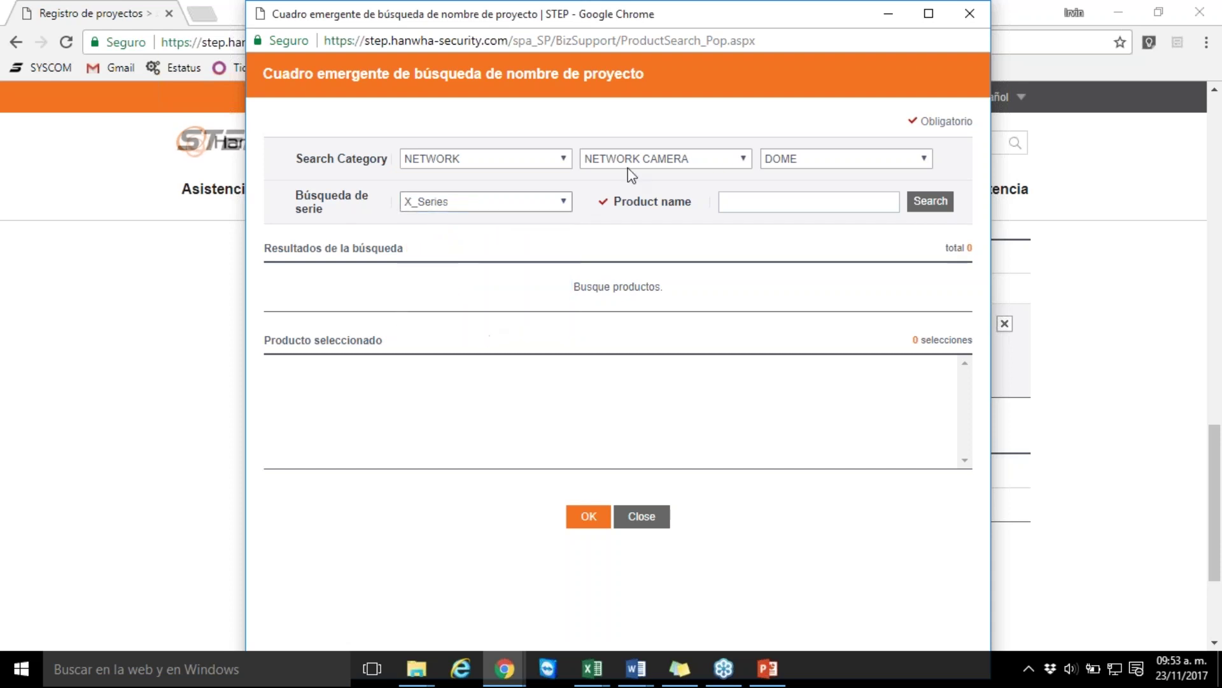
{"action": "left_click", "coordinate": [752, 202]}
{"action": "left_click", "coordinate": [930, 202]}
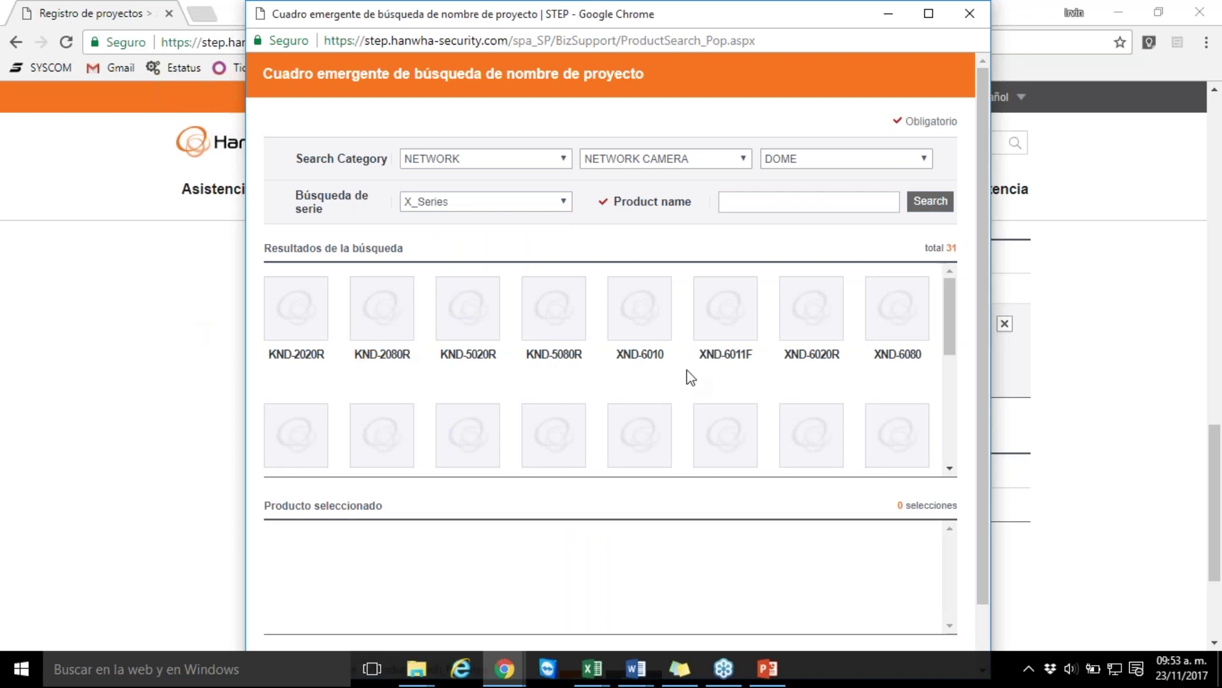
Select the XND-6010 camera from the results and confirm it with OK.
{"action": "left_click", "coordinate": [643, 330]}
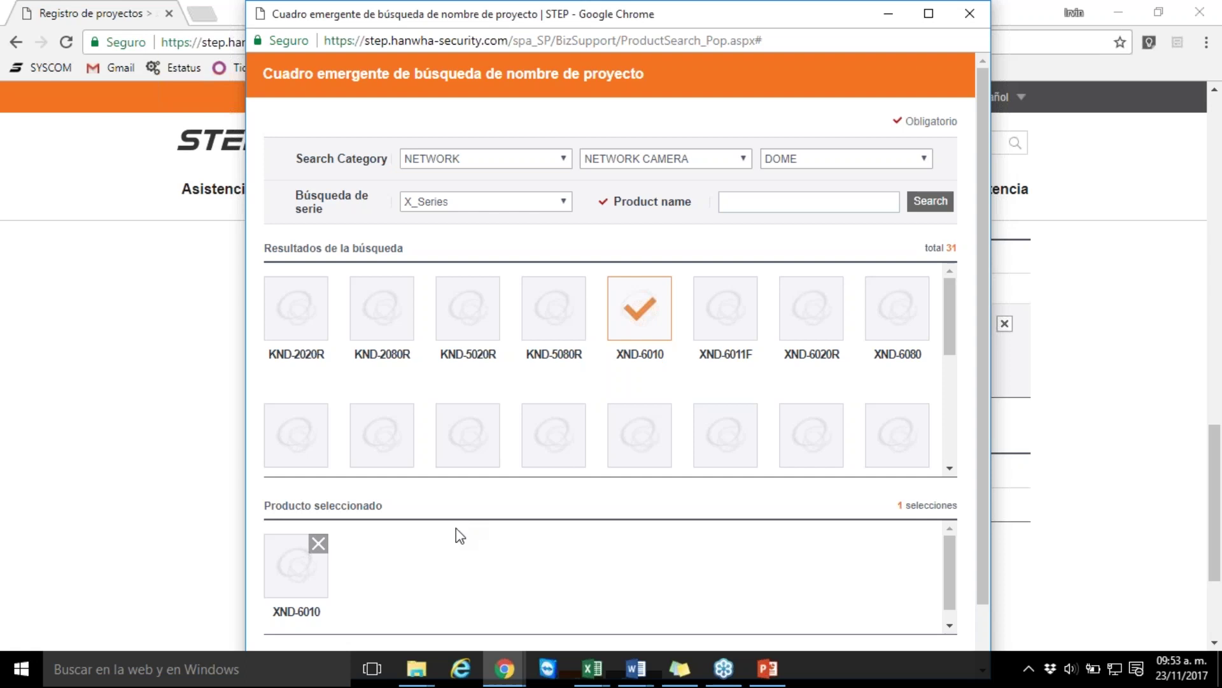
{"action": "scroll", "coordinate": [295, 491], "scroll_direction": "down", "scroll_amount": 1}
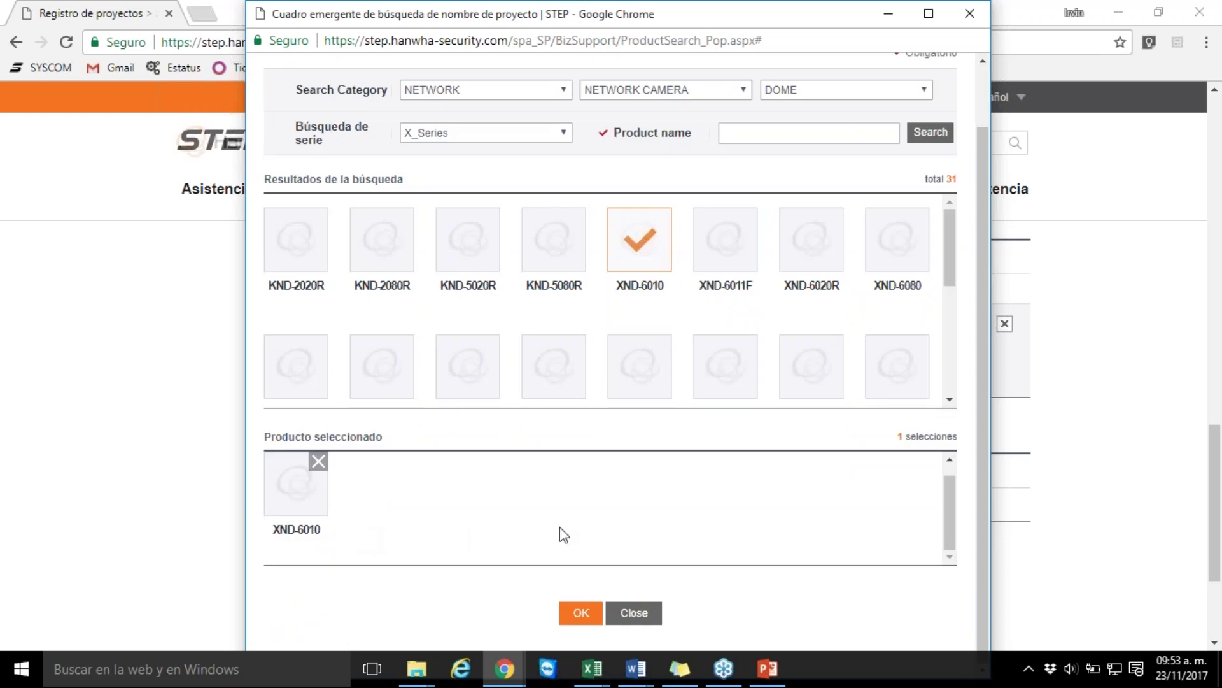
{"action": "left_click", "coordinate": [581, 612]}
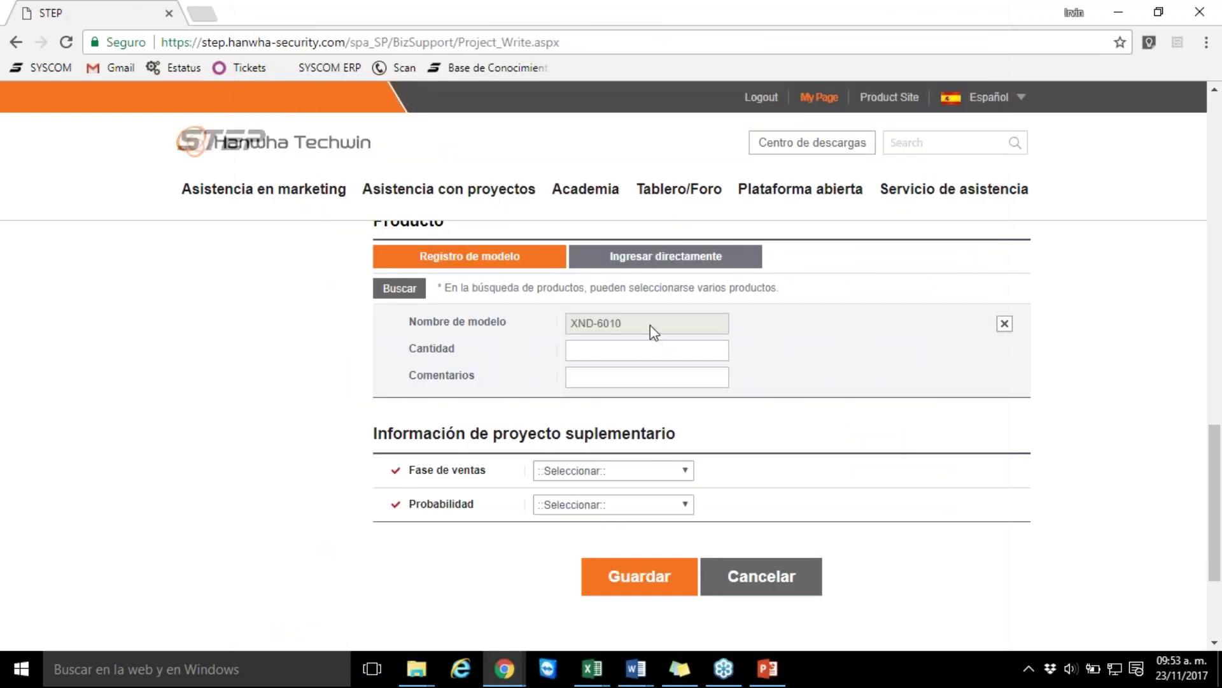
{"action": "left_click", "coordinate": [607, 350]}
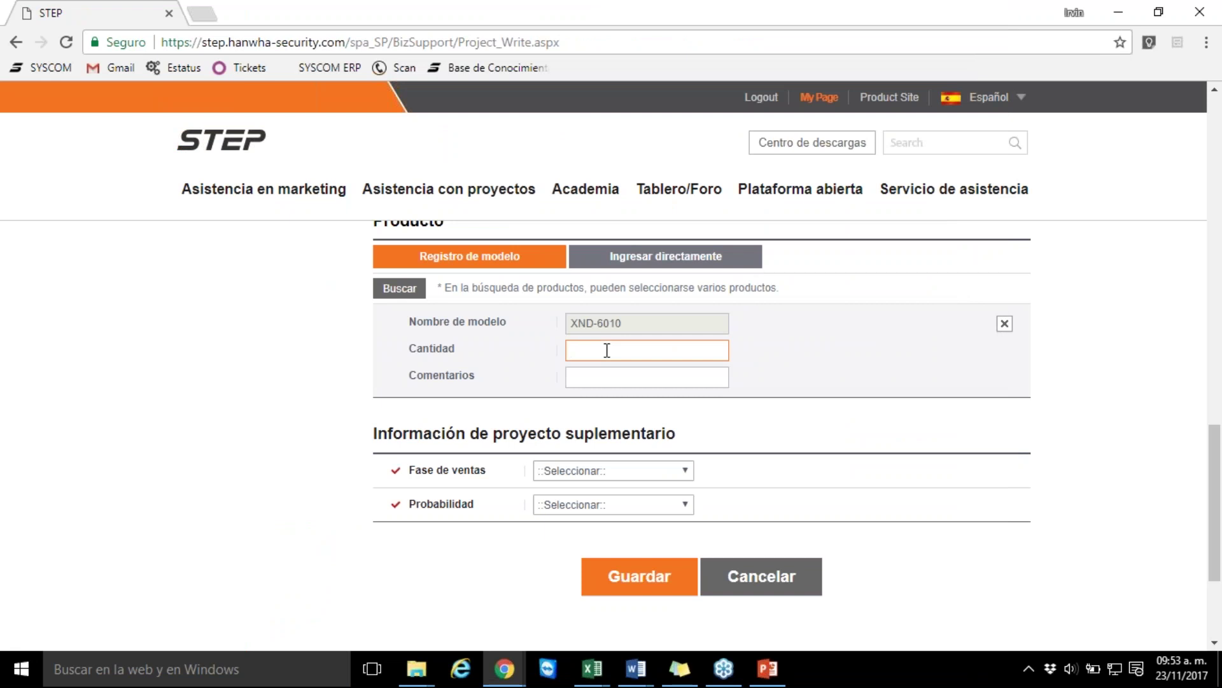
Set the quantity to 16 and add a comment saying the product is ok.
{"action": "type", "text": "1"}
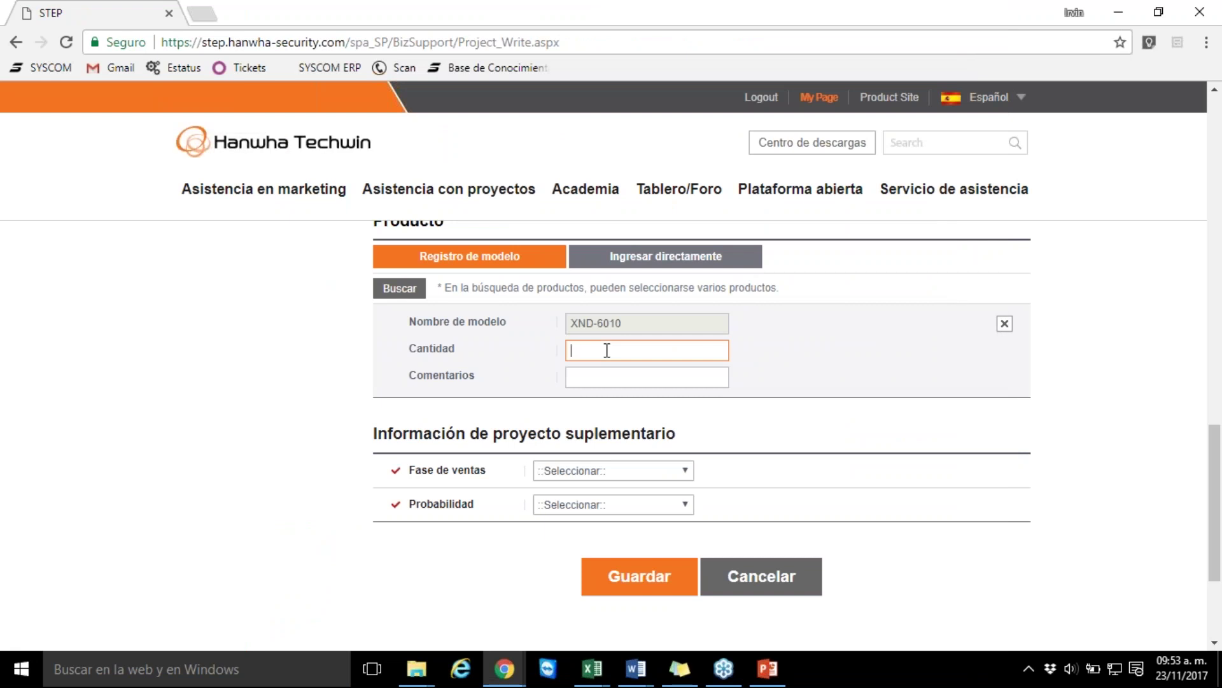
{"action": "type", "text": "6"}
{"action": "left_click", "coordinate": [609, 380]}
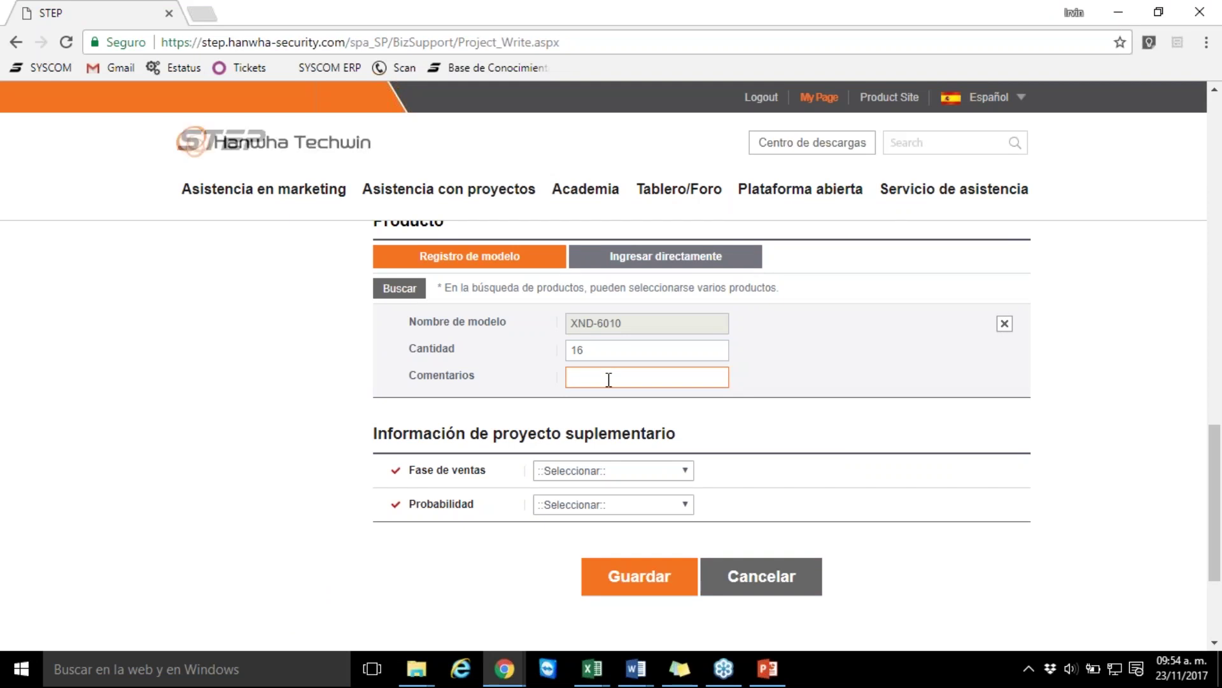
{"action": "type", "text": "es un t"}
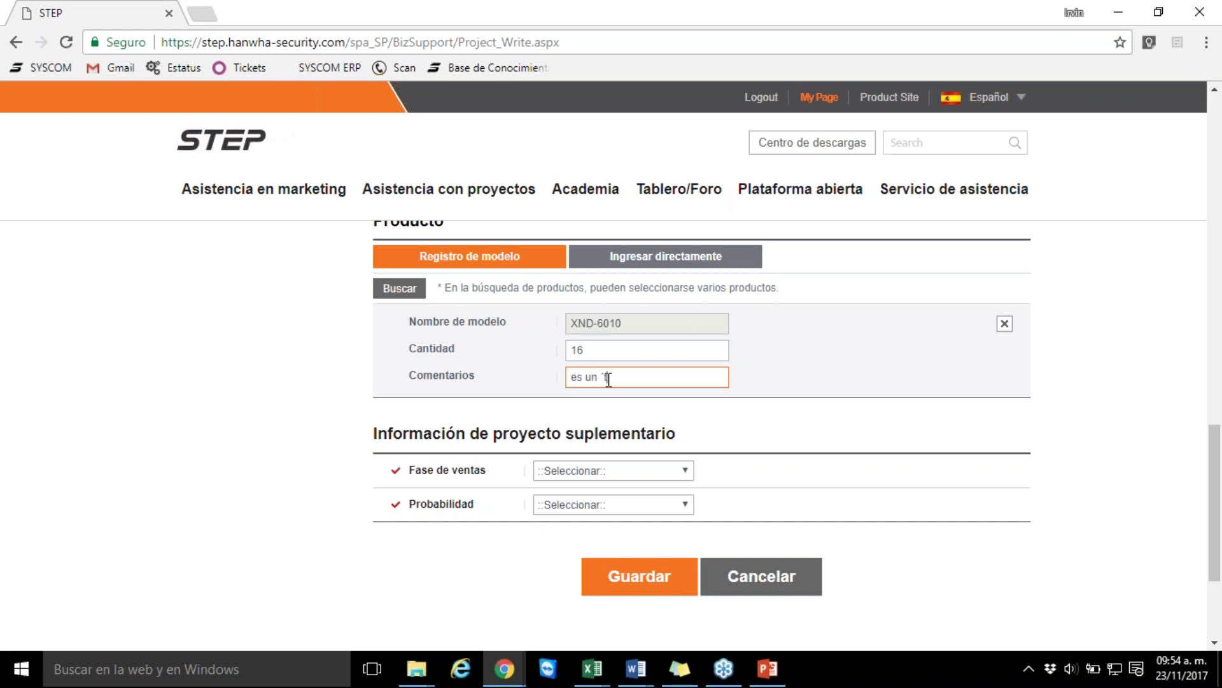
{"action": "type", "text": "productp"}
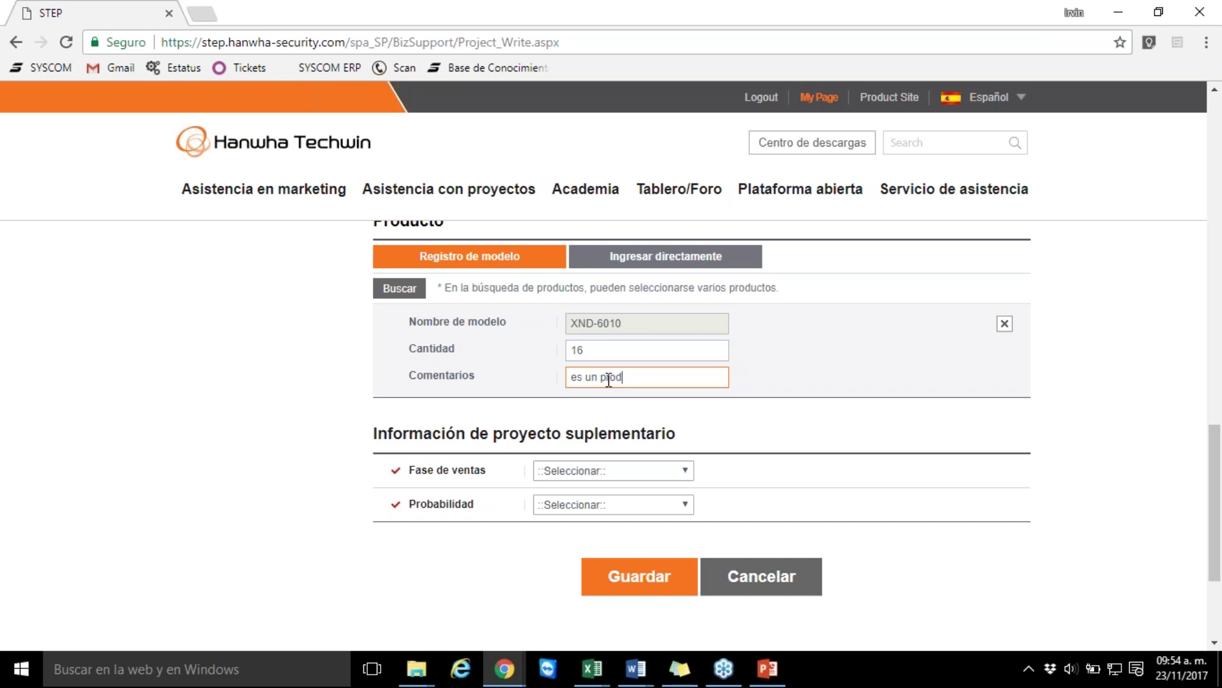
{"action": "key", "text": "BackSpace"}
{"action": "key", "text": "BackSpace"}
{"action": "key", "text": "BackSpace"}
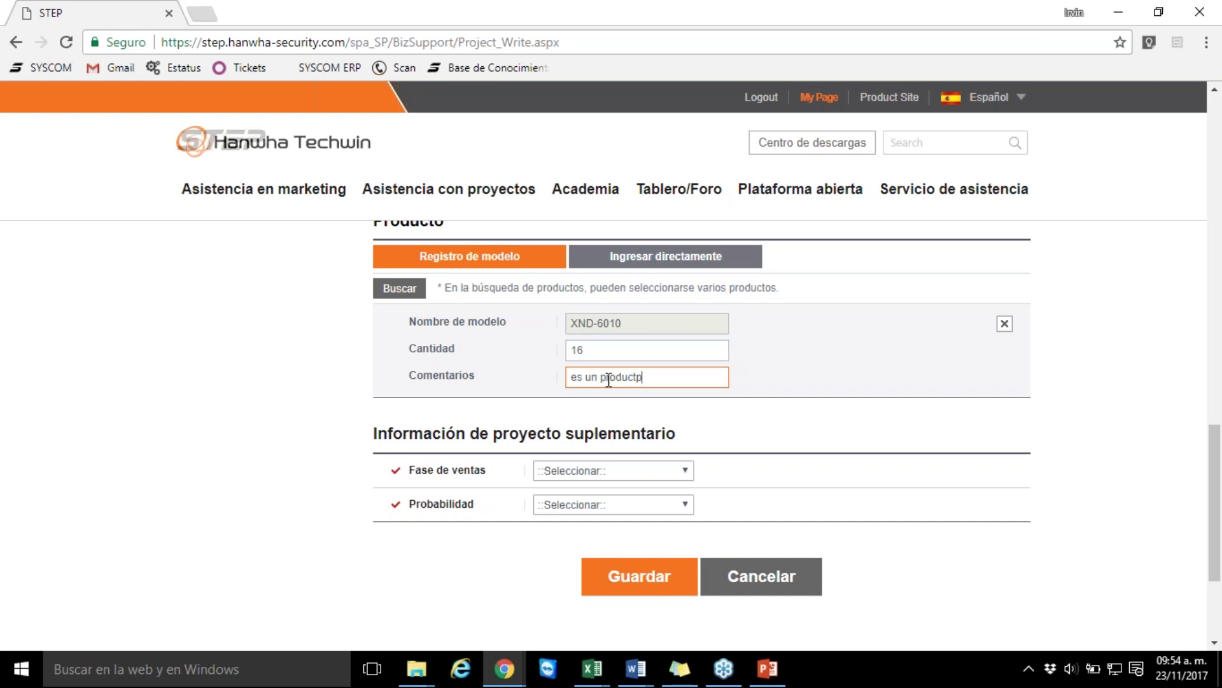
{"action": "type", "text": "to "}
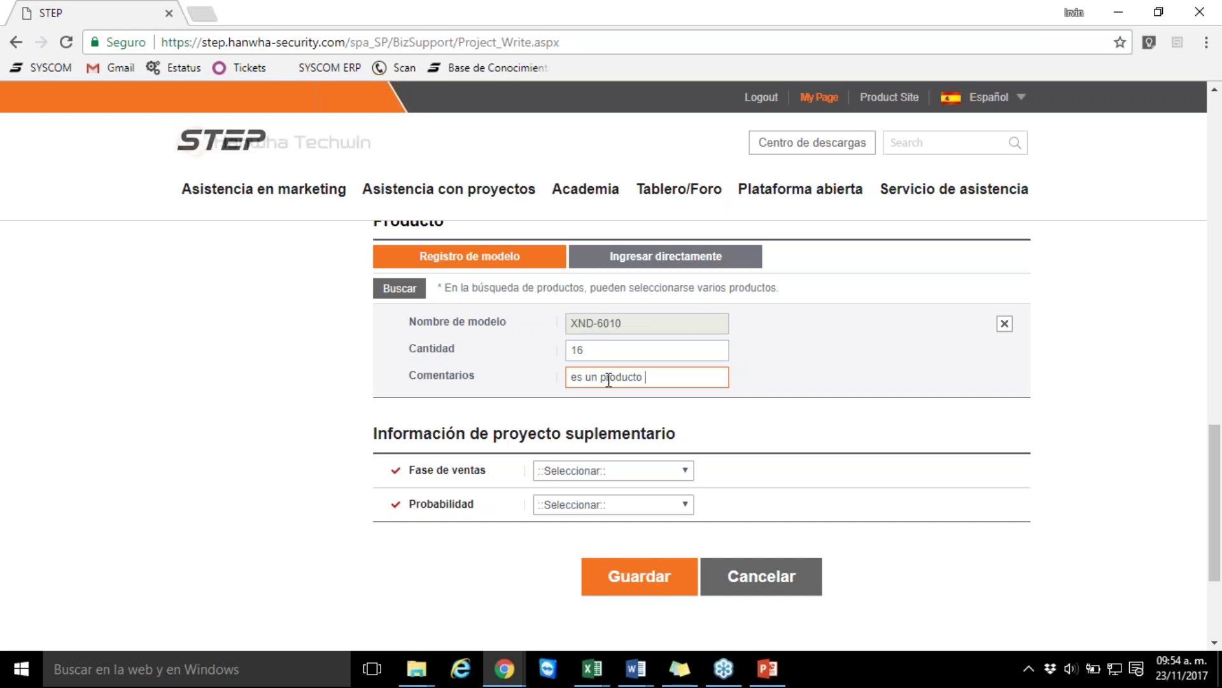
{"action": "type", "text": "ok"}
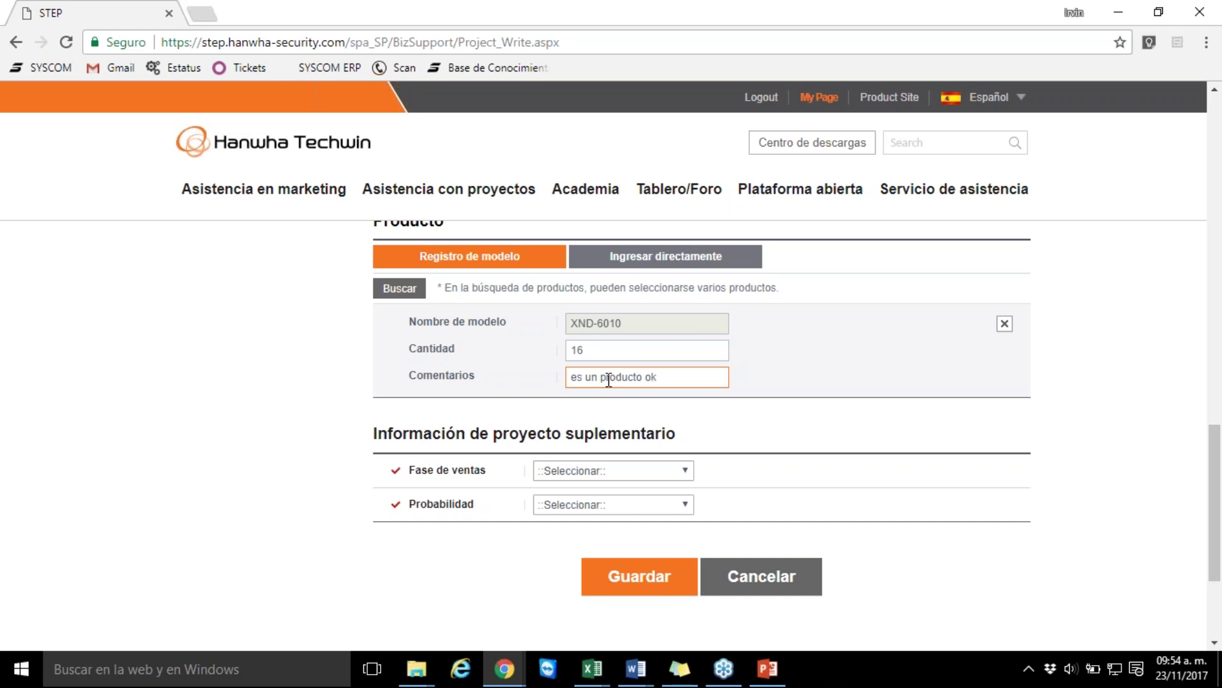
Set Fase de ventas to Validado y especificado and Probabilidad to A (por encima del 80%), then save.
{"action": "scroll", "coordinate": [608, 380], "scroll_direction": "down", "scroll_amount": 2}
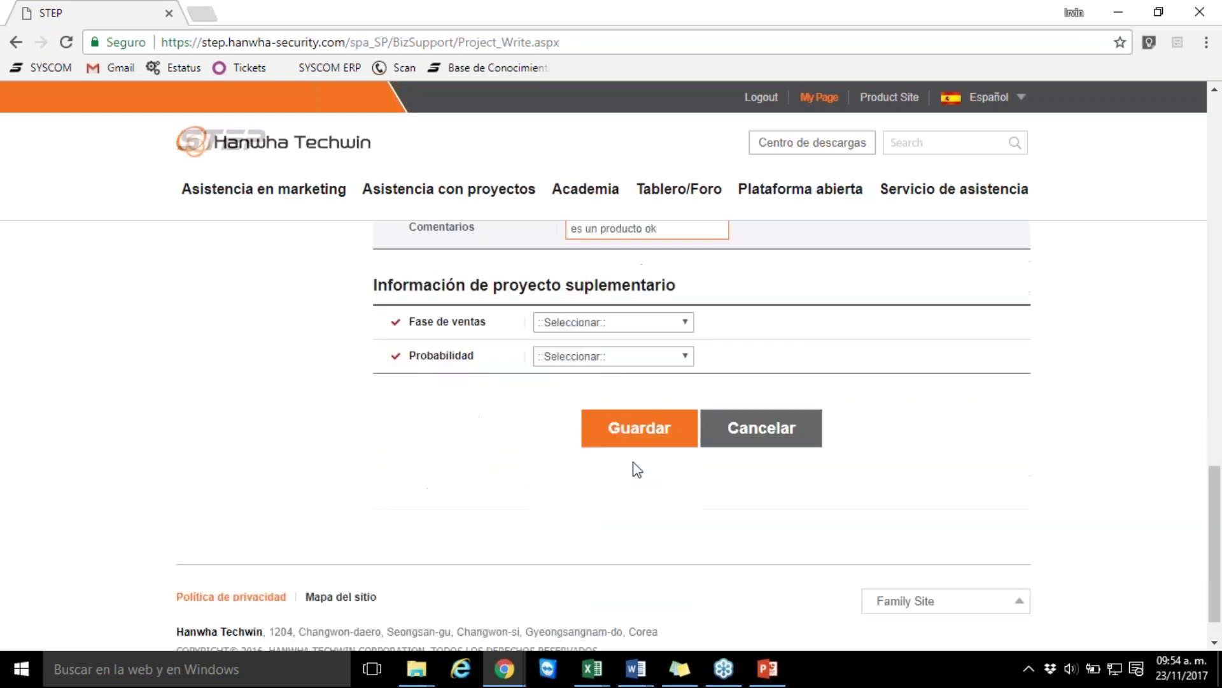
{"action": "left_click", "coordinate": [659, 323]}
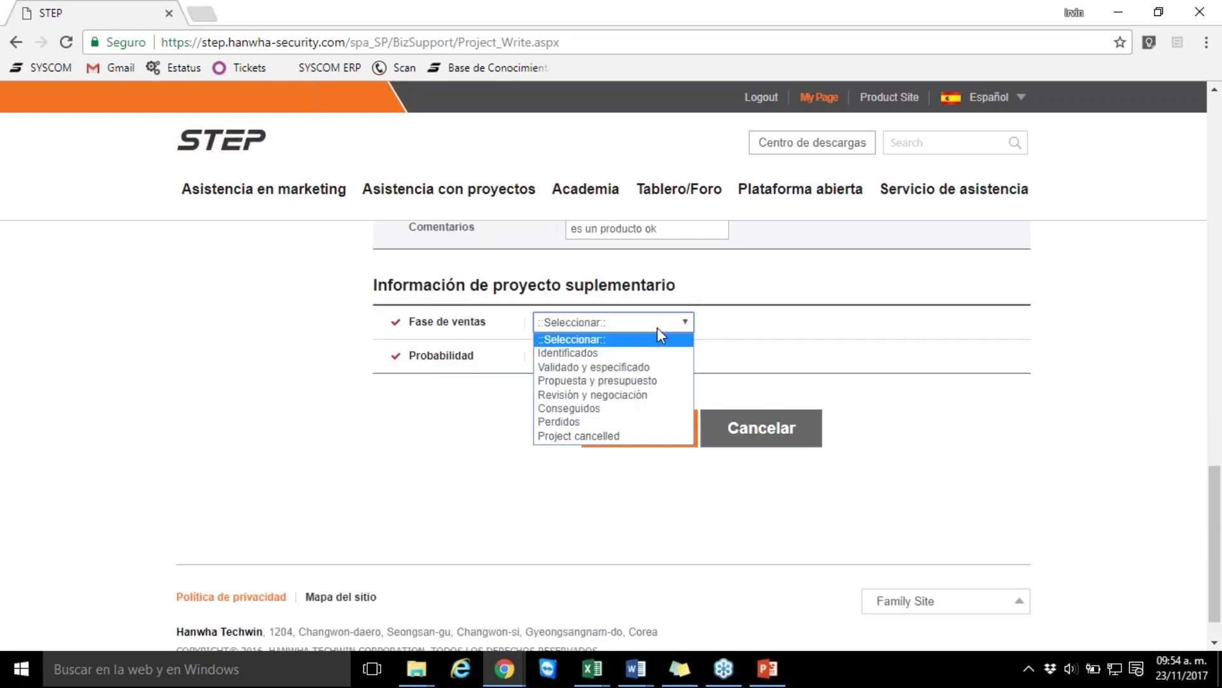
{"action": "left_click", "coordinate": [627, 367]}
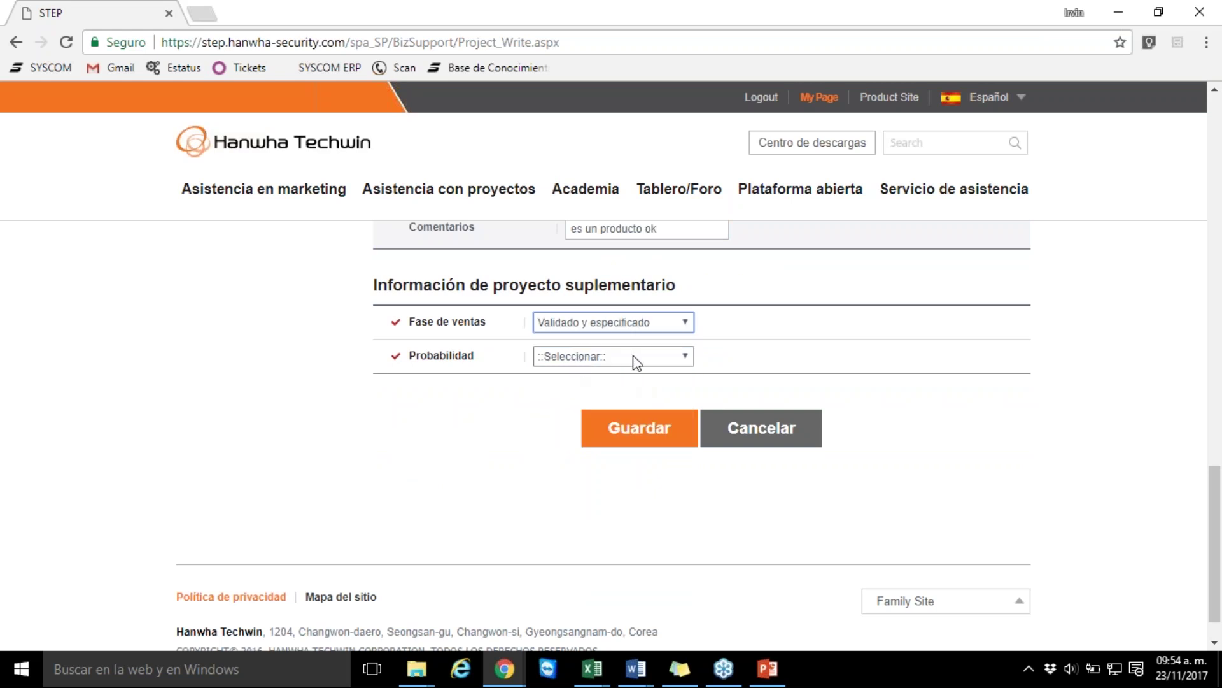
{"action": "left_click", "coordinate": [682, 360]}
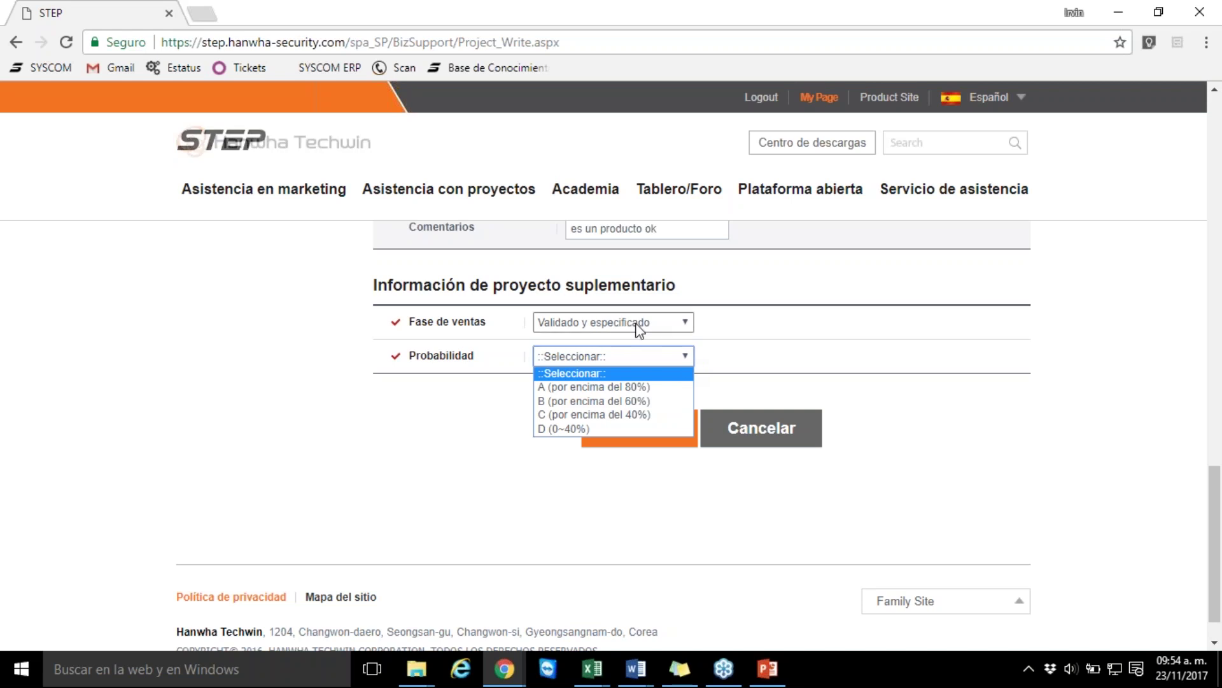
{"action": "left_click", "coordinate": [644, 388]}
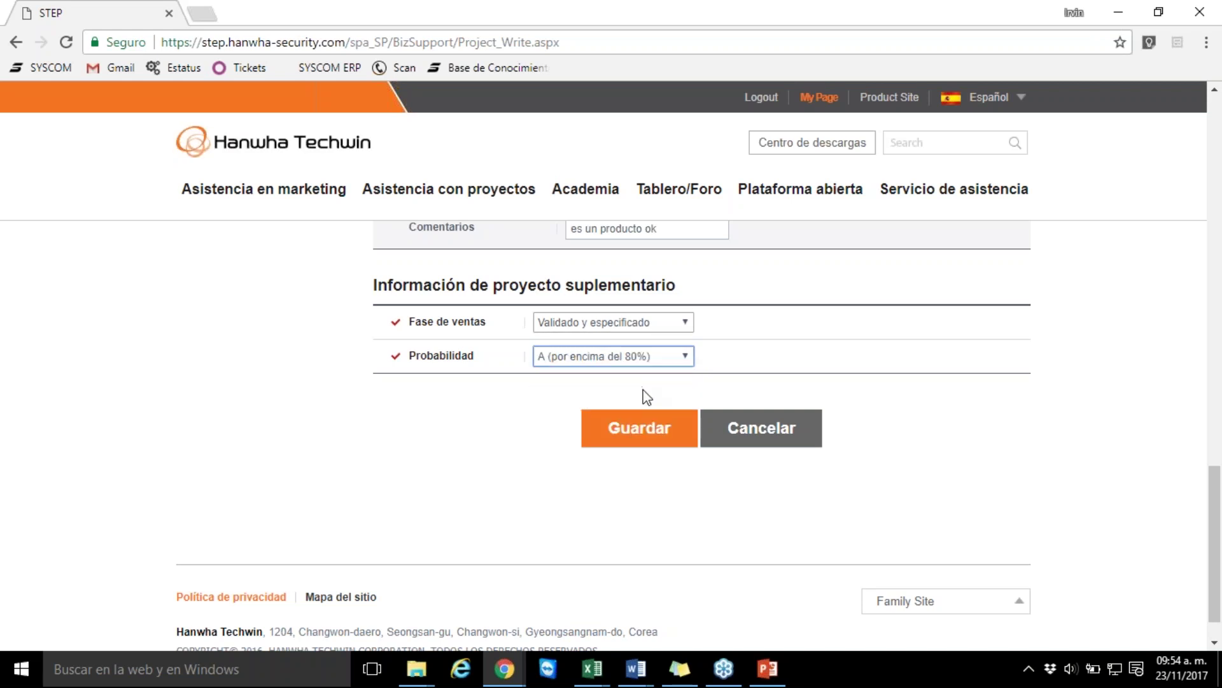
{"action": "left_click", "coordinate": [659, 441]}
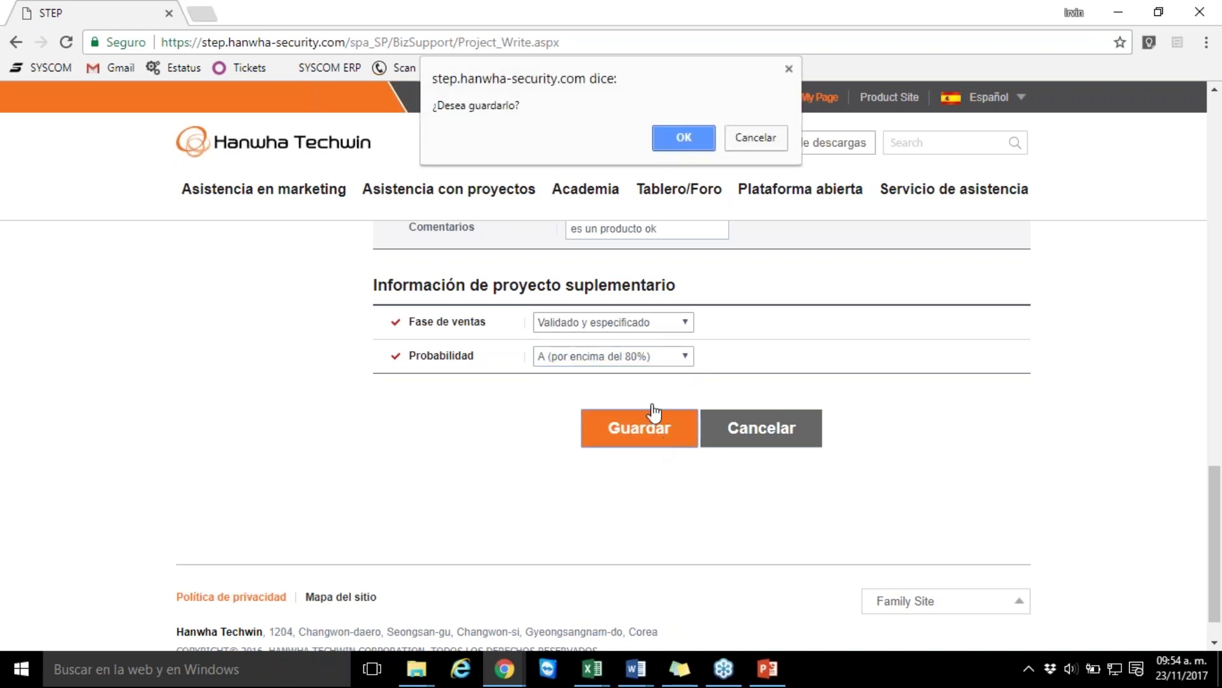
Confirm the save and acknowledge the 'Se ha guardado' alert.
{"action": "left_click", "coordinate": [666, 152]}
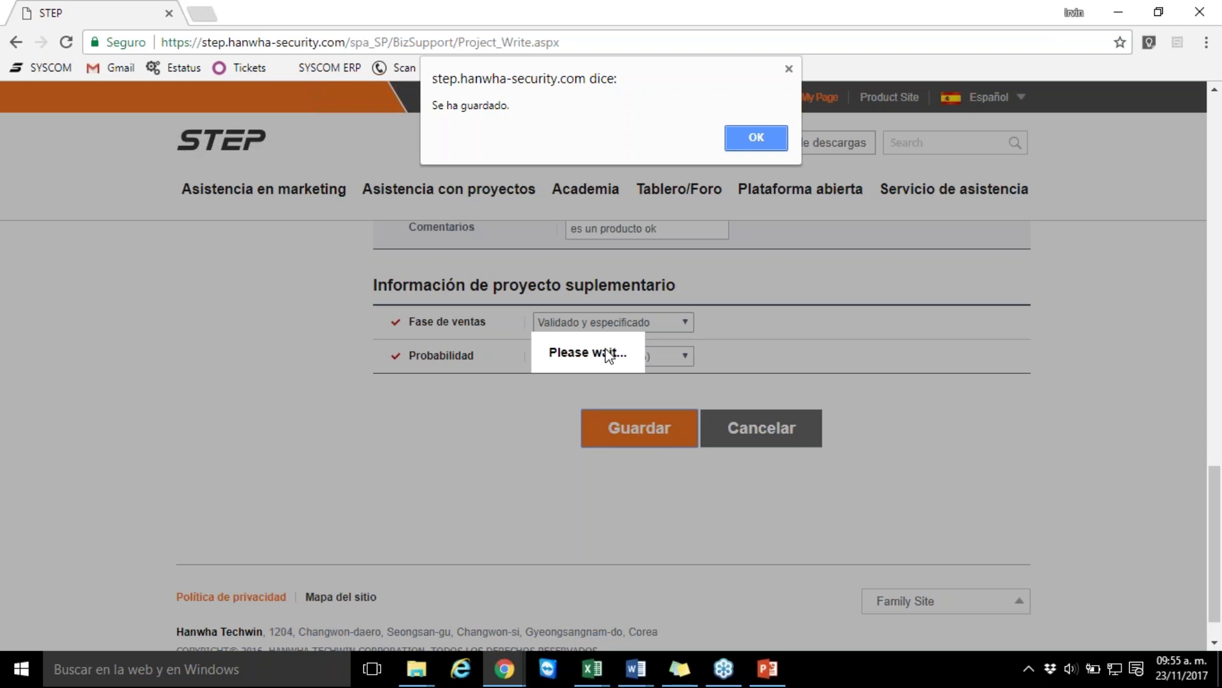
{"action": "left_click", "coordinate": [754, 146]}
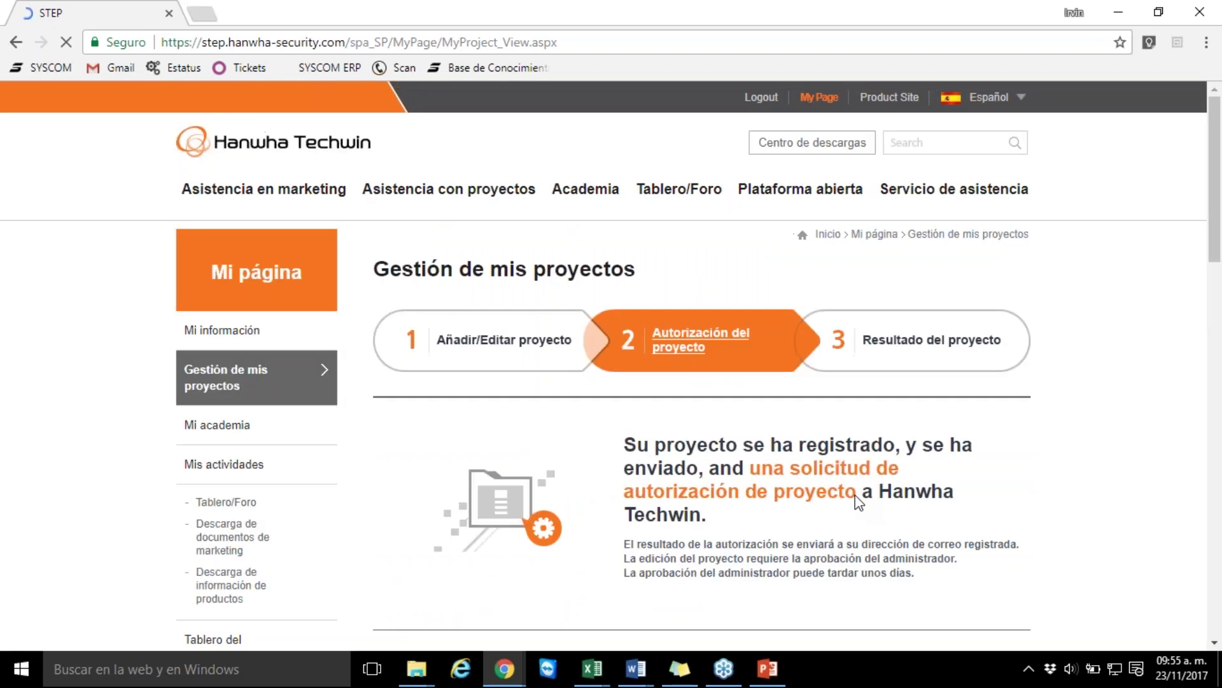
Review the confirmation page, then go to Mi información in the Mi página menu.
{"action": "scroll", "coordinate": [872, 486], "scroll_direction": "down", "scroll_amount": 5}
{"action": "scroll", "coordinate": [720, 384], "scroll_direction": "down", "scroll_amount": 5}
{"action": "scroll", "coordinate": [705, 356], "scroll_direction": "down", "scroll_amount": 10}
{"action": "scroll", "coordinate": [706, 355], "scroll_direction": "up", "scroll_amount": 5}
{"action": "scroll", "coordinate": [587, 415], "scroll_direction": "up", "scroll_amount": 10}
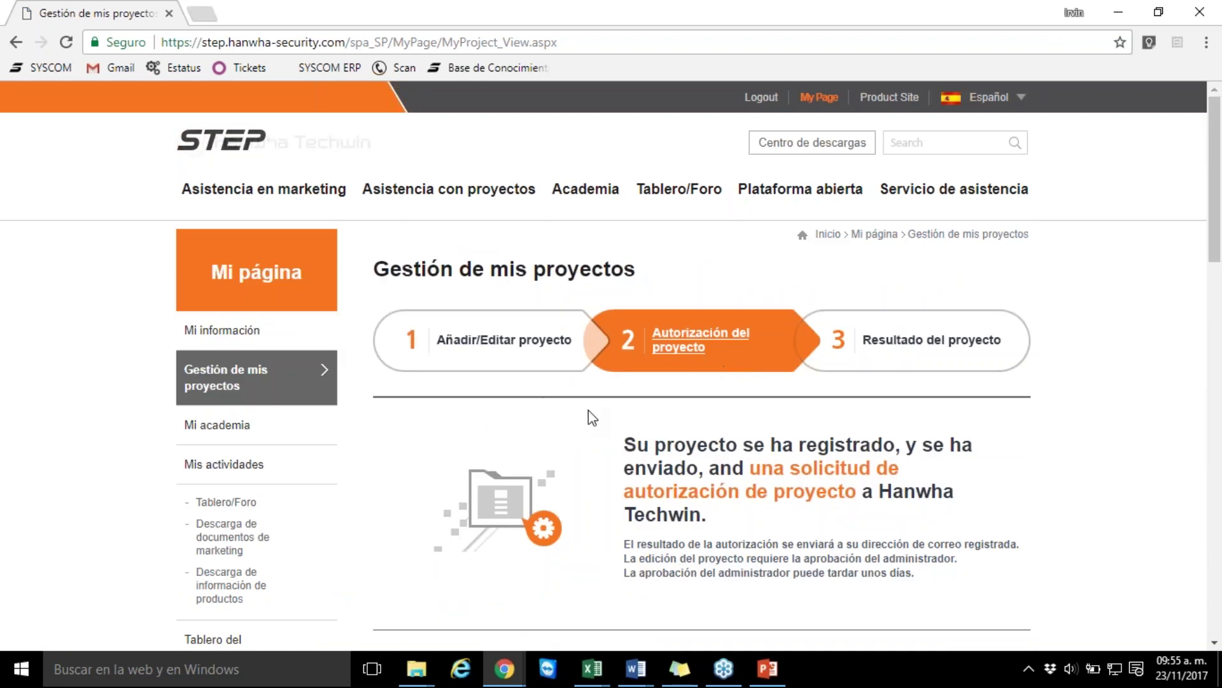
{"action": "left_click", "coordinate": [233, 345]}
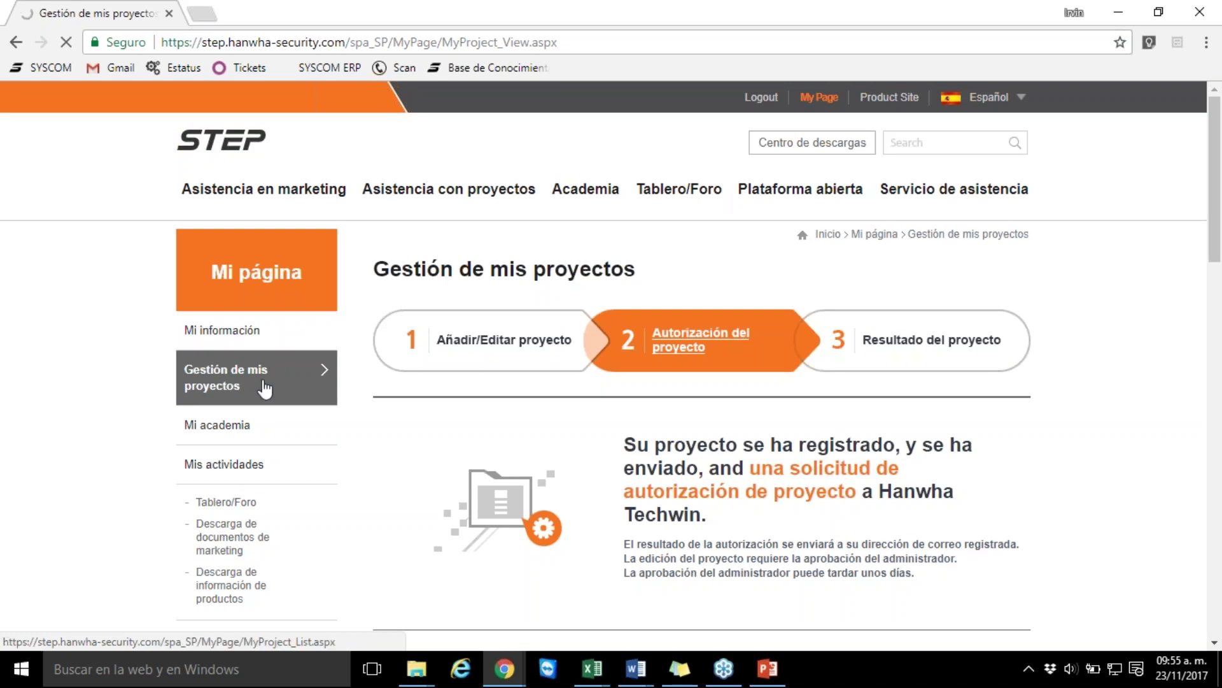
{"action": "scroll", "coordinate": [667, 311], "scroll_direction": "down", "scroll_amount": 5}
{"action": "scroll", "coordinate": [807, 355], "scroll_direction": "up", "scroll_amount": 6}
{"action": "scroll", "coordinate": [808, 345], "scroll_direction": "down", "scroll_amount": 2}
{"action": "scroll", "coordinate": [678, 371], "scroll_direction": "up", "scroll_amount": 2}
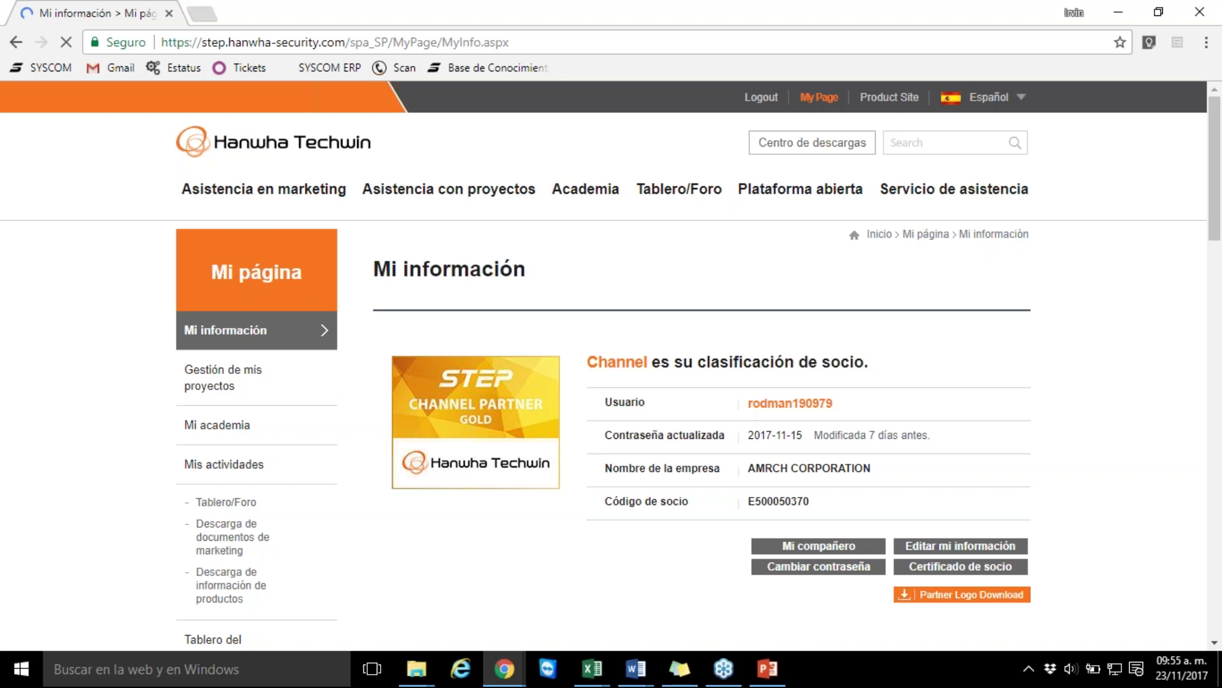
Scroll through the Mi información account summary, then bring up the Asistencia con proyectos menu.
{"action": "scroll", "coordinate": [786, 322], "scroll_direction": "down", "scroll_amount": 2}
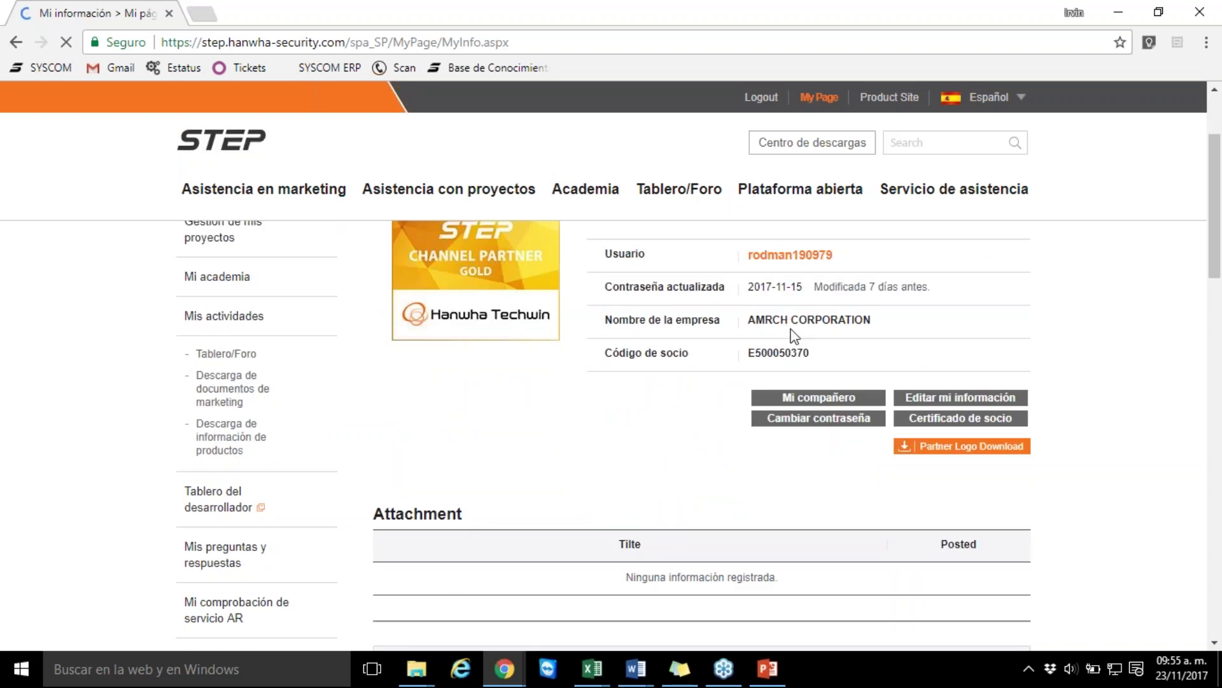
{"action": "scroll", "coordinate": [808, 352], "scroll_direction": "down", "scroll_amount": 4}
{"action": "scroll", "coordinate": [808, 352], "scroll_direction": "up", "scroll_amount": 4}
{"action": "scroll", "coordinate": [807, 352], "scroll_direction": "down", "scroll_amount": 4}
{"action": "scroll", "coordinate": [634, 325], "scroll_direction": "down", "scroll_amount": 2}
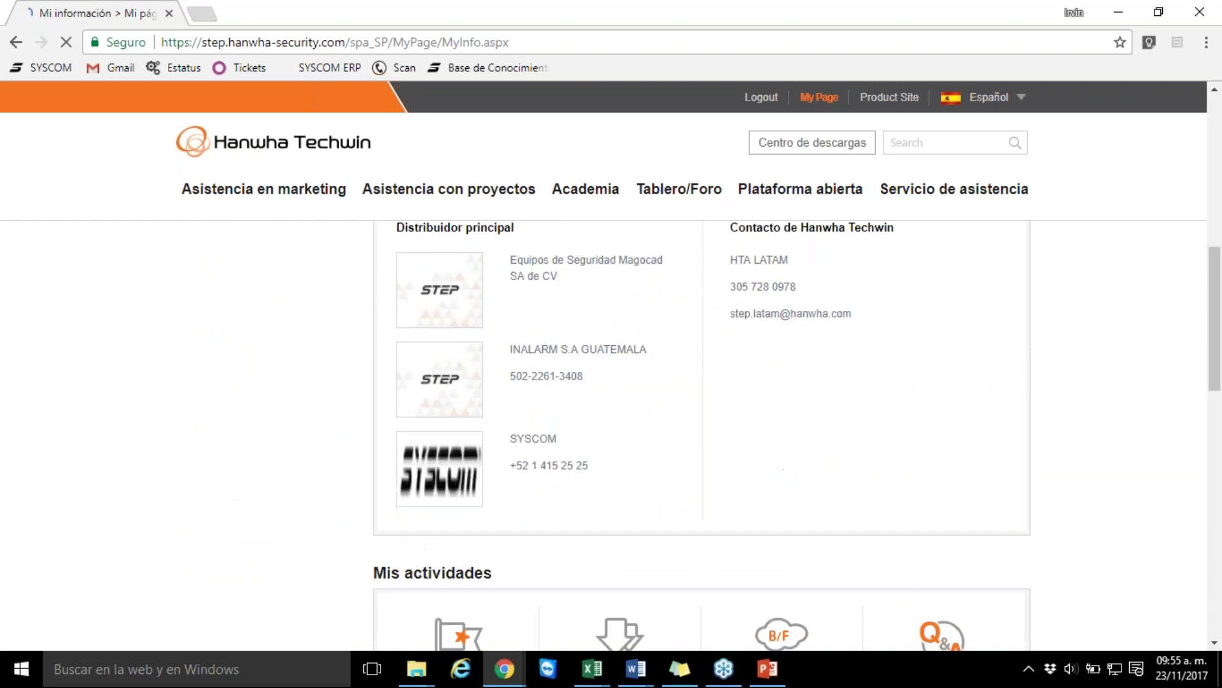
{"action": "scroll", "coordinate": [694, 311], "scroll_direction": "up", "scroll_amount": 2}
{"action": "scroll", "coordinate": [690, 308], "scroll_direction": "down", "scroll_amount": 5}
{"action": "scroll", "coordinate": [685, 313], "scroll_direction": "up", "scroll_amount": 3}
{"action": "scroll", "coordinate": [681, 318], "scroll_direction": "down", "scroll_amount": 8}
{"action": "scroll", "coordinate": [679, 317], "scroll_direction": "up", "scroll_amount": 4}
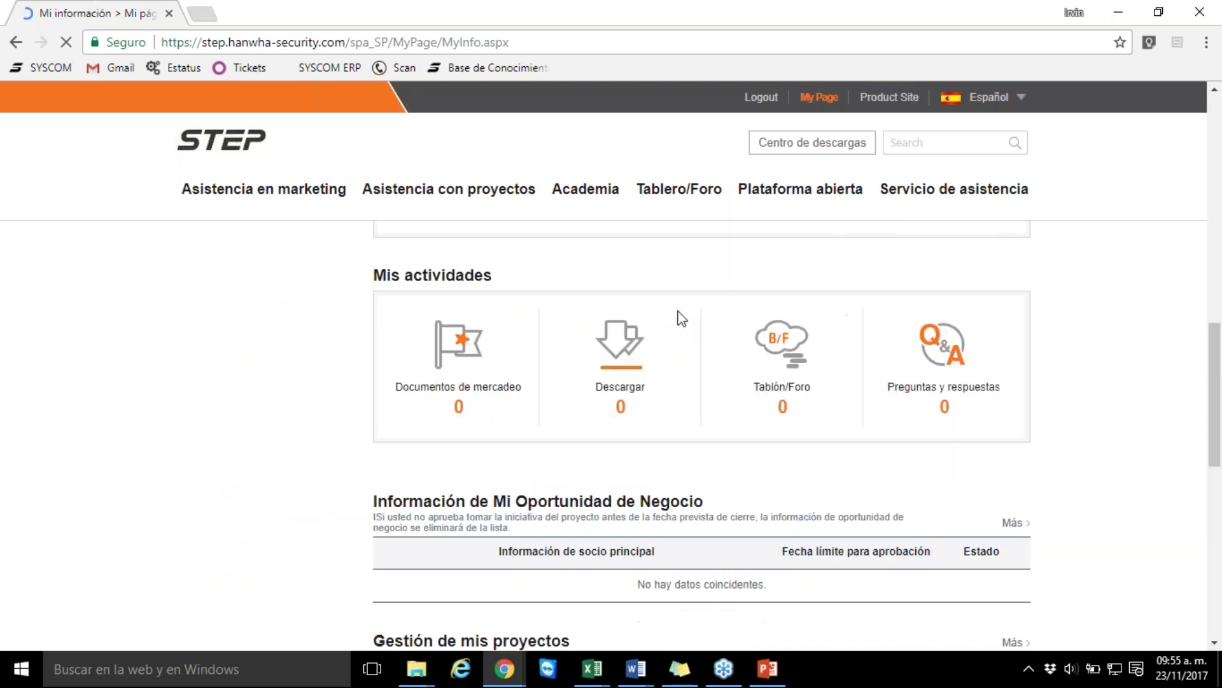
{"action": "scroll", "coordinate": [680, 318], "scroll_direction": "up", "scroll_amount": 4}
{"action": "scroll", "coordinate": [682, 318], "scroll_direction": "down", "scroll_amount": 4}
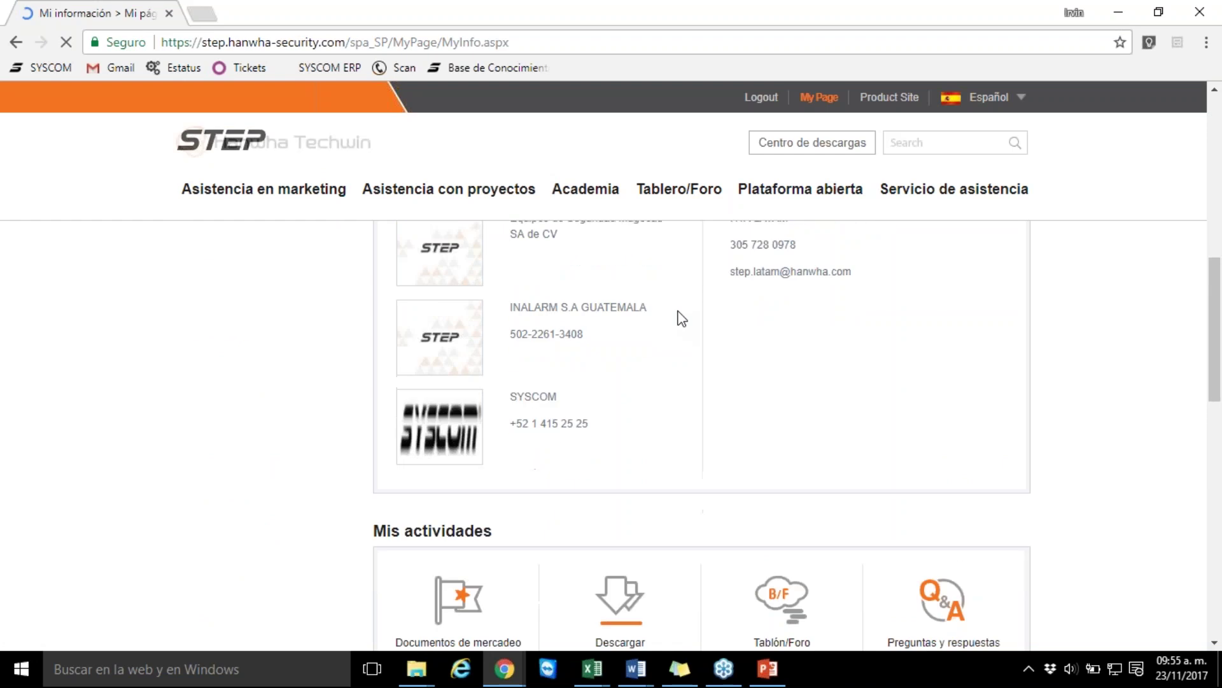
{"action": "scroll", "coordinate": [681, 318], "scroll_direction": "up", "scroll_amount": 2}
{"action": "scroll", "coordinate": [681, 319], "scroll_direction": "down", "scroll_amount": 2}
{"action": "scroll", "coordinate": [682, 319], "scroll_direction": "down", "scroll_amount": 5}
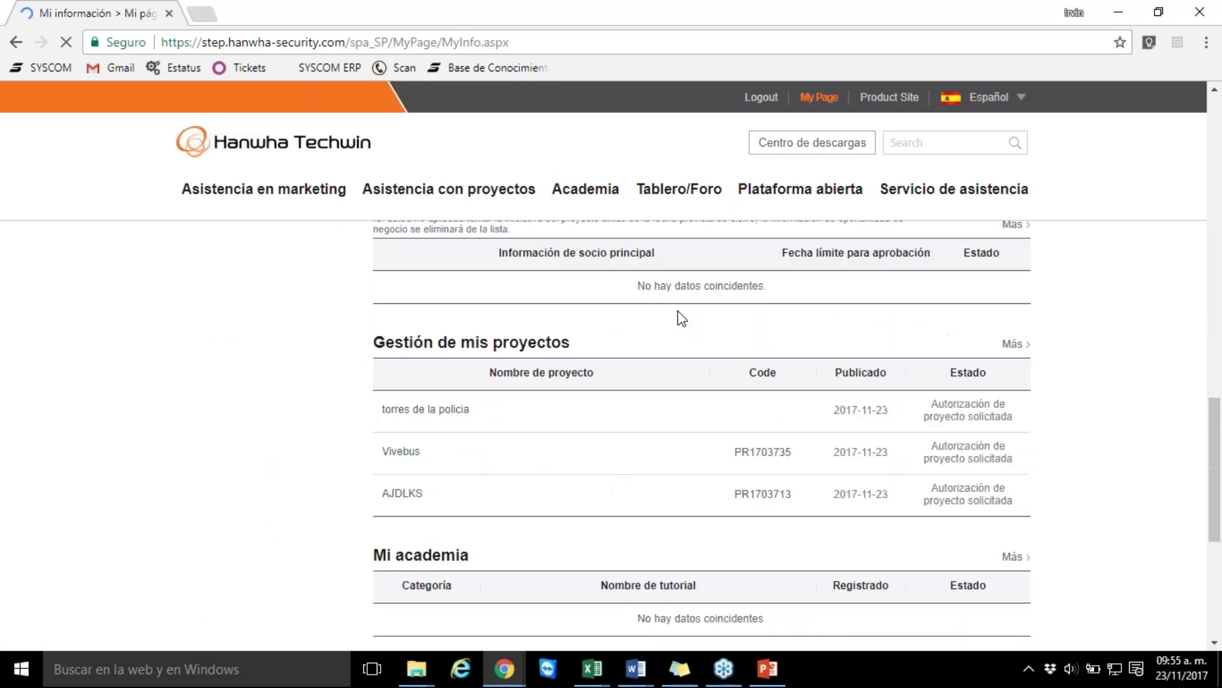
{"action": "scroll", "coordinate": [682, 319], "scroll_direction": "up", "scroll_amount": 2}
{"action": "scroll", "coordinate": [681, 318], "scroll_direction": "down", "scroll_amount": 5}
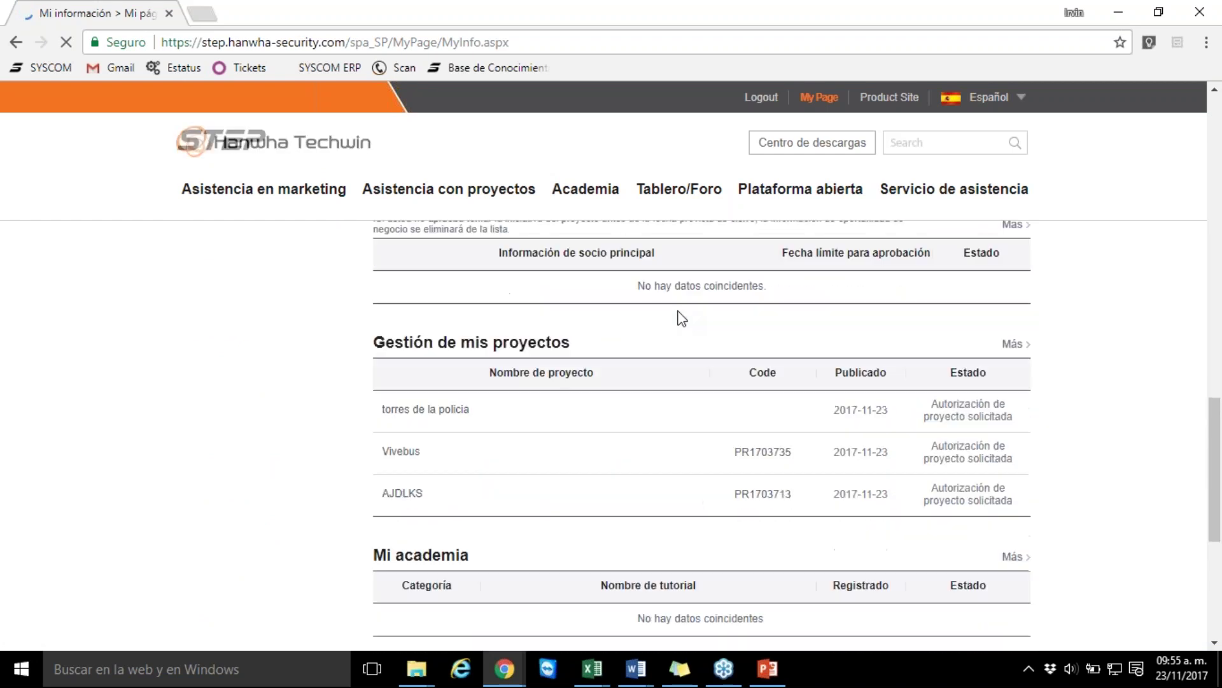
{"action": "scroll", "coordinate": [627, 319], "scroll_direction": "up", "scroll_amount": 12}
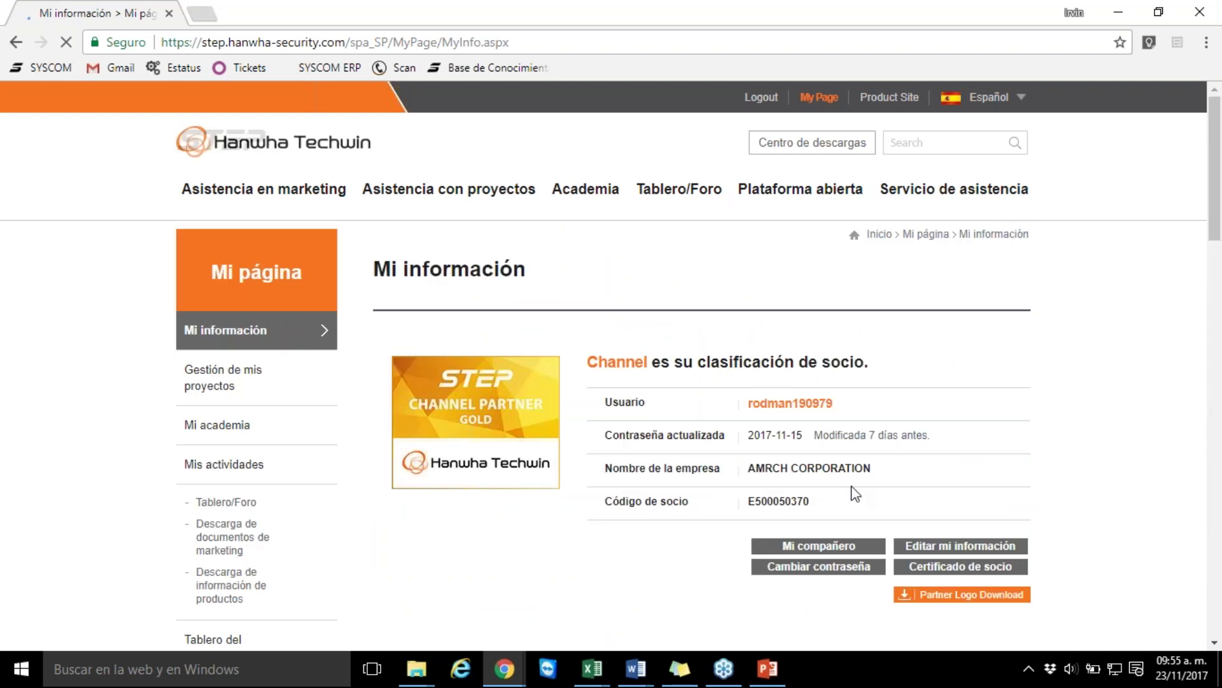
{"action": "scroll", "coordinate": [854, 491], "scroll_direction": "down", "scroll_amount": 1}
{"action": "scroll", "coordinate": [754, 450], "scroll_direction": "up", "scroll_amount": 1}
{"action": "mouse_move", "coordinate": [449, 189]}
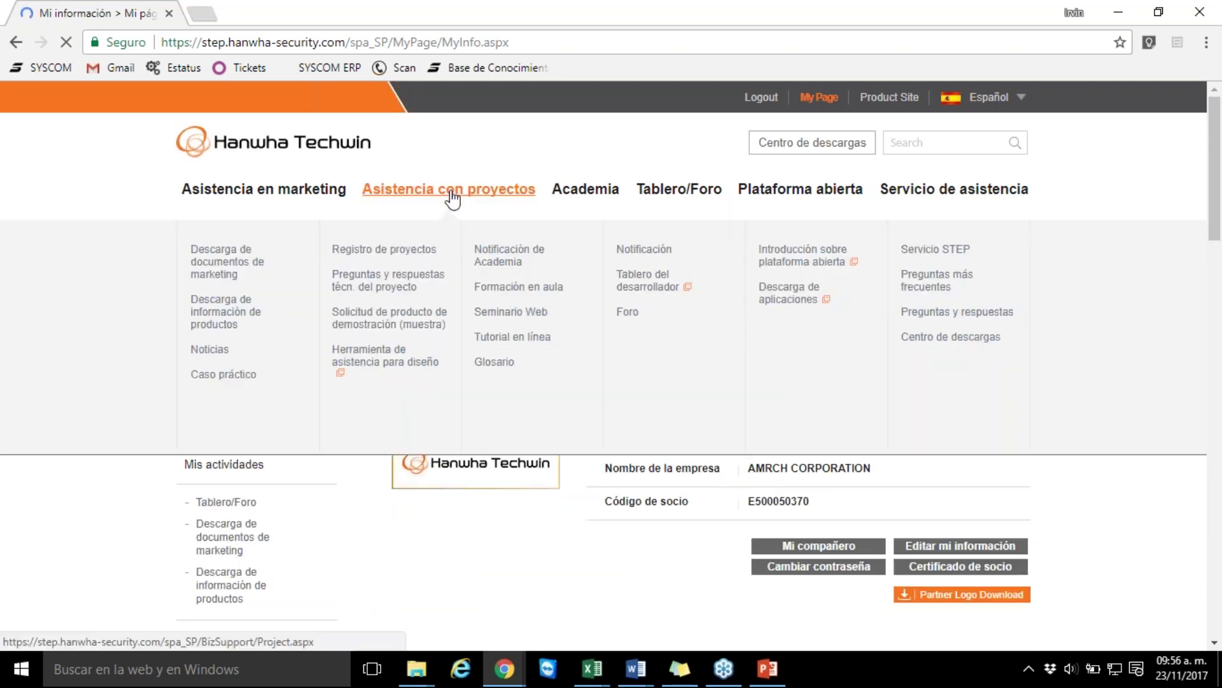
Go through Registro de proyectos and 'Ir a Mi proyecto' to open the gobermet project.
{"action": "left_click", "coordinate": [408, 262]}
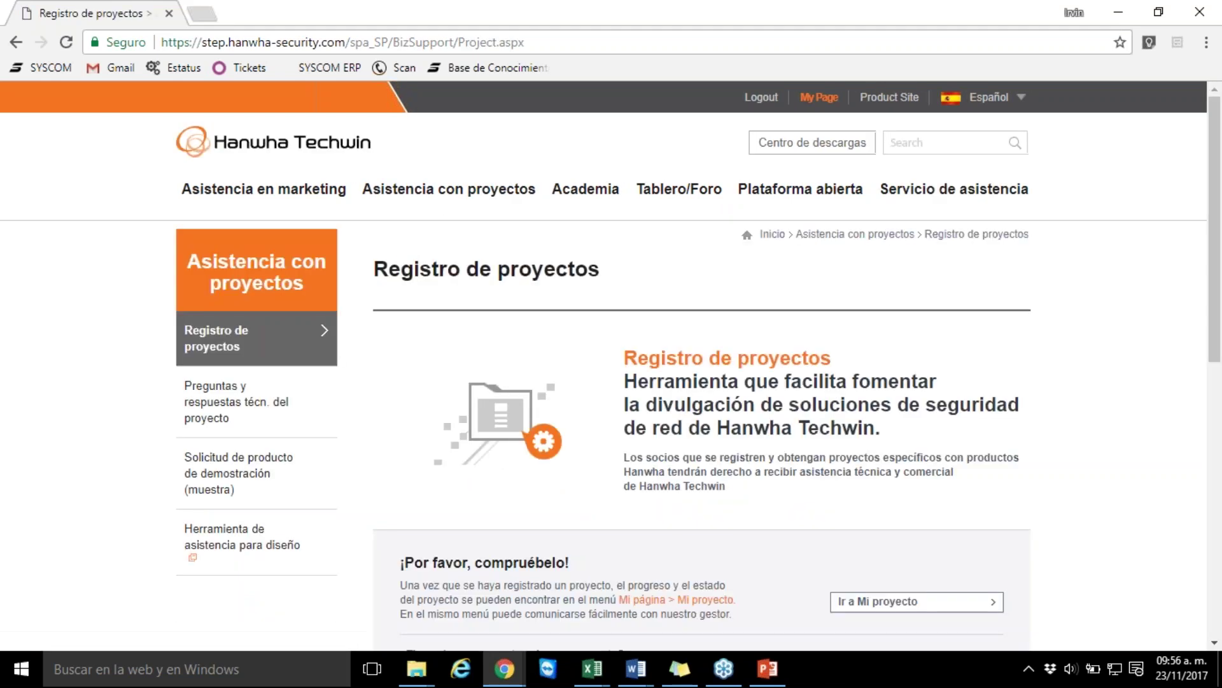
{"action": "scroll", "coordinate": [409, 261], "scroll_direction": "down", "scroll_amount": 5}
{"action": "scroll", "coordinate": [915, 382], "scroll_direction": "down", "scroll_amount": 2}
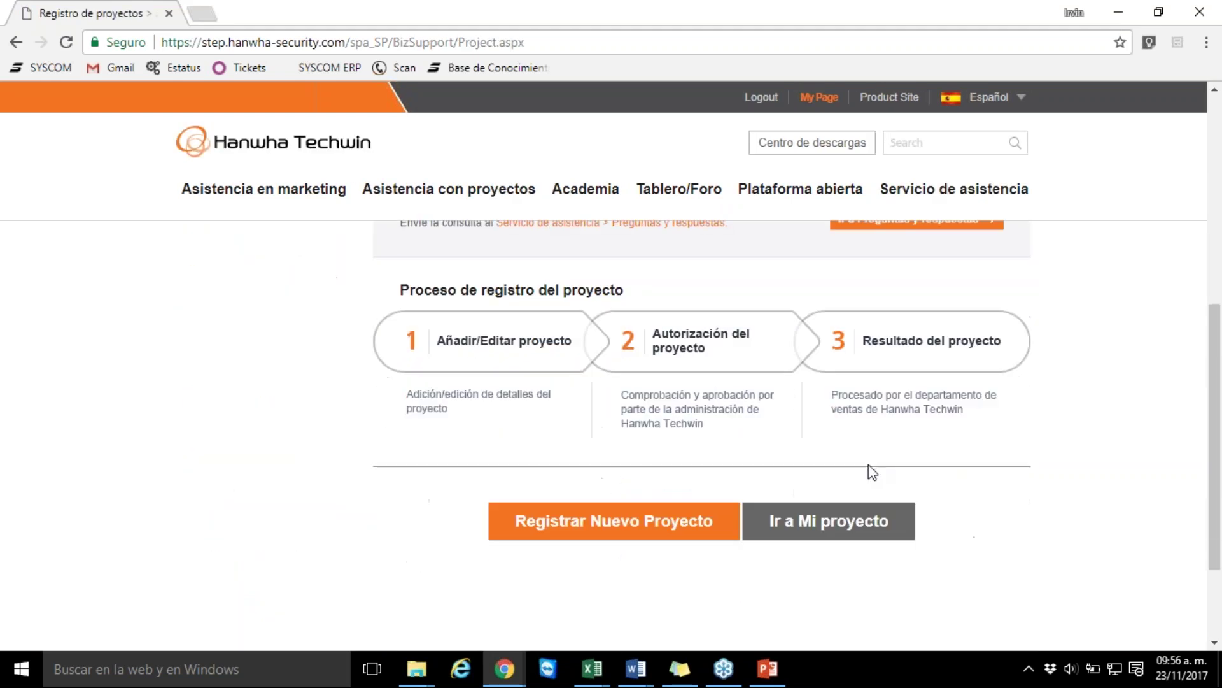
{"action": "left_click", "coordinate": [796, 522]}
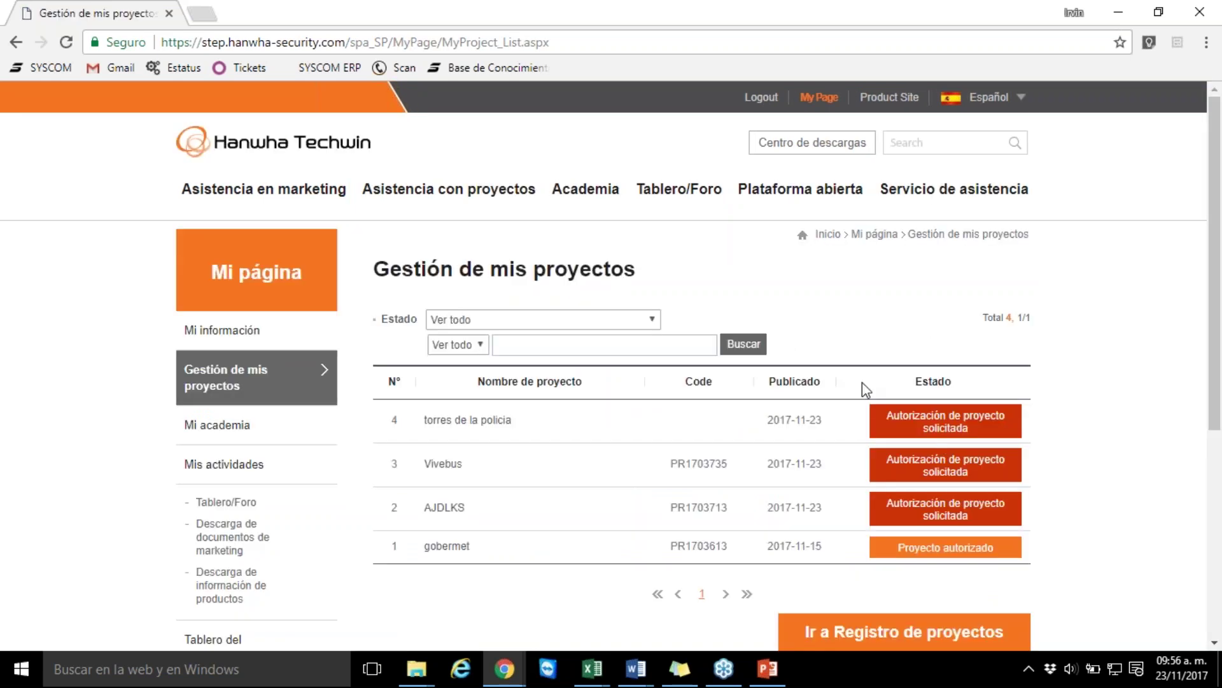
{"action": "scroll", "coordinate": [737, 379], "scroll_direction": "down", "scroll_amount": 2}
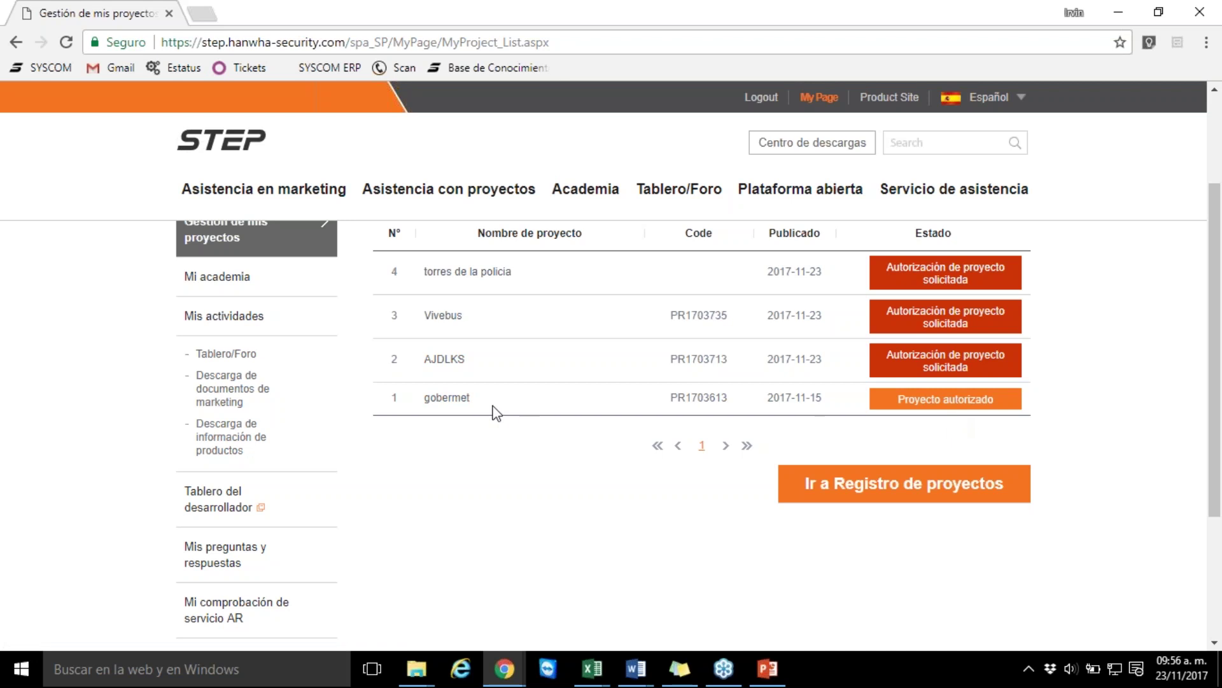
{"action": "left_click", "coordinate": [448, 398]}
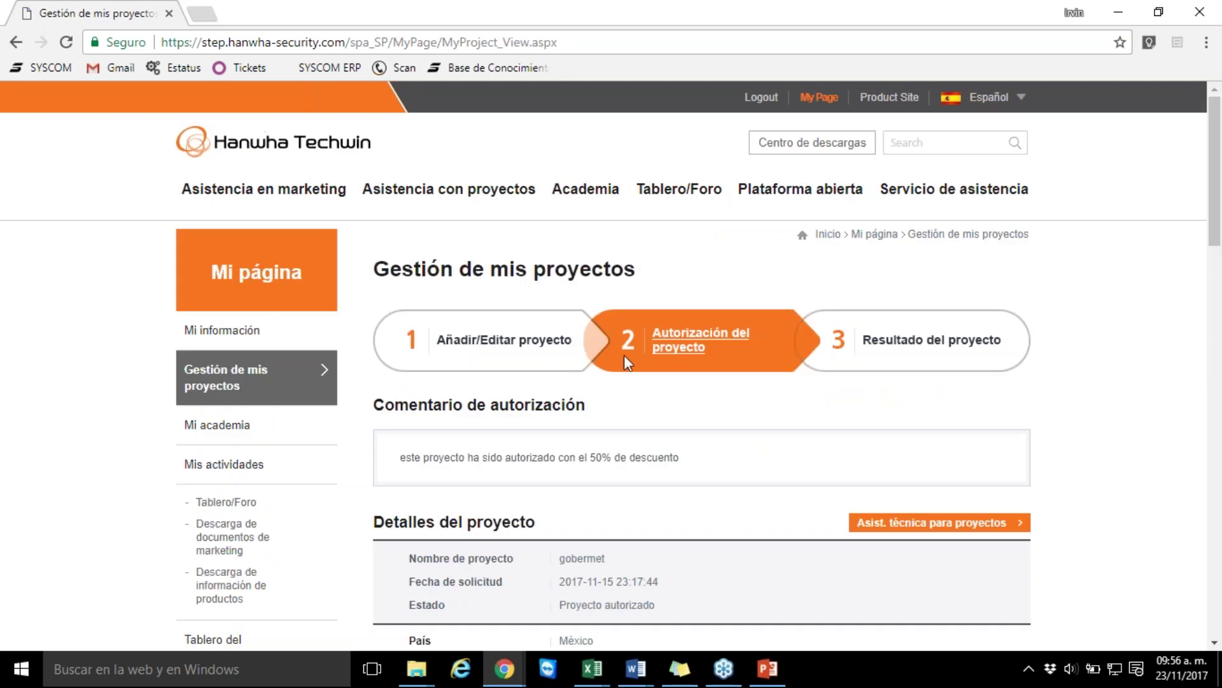
Scroll the gobermet project page to review its authorization comment and project details.
{"action": "scroll", "coordinate": [626, 359], "scroll_direction": "down", "scroll_amount": 5}
{"action": "scroll", "coordinate": [618, 367], "scroll_direction": "up", "scroll_amount": 3}
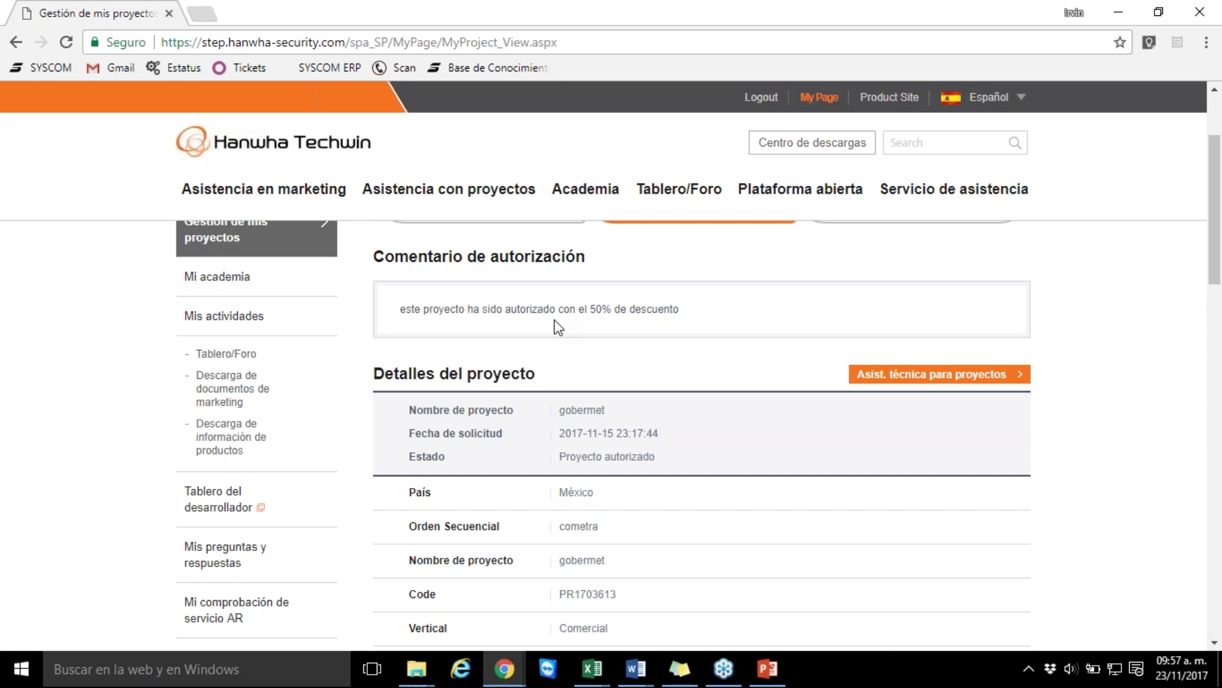
{"action": "scroll", "coordinate": [554, 296], "scroll_direction": "up", "scroll_amount": 3}
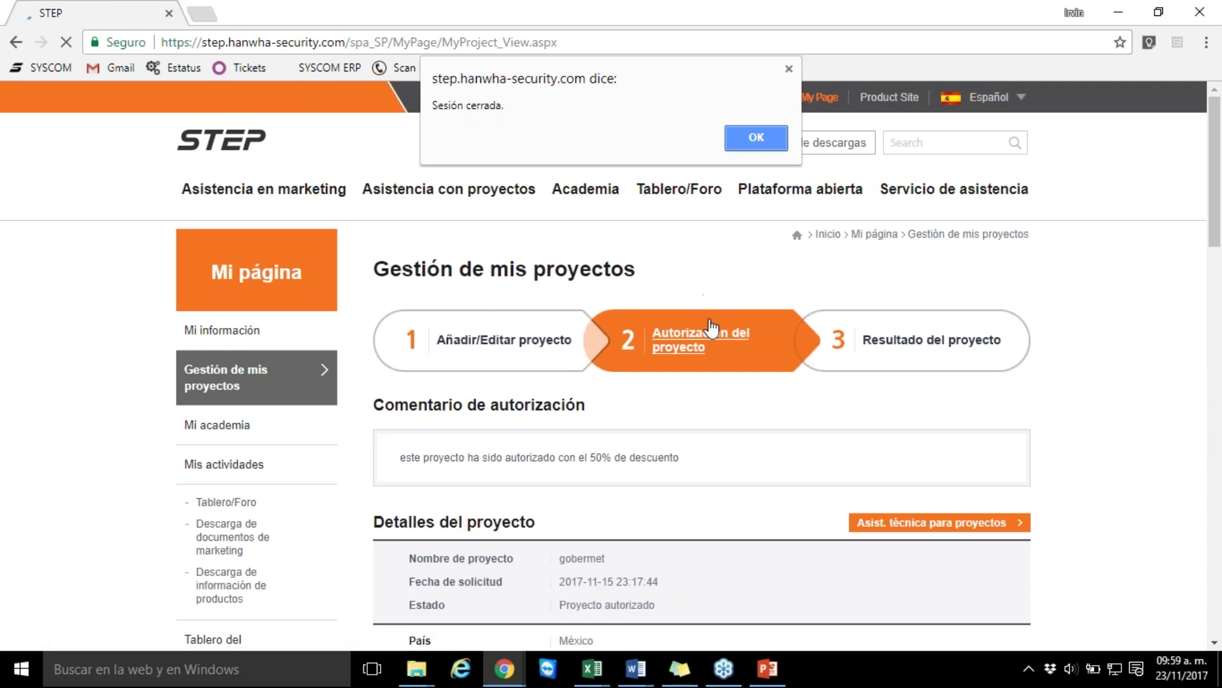
Dismiss the 'Sesión cerrada.' alert and browse the signed-out STEP home page.
{"action": "left_click", "coordinate": [751, 138]}
{"action": "scroll", "coordinate": [847, 261], "scroll_direction": "down", "scroll_amount": 5}
{"action": "scroll", "coordinate": [846, 261], "scroll_direction": "up", "scroll_amount": 5}
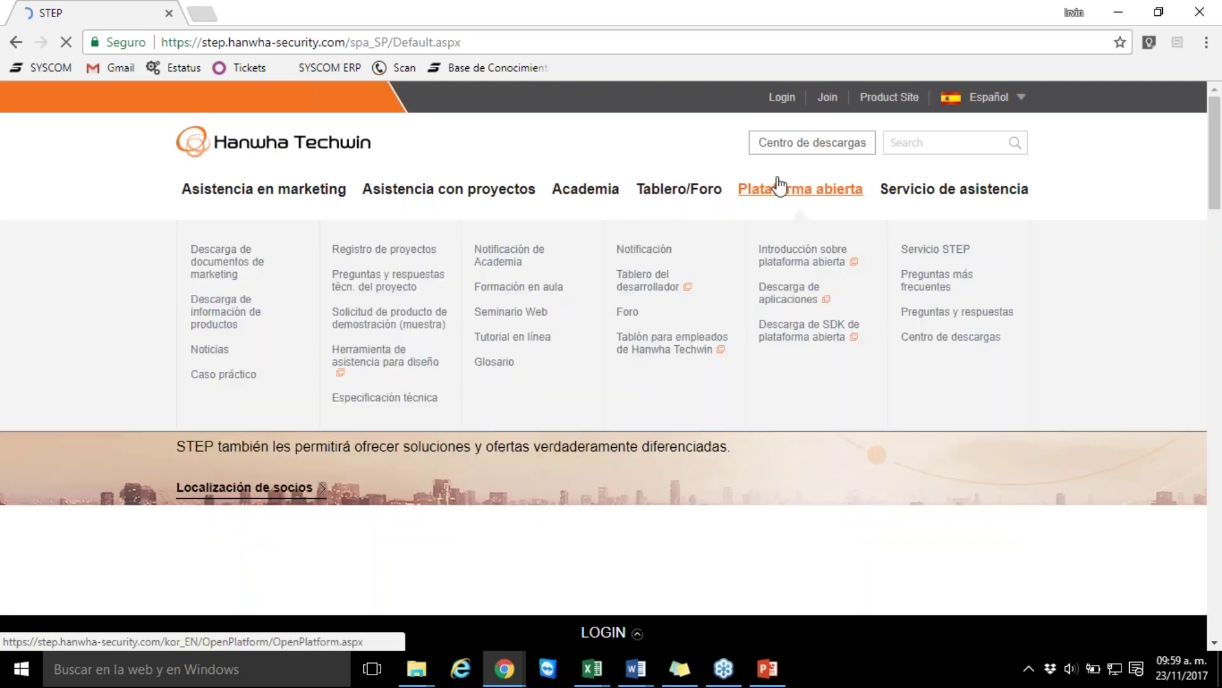
{"action": "scroll", "coordinate": [1069, 158], "scroll_direction": "down", "scroll_amount": 6}
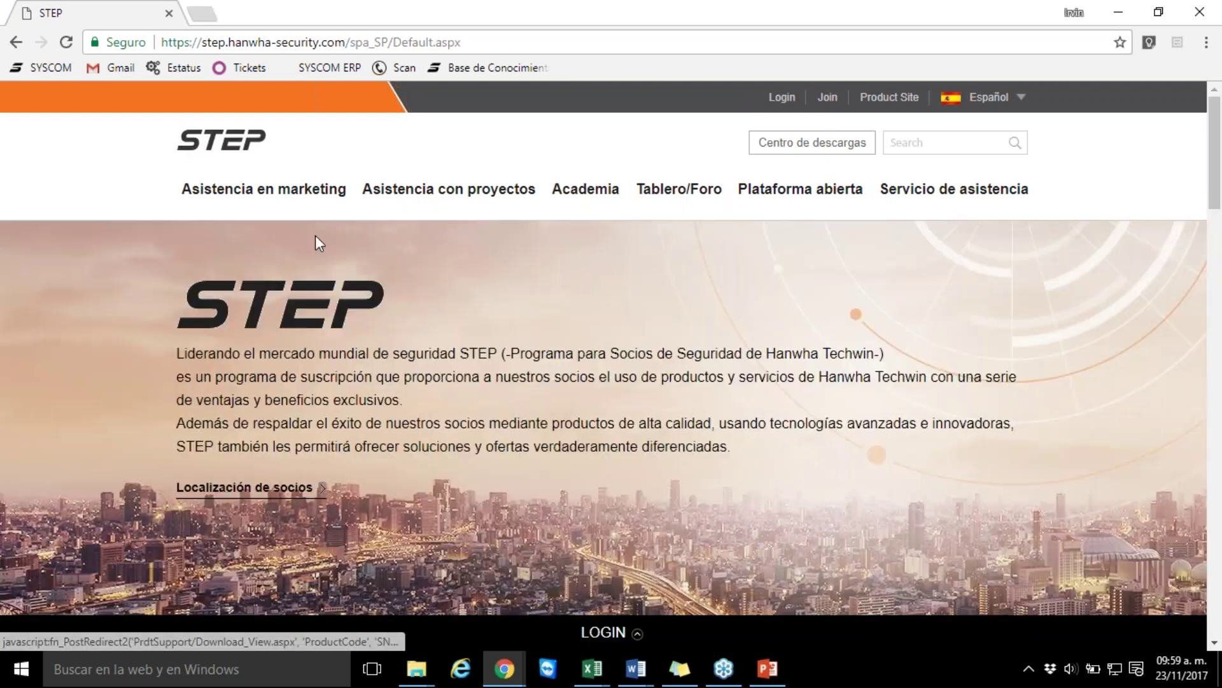
{"action": "left_click", "coordinate": [478, 44]}
{"action": "type", "text": "+"}
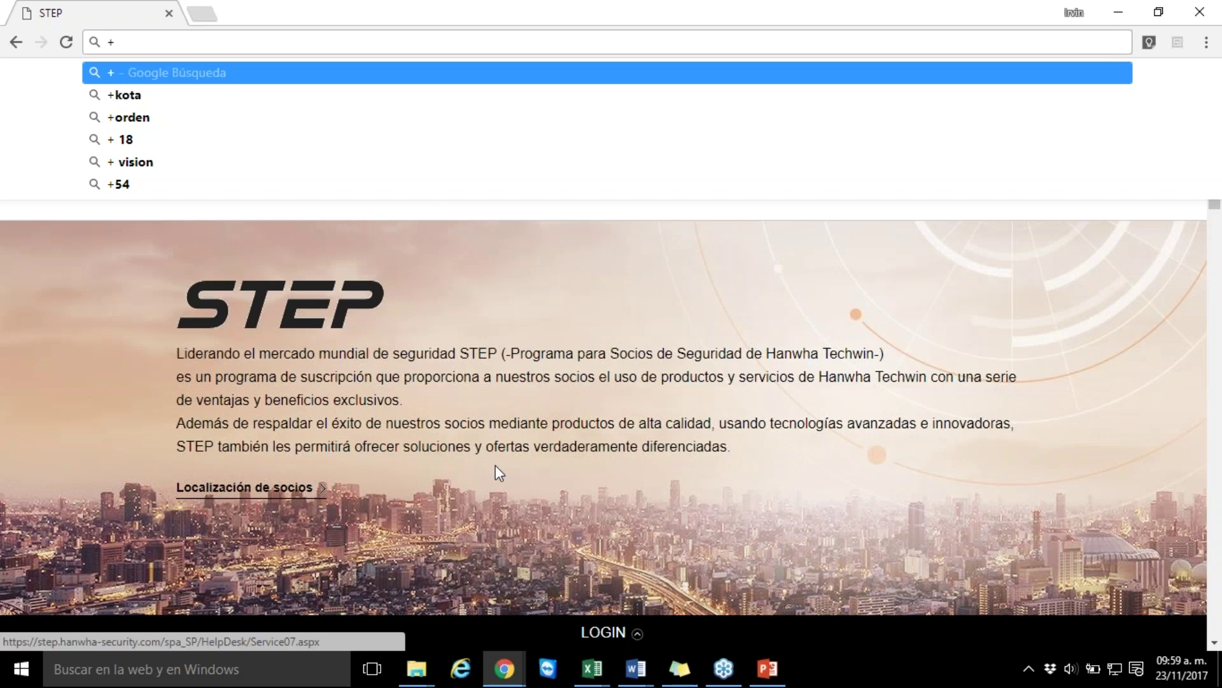
{"action": "left_click", "coordinate": [495, 466]}
{"action": "mouse_move", "coordinate": [789, 191]}
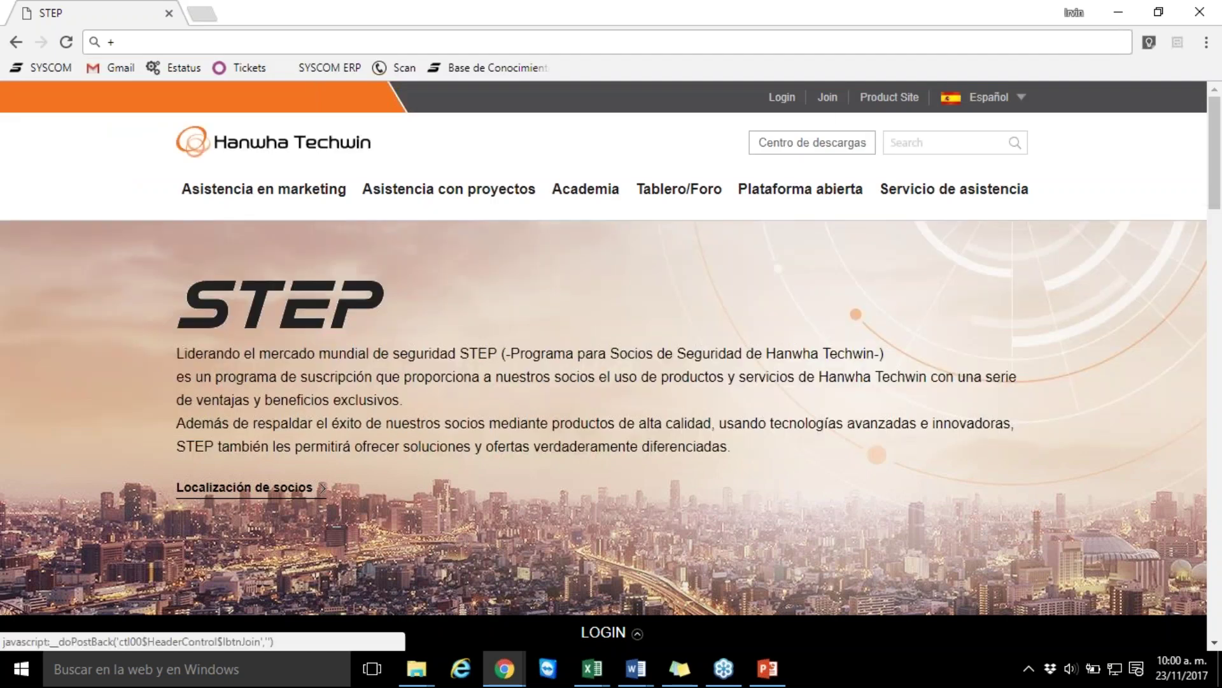
Start a new partner user sign-up from Join in the STEP portal header.
{"action": "left_click", "coordinate": [828, 97]}
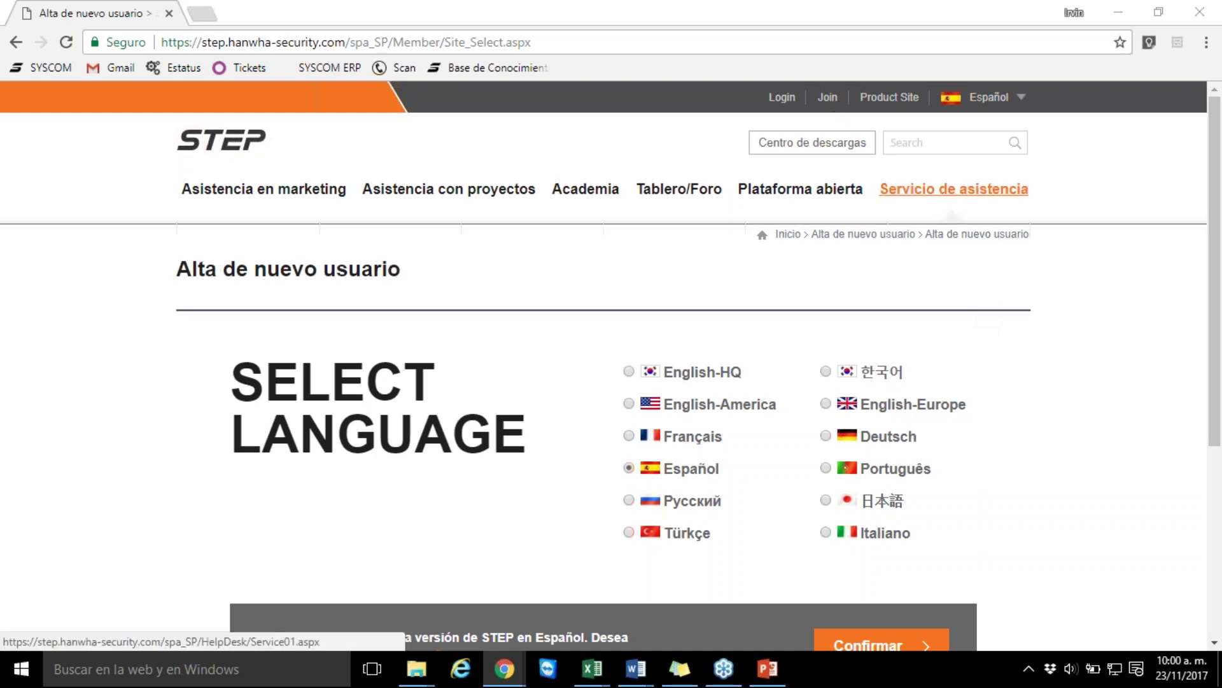
{"action": "scroll", "coordinate": [649, 497], "scroll_direction": "down", "scroll_amount": 5}
{"action": "scroll", "coordinate": [726, 493], "scroll_direction": "up", "scroll_amount": 5}
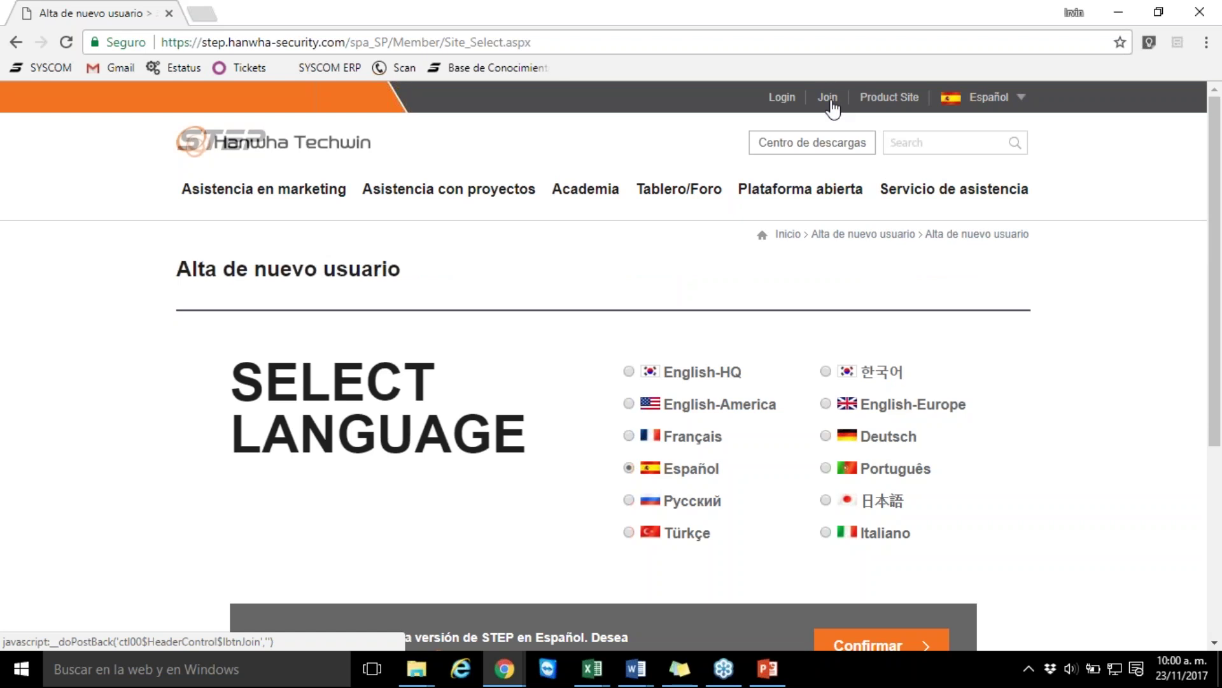
{"action": "left_click", "coordinate": [829, 100]}
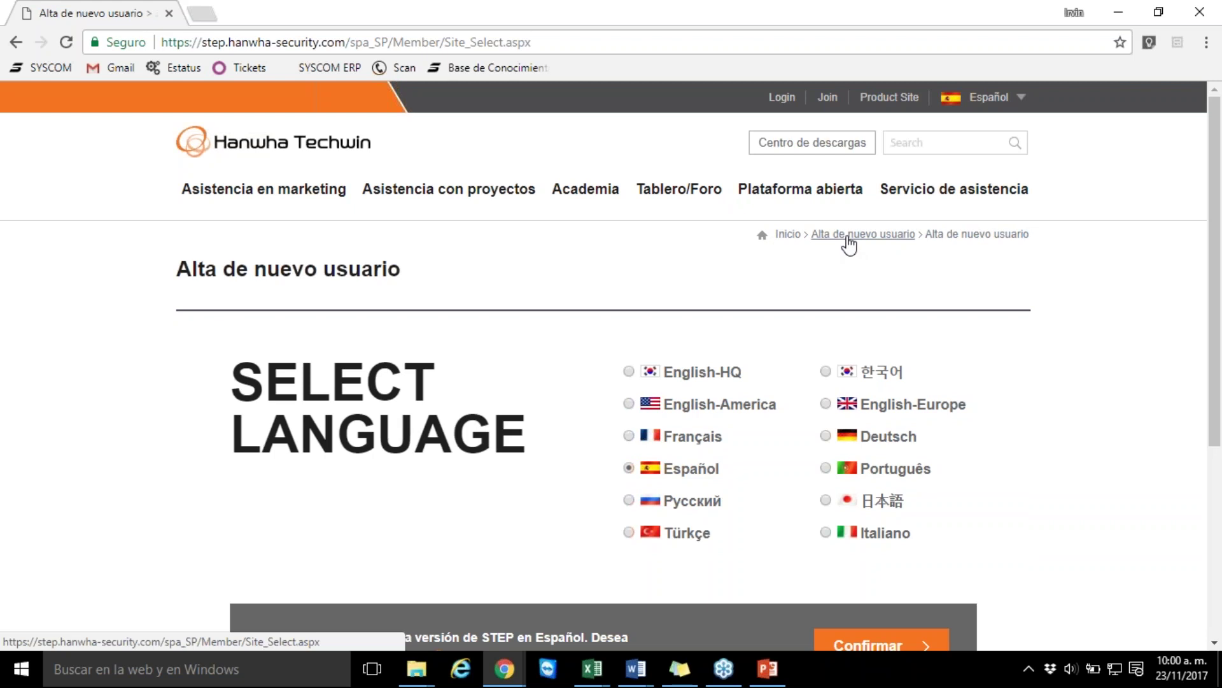
{"action": "left_click", "coordinate": [848, 239]}
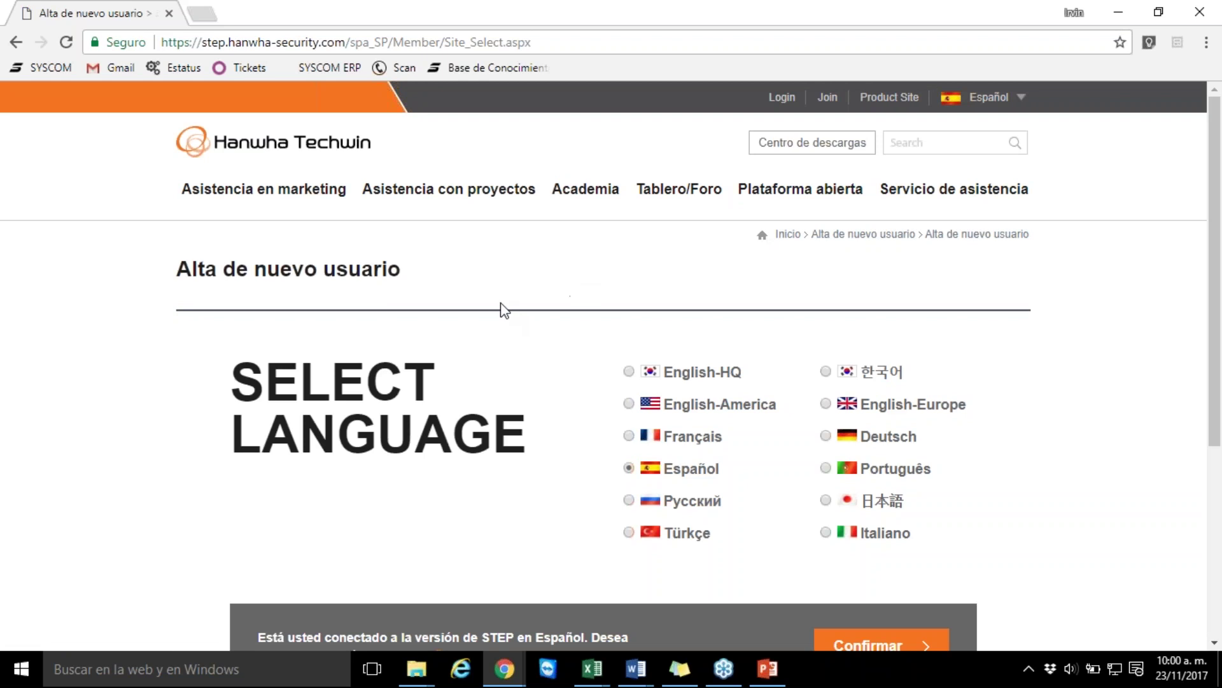
Confirm the Español version of the STEP site with Confirmar.
{"action": "scroll", "coordinate": [726, 296], "scroll_direction": "down", "scroll_amount": 2}
{"action": "scroll", "coordinate": [701, 484], "scroll_direction": "down", "scroll_amount": 4}
{"action": "scroll", "coordinate": [370, 415], "scroll_direction": "down", "scroll_amount": 1}
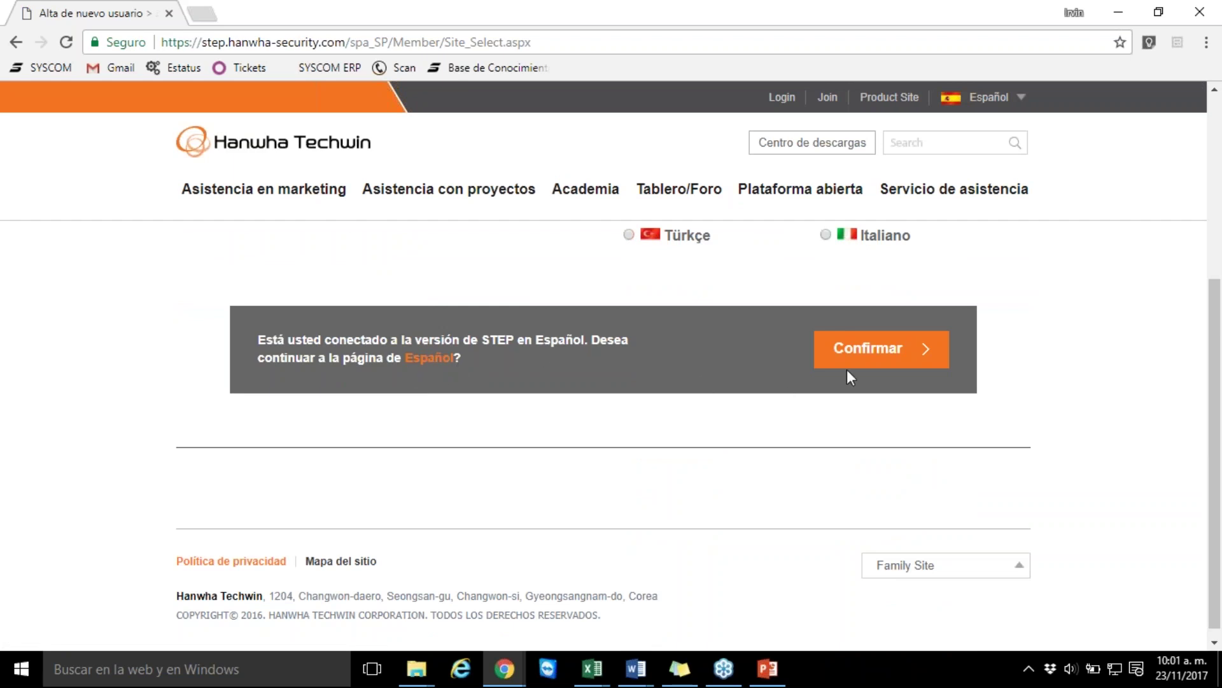
{"action": "left_click", "coordinate": [870, 358]}
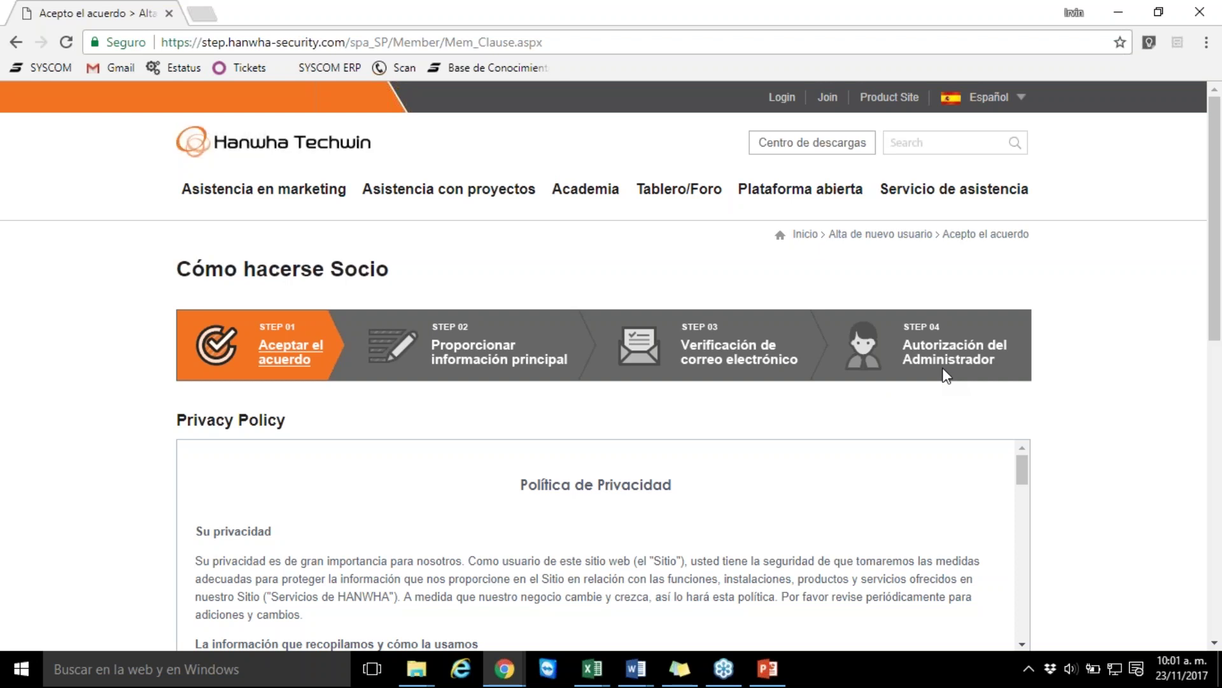
Accept the Política de privacidad by selecting Sí.
{"action": "scroll", "coordinate": [947, 375], "scroll_direction": "down", "scroll_amount": 4}
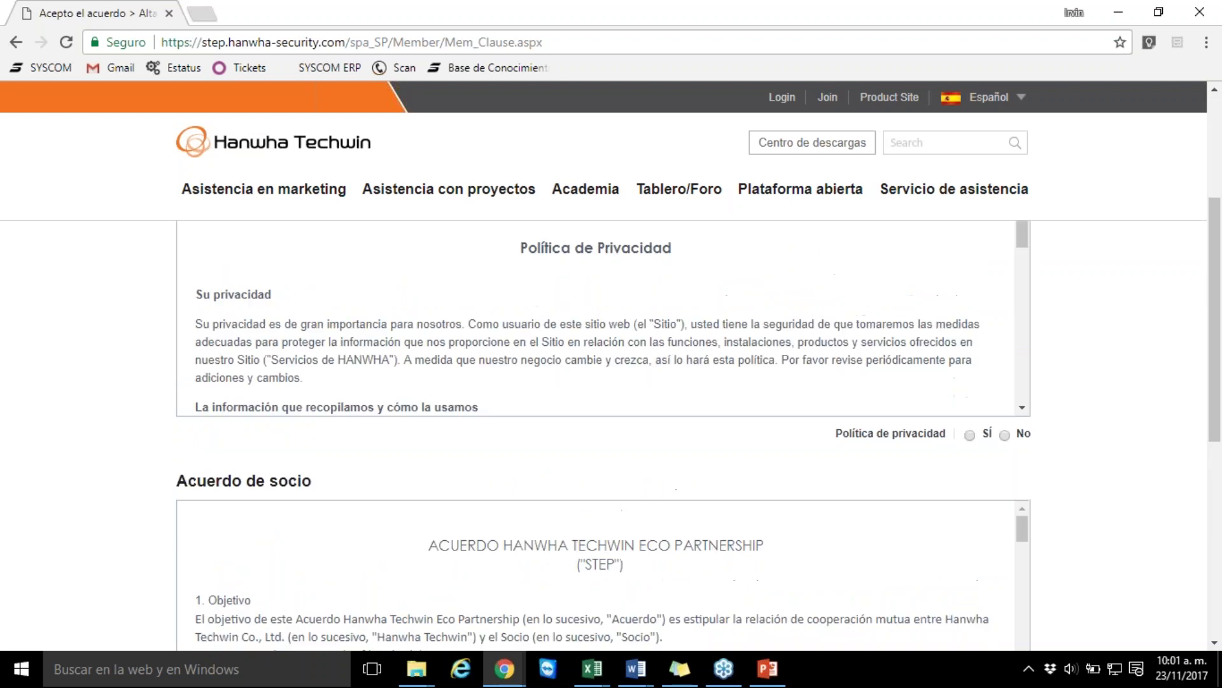
{"action": "scroll", "coordinate": [860, 398], "scroll_direction": "up", "scroll_amount": 4}
{"action": "scroll", "coordinate": [861, 400], "scroll_direction": "down", "scroll_amount": 5}
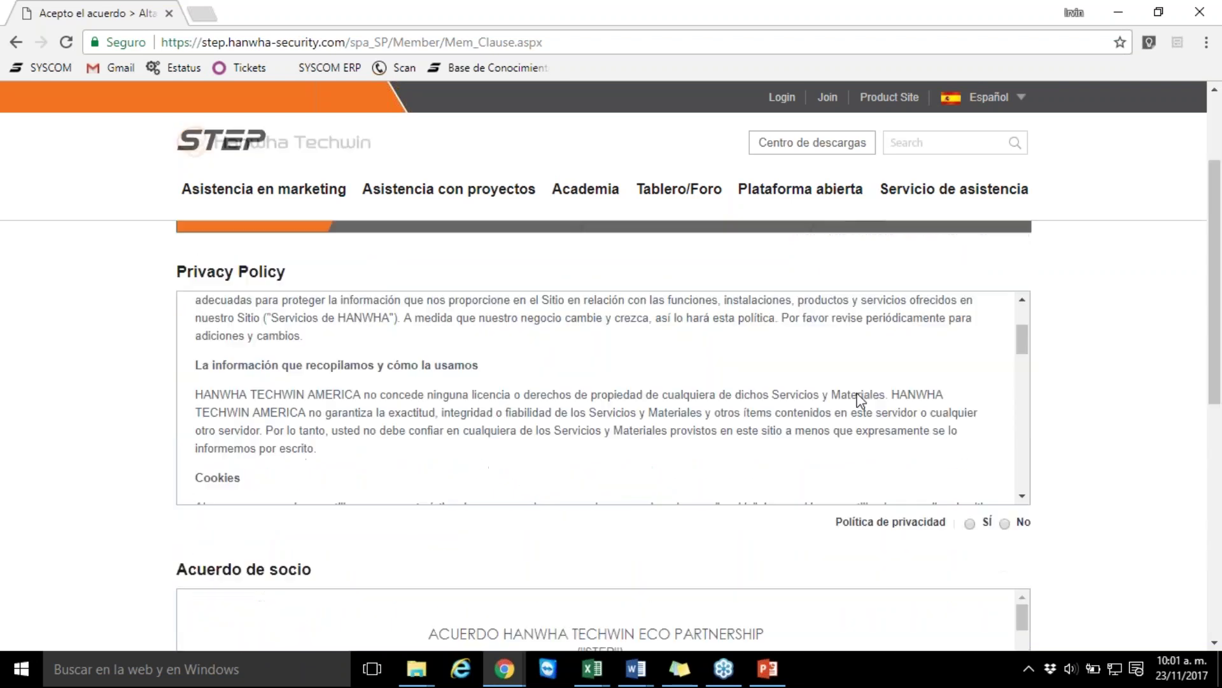
{"action": "left_click", "coordinate": [969, 524]}
Accept the Acuerdo de socio with Sí and continue with SIGUIENTE.
{"action": "scroll", "coordinate": [872, 455], "scroll_direction": "down", "scroll_amount": 6}
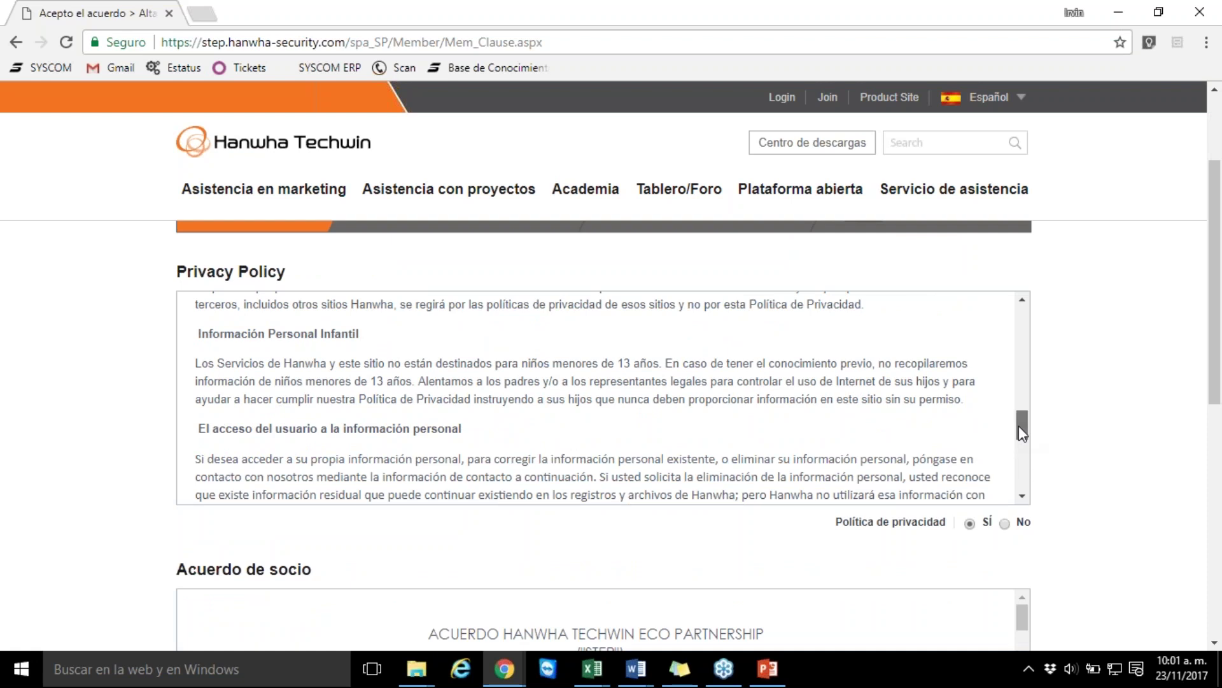
{"action": "scroll", "coordinate": [1019, 425], "scroll_direction": "down", "scroll_amount": 5}
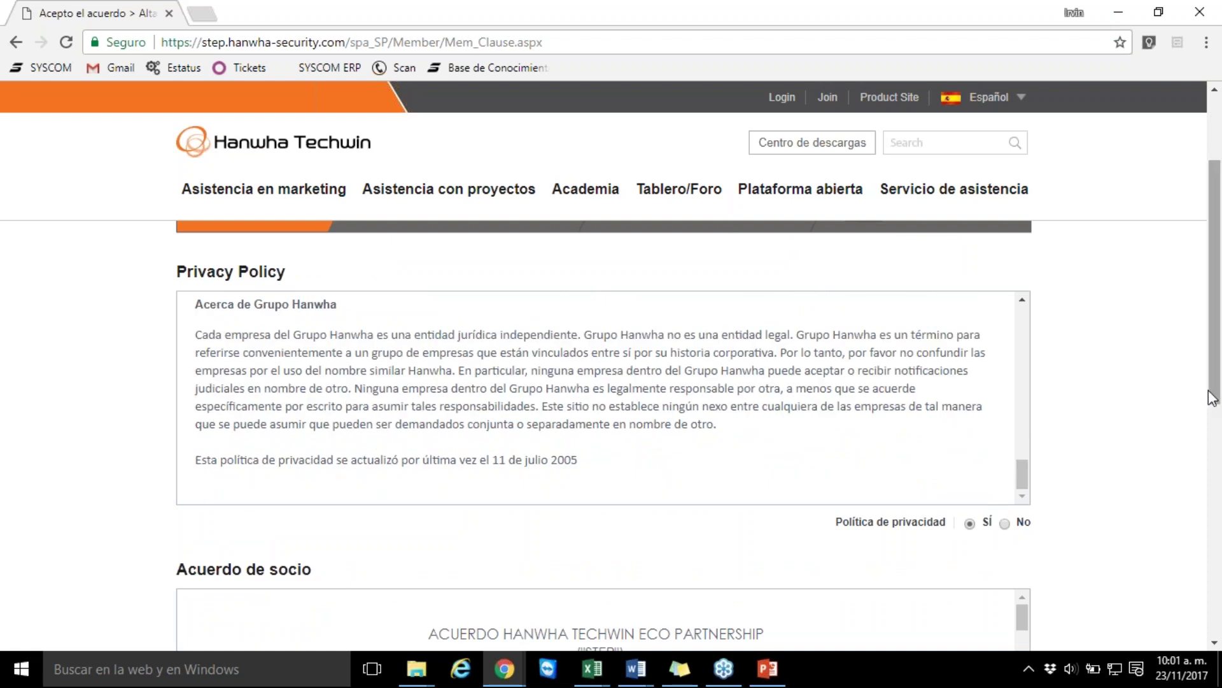
{"action": "left_click_drag", "start_coordinate": [1214, 404], "coordinate": [1200, 519]}
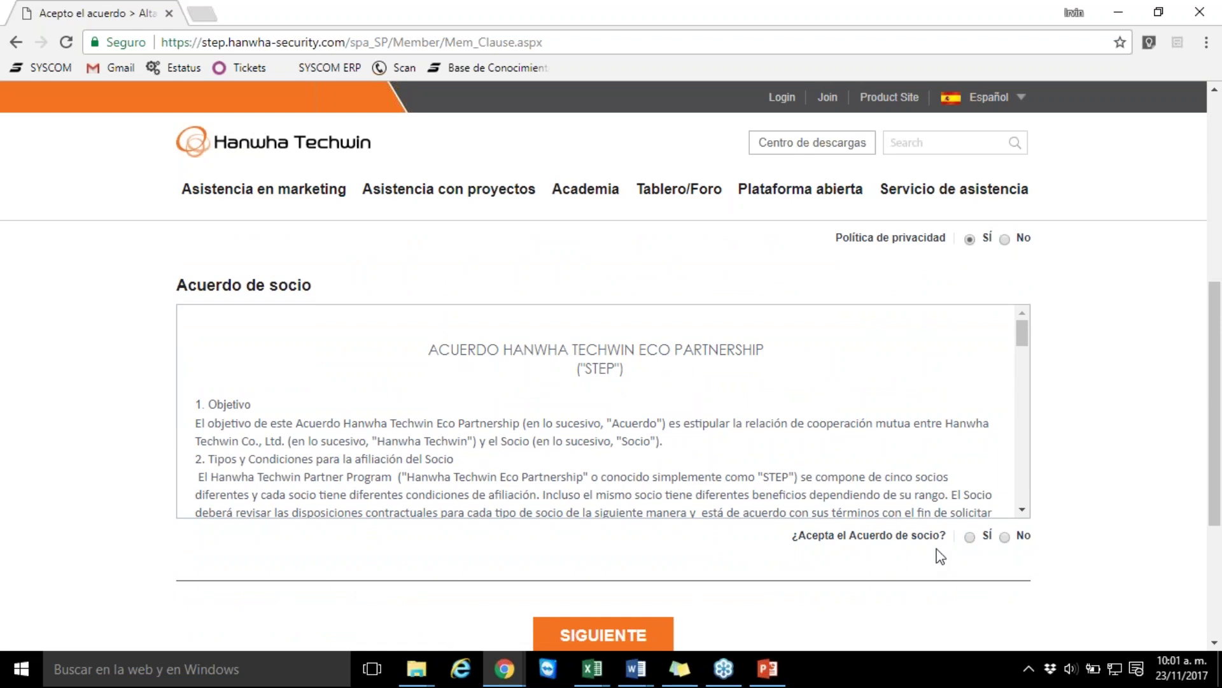
{"action": "left_click", "coordinate": [969, 537]}
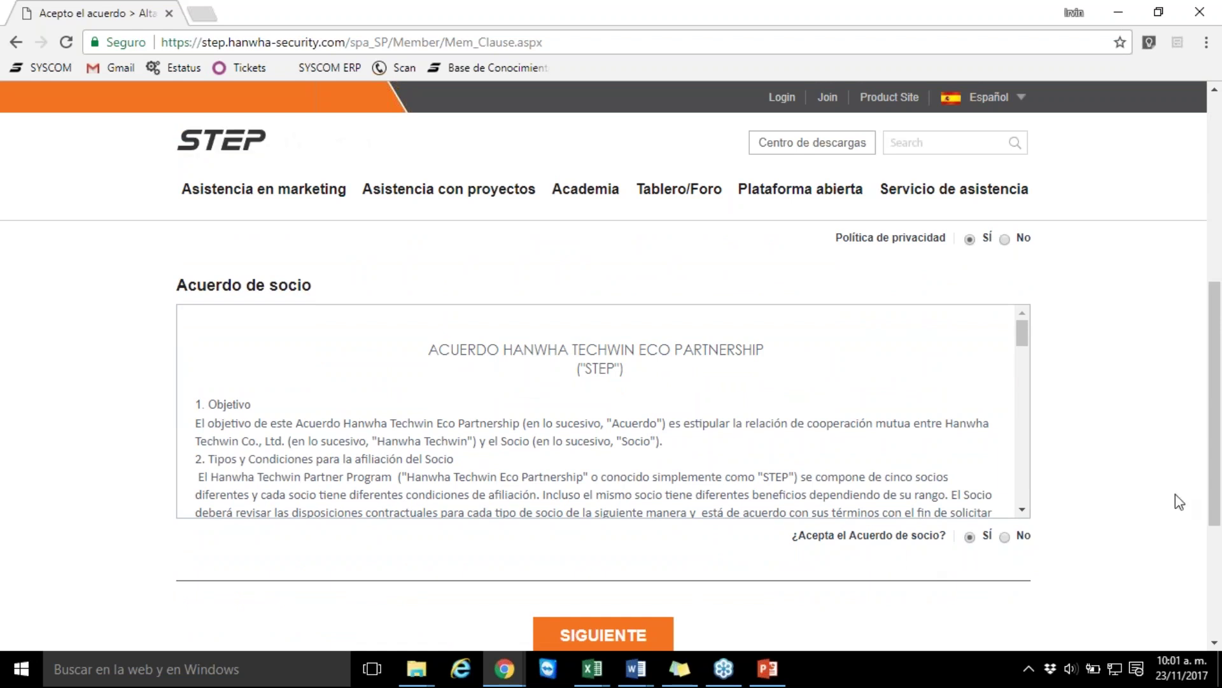
{"action": "scroll", "coordinate": [1215, 490], "scroll_direction": "down", "scroll_amount": 2}
{"action": "left_click", "coordinate": [603, 512]}
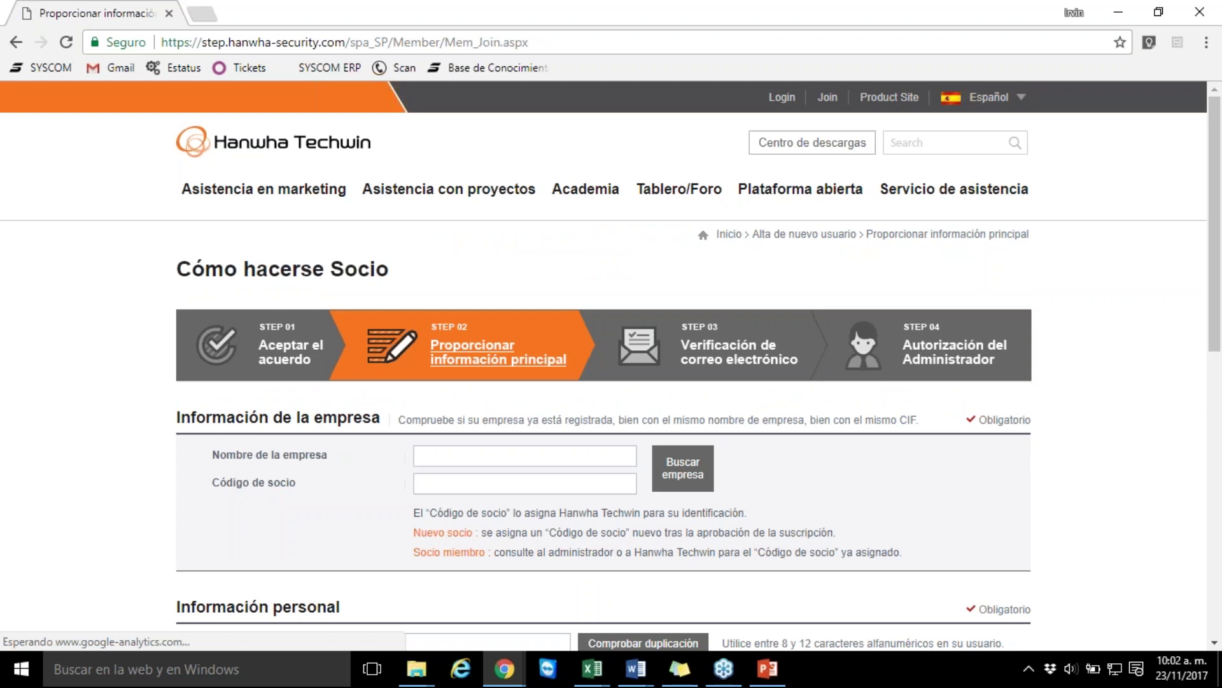
Check 'maxima seguridad' for duplicates and enter it as a new company name.
{"action": "left_click", "coordinate": [491, 458]}
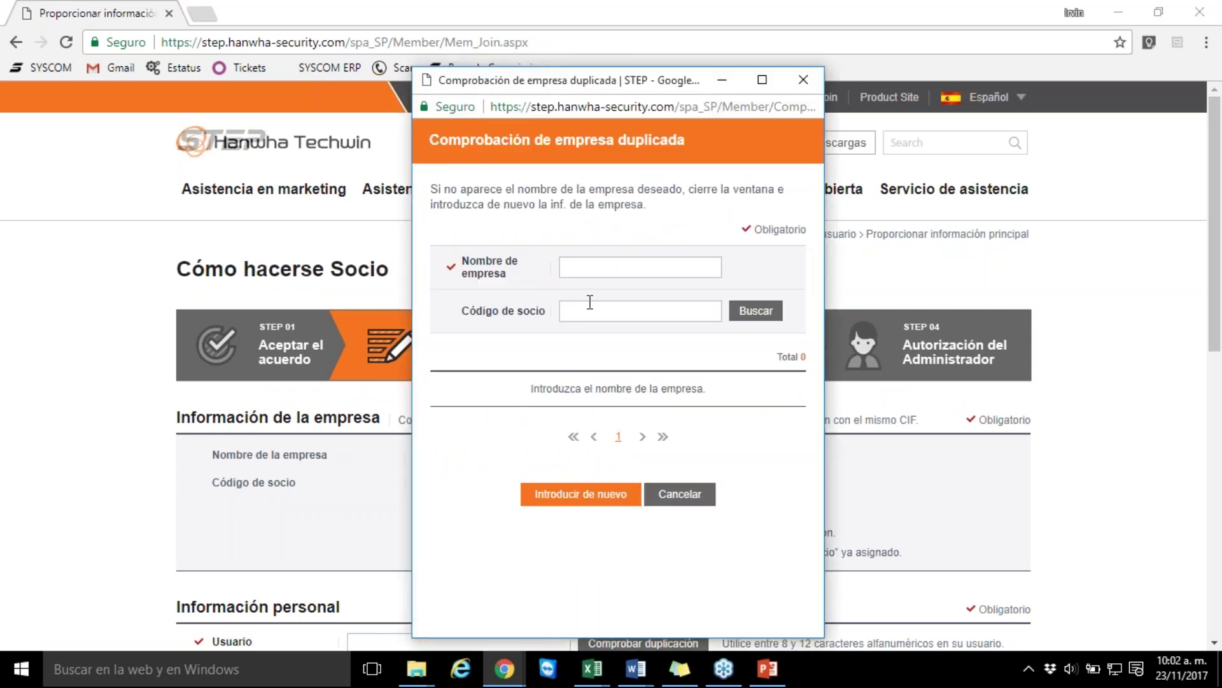
{"action": "left_click", "coordinate": [633, 263]}
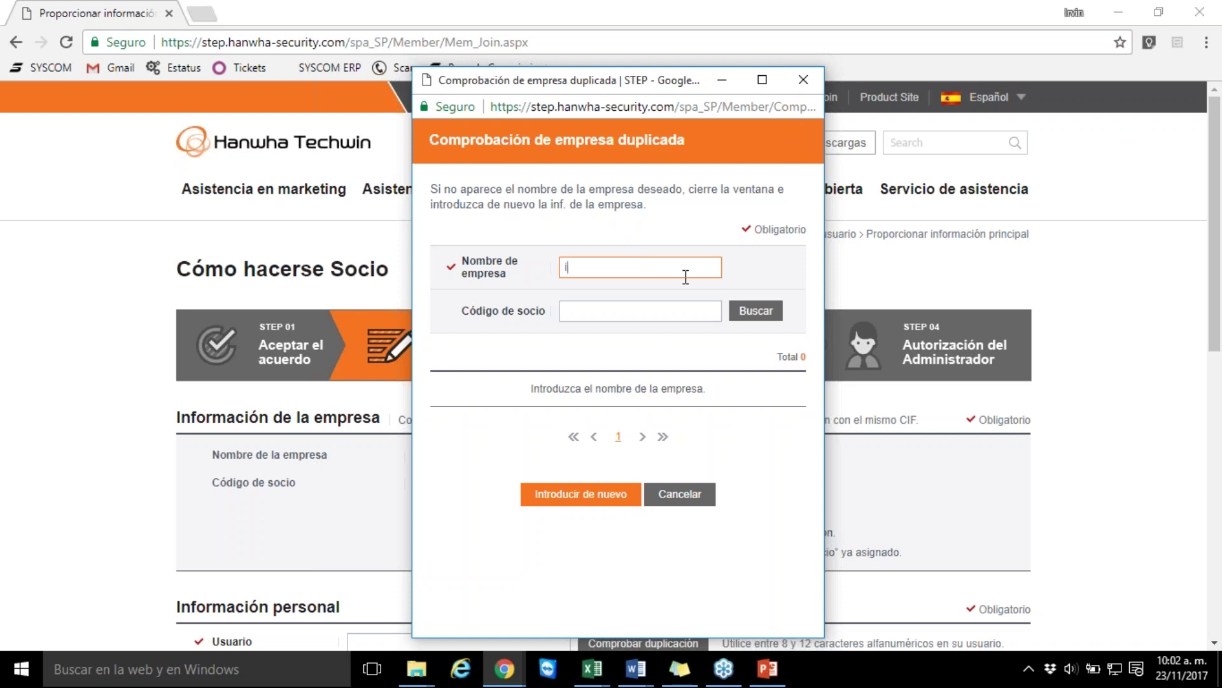
{"action": "type", "text": "msxims"}
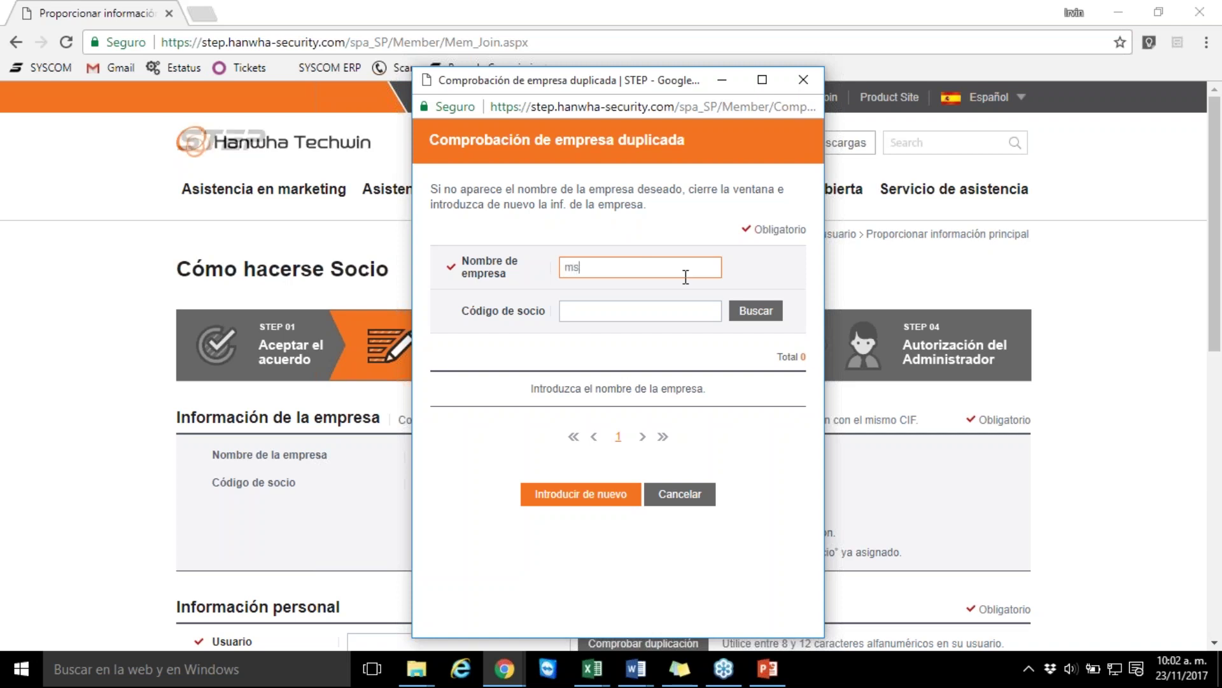
{"action": "key", "text": "BackSpace"}
{"action": "key", "text": "BackSpace"}
{"action": "key", "text": "BackSpace"}
{"action": "key", "text": "BackSpace"}
{"action": "key", "text": "BackSpace"}
{"action": "key", "text": "BackSpace"}
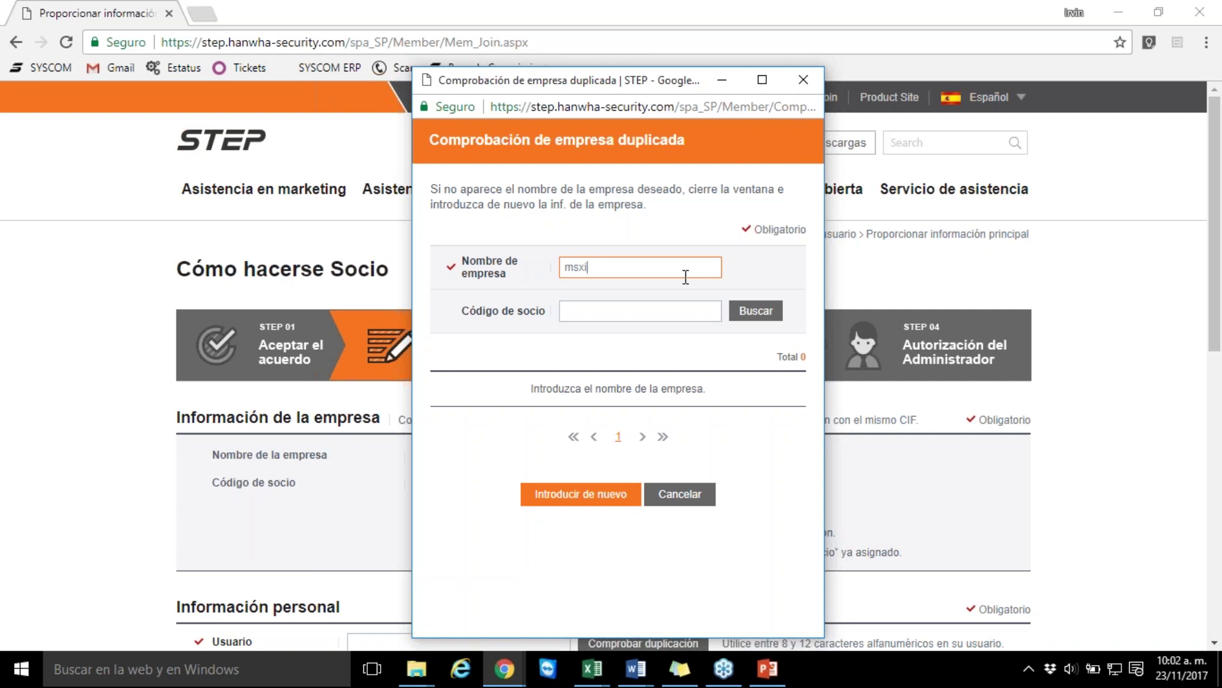
{"action": "type", "text": "maxima segu"}
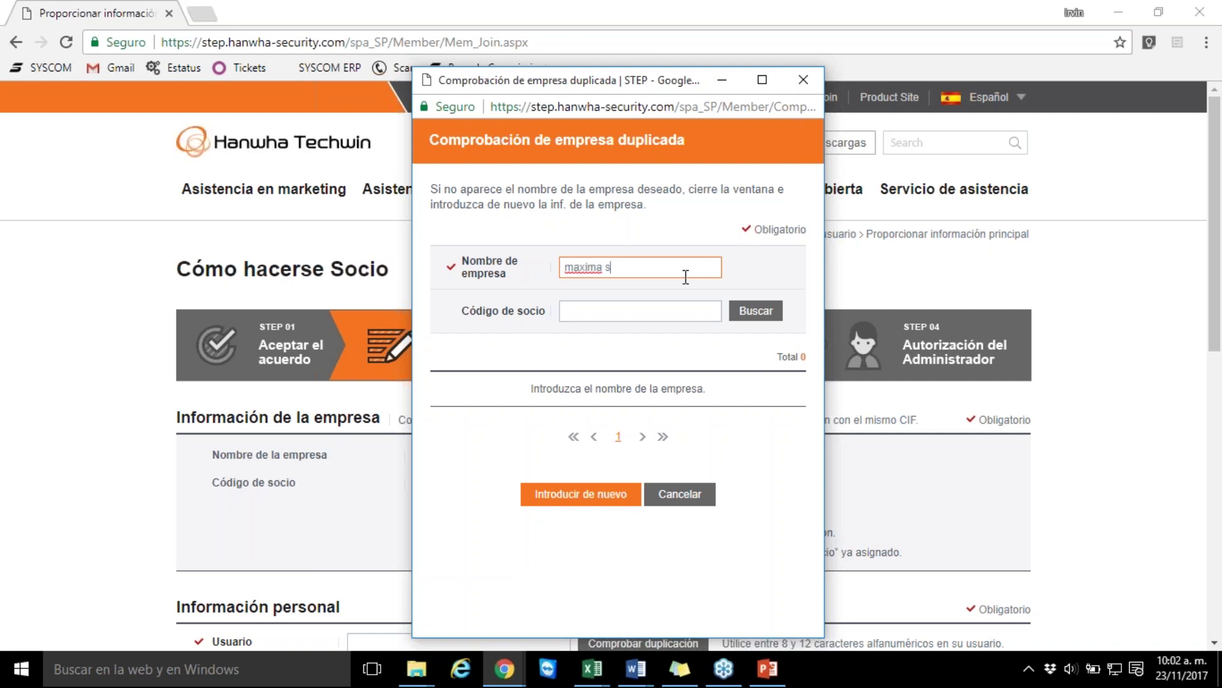
{"action": "type", "text": "ri"}
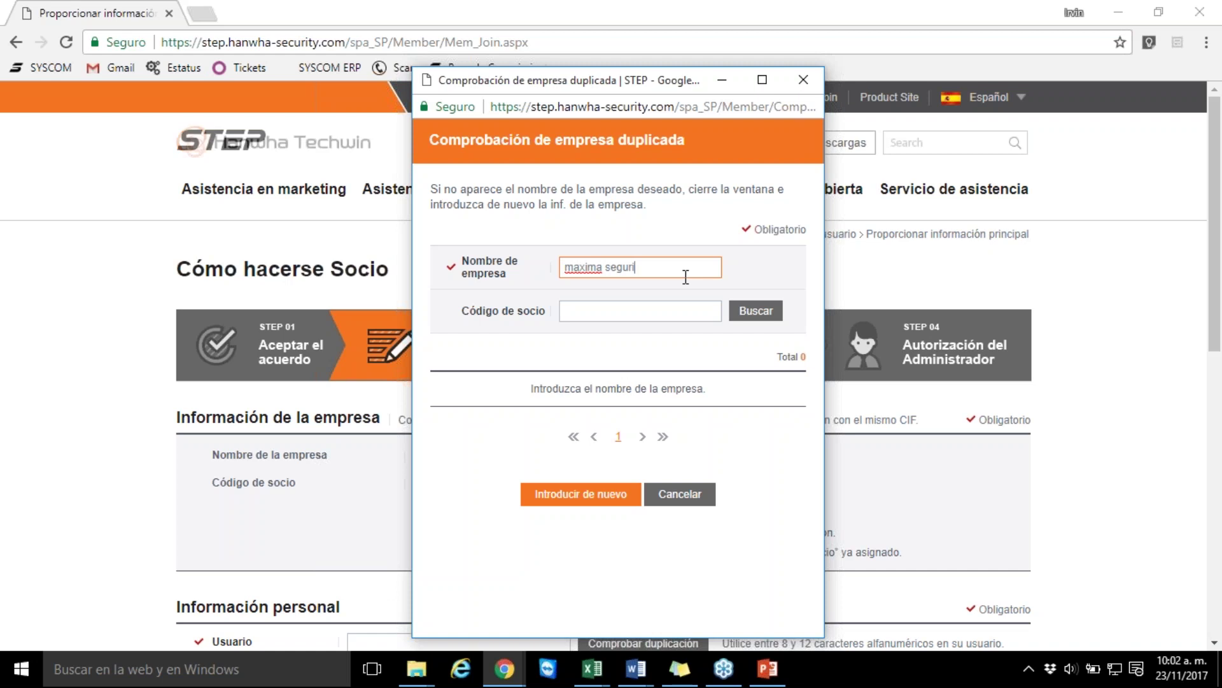
{"action": "type", "text": "dad"}
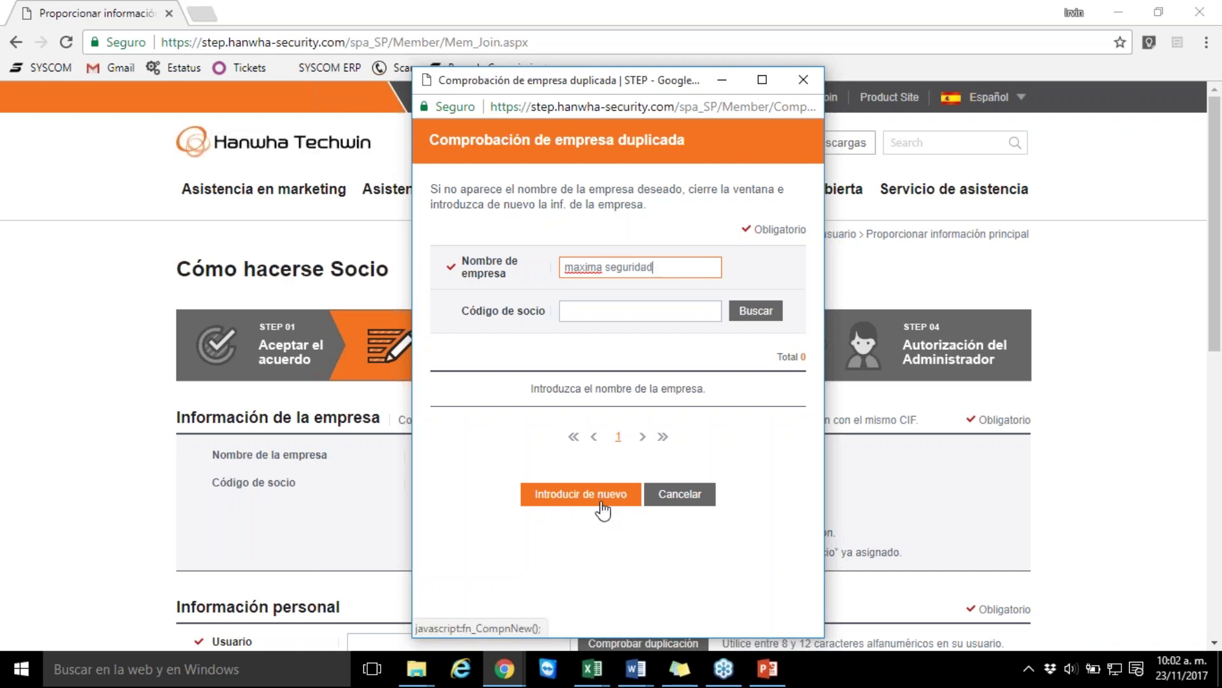
{"action": "left_click", "coordinate": [580, 494]}
{"action": "left_click", "coordinate": [509, 491]}
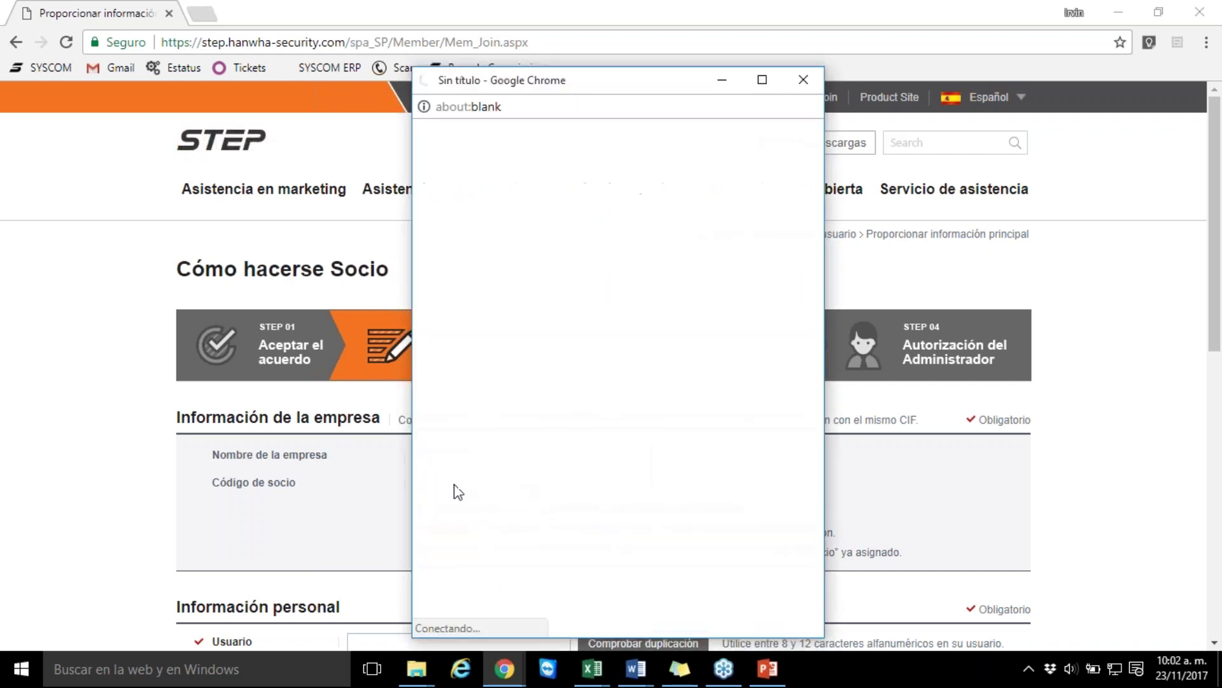
{"action": "left_click", "coordinate": [803, 79]}
{"action": "scroll", "coordinate": [592, 434], "scroll_direction": "down", "scroll_amount": 2}
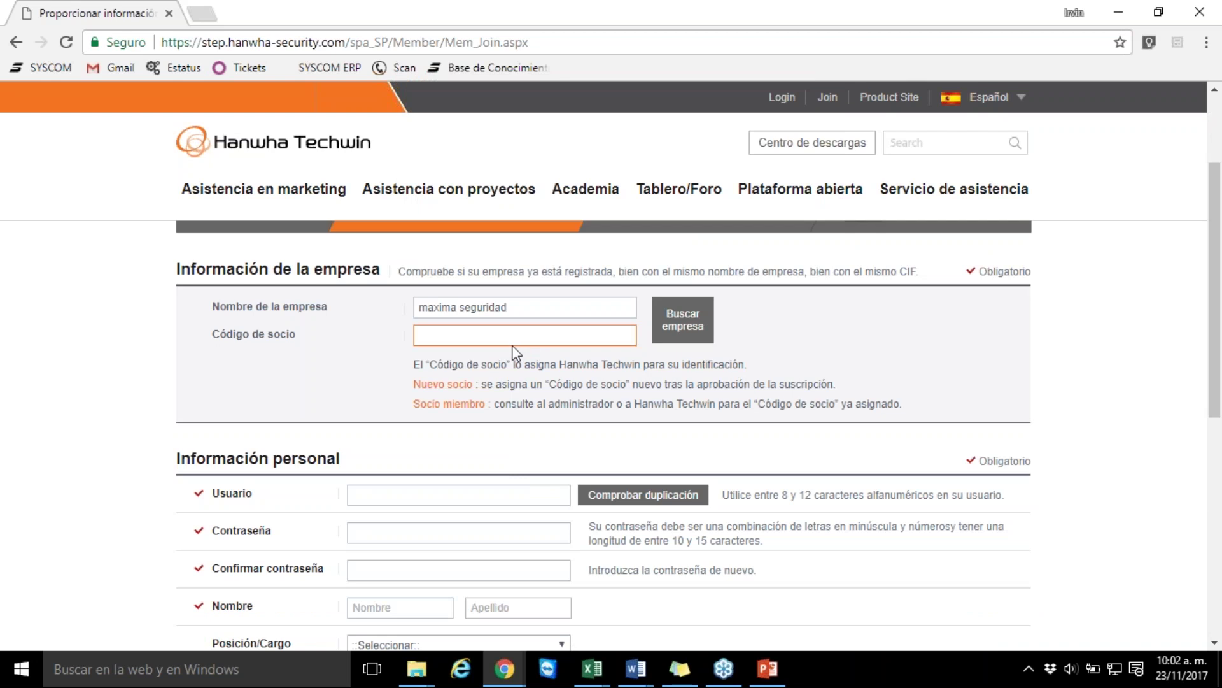
Mark the business area as Integradores / Instalador de sistema.
{"action": "scroll", "coordinate": [513, 467], "scroll_direction": "down", "scroll_amount": 2}
{"action": "scroll", "coordinate": [508, 442], "scroll_direction": "down", "scroll_amount": 2}
{"action": "scroll", "coordinate": [490, 390], "scroll_direction": "up", "scroll_amount": 2}
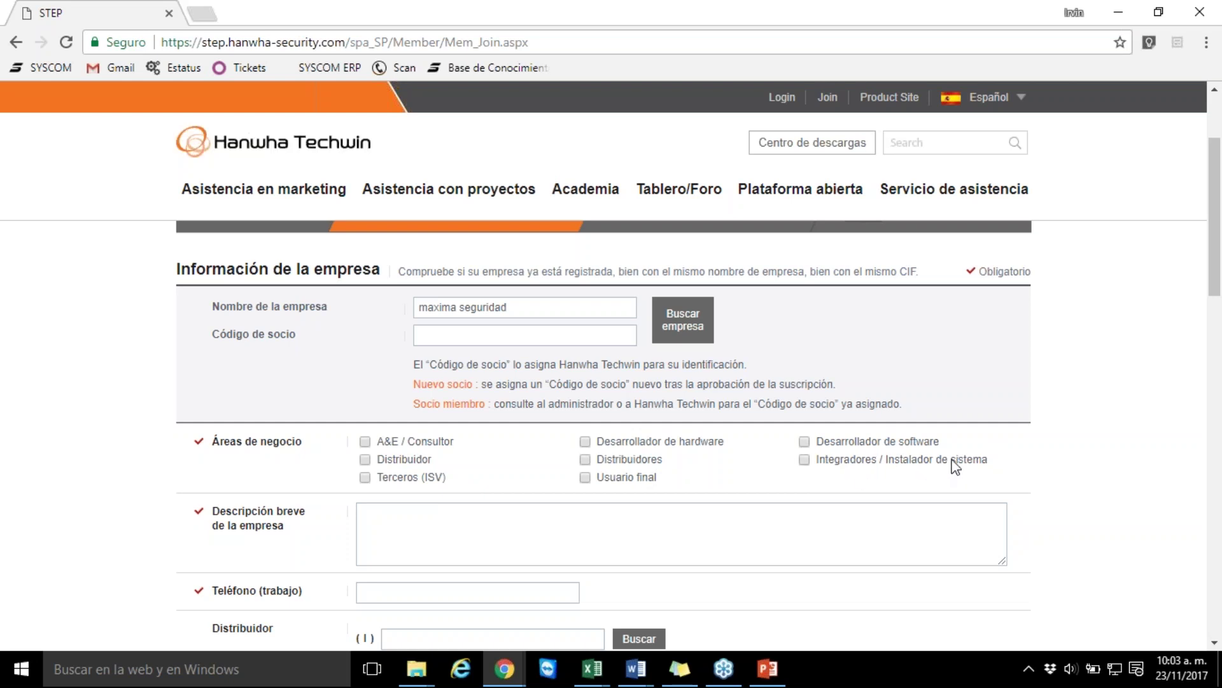
{"action": "left_click", "coordinate": [805, 460]}
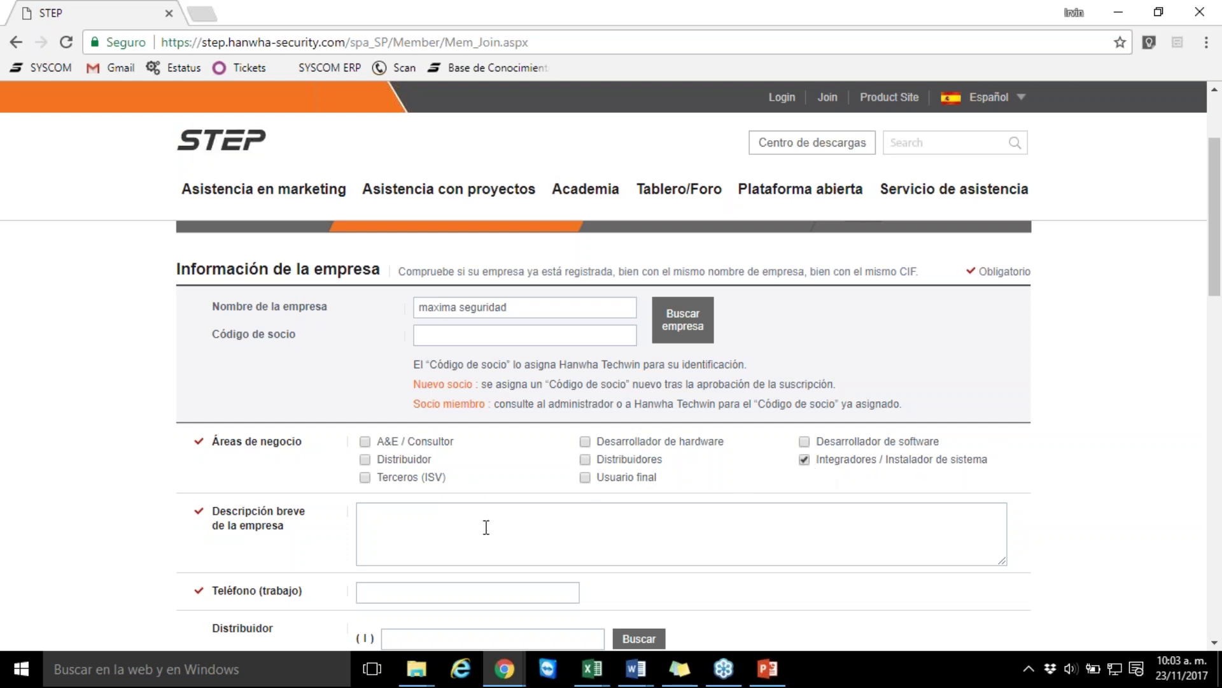
Describe the company as 'Somos integradores en soluciones capaces de formar un proyecto seguro'.
{"action": "left_click", "coordinate": [486, 527]}
{"action": "scroll", "coordinate": [445, 477], "scroll_direction": "down", "scroll_amount": 2}
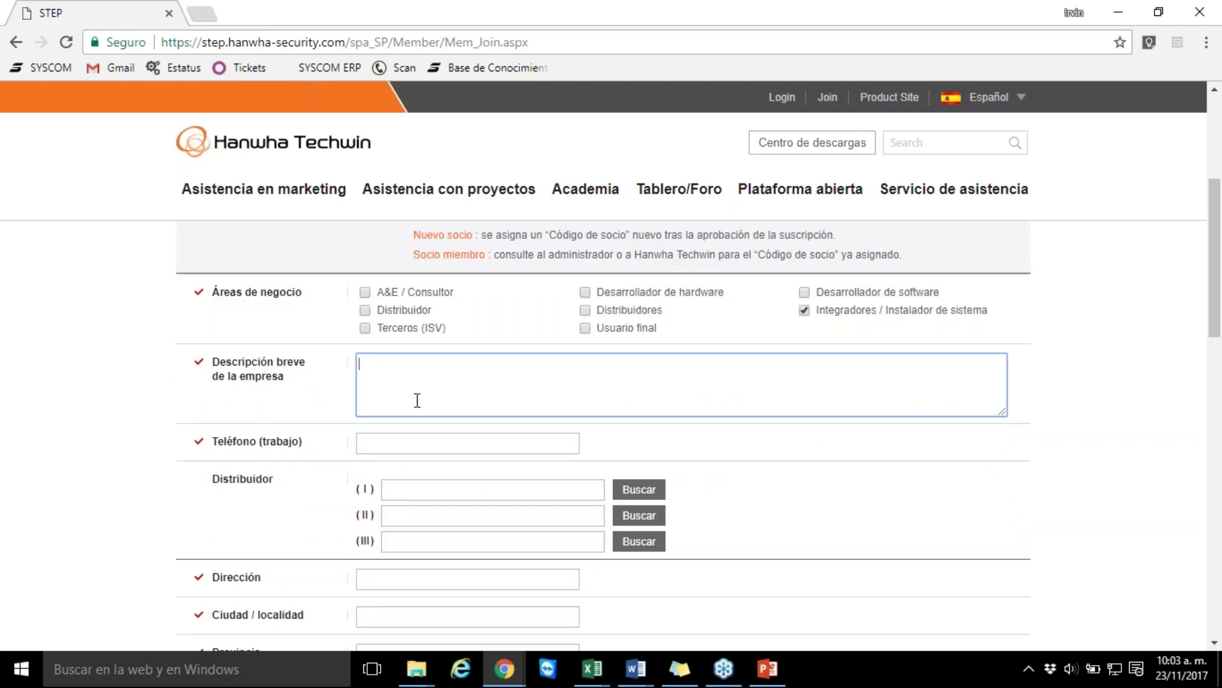
{"action": "type", "text": "smo"}
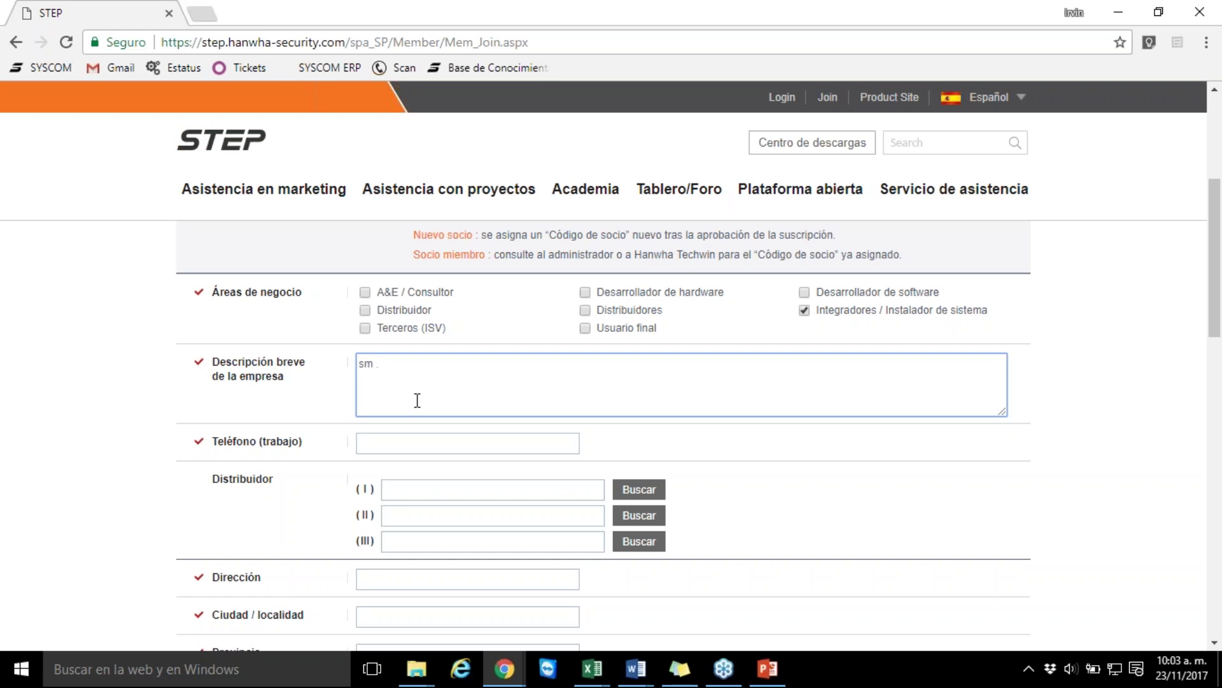
{"action": "key", "text": "BackSpace"}
{"action": "key", "text": "BackSpace"}
{"action": "type", "text": "omos"}
{"action": "type", "text": " integrad"}
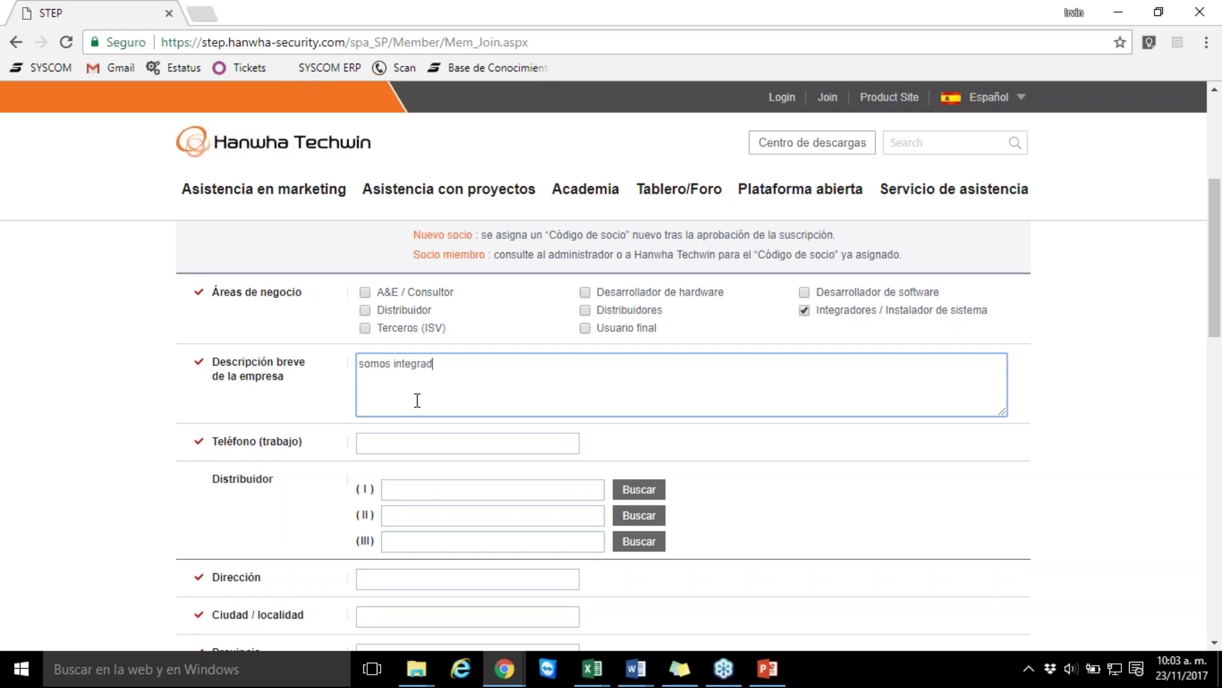
{"action": "type", "text": "ores en so"}
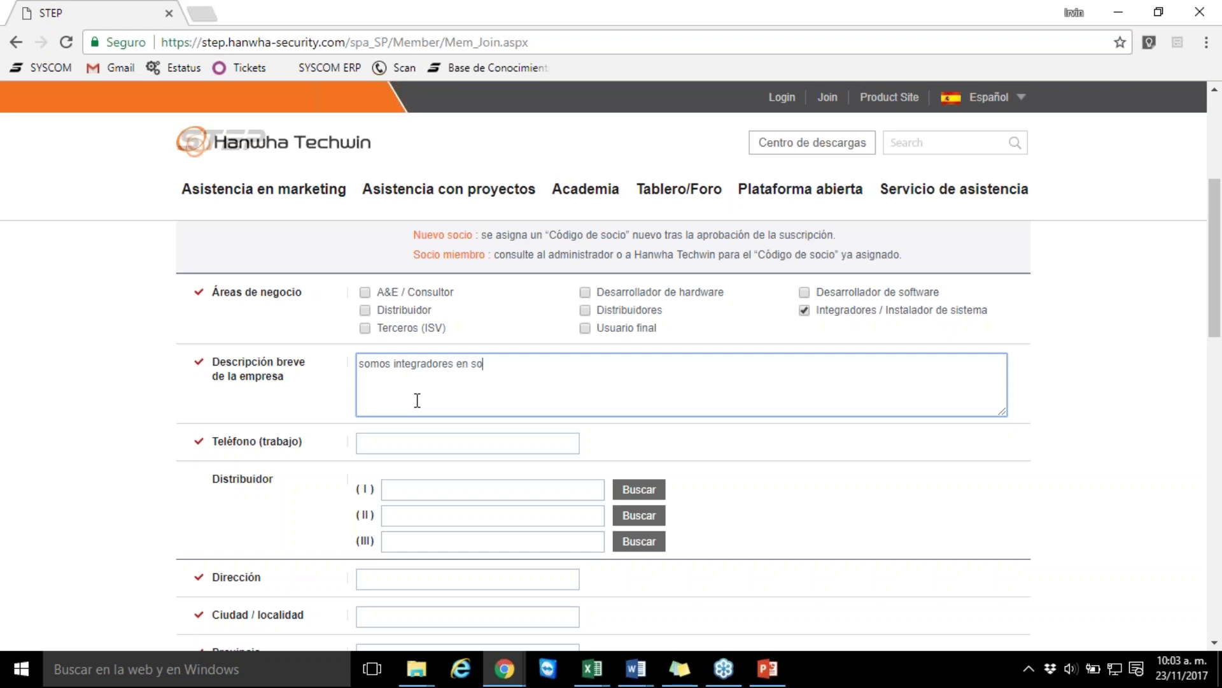
{"action": "type", "text": "luciones"}
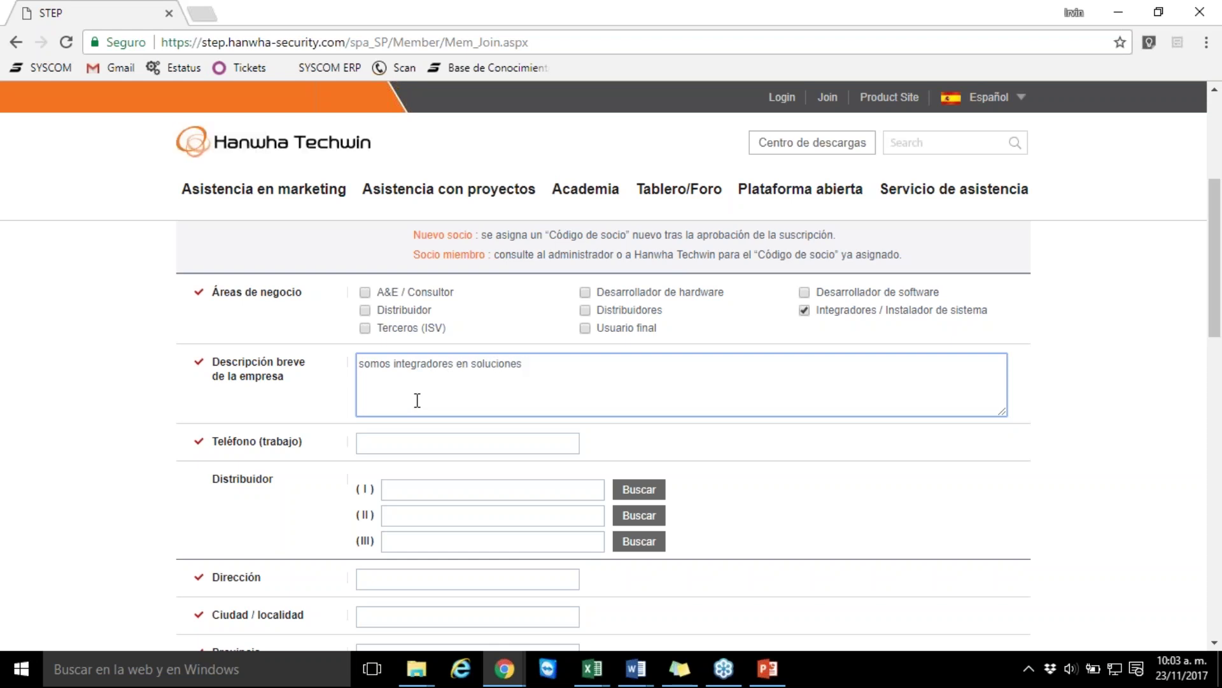
{"action": "type", "text": "capaces "}
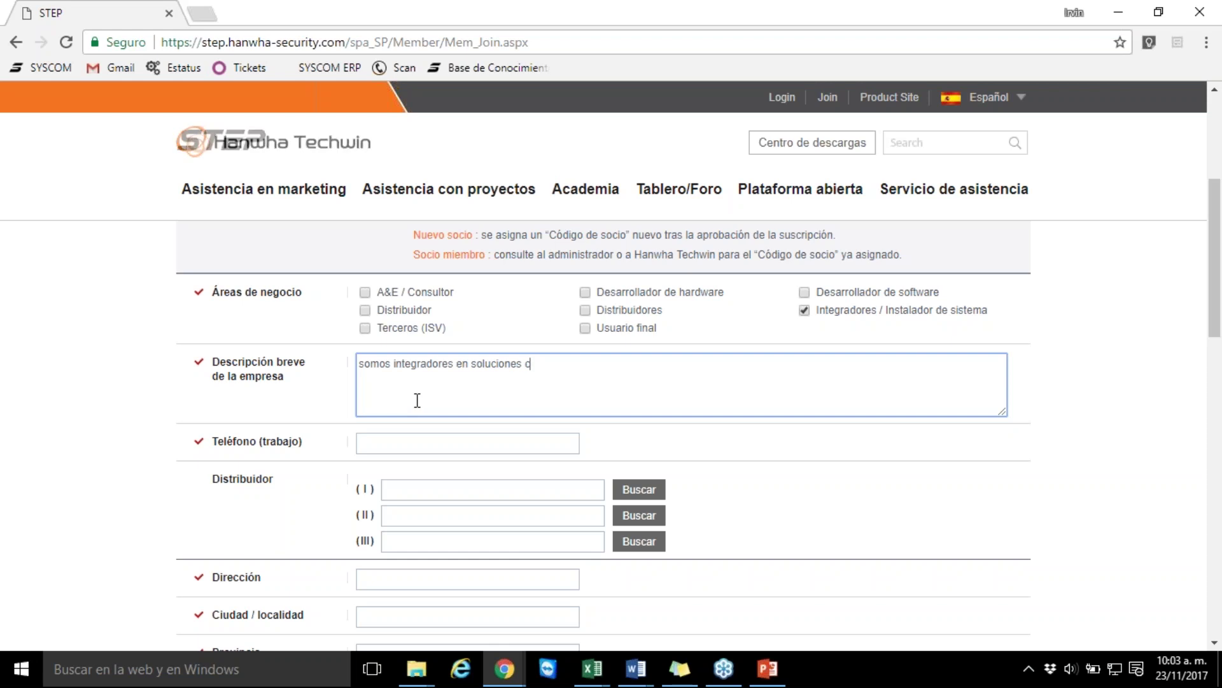
{"action": "type", "text": "de"}
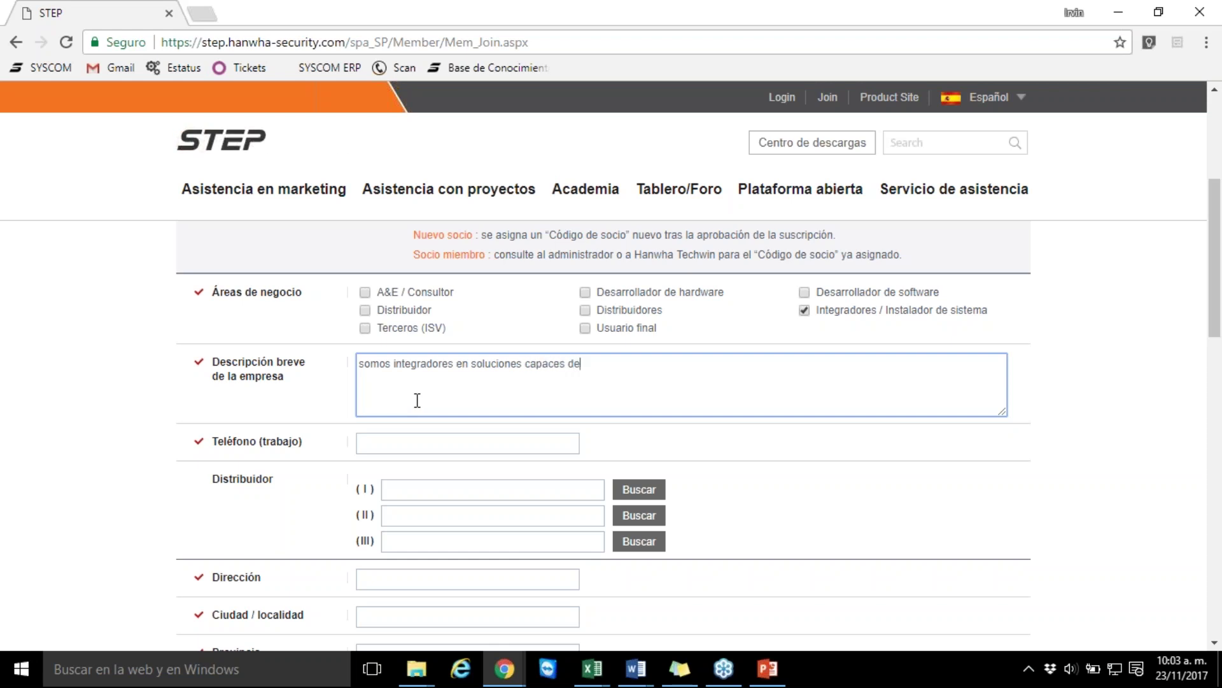
{"action": "type", "text": " form"}
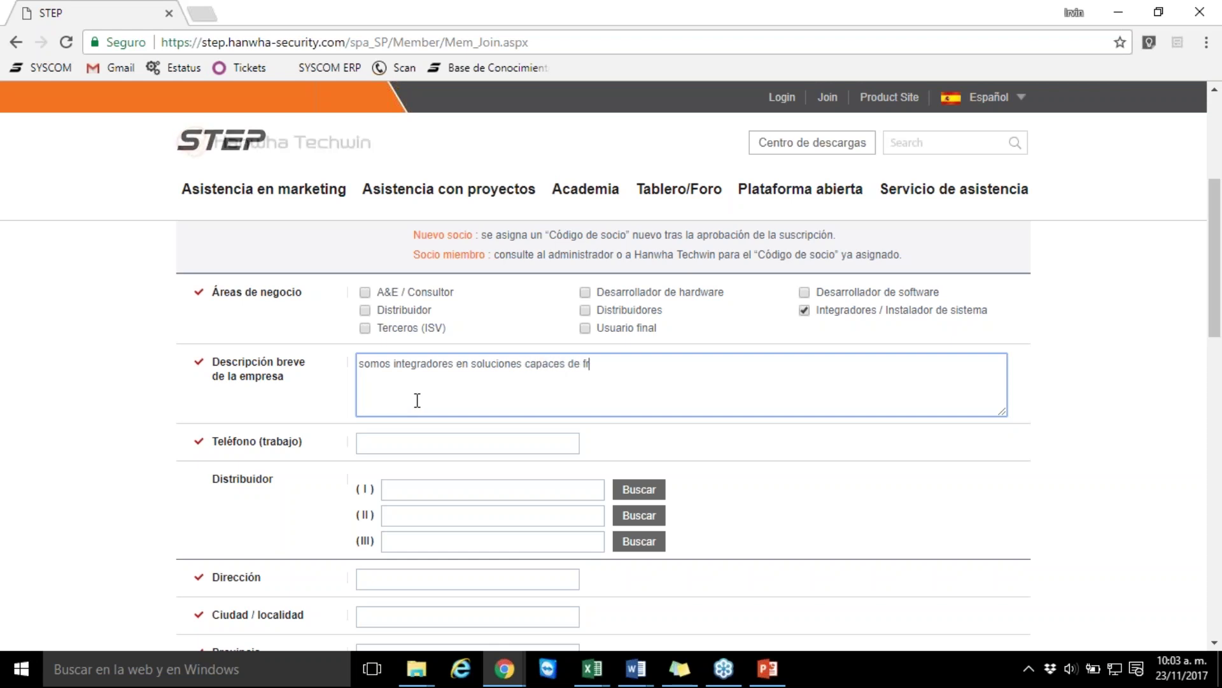
{"action": "type", "text": "a"}
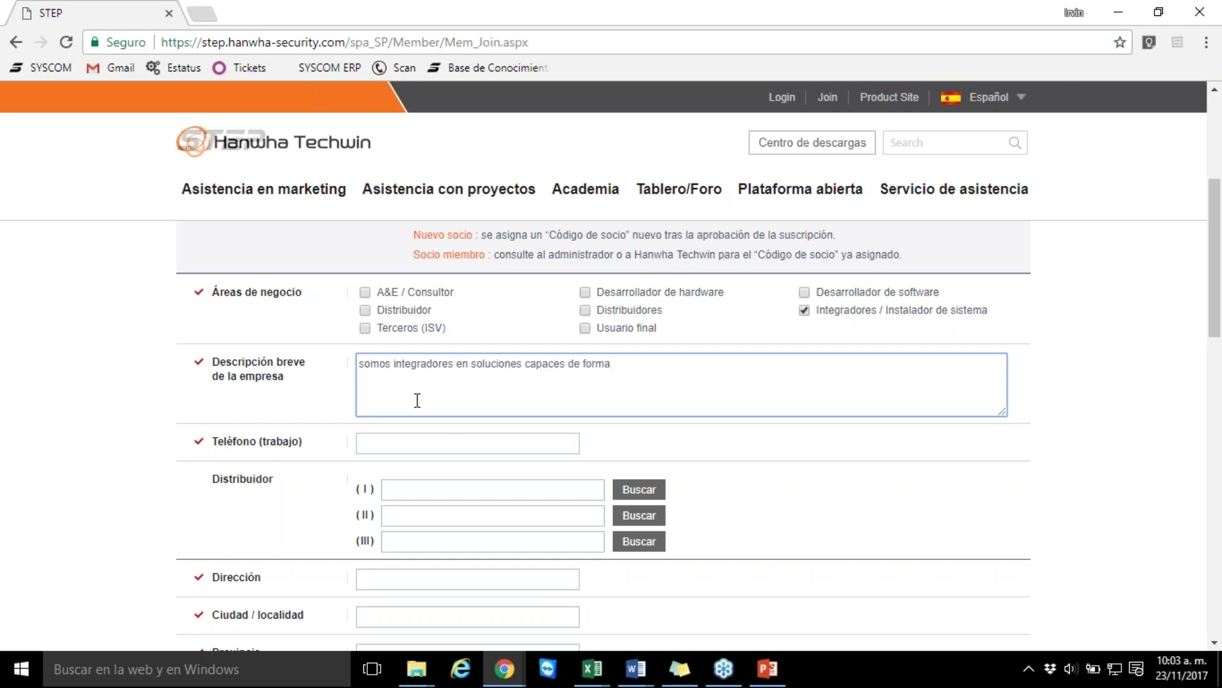
{"action": "type", "text": "r un pr"}
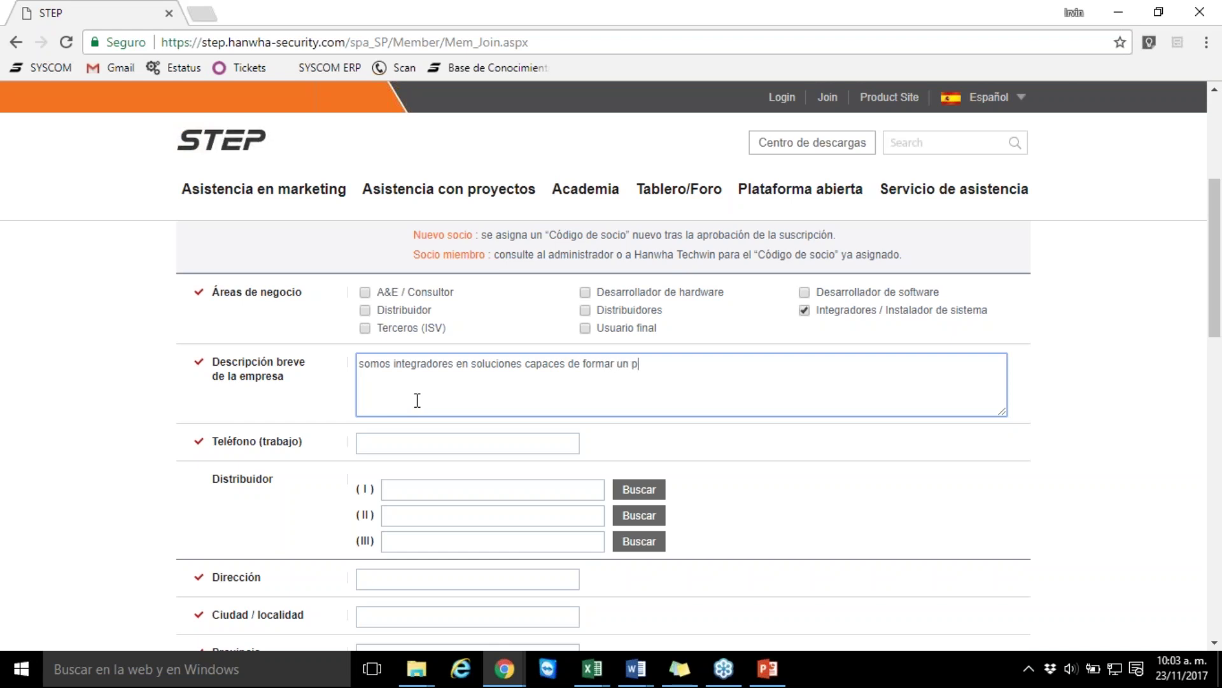
{"action": "type", "text": "oyecto se"}
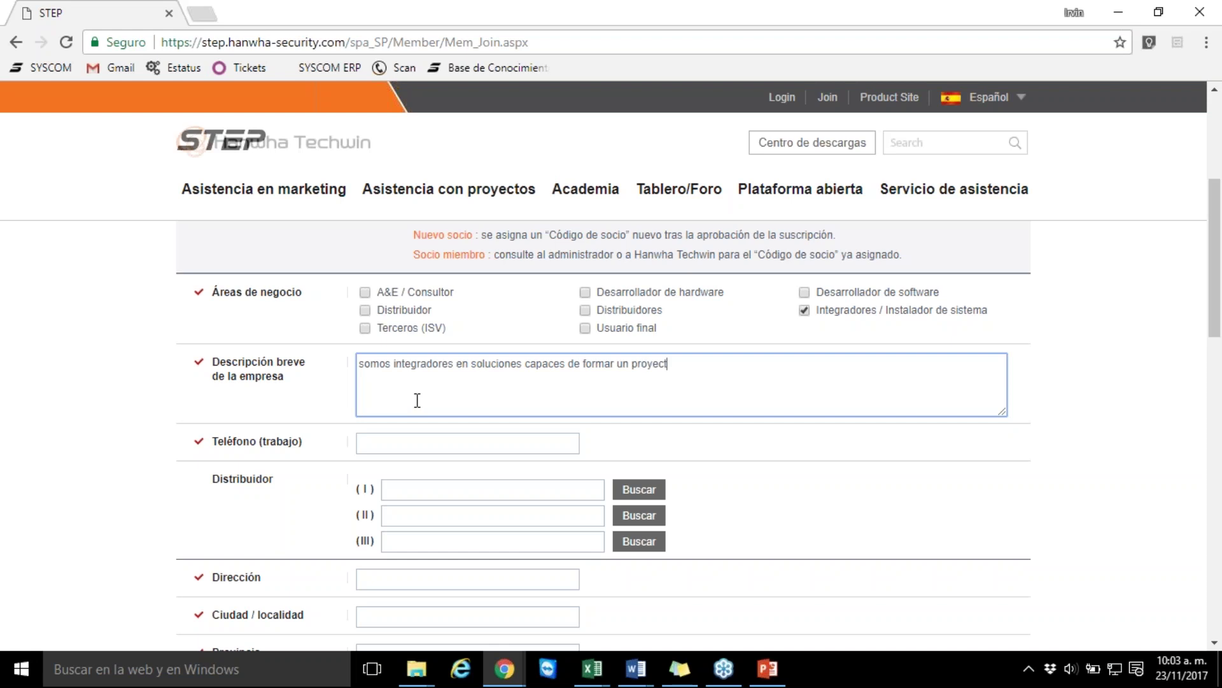
{"action": "type", "text": "guro"}
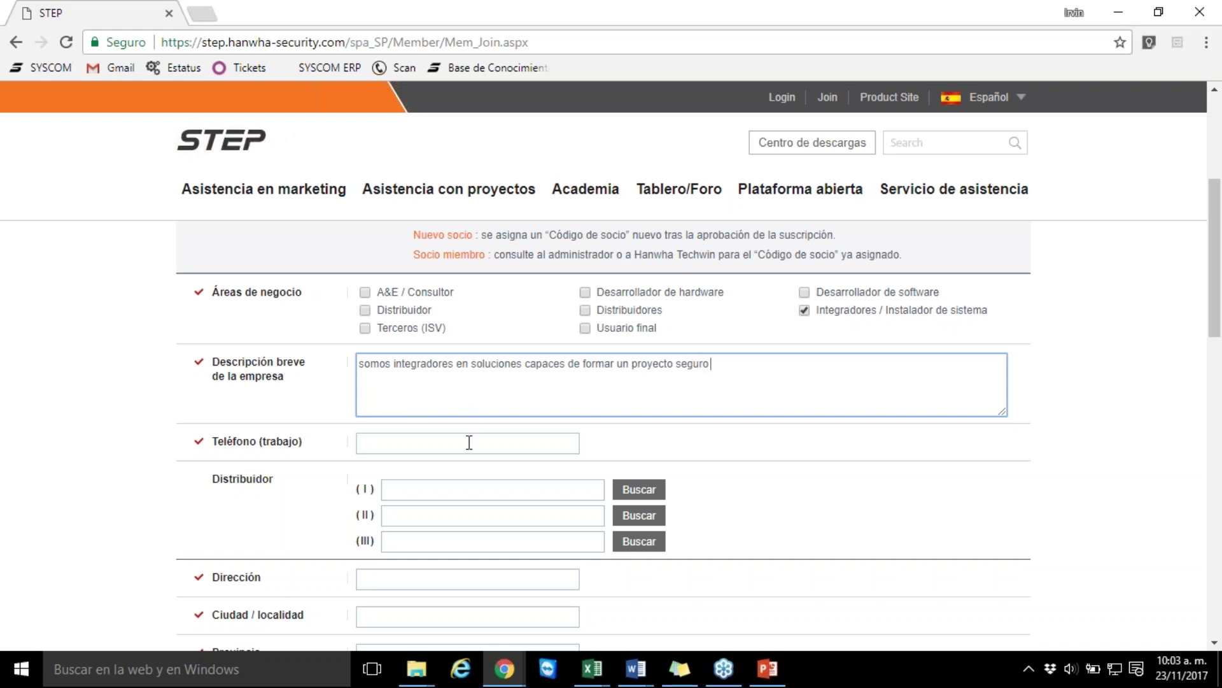
{"action": "left_click", "coordinate": [470, 442]}
Type the company's work phone number into Teléfono (trabajo).
{"action": "scroll", "coordinate": [464, 450], "scroll_direction": "down", "scroll_amount": 2}
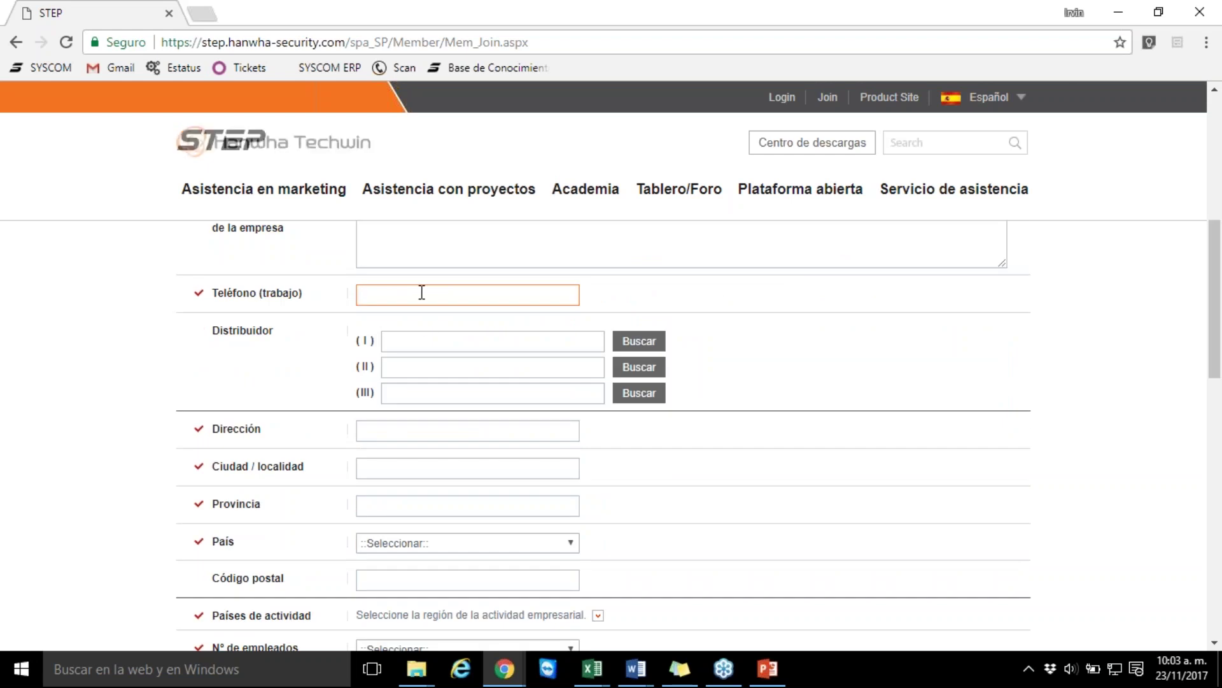
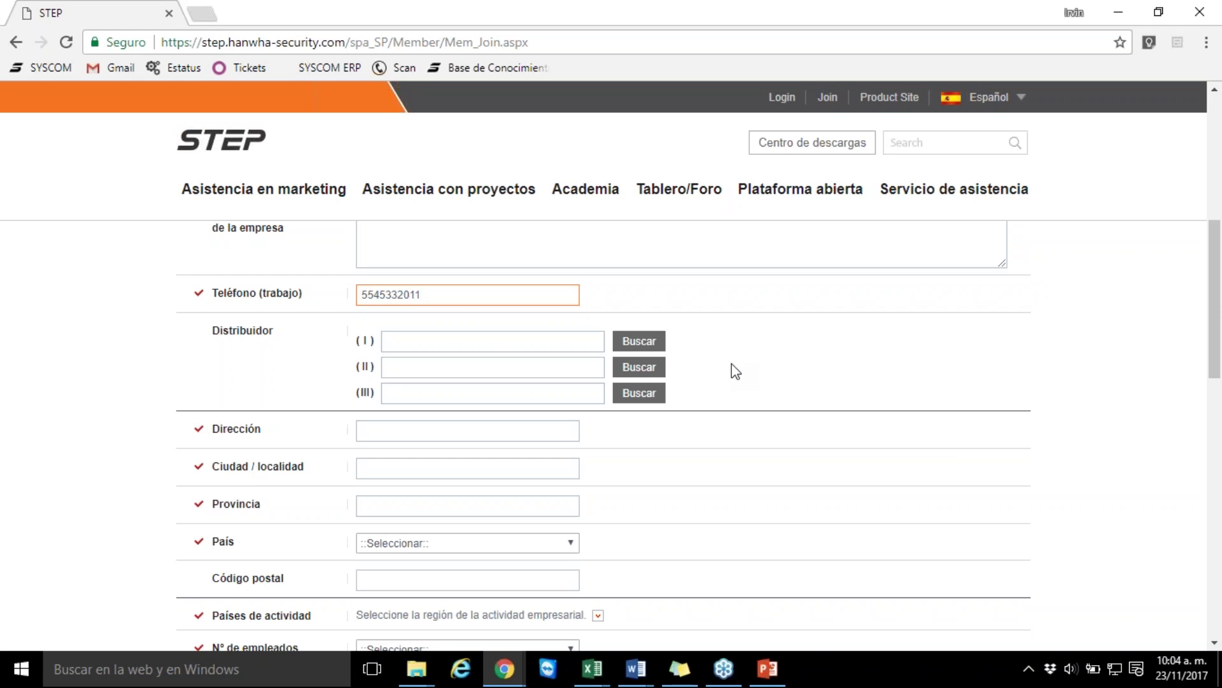
Search the AMERICA region for syscom and set SYSCOM as Distribuidor (I).
{"action": "left_click", "coordinate": [440, 341]}
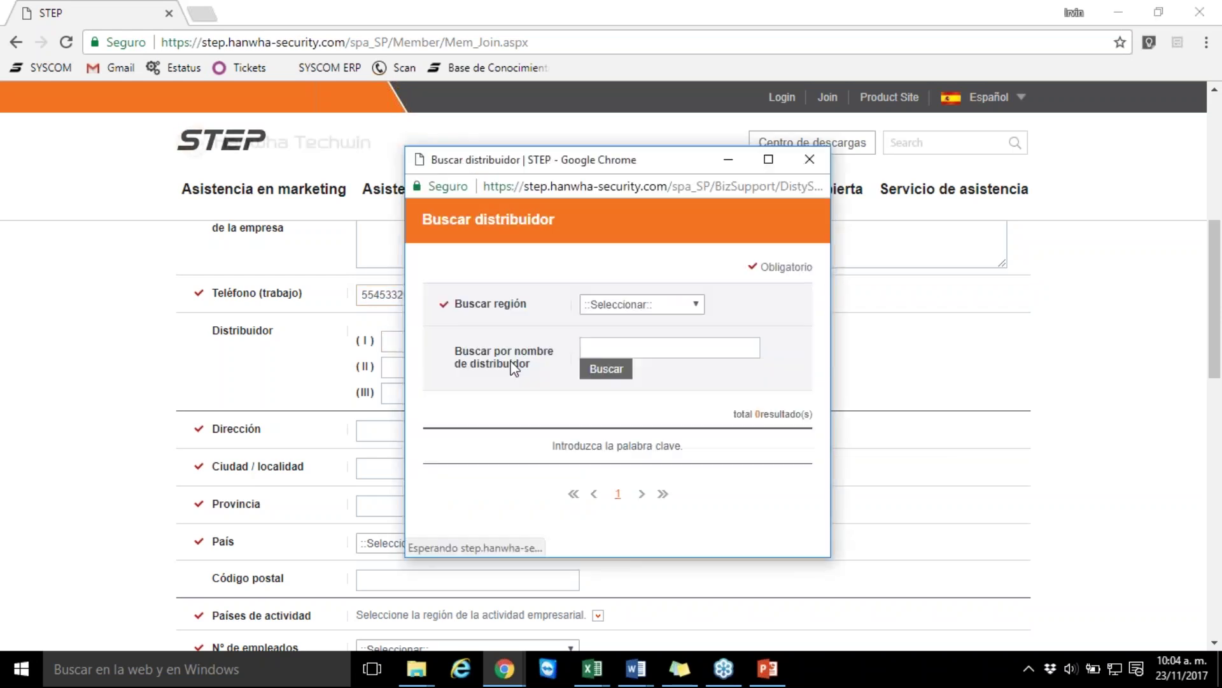
{"action": "left_click", "coordinate": [666, 306]}
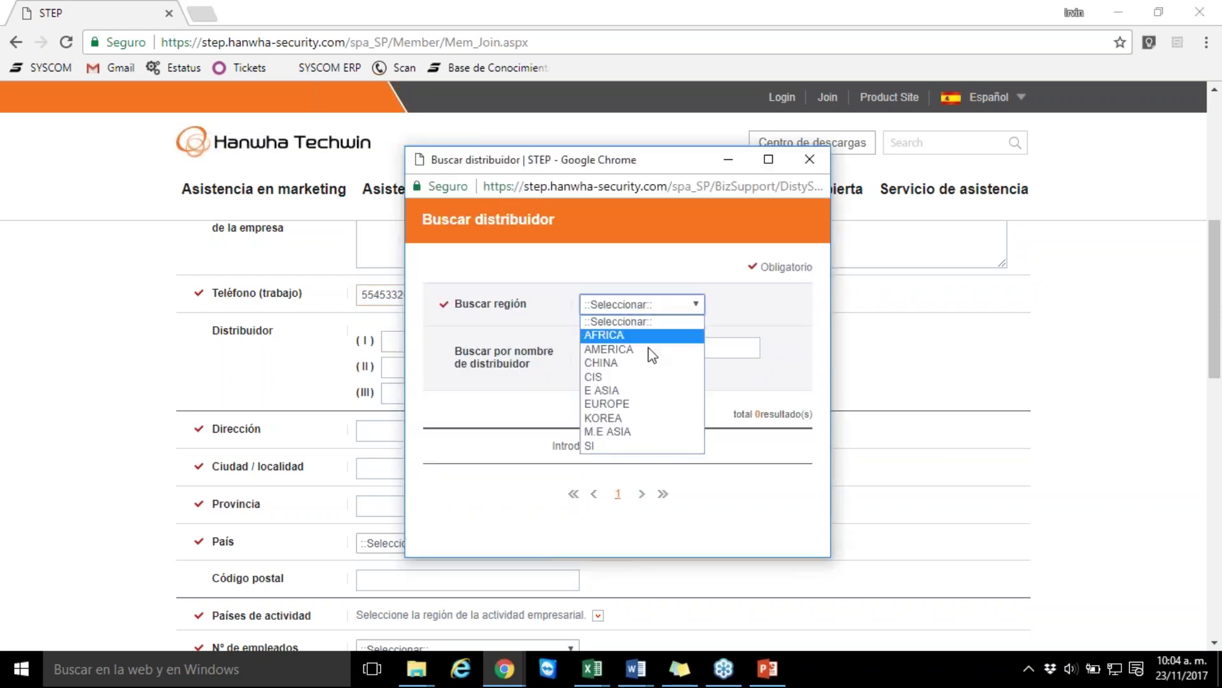
{"action": "left_click", "coordinate": [650, 357]}
{"action": "left_click", "coordinate": [659, 349]}
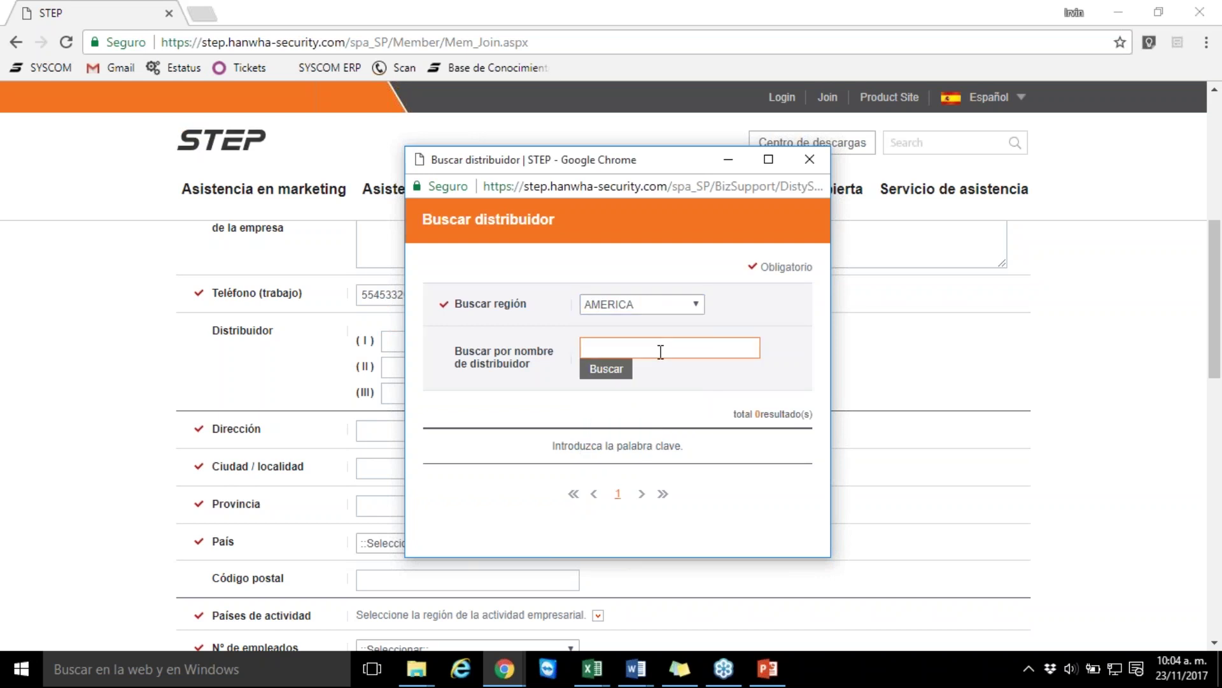
{"action": "type", "text": "sysvom"}
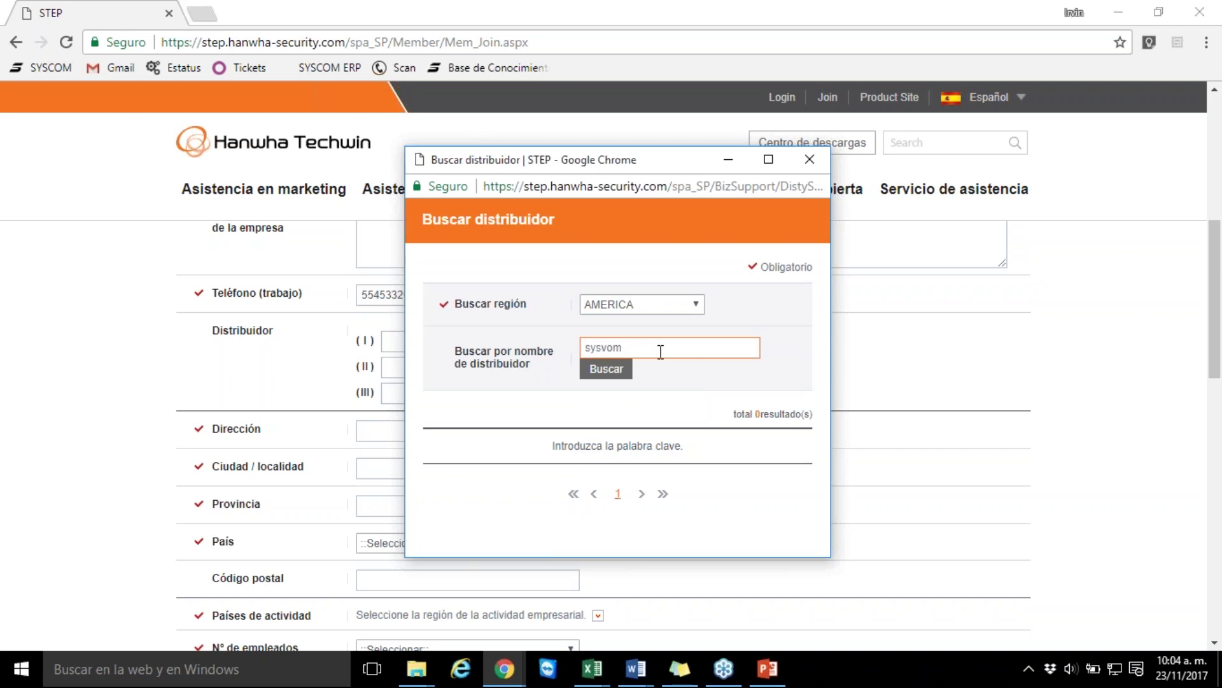
{"action": "key", "text": "BackSpace"}
{"action": "key", "text": "BackSpace"}
{"action": "key", "text": "BackSpace"}
{"action": "type", "text": "com"}
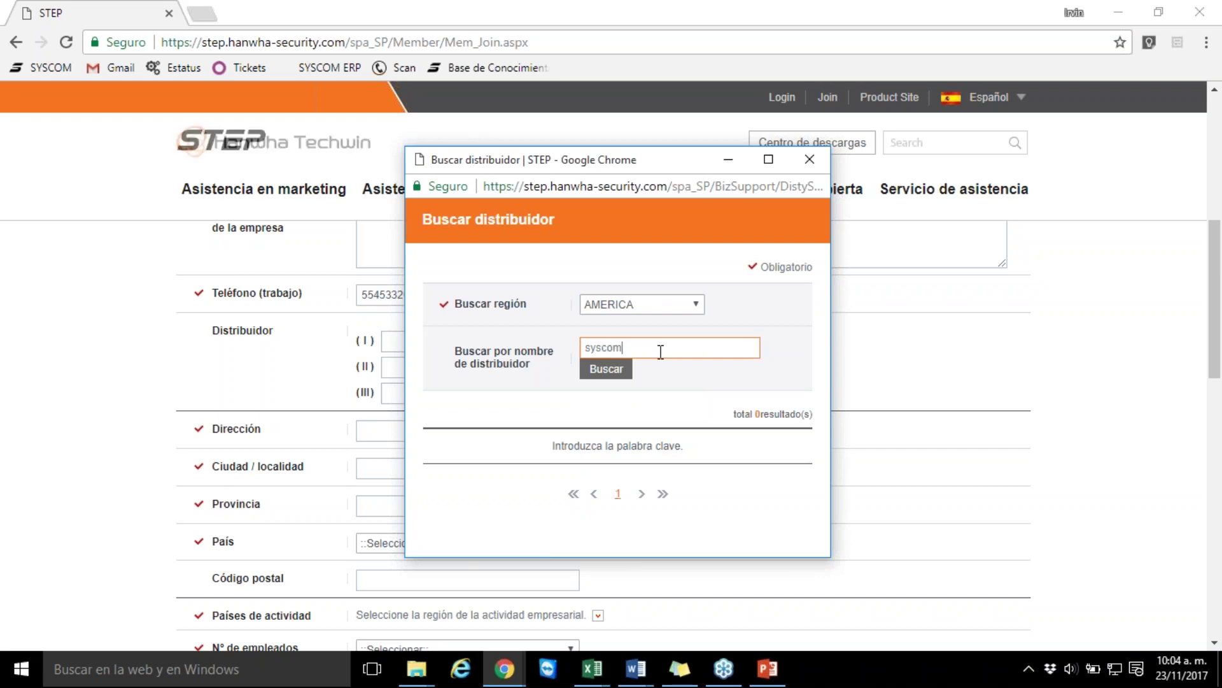
{"action": "left_click", "coordinate": [608, 372]}
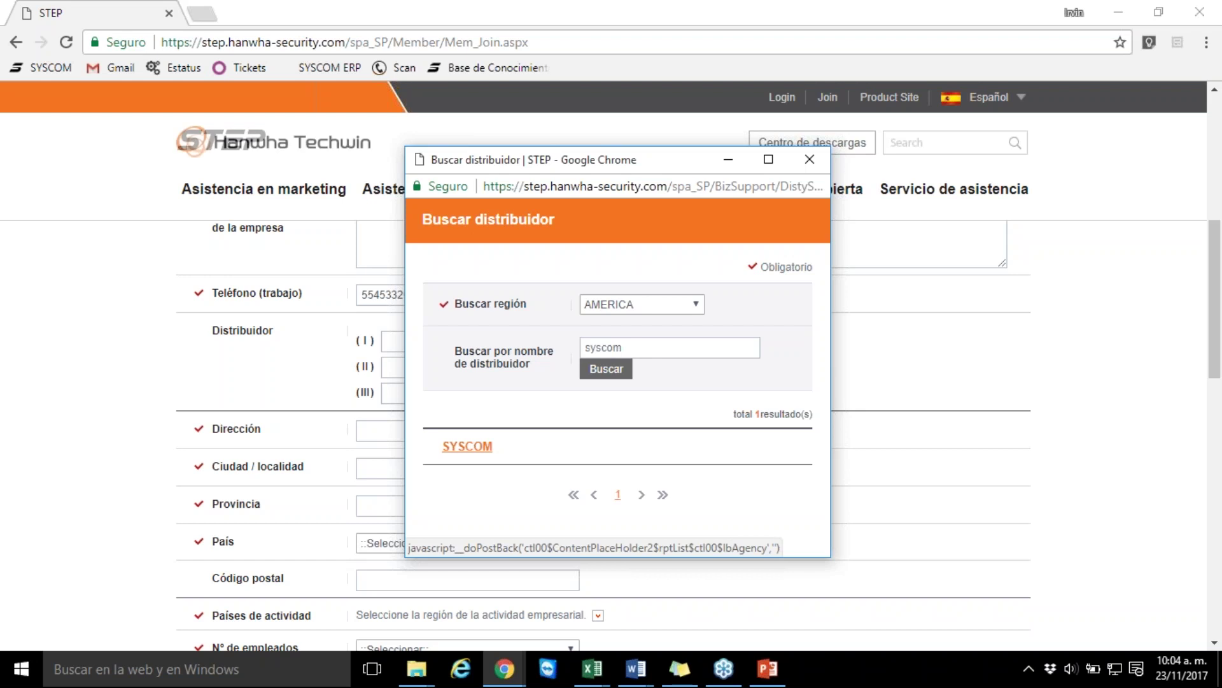
{"action": "left_click", "coordinate": [467, 446]}
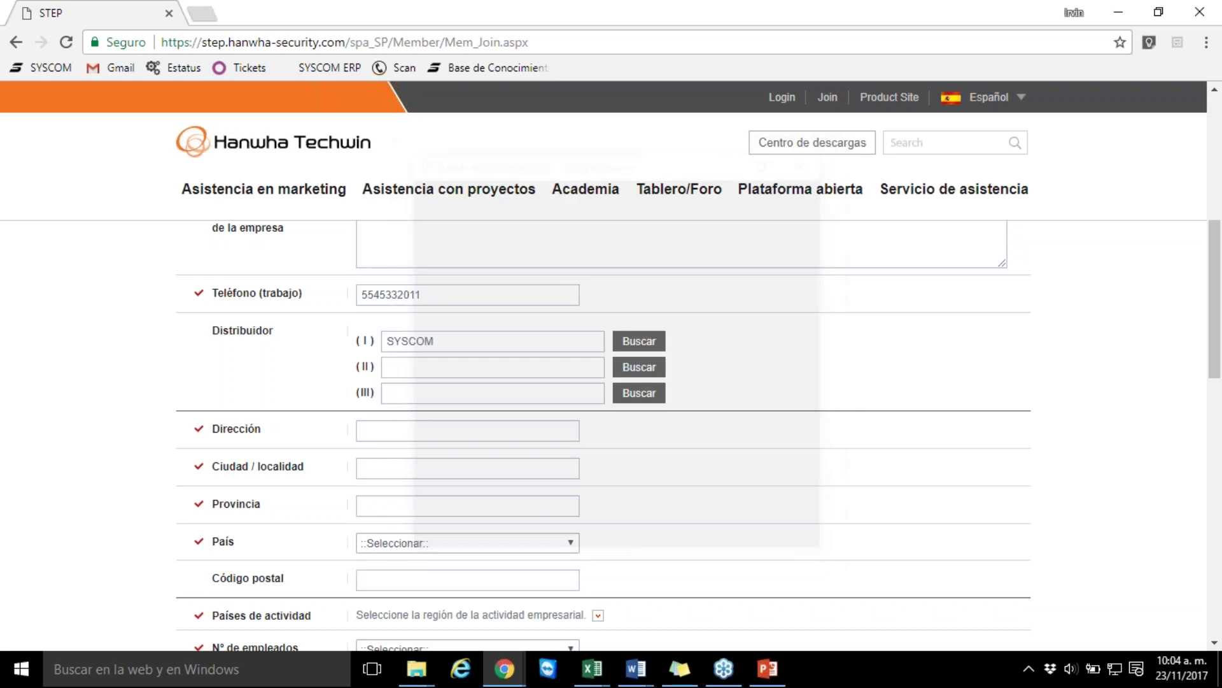
{"action": "scroll", "coordinate": [433, 416], "scroll_direction": "down", "scroll_amount": 1}
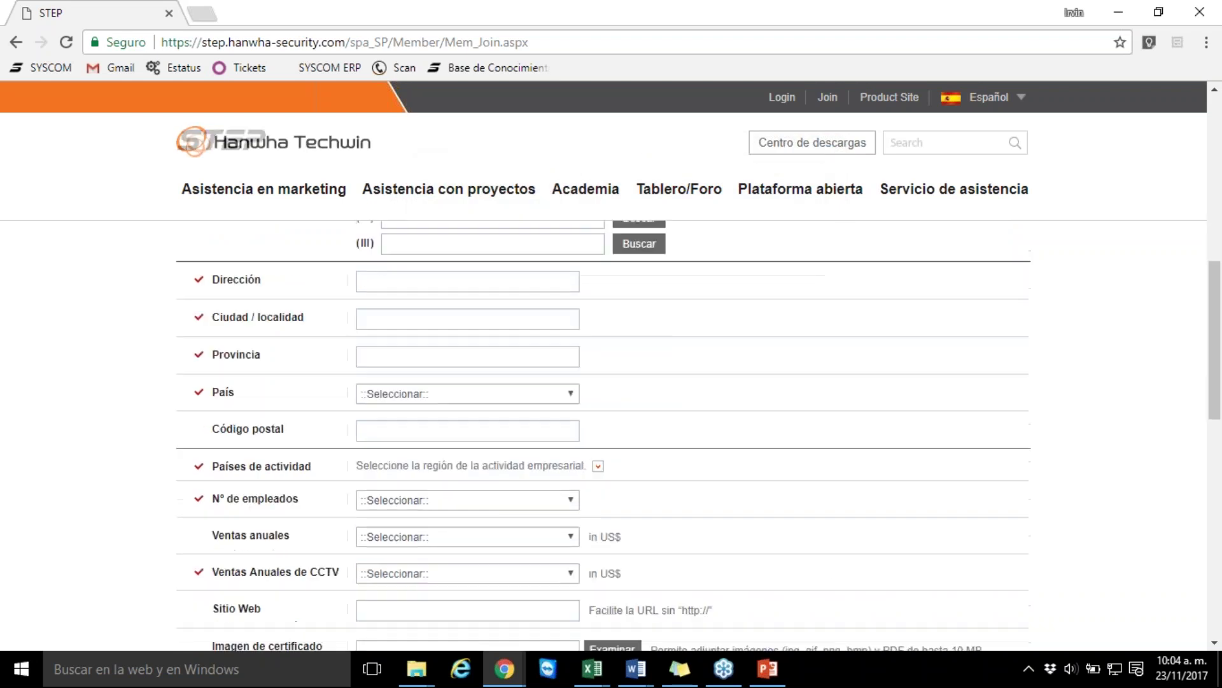
{"action": "scroll", "coordinate": [427, 471], "scroll_direction": "up", "scroll_amount": 3}
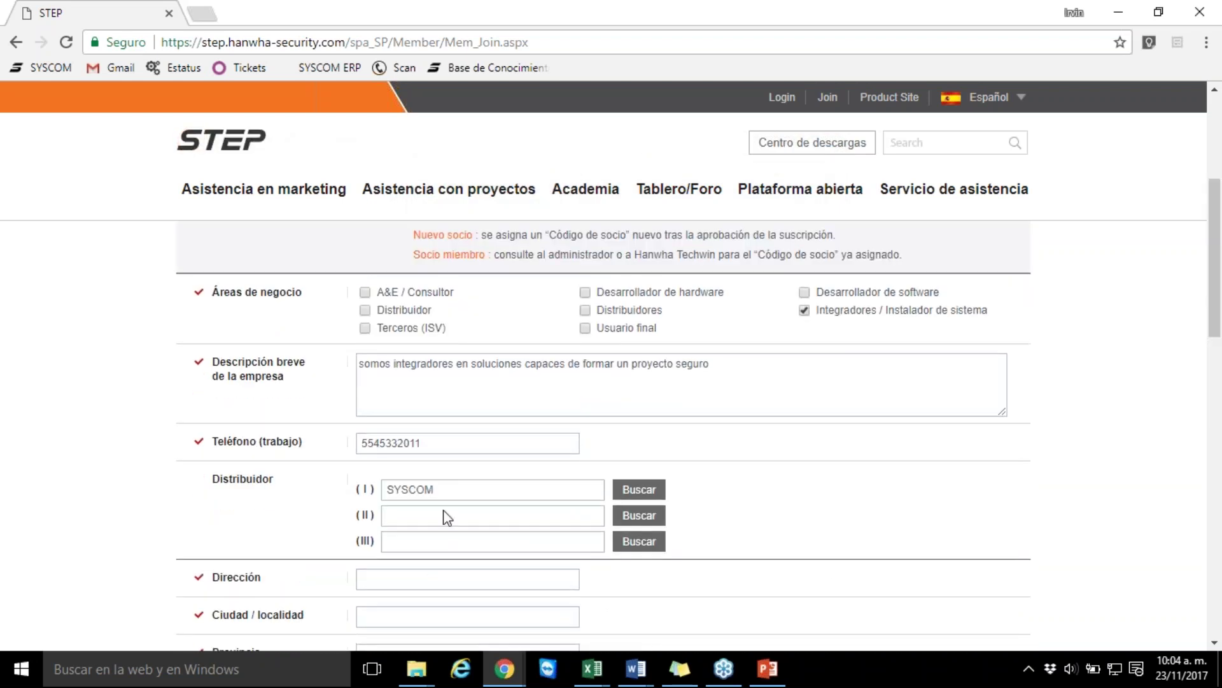
{"action": "scroll", "coordinate": [446, 510], "scroll_direction": "down", "scroll_amount": 3}
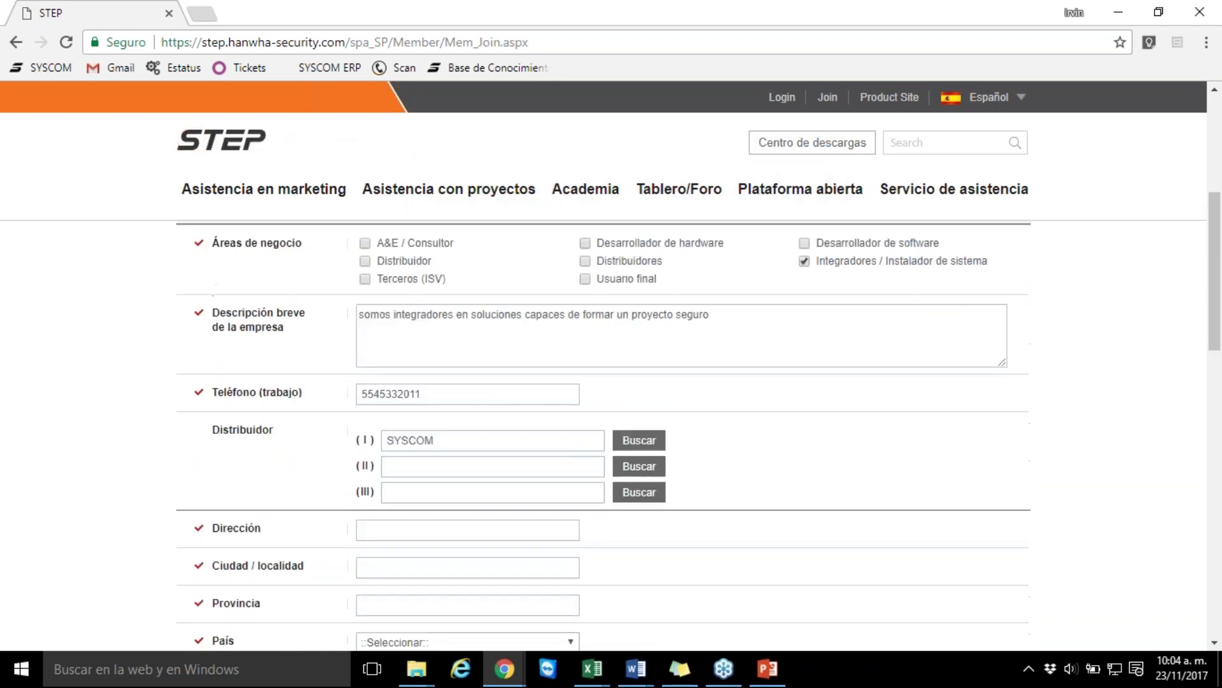
{"action": "scroll", "coordinate": [513, 404], "scroll_direction": "down", "scroll_amount": 2}
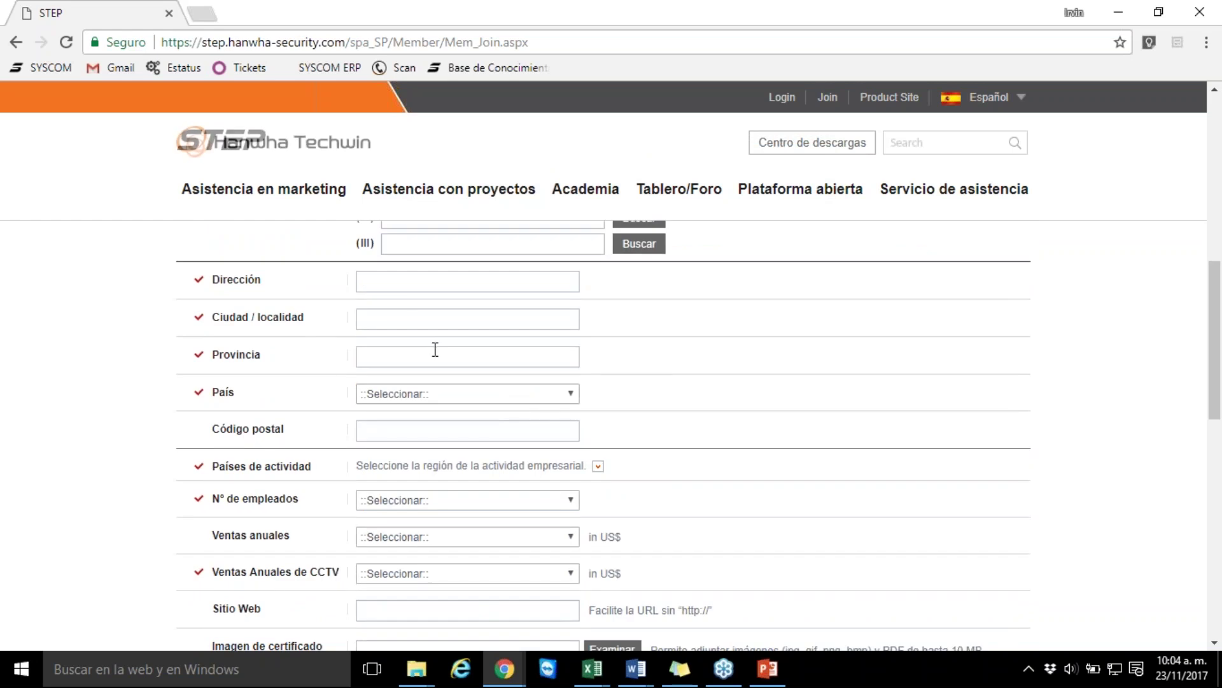
{"action": "left_click", "coordinate": [413, 282]}
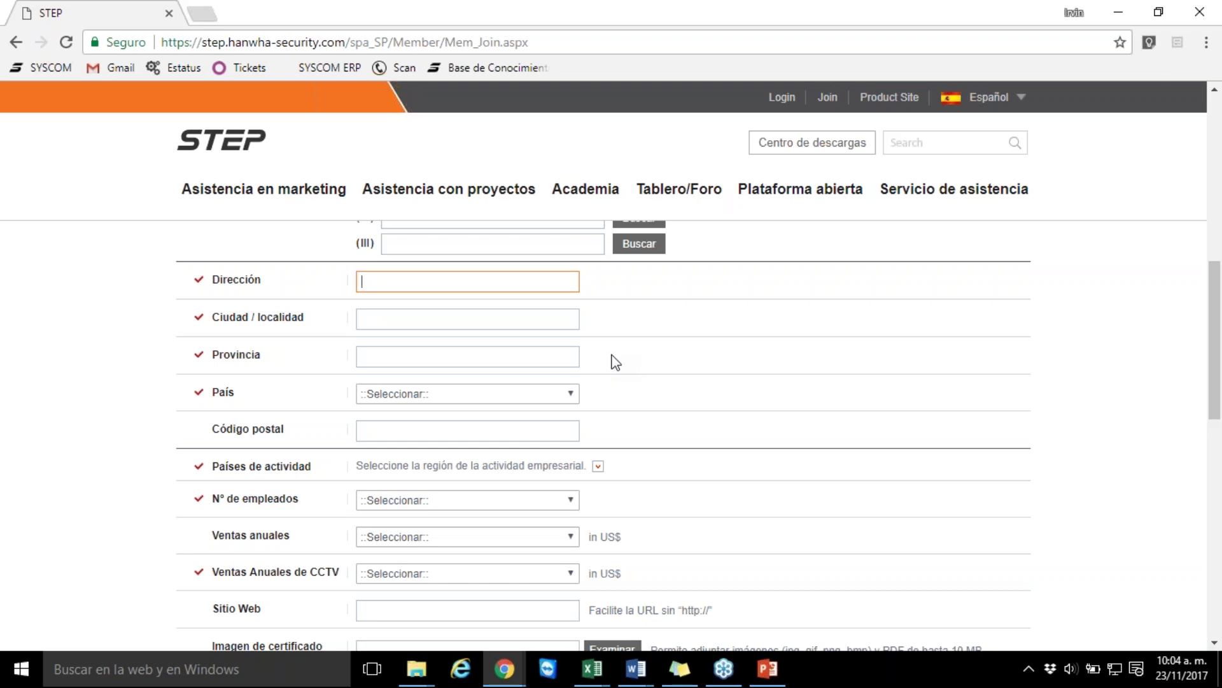
Enter chihuahua as the Dirección, Ciudad and Provincia.
{"action": "type", "text": "chihuahua"}
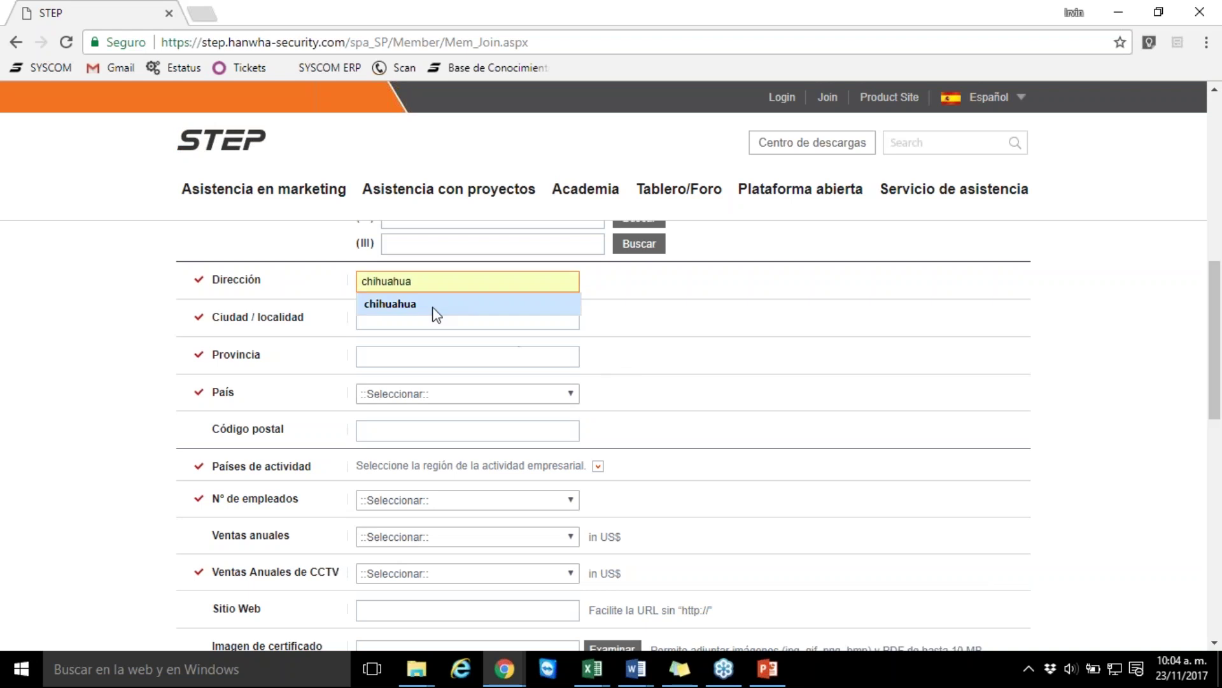
{"action": "left_click", "coordinate": [432, 308]}
{"action": "left_click", "coordinate": [417, 319]}
{"action": "type", "text": "chihuahua"}
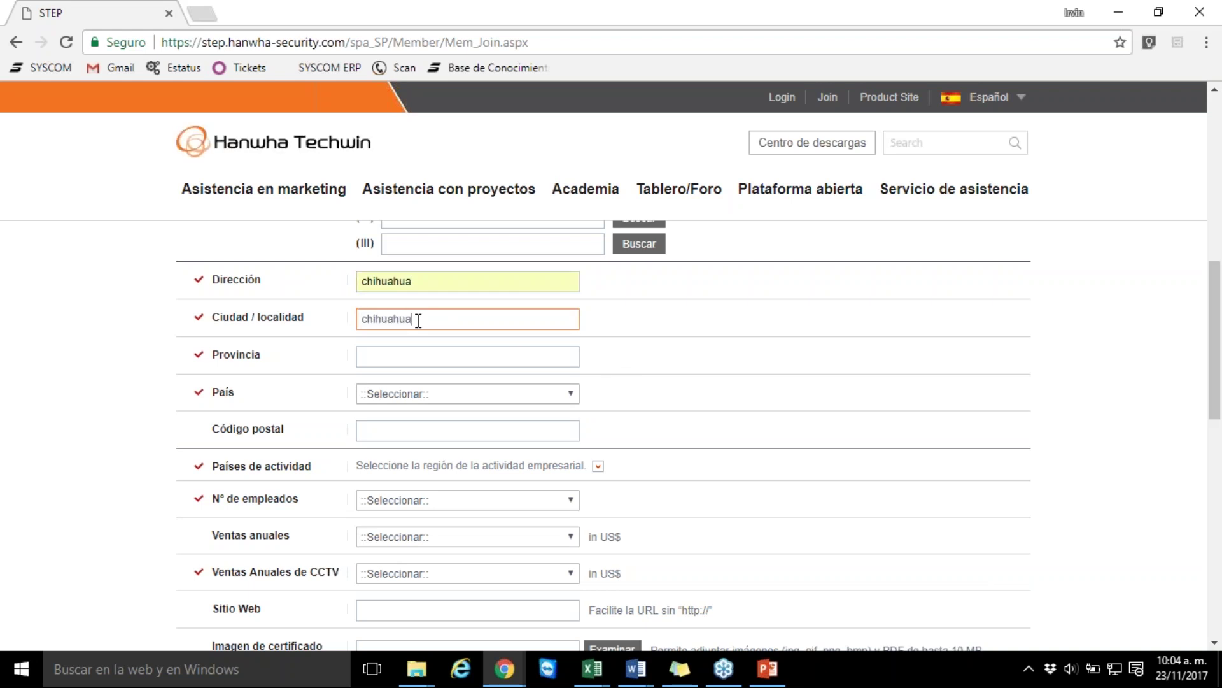
{"action": "left_click", "coordinate": [390, 356]}
{"action": "type", "text": "chihuahua"}
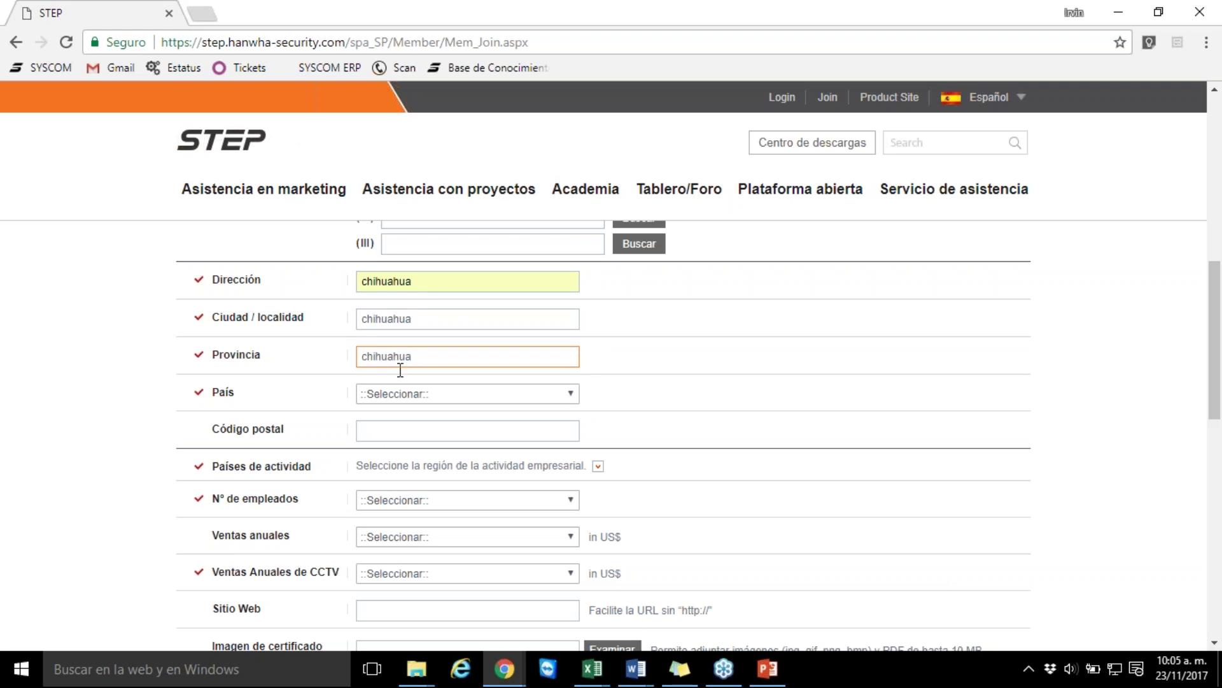
Set País to México and enter the postal code.
{"action": "left_click", "coordinate": [468, 394]}
{"action": "type", "text": "m"}
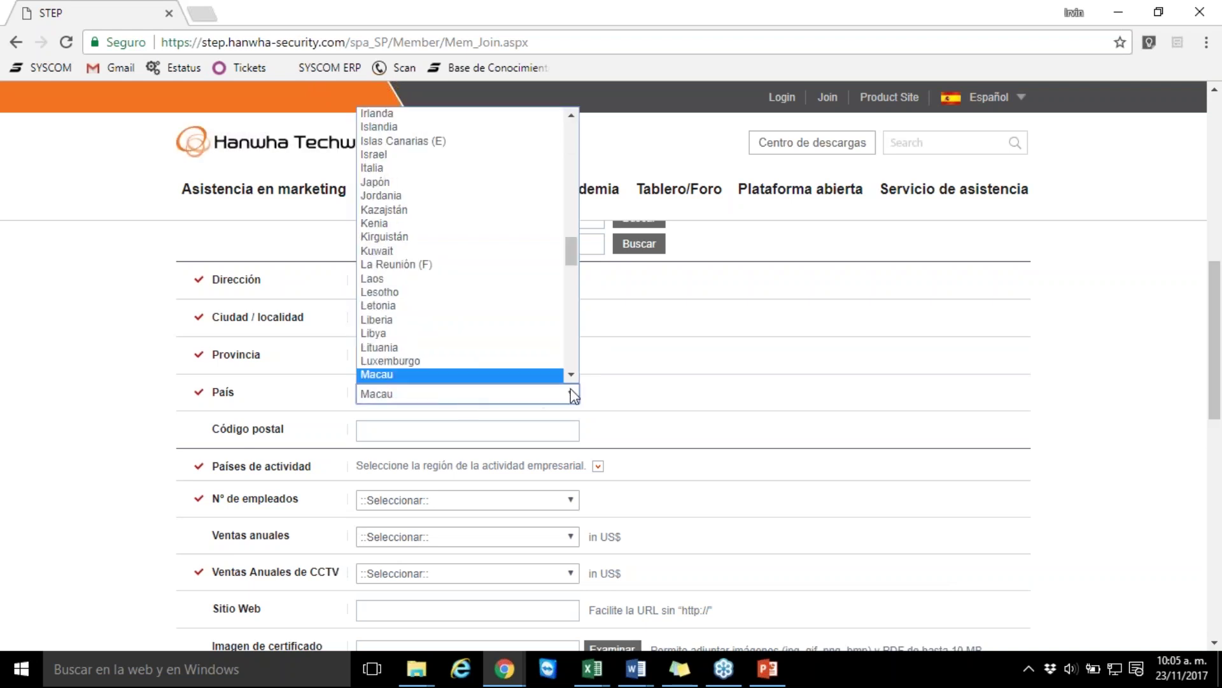
{"action": "left_click", "coordinate": [570, 375]}
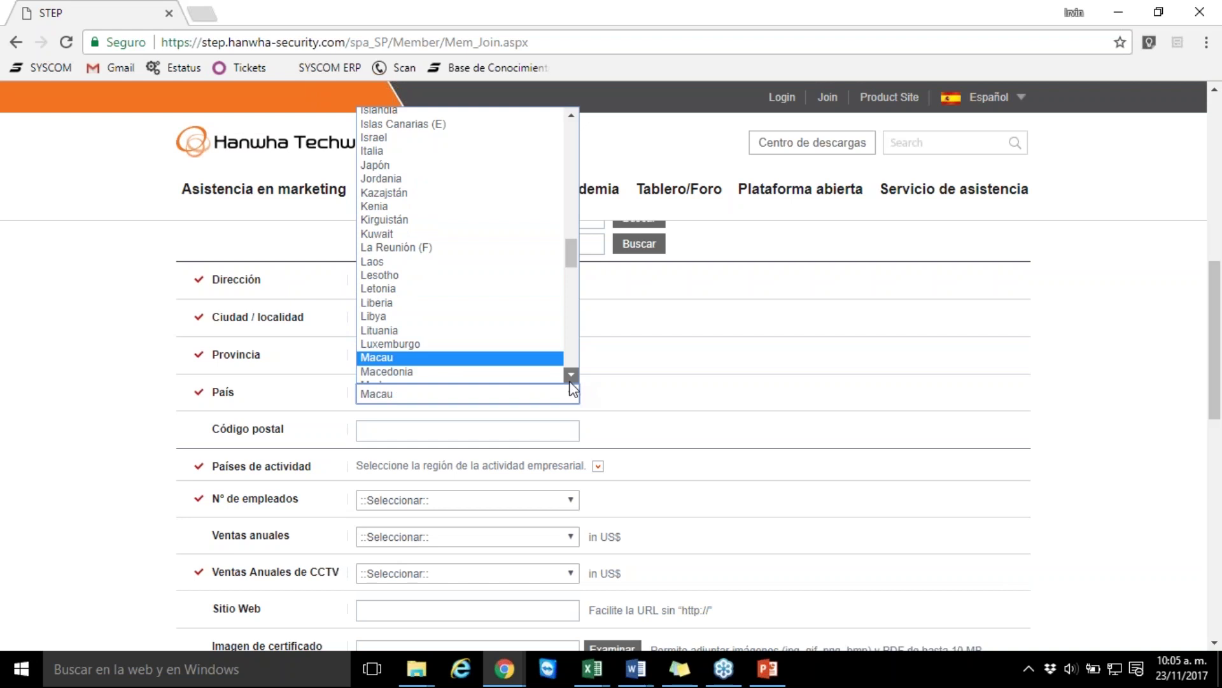
{"action": "left_click", "coordinate": [570, 375]}
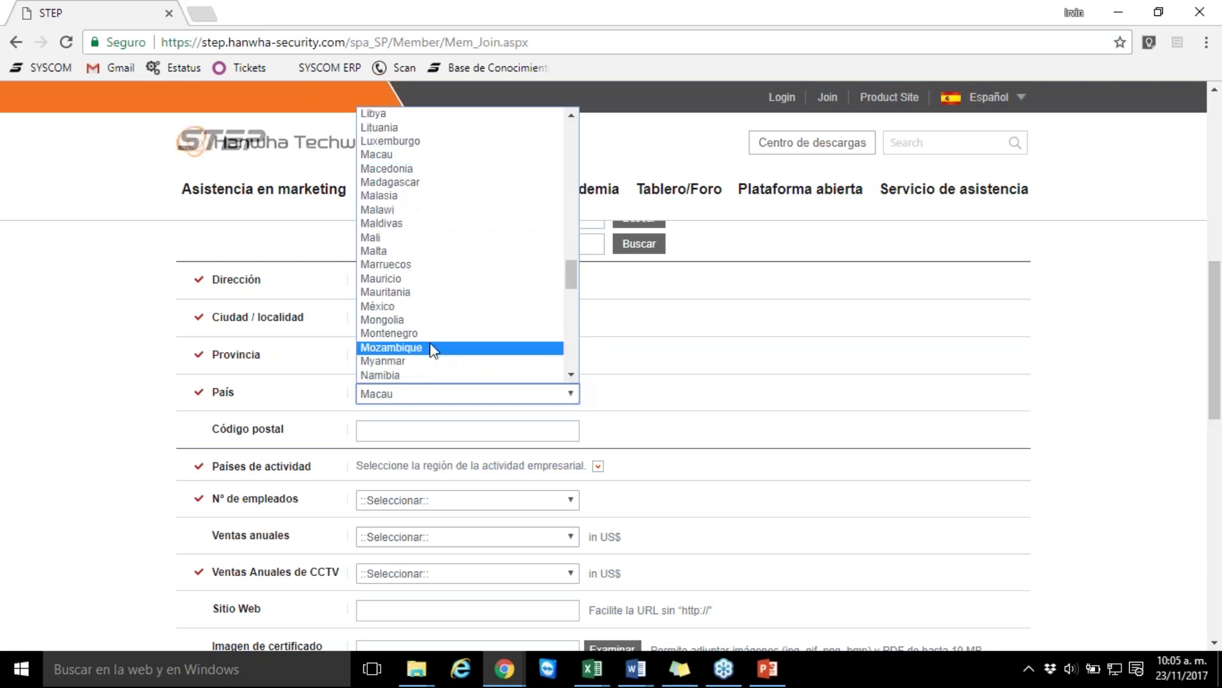
{"action": "left_click", "coordinate": [420, 307]}
{"action": "scroll", "coordinate": [464, 400], "scroll_direction": "down", "scroll_amount": 2}
{"action": "key", "text": "Tab"}
{"action": "type", "text": "13220"}
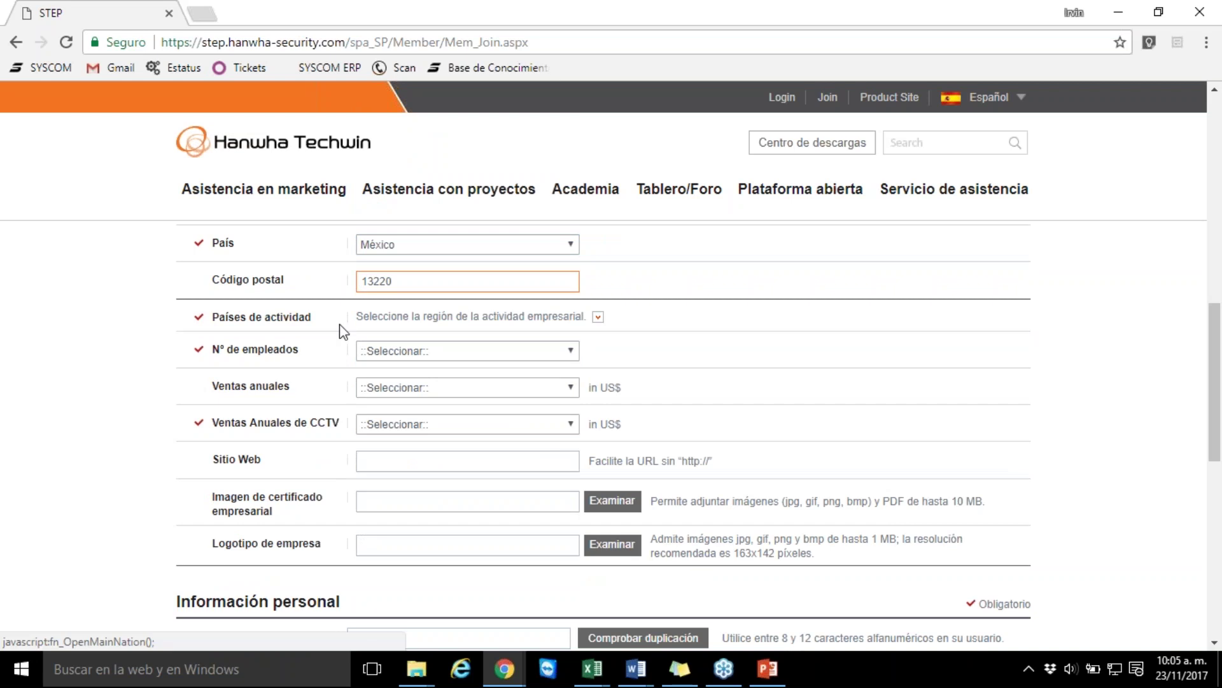
Review the countries-of-activity checklist and collapse it again.
{"action": "left_click", "coordinate": [598, 316]}
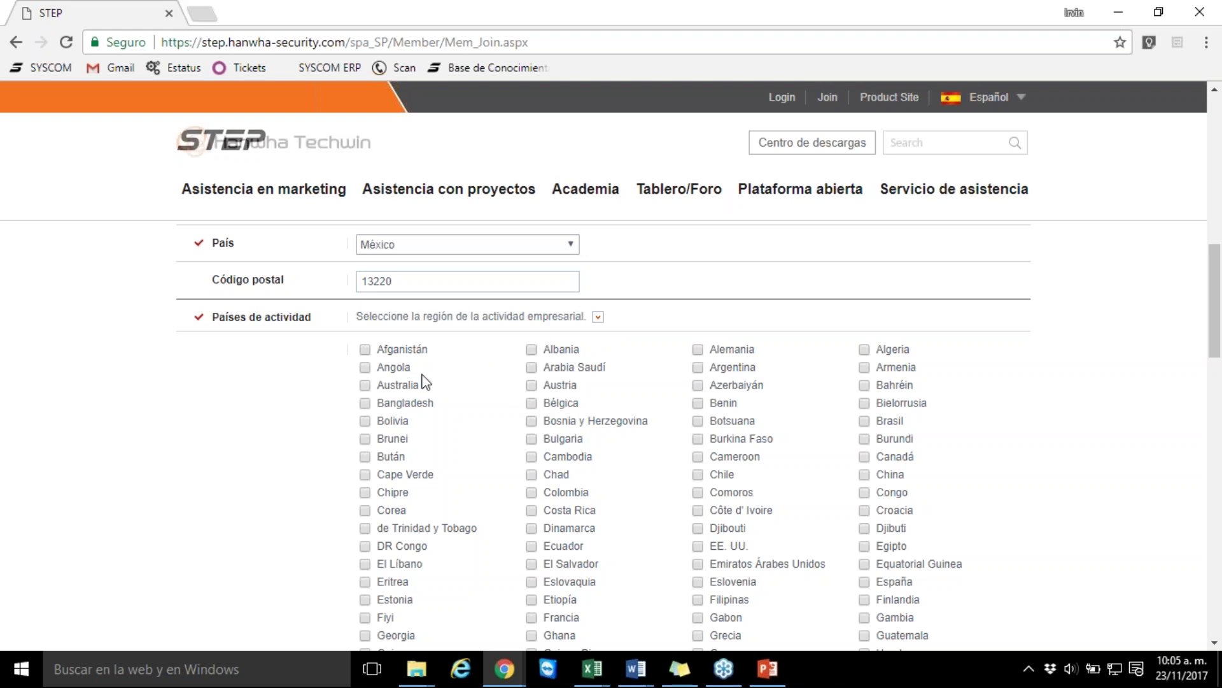
{"action": "scroll", "coordinate": [574, 423], "scroll_direction": "down", "scroll_amount": 5}
{"action": "scroll", "coordinate": [576, 426], "scroll_direction": "up", "scroll_amount": 7}
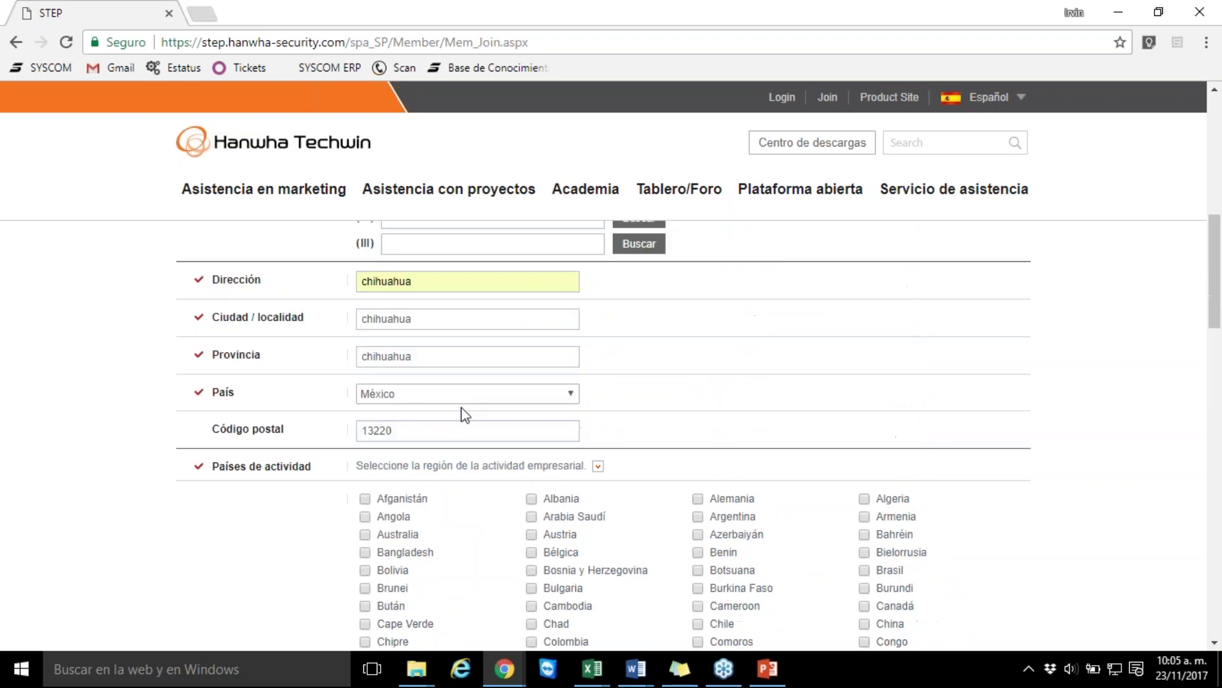
{"action": "left_click", "coordinate": [598, 470]}
{"action": "scroll", "coordinate": [480, 492], "scroll_direction": "down", "scroll_amount": 2}
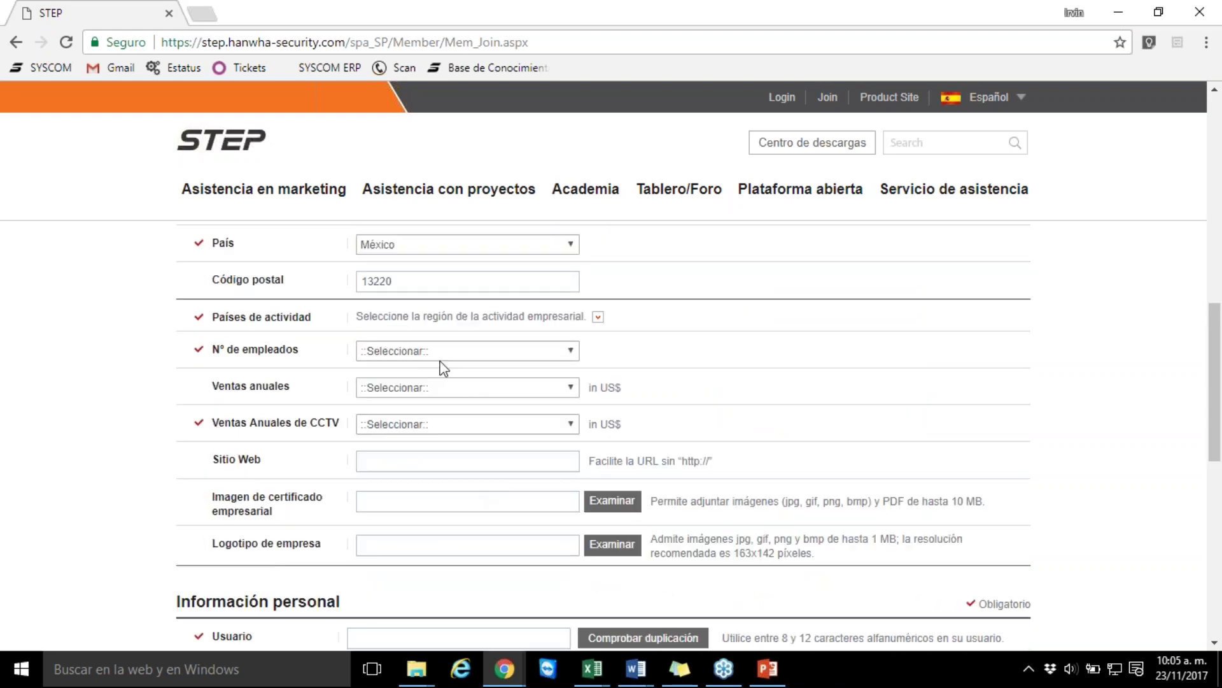
Choose 25~100 employees, annual sales menos de 100.000 $ and CCTV sales menos de 50.000 $.
{"action": "left_click", "coordinate": [478, 358]}
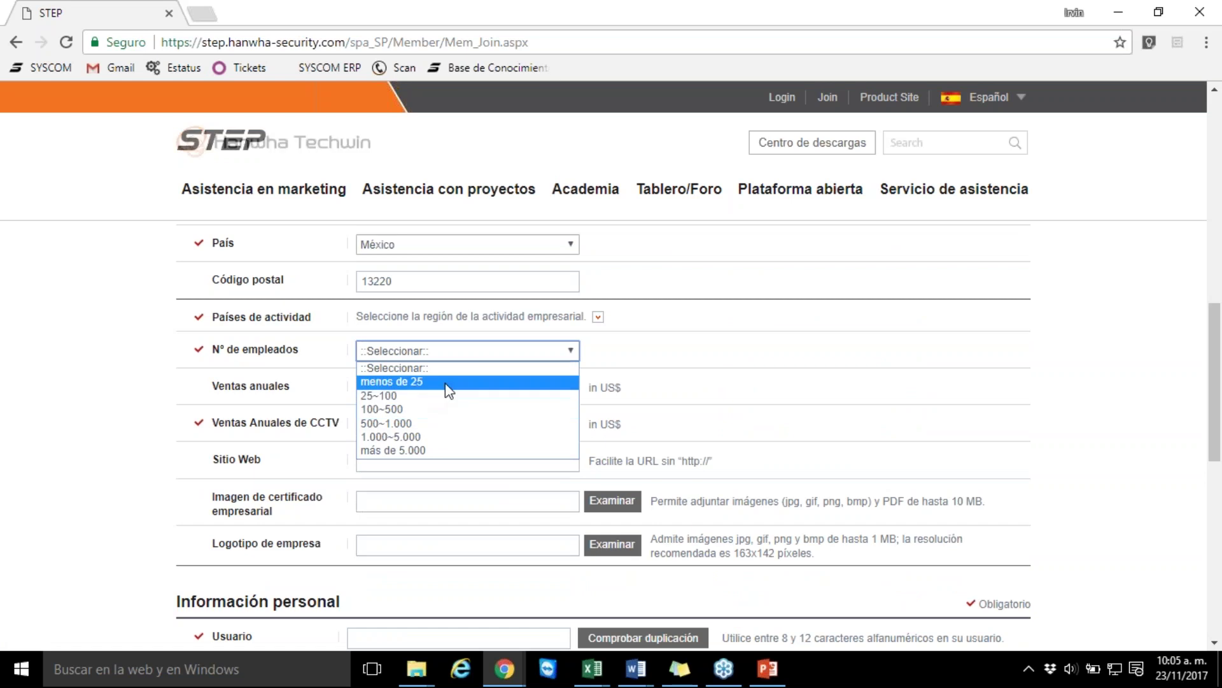
{"action": "left_click", "coordinate": [420, 396]}
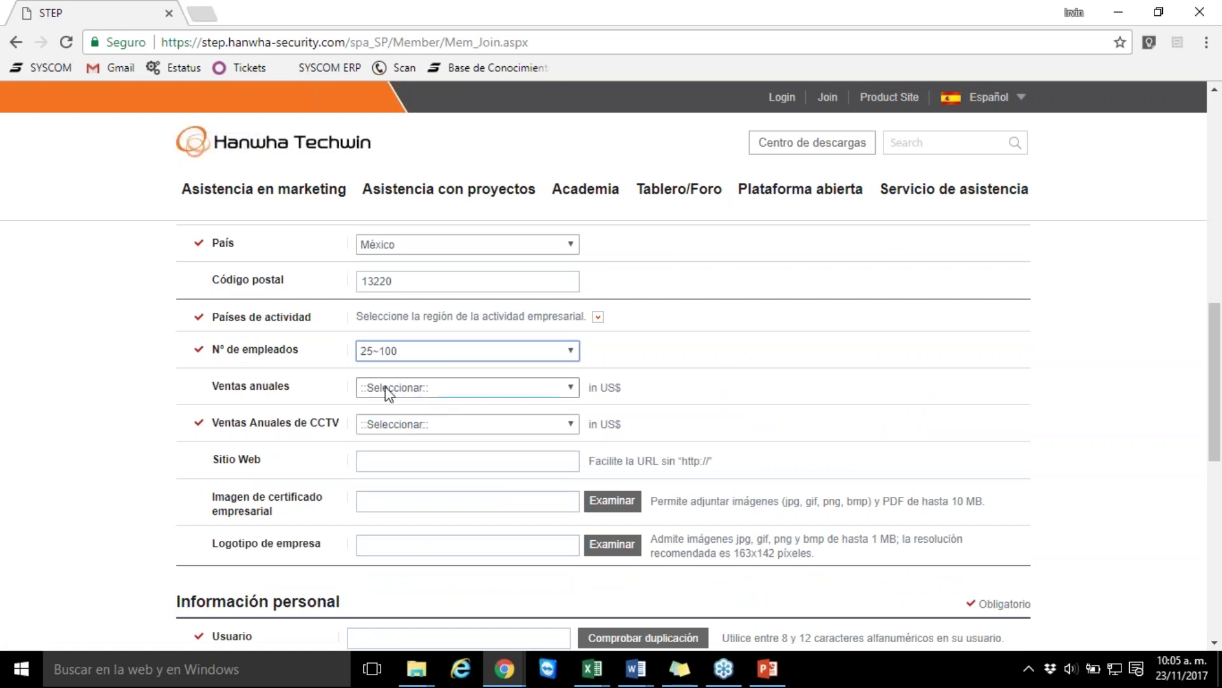
{"action": "left_click", "coordinate": [484, 390]}
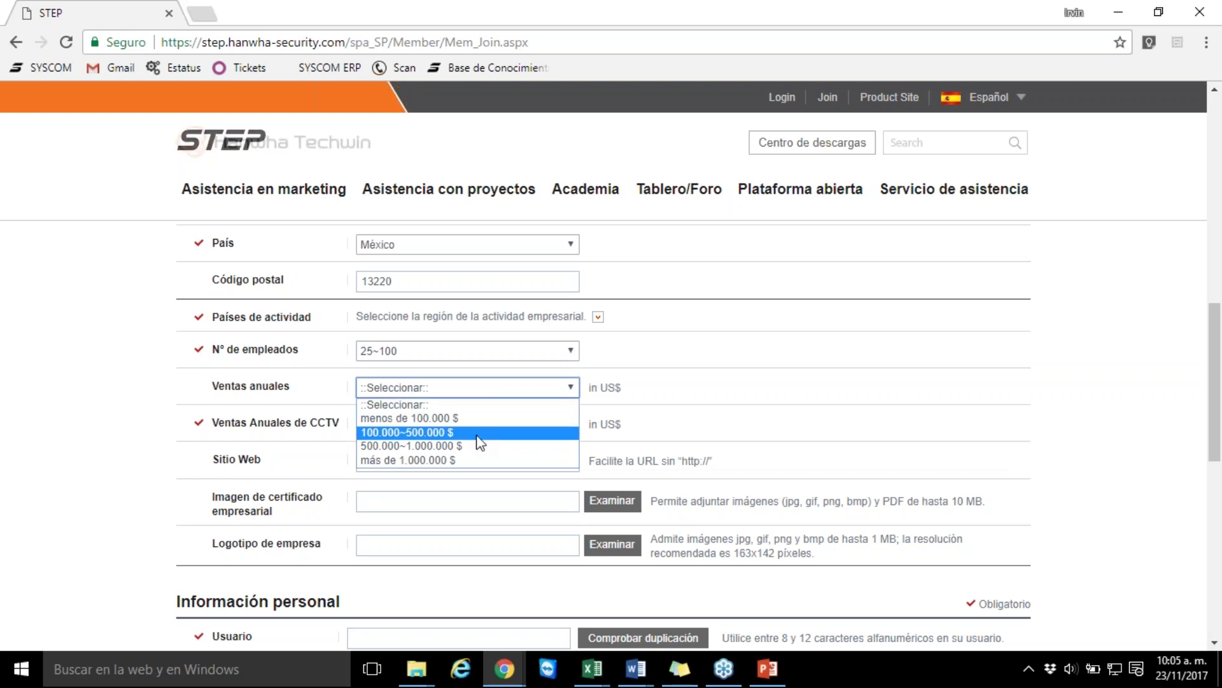
{"action": "left_click", "coordinate": [465, 419]}
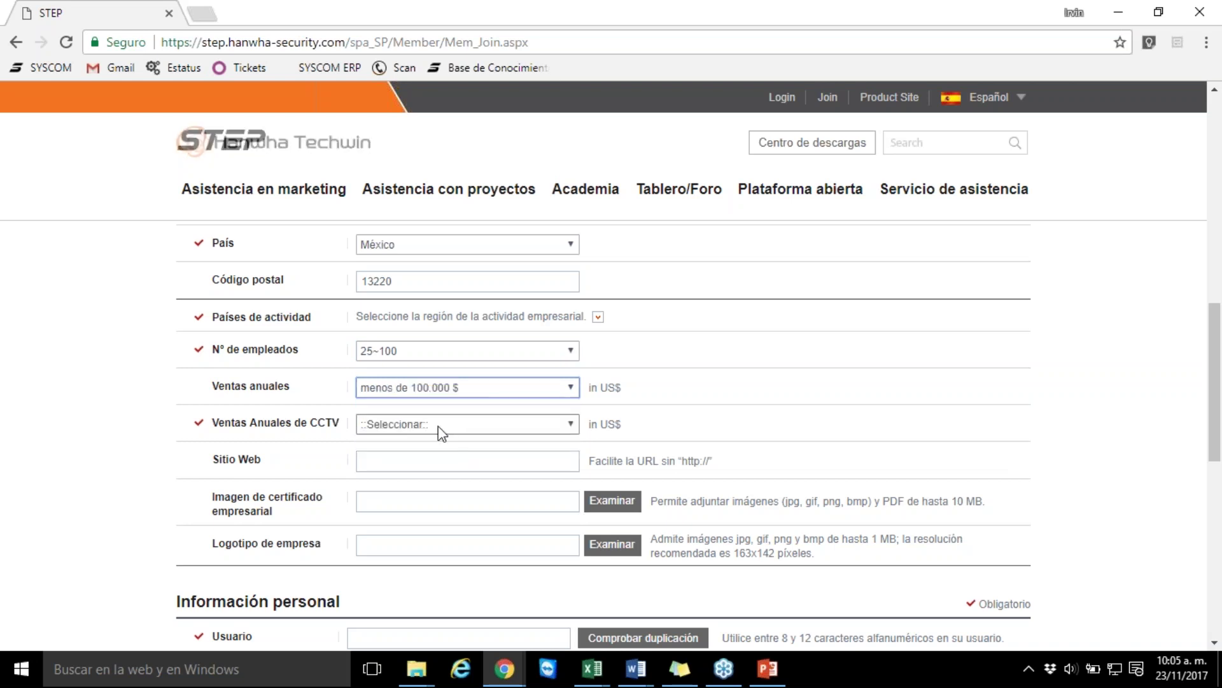
{"action": "left_click", "coordinate": [438, 426]}
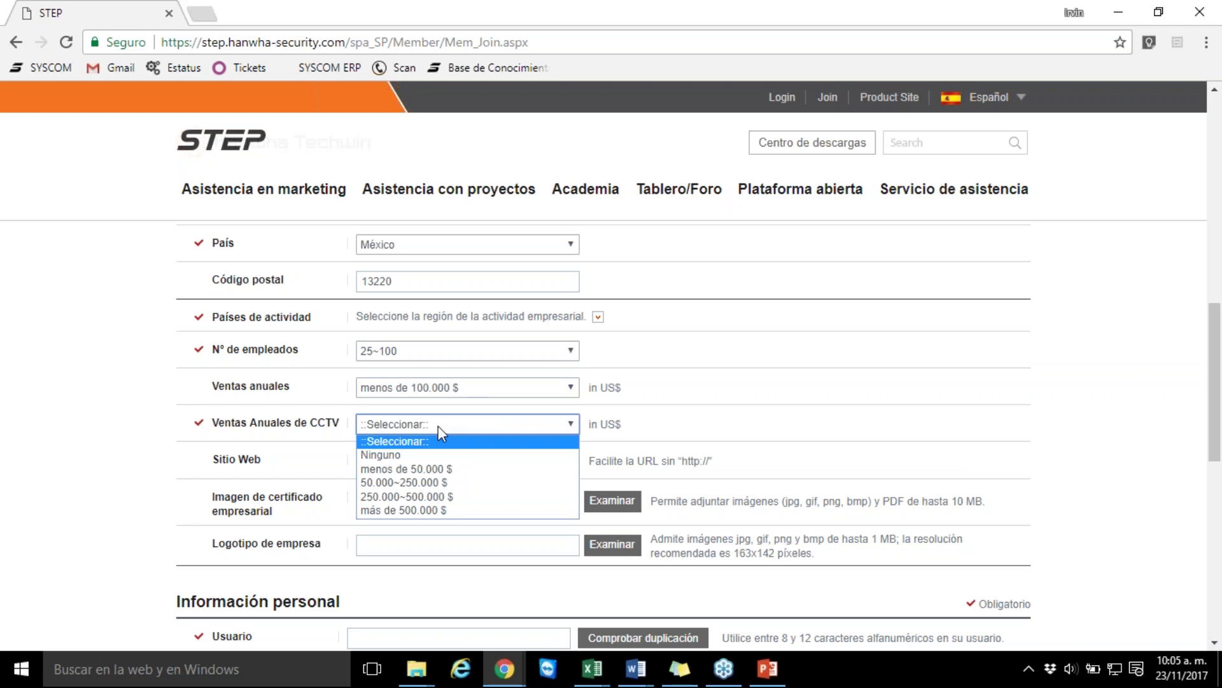
{"action": "left_click", "coordinate": [443, 471]}
{"action": "left_click", "coordinate": [446, 463]}
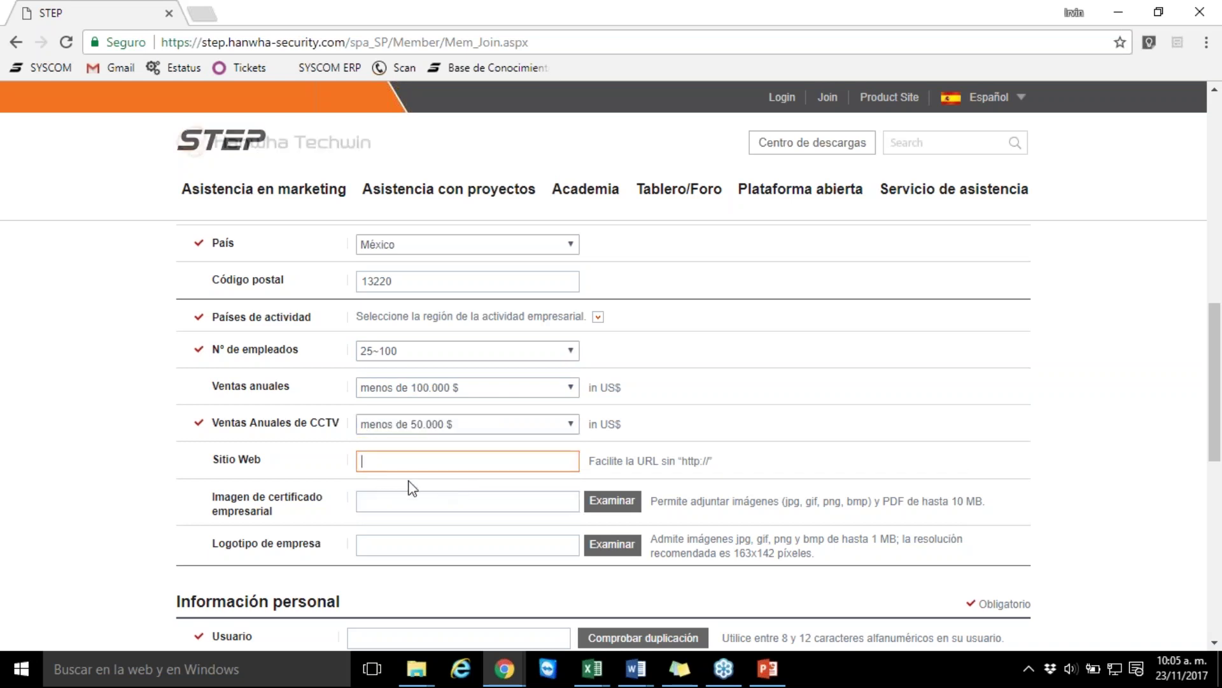
{"action": "scroll", "coordinate": [485, 464], "scroll_direction": "down", "scroll_amount": 2}
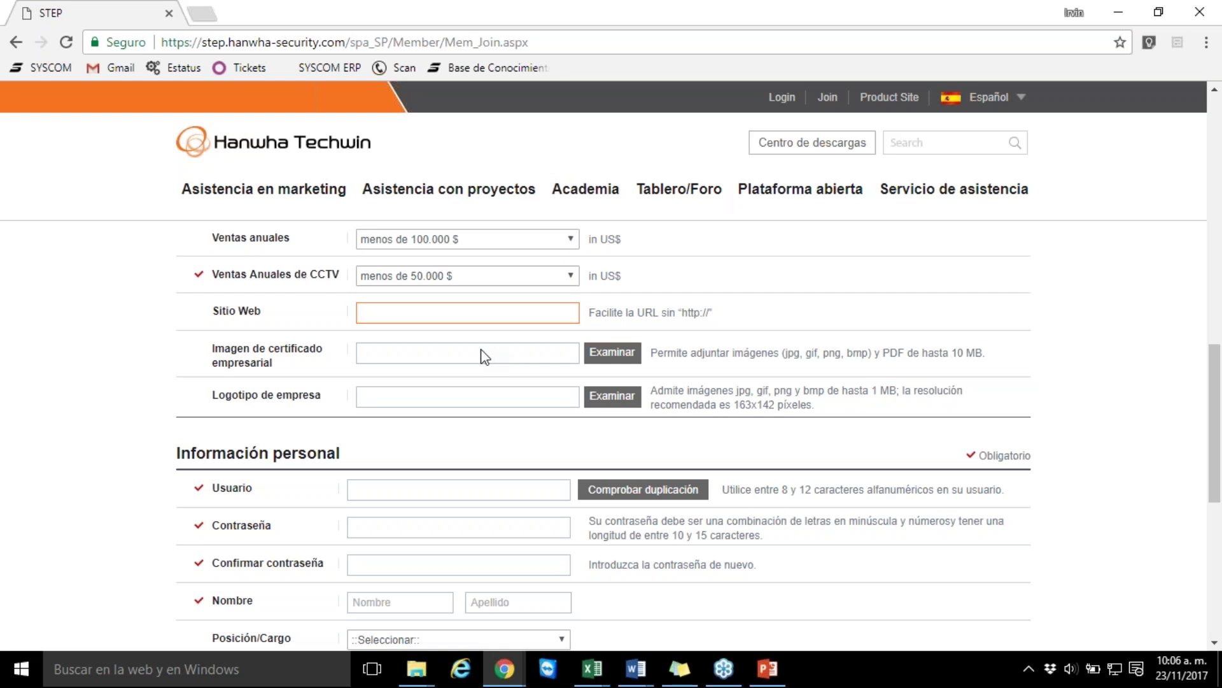
{"action": "left_click", "coordinate": [389, 399]}
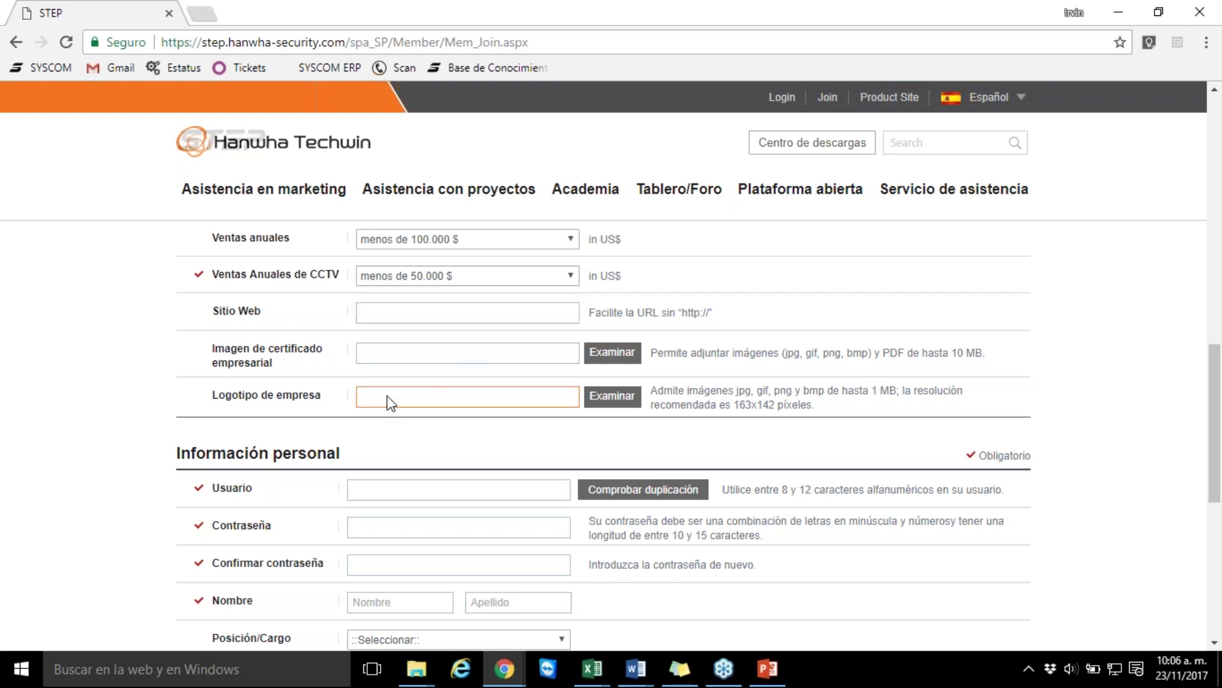
Type an initial username in Usuario and move to the password field.
{"action": "scroll", "coordinate": [496, 417], "scroll_direction": "down", "scroll_amount": 2}
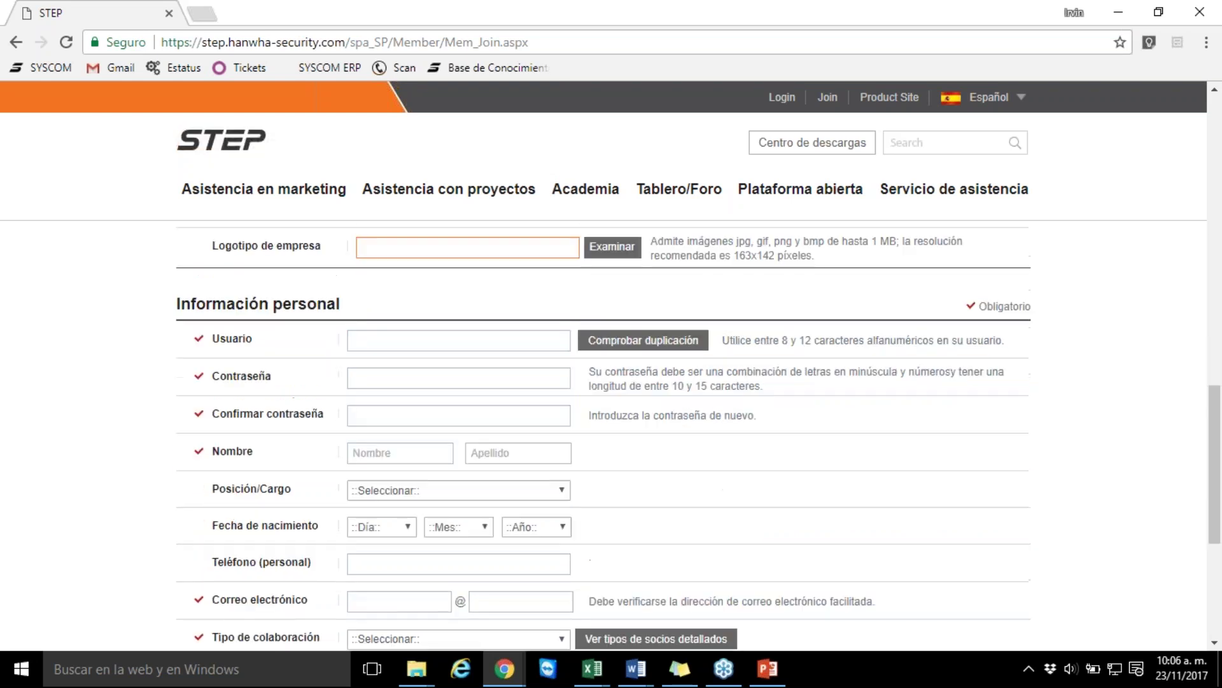
{"action": "left_click", "coordinate": [387, 341]}
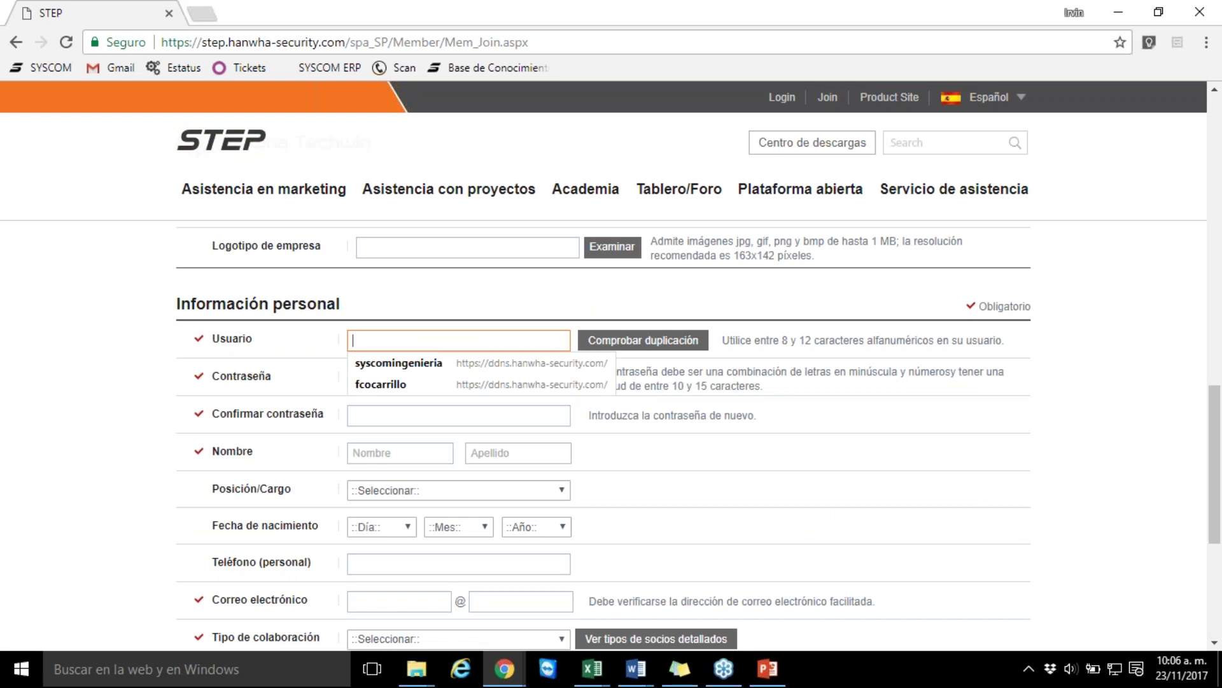
{"action": "left_click", "coordinate": [420, 376]}
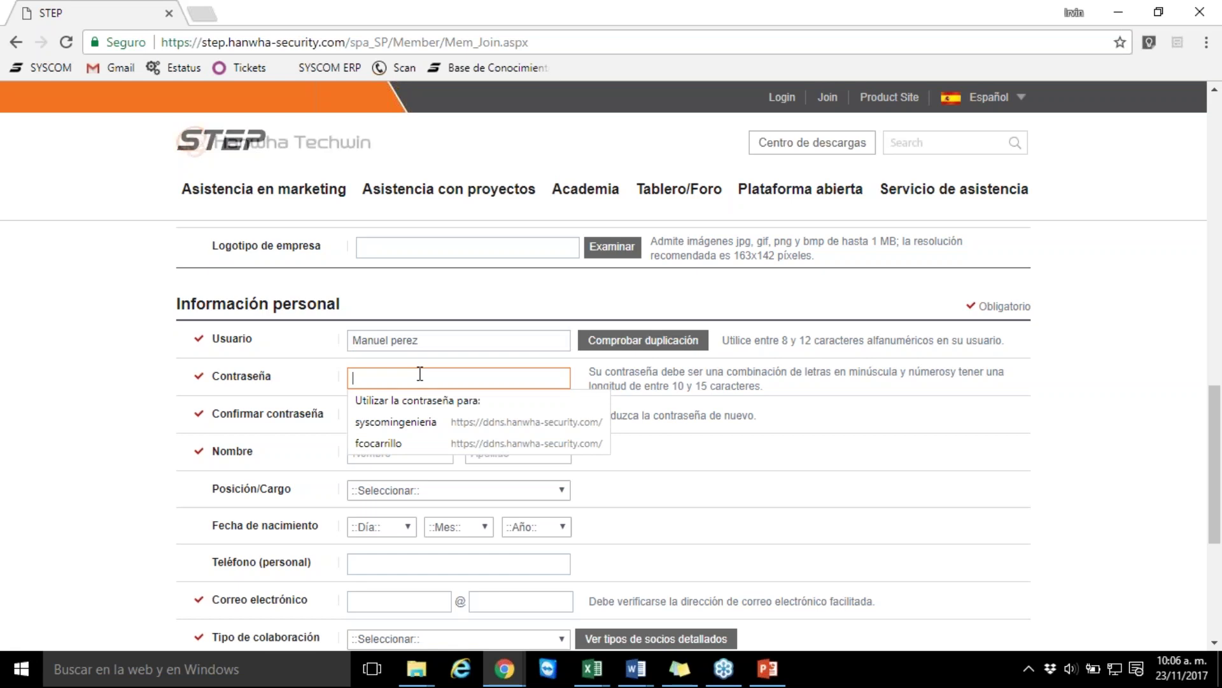
Dismiss the saved-password suggestions and clear the Usuario field to start over.
{"action": "left_click", "coordinate": [570, 475]}
{"action": "left_click", "coordinate": [413, 376]}
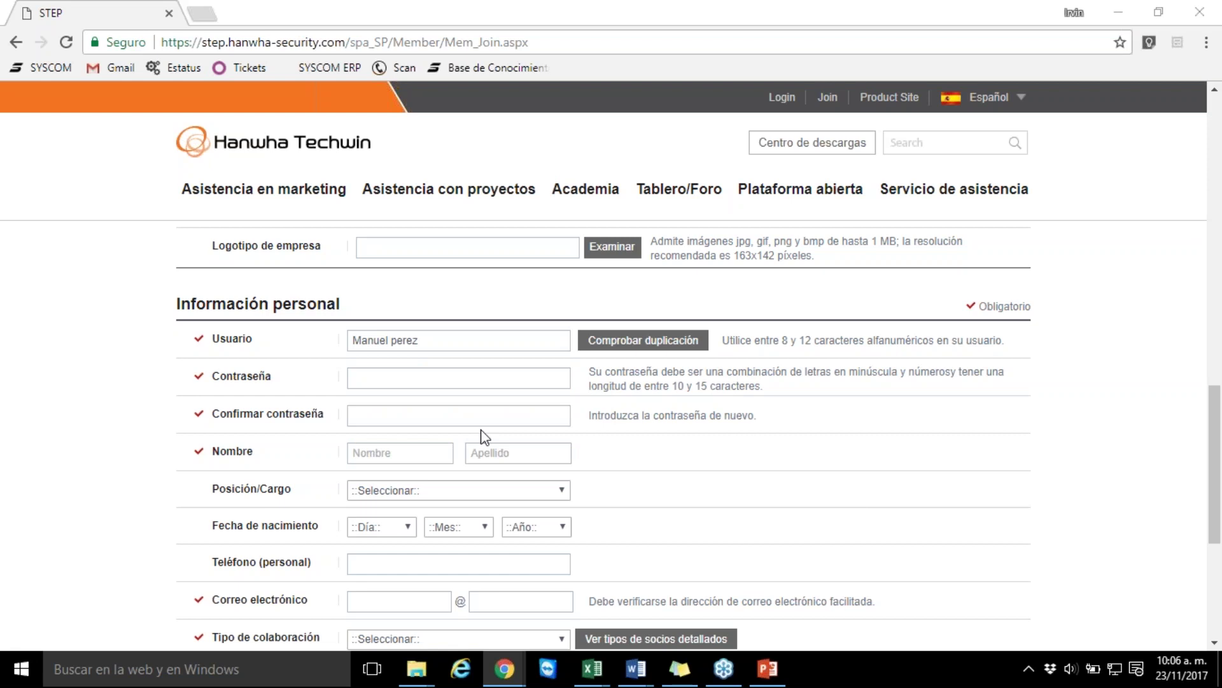
{"action": "left_click", "coordinate": [443, 340]}
{"action": "left_click", "coordinate": [422, 376]}
{"action": "left_click", "coordinate": [448, 340]}
{"action": "key", "text": "BackSpace"}
{"action": "key", "text": "BackSpace"}
{"action": "key", "text": "BackSpace"}
{"action": "key", "text": "BackSpace"}
{"action": "key", "text": "BackSpace"}
{"action": "key", "text": "BackSpace"}
{"action": "key", "text": "BackSpace"}
{"action": "key", "text": "BackSpace"}
{"action": "key", "text": "BackSpace"}
{"action": "key", "text": "BackSpace"}
{"action": "key", "text": "BackSpace"}
{"action": "key", "text": "BackSpace"}
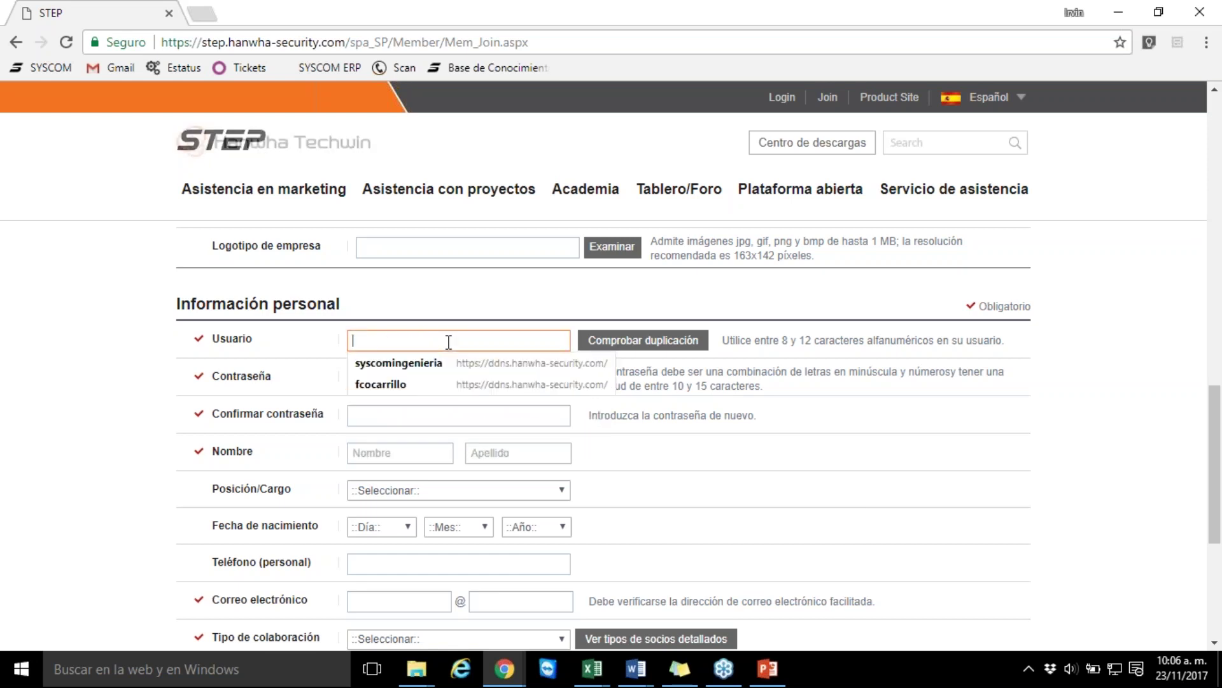
{"action": "left_click", "coordinate": [418, 347]}
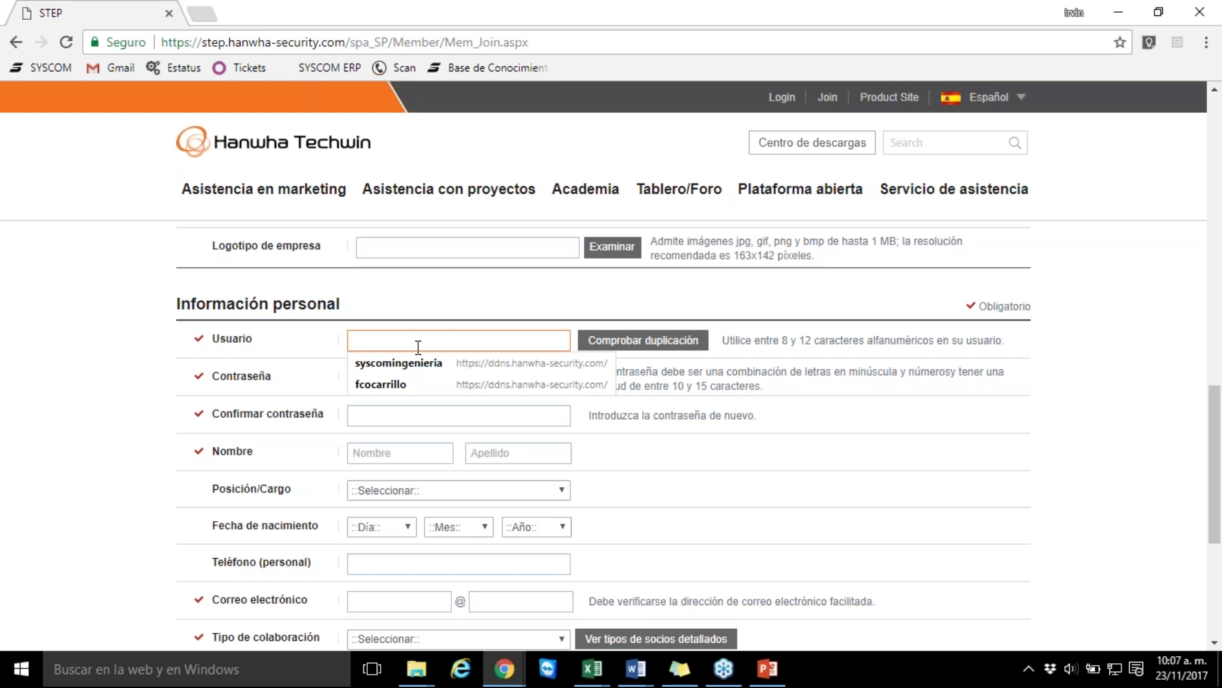
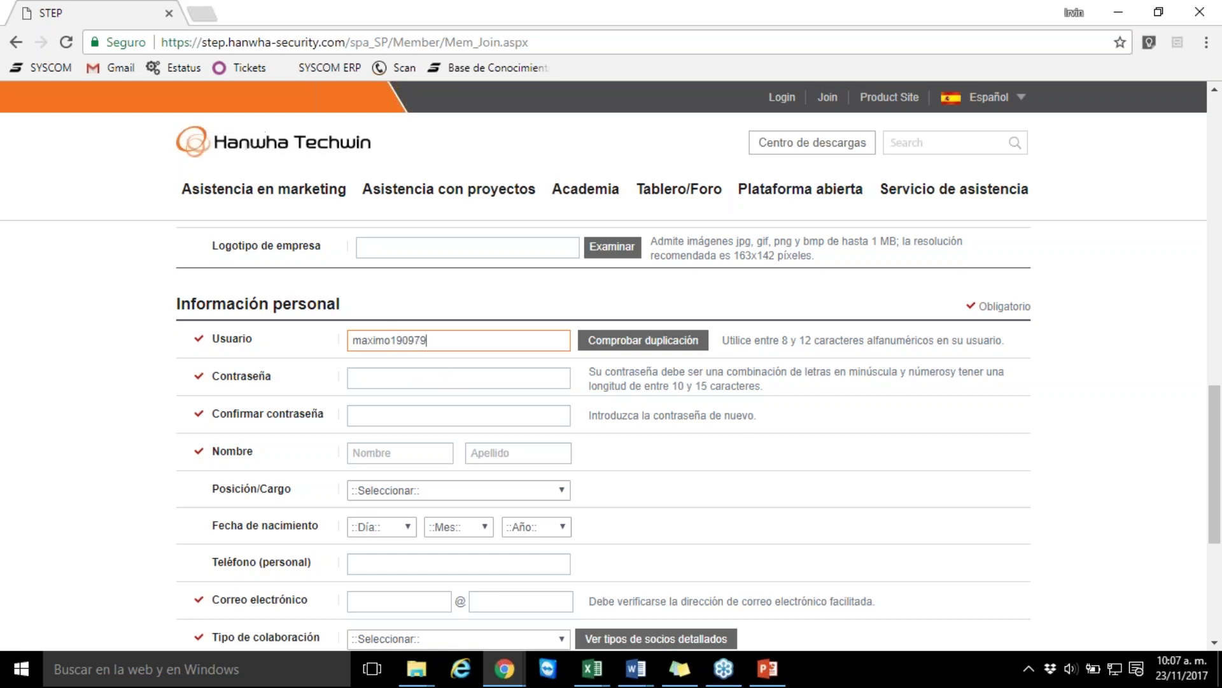
Enter the new username and confirm its availability with Comprobar duplicación.
{"action": "left_click", "coordinate": [432, 378]}
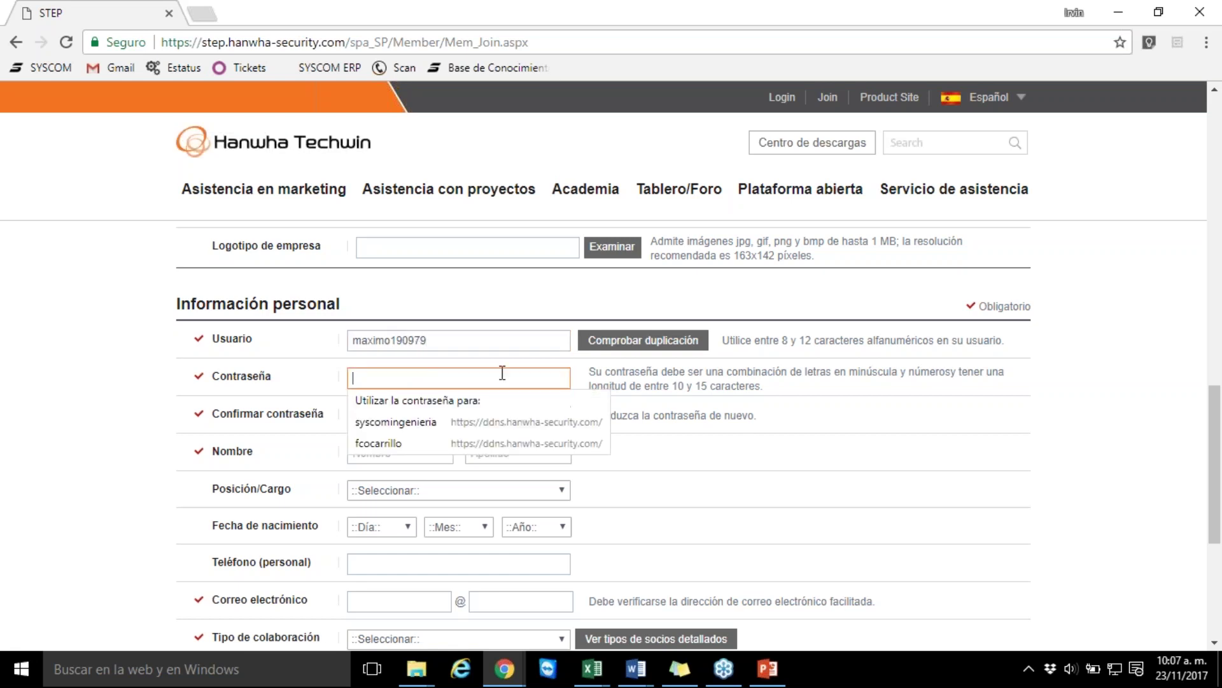
{"action": "left_click", "coordinate": [543, 349]}
{"action": "left_click", "coordinate": [643, 340]}
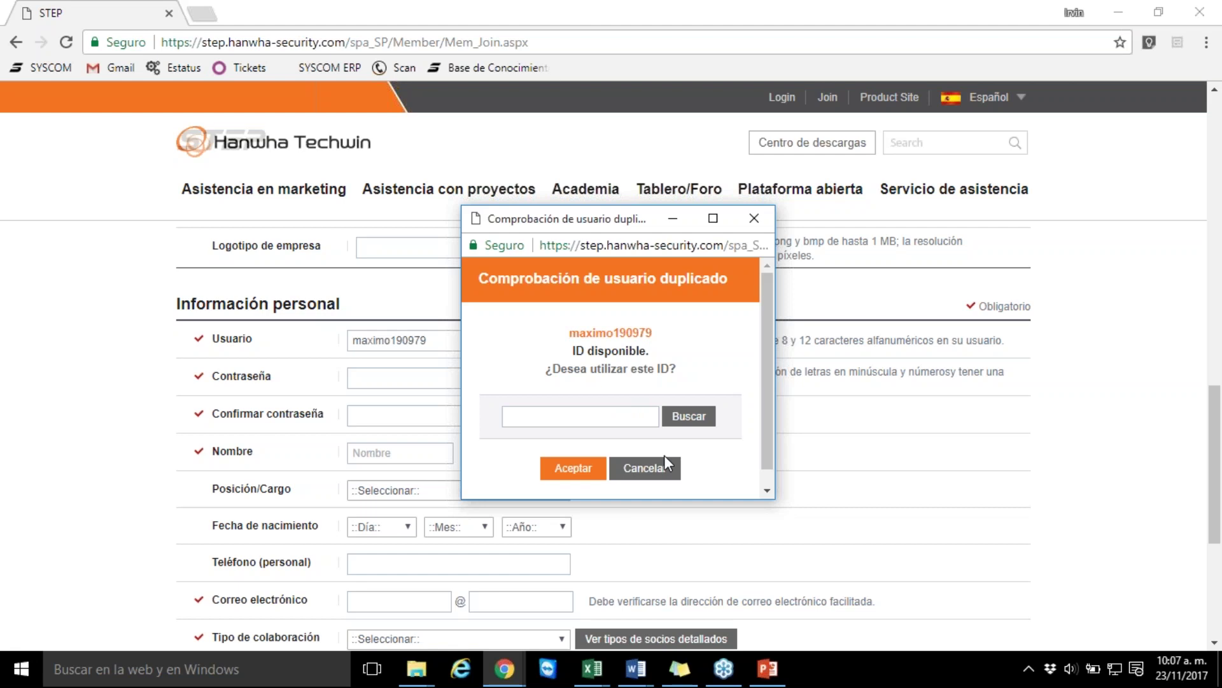
{"action": "left_click", "coordinate": [584, 468]}
{"action": "left_click", "coordinate": [449, 381]}
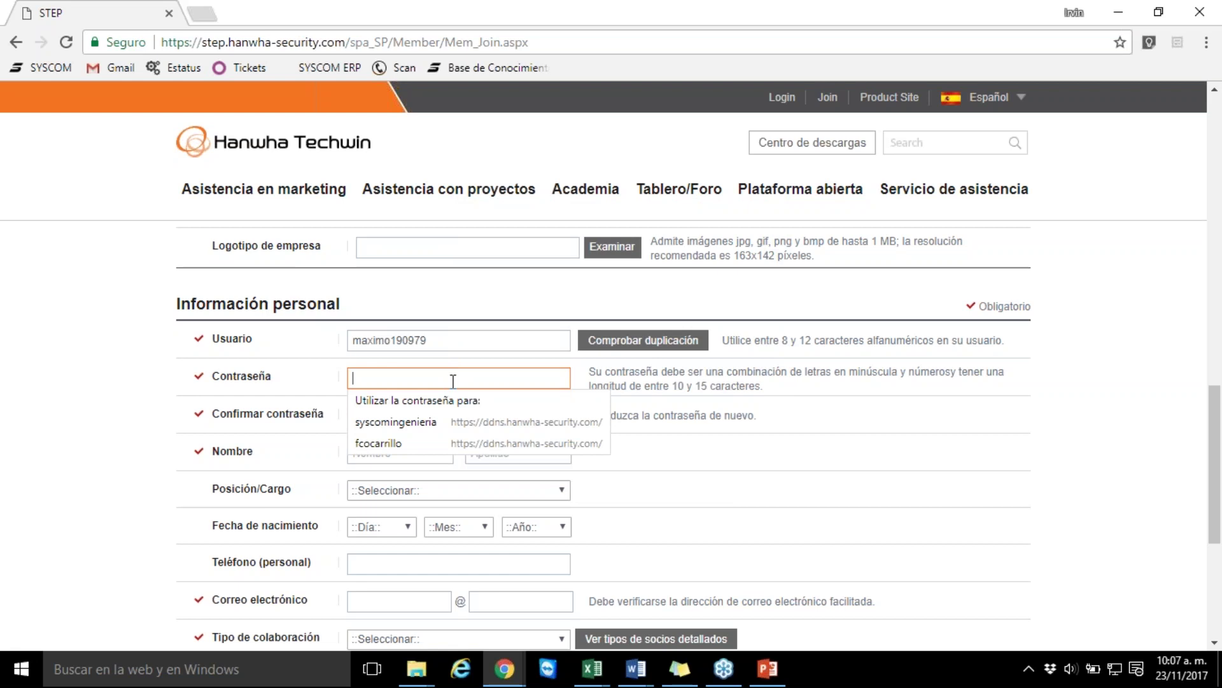
Enter the account password in Contraseña and repeat it in Confirmar contraseña.
{"action": "type", "text": "••••••••"}
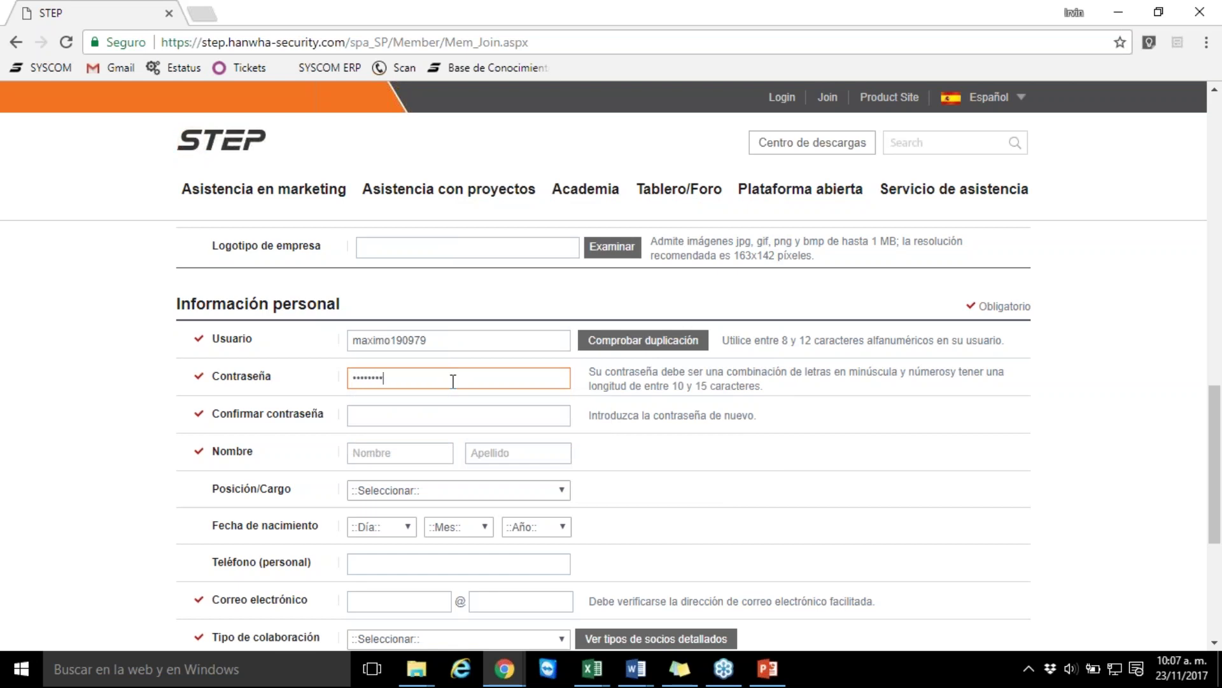
{"action": "left_click", "coordinate": [419, 415]}
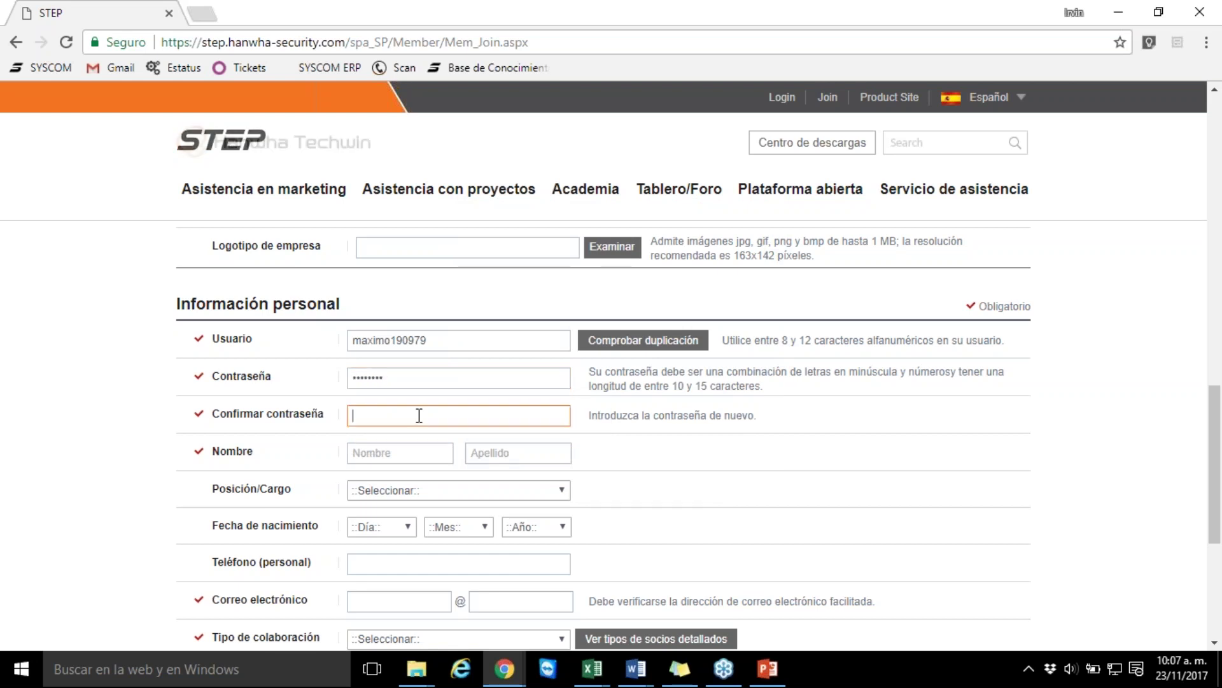
{"action": "type", "text": "••••••••"}
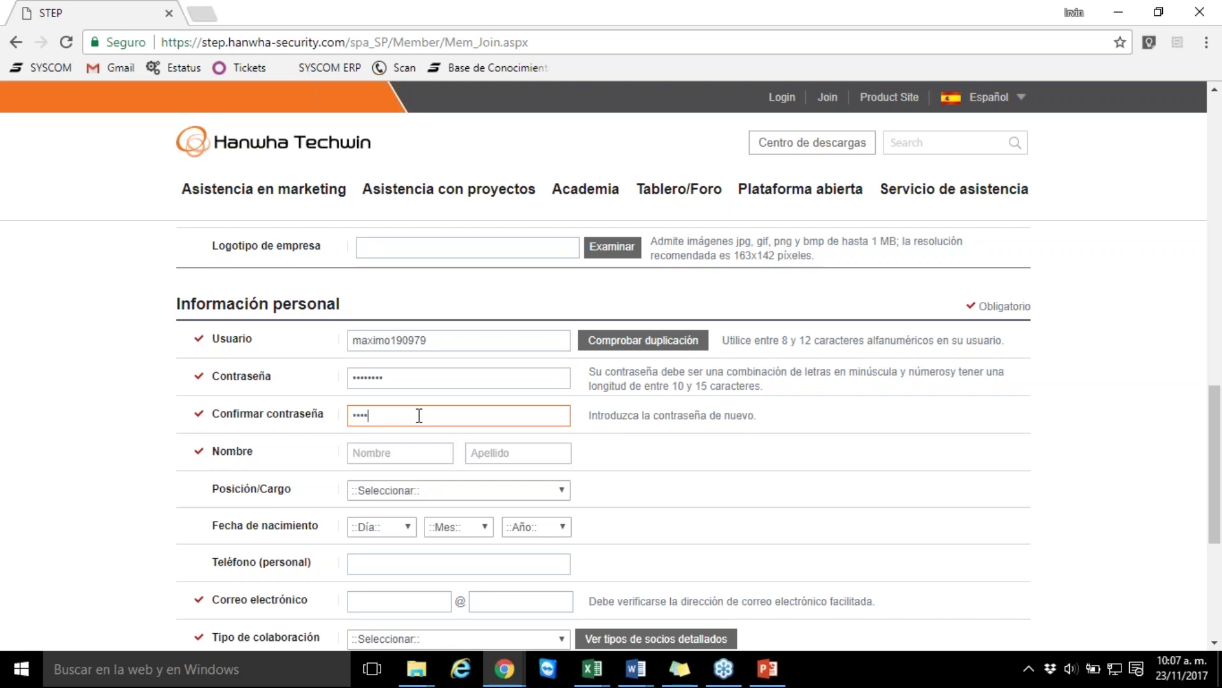
Fill in the first name and surname, and set Posición/Cargo to Director.
{"action": "left_click", "coordinate": [410, 454]}
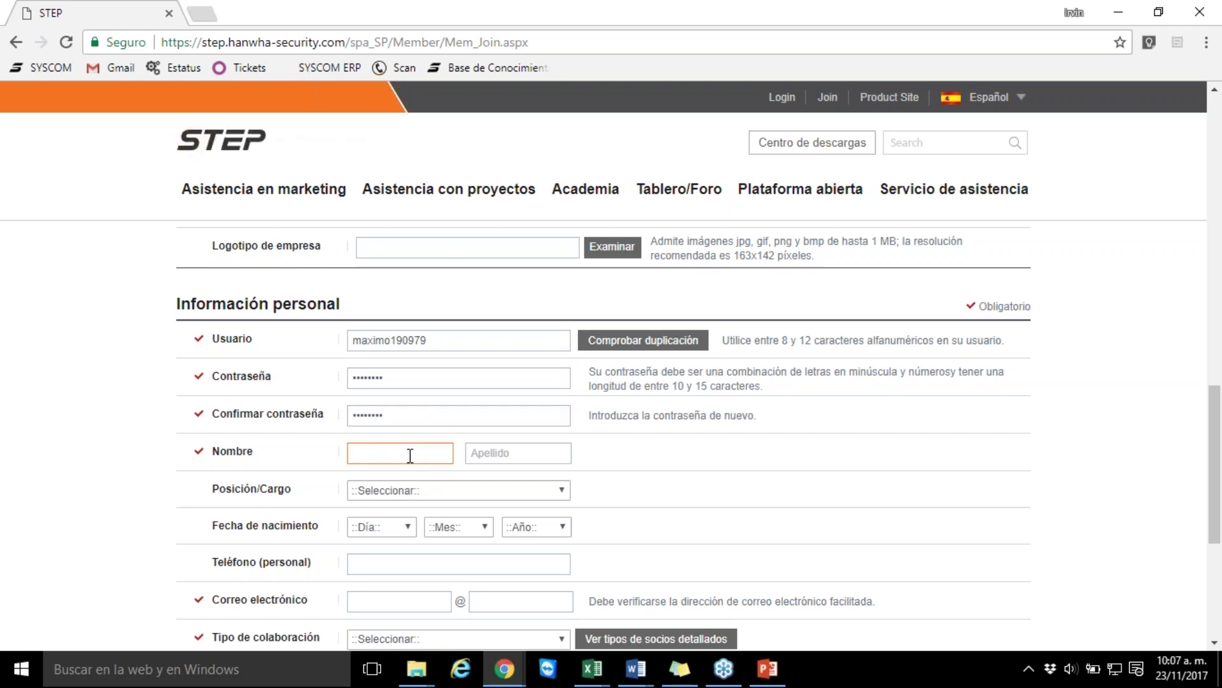
{"action": "left_click", "coordinate": [516, 458]}
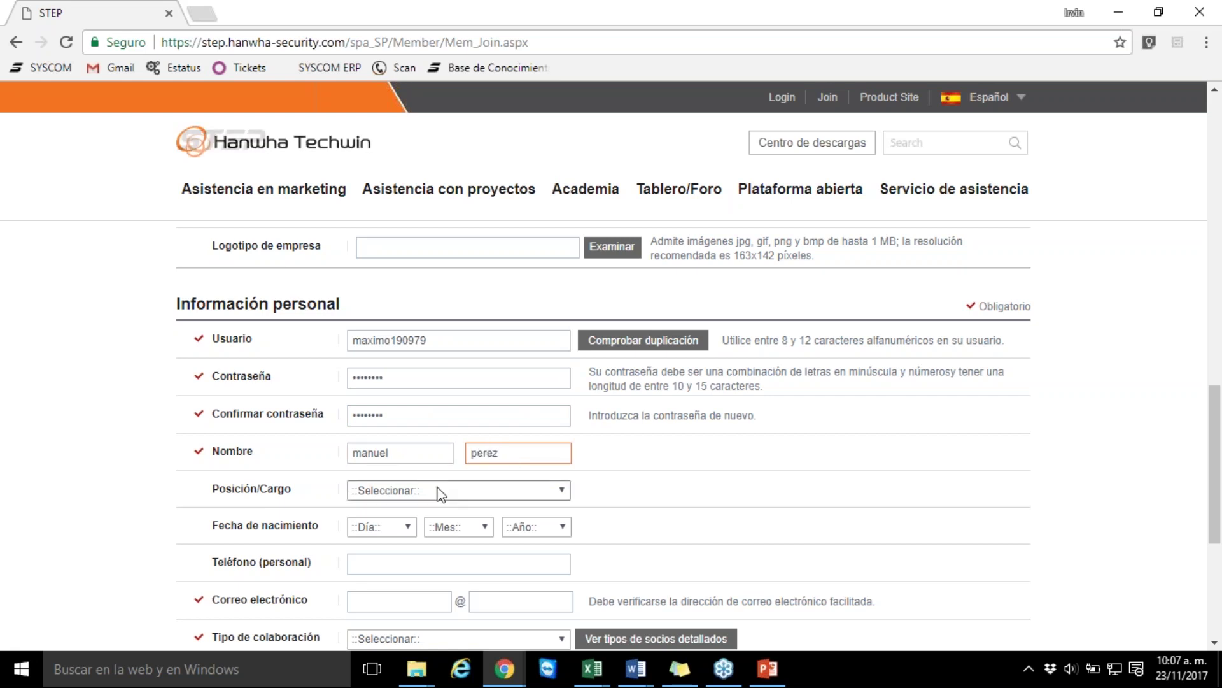
{"action": "left_click", "coordinate": [438, 491]}
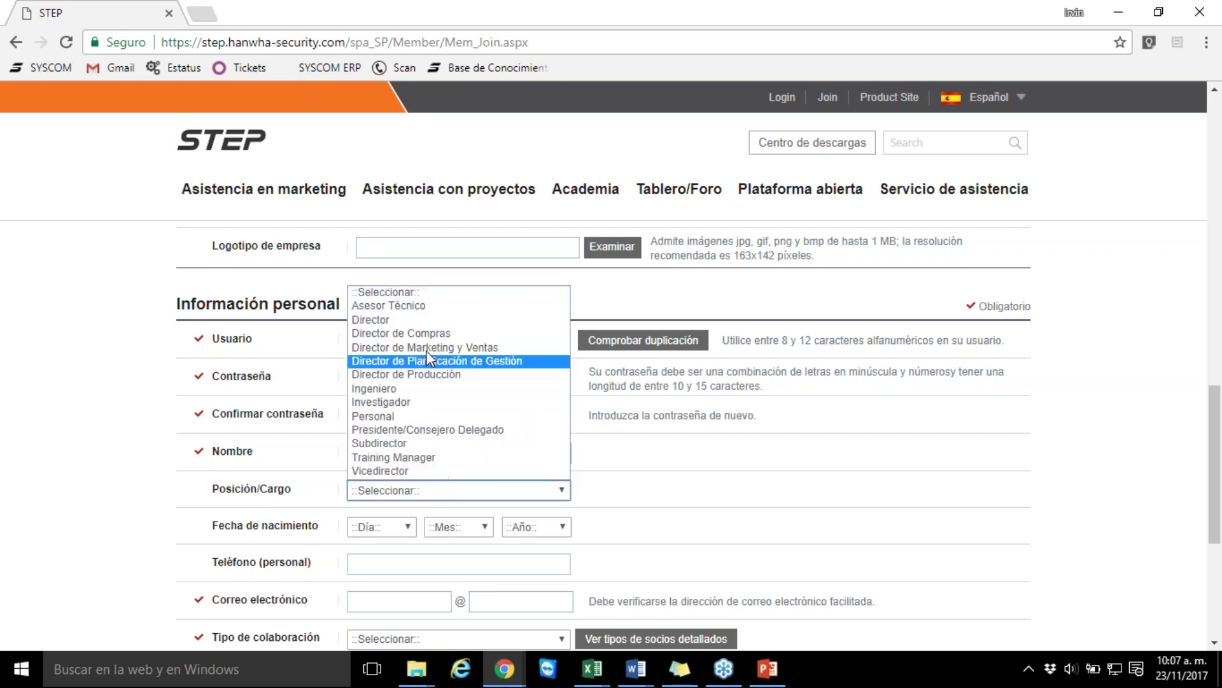
{"action": "left_click", "coordinate": [375, 319]}
{"action": "scroll", "coordinate": [516, 539], "scroll_direction": "down", "scroll_amount": 1}
{"action": "scroll", "coordinate": [513, 538], "scroll_direction": "down", "scroll_amount": 2}
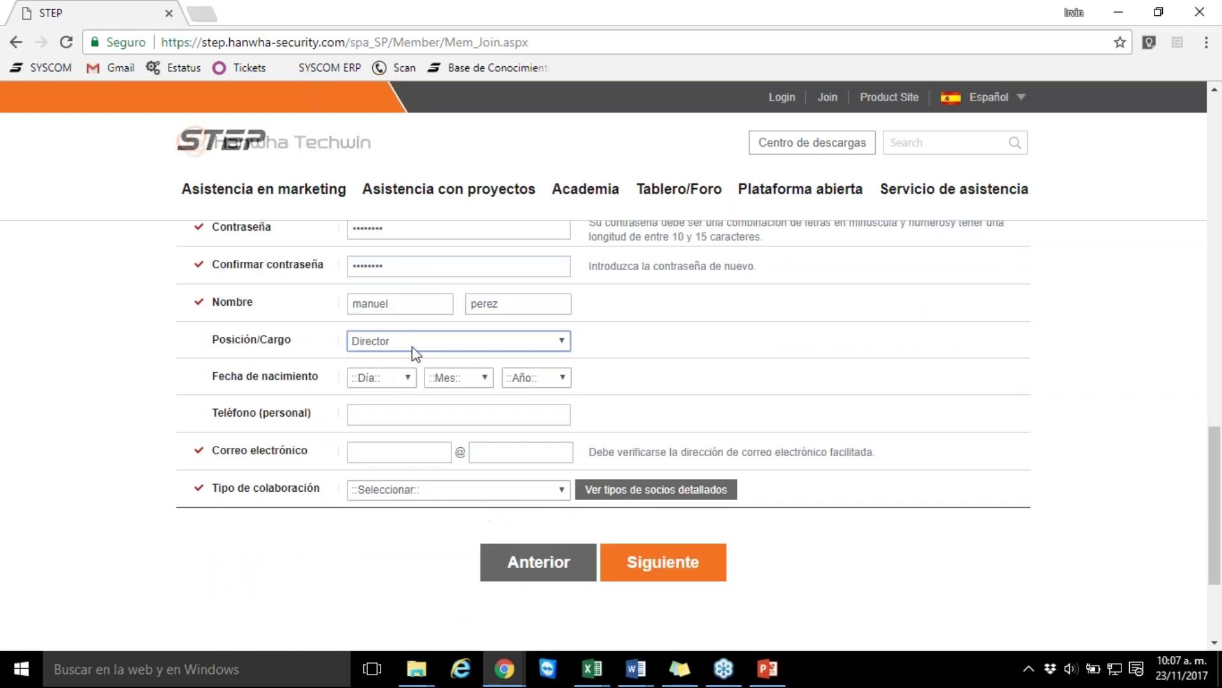
Set the birth date to day 19, month 9, year 1979.
{"action": "left_click", "coordinate": [405, 380]}
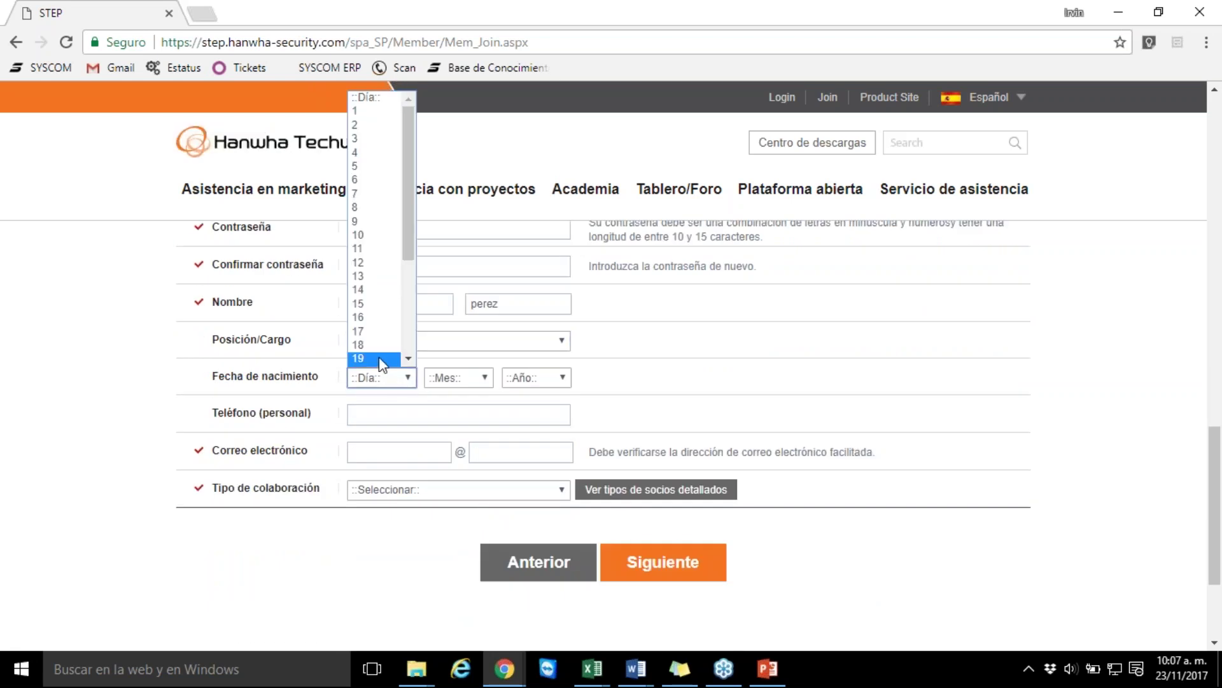
{"action": "left_click", "coordinate": [380, 357]}
{"action": "left_click", "coordinate": [467, 380]}
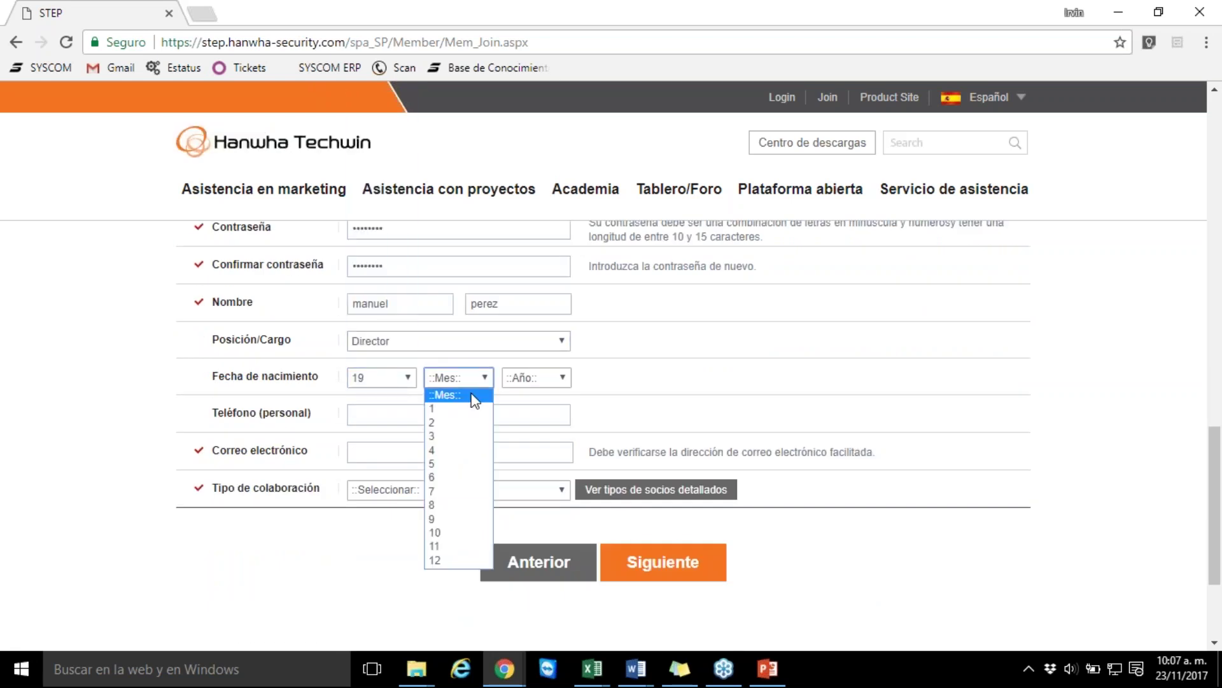
{"action": "left_click", "coordinate": [446, 518]}
{"action": "left_click", "coordinate": [555, 380]}
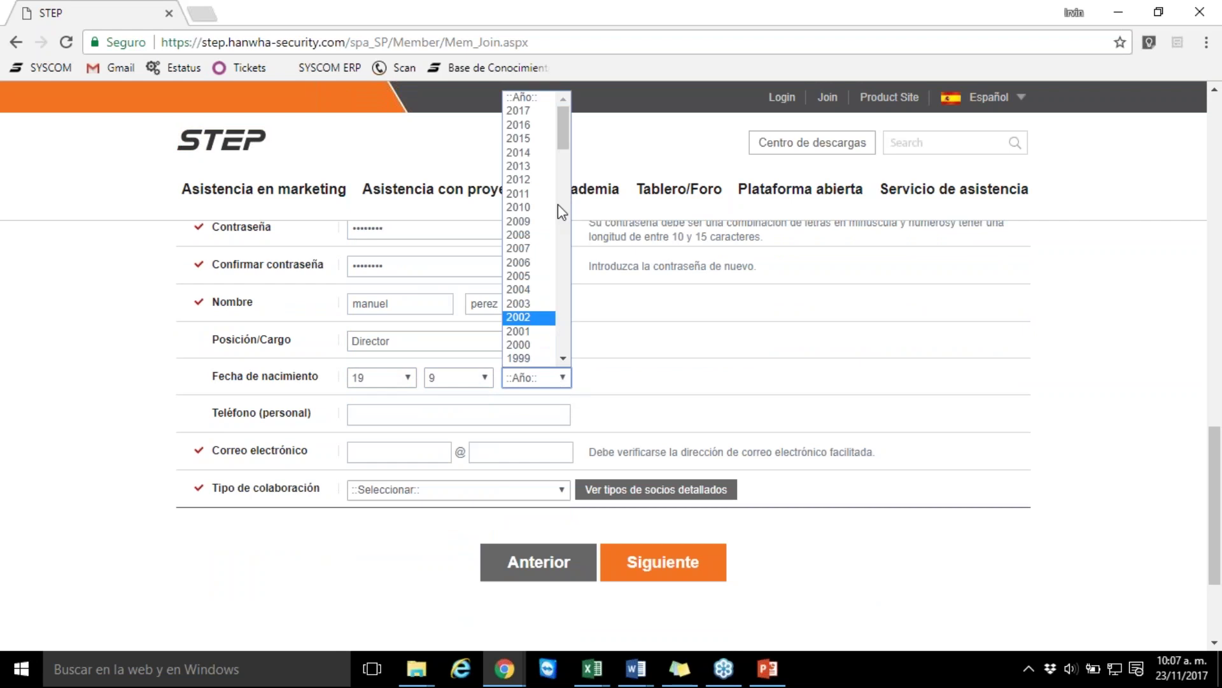
{"action": "left_click_drag", "start_coordinate": [559, 125], "coordinate": [555, 181]}
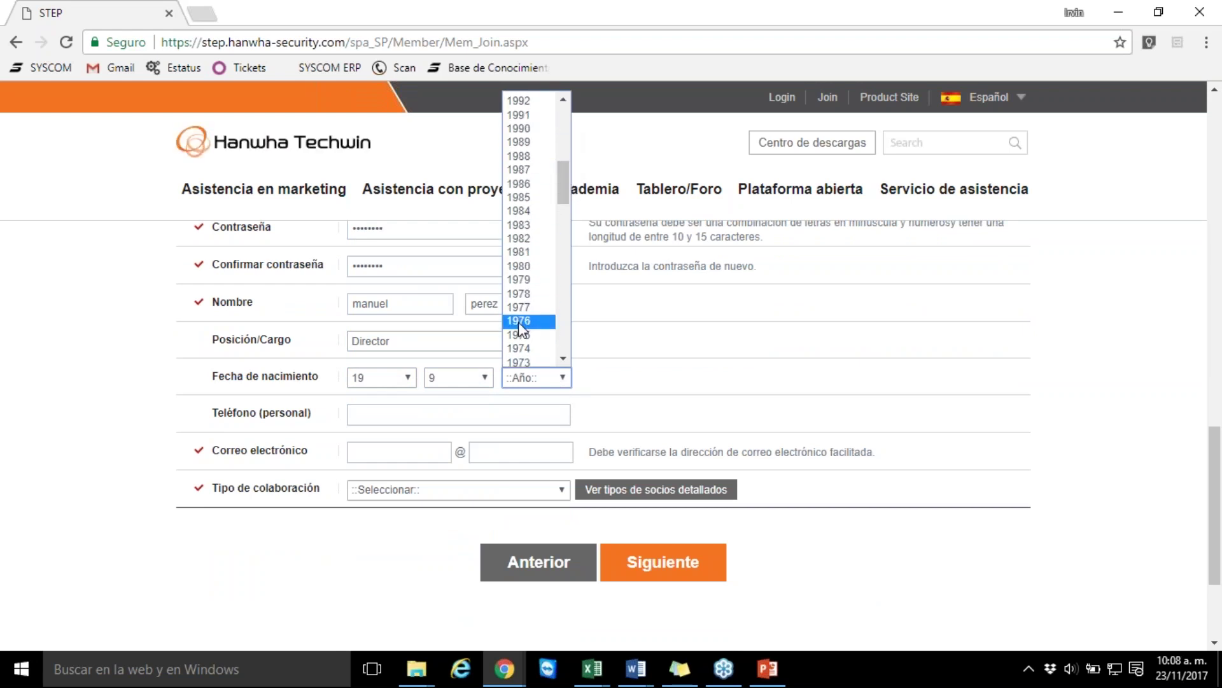
{"action": "left_click", "coordinate": [522, 280]}
Enter the personal phone number and e-mail address, then show the Tipo de colaboración options.
{"action": "left_click", "coordinate": [431, 417]}
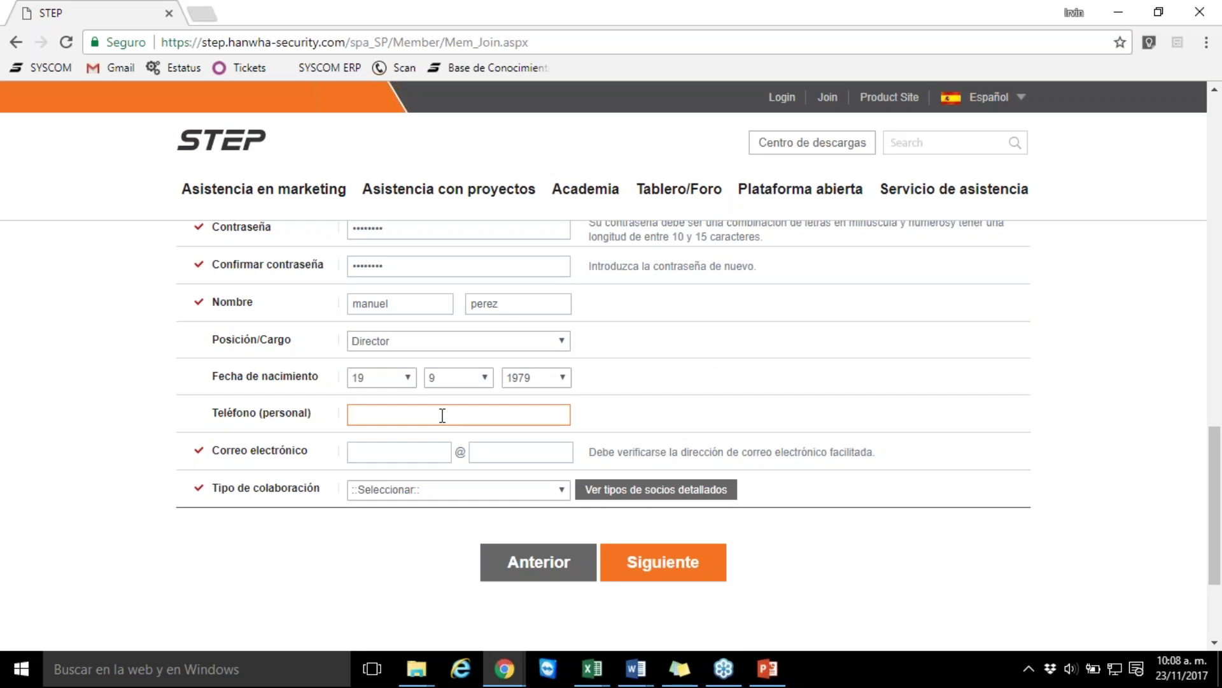
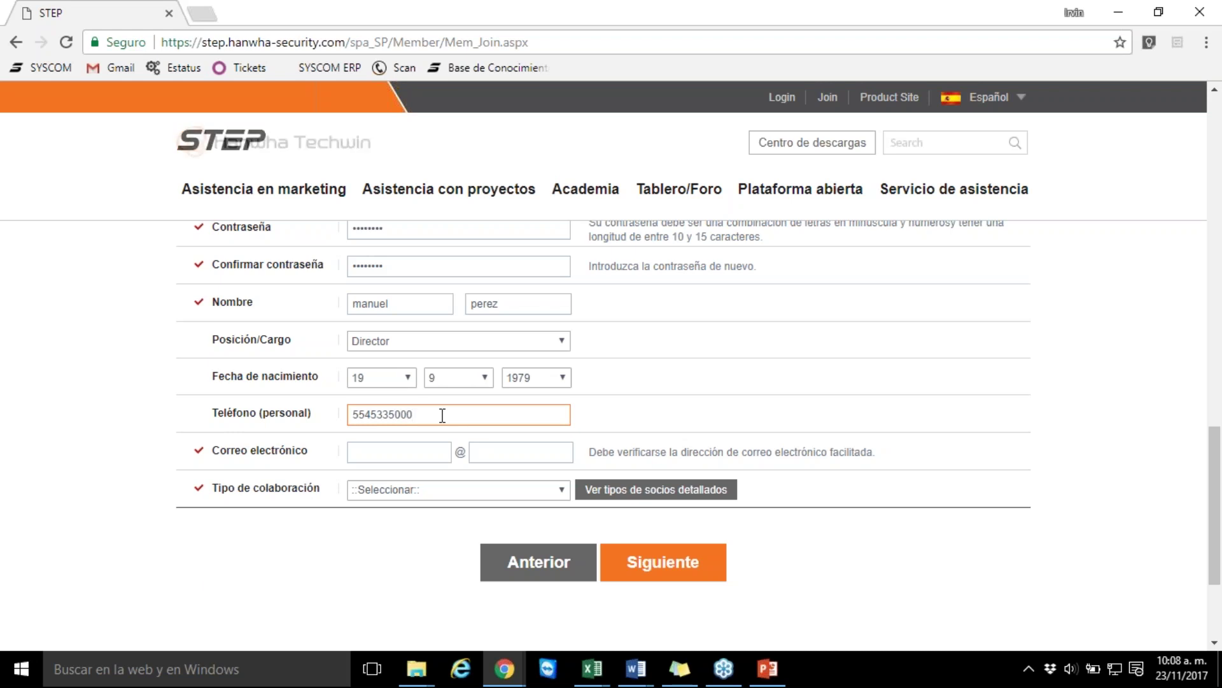
{"action": "left_click", "coordinate": [399, 452]}
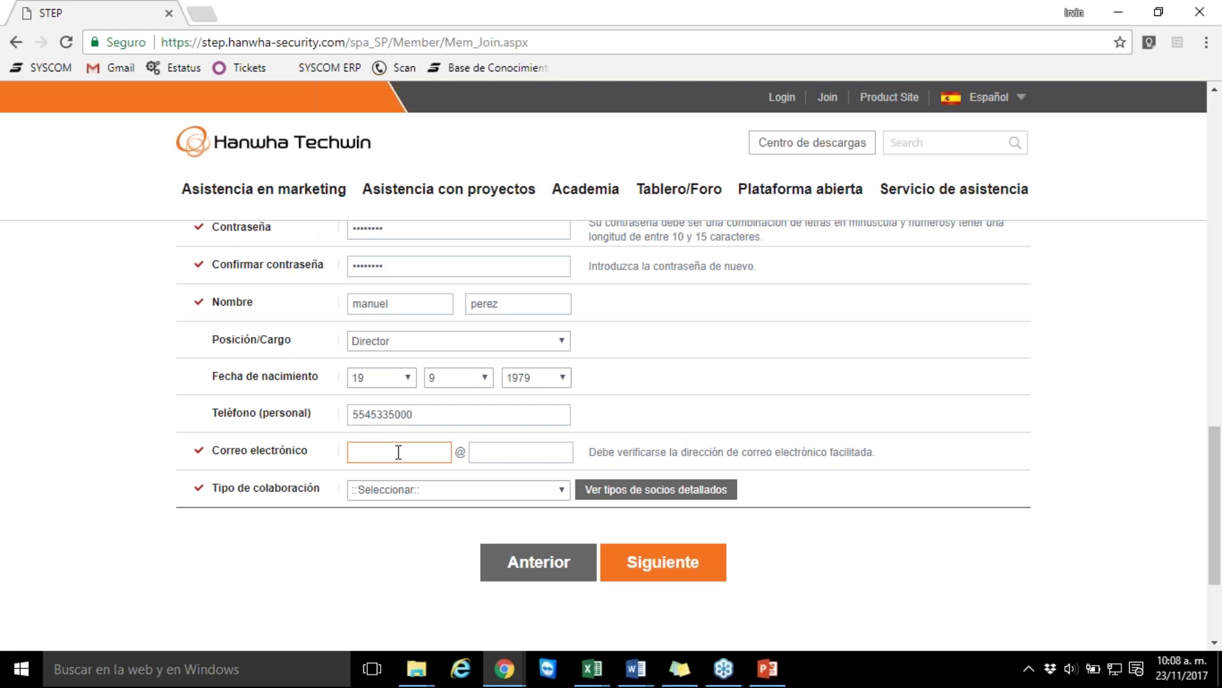
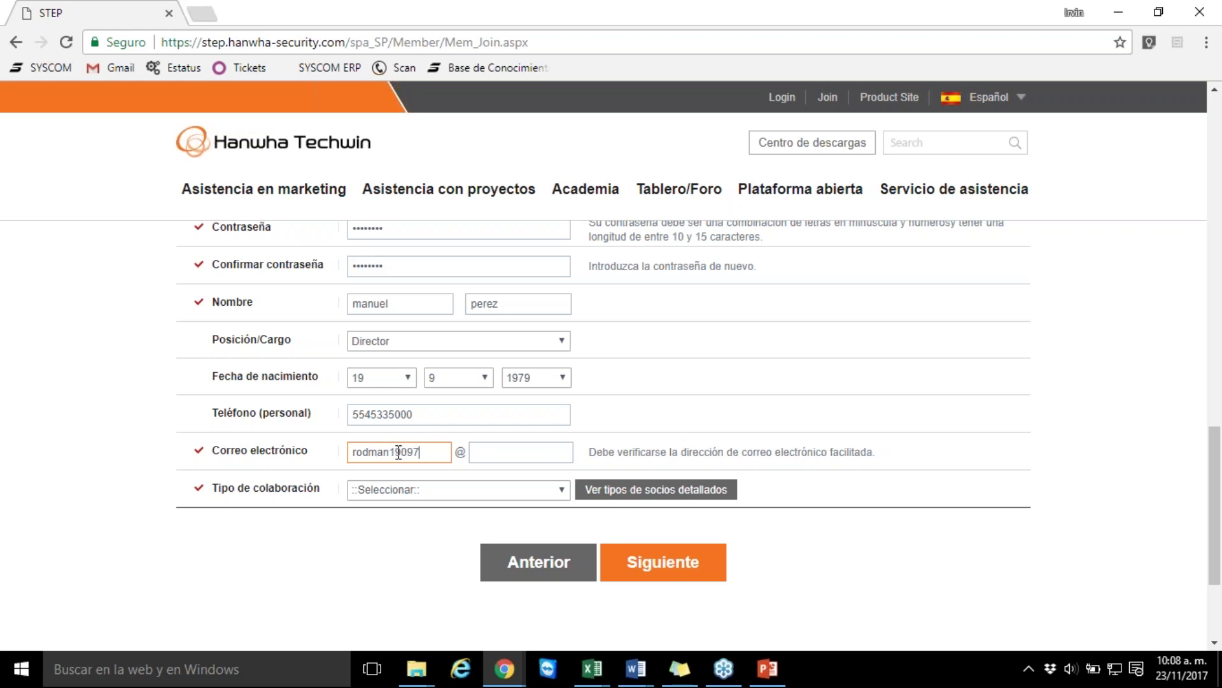
{"action": "left_click", "coordinate": [512, 456]}
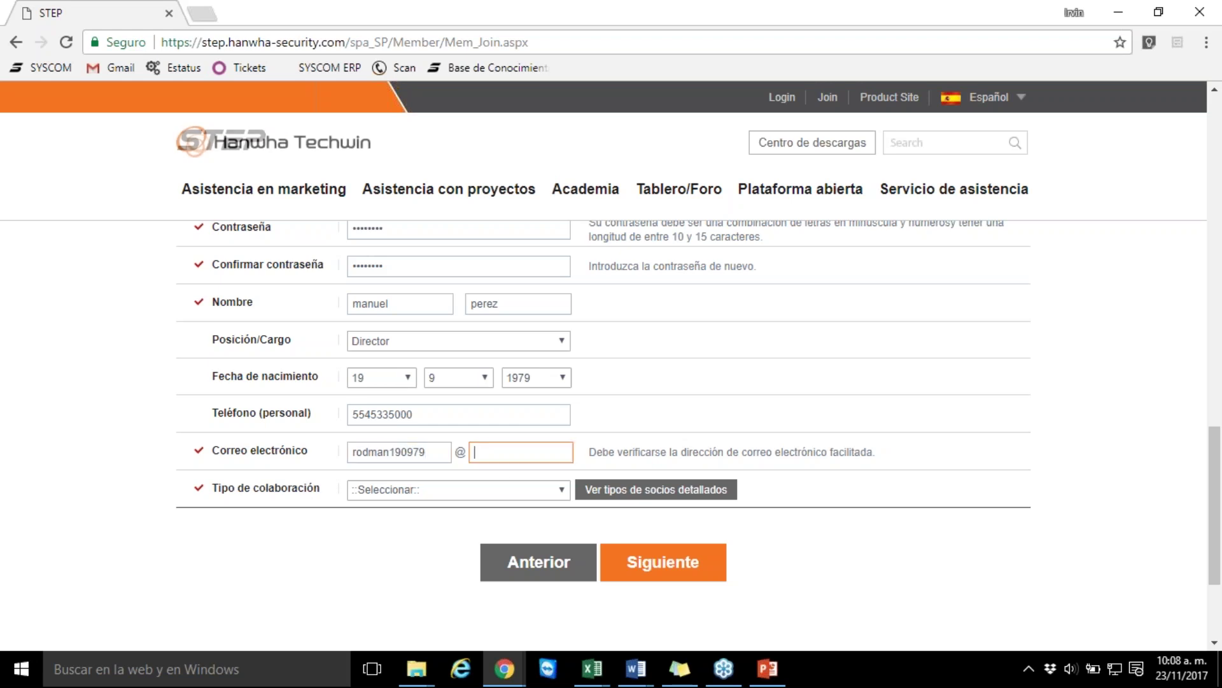
{"action": "left_click", "coordinate": [432, 451]}
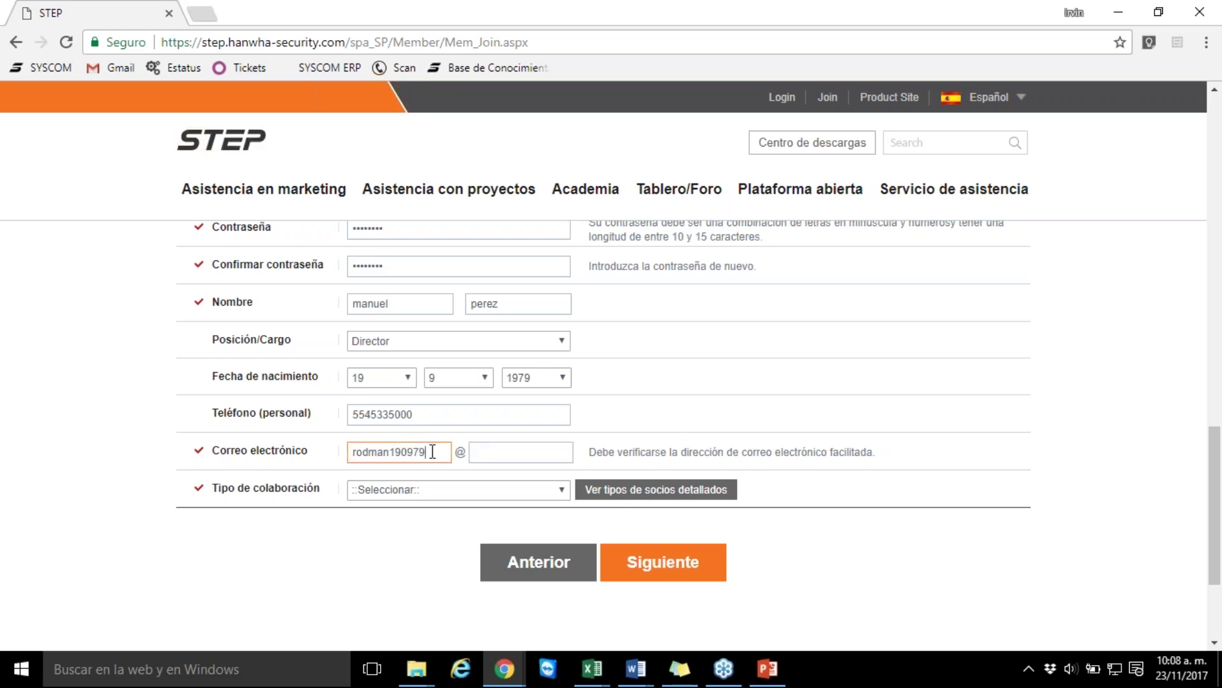
{"action": "type", "text": "1"}
{"action": "left_click", "coordinate": [516, 453]}
{"action": "type", "text": "yahoo.com.mx"}
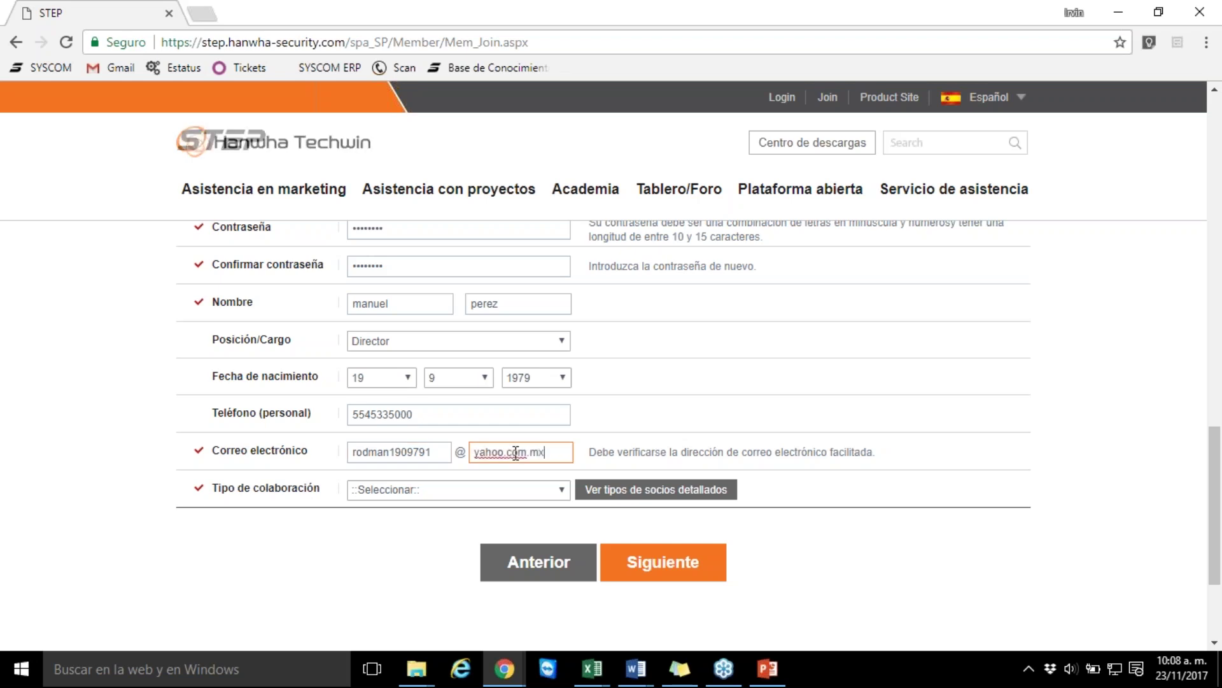
{"action": "left_click", "coordinate": [426, 491]}
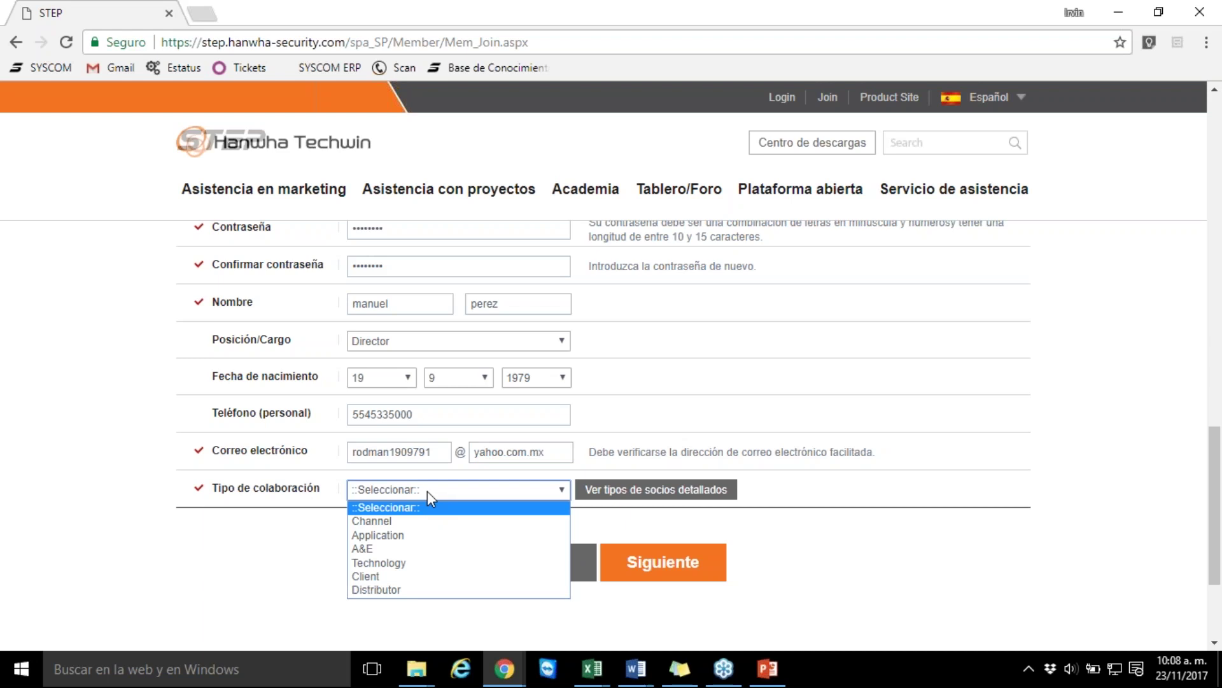
Choose Channel as collaboration type, enter 200000 US$ estimated annual sales, and continue with Siguiente.
{"action": "left_click", "coordinate": [417, 526]}
{"action": "left_click", "coordinate": [412, 530]}
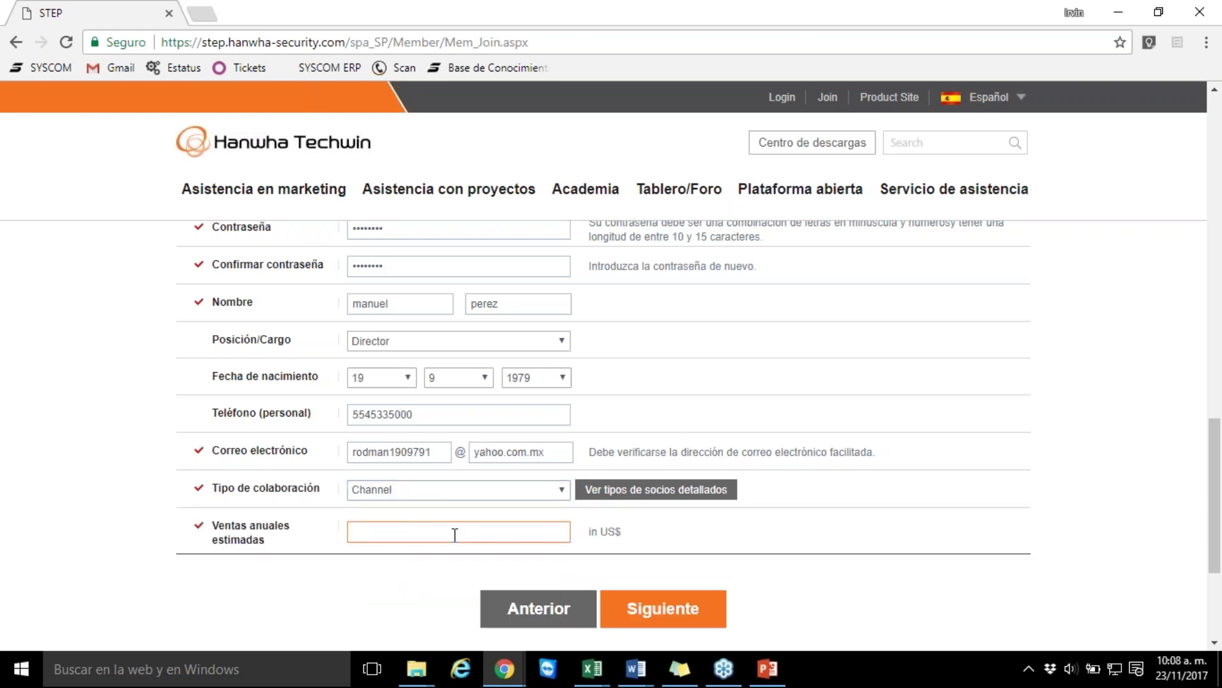
{"action": "type", "text": "200"}
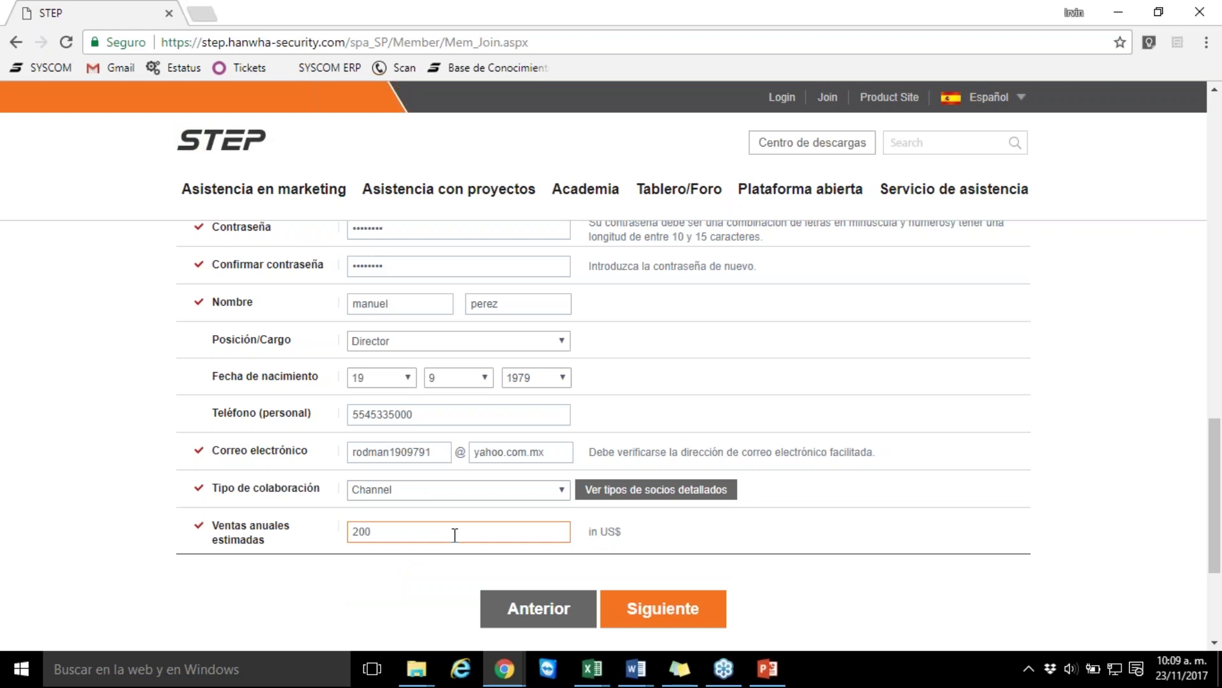
{"action": "type", "text": "000"}
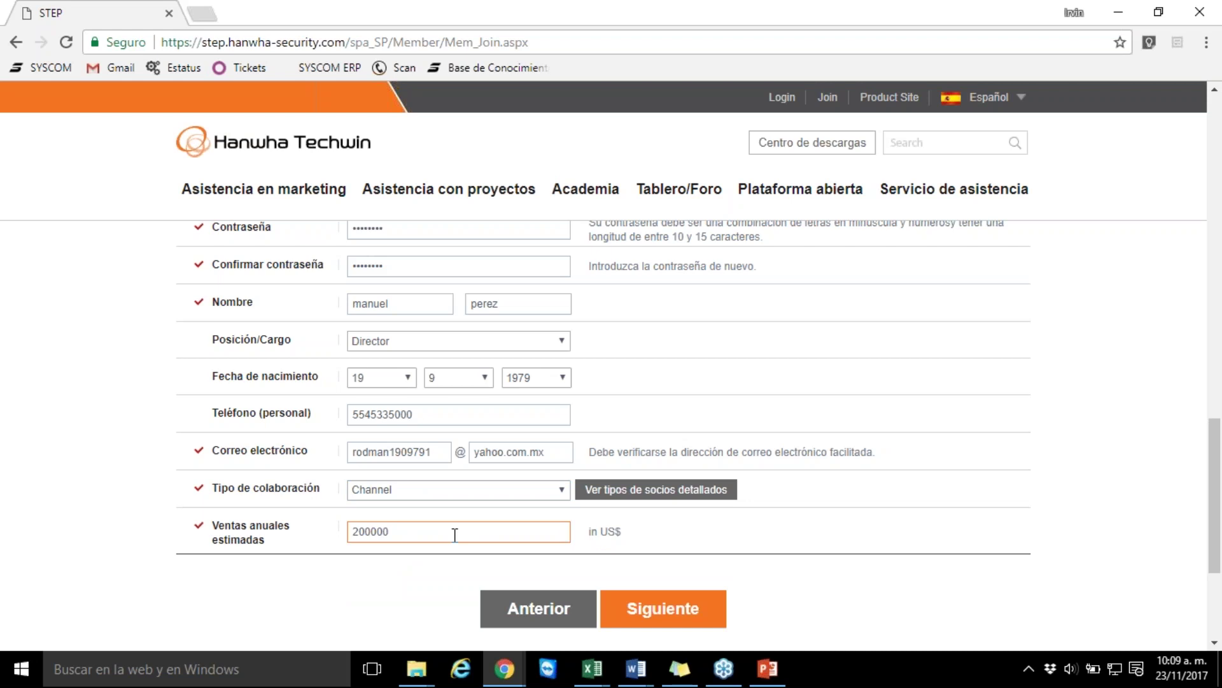
{"action": "scroll", "coordinate": [455, 533], "scroll_direction": "down", "scroll_amount": 2}
{"action": "left_click", "coordinate": [661, 471]}
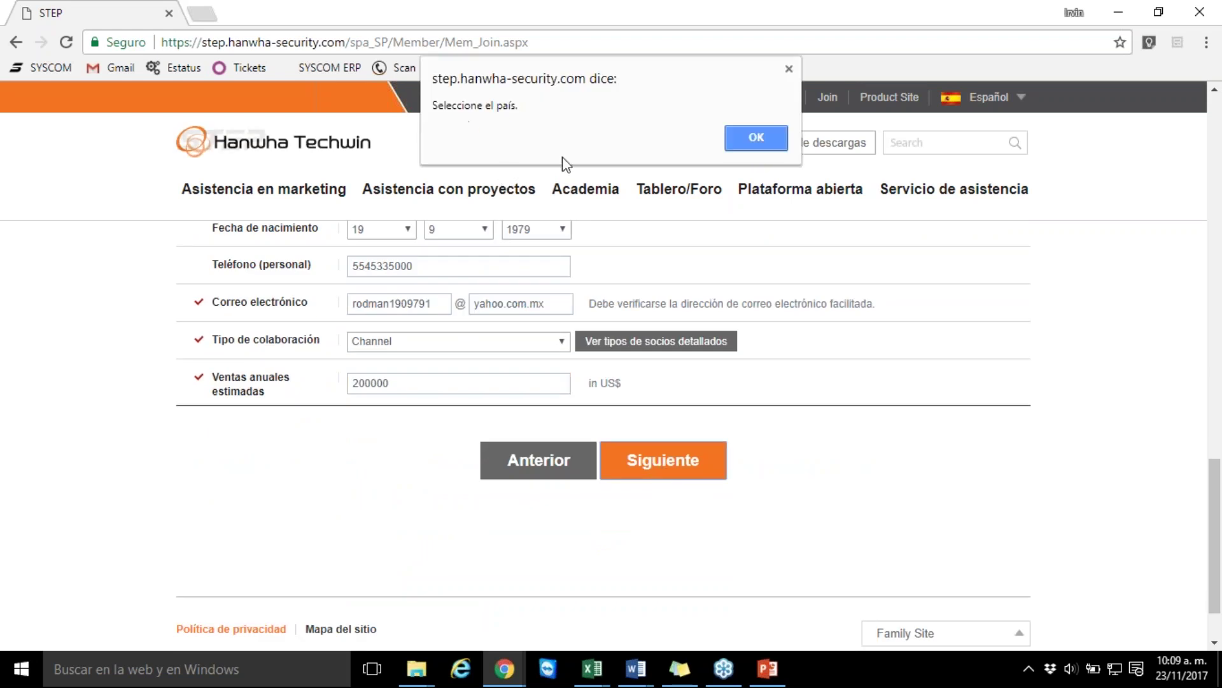
Dismiss the missing-country alert, collapse the Países de actividad list, and retry Siguiente.
{"action": "left_click", "coordinate": [746, 150]}
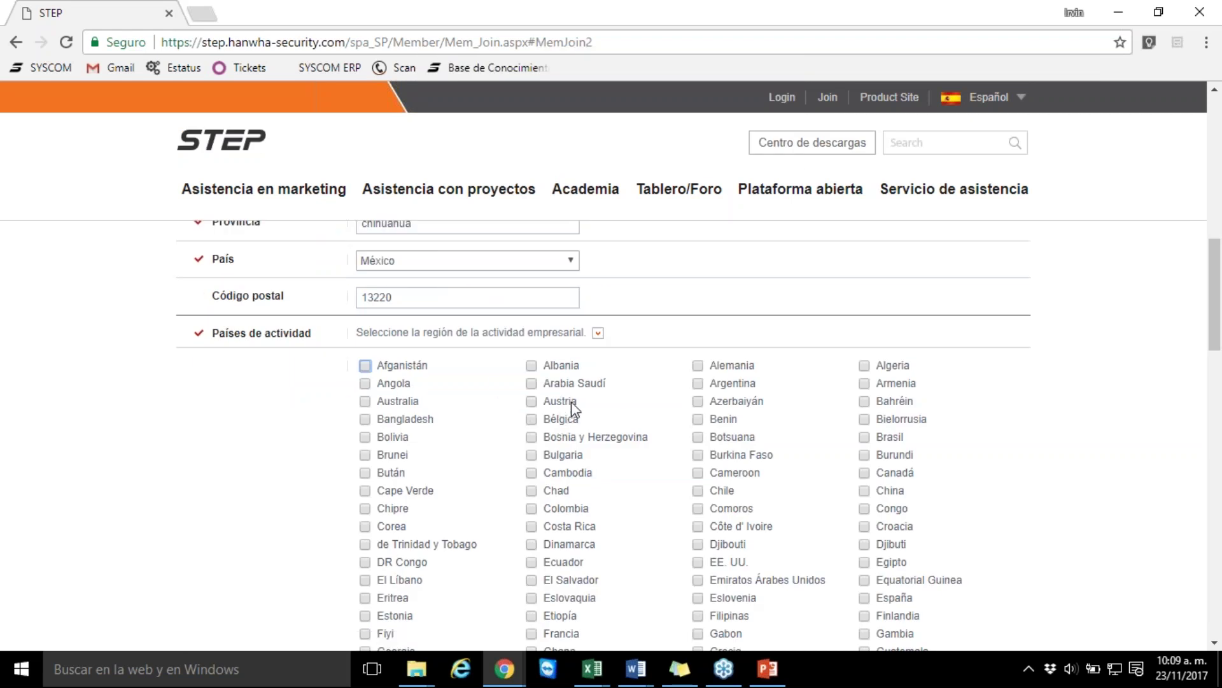
{"action": "scroll", "coordinate": [661, 459], "scroll_direction": "down", "scroll_amount": 3}
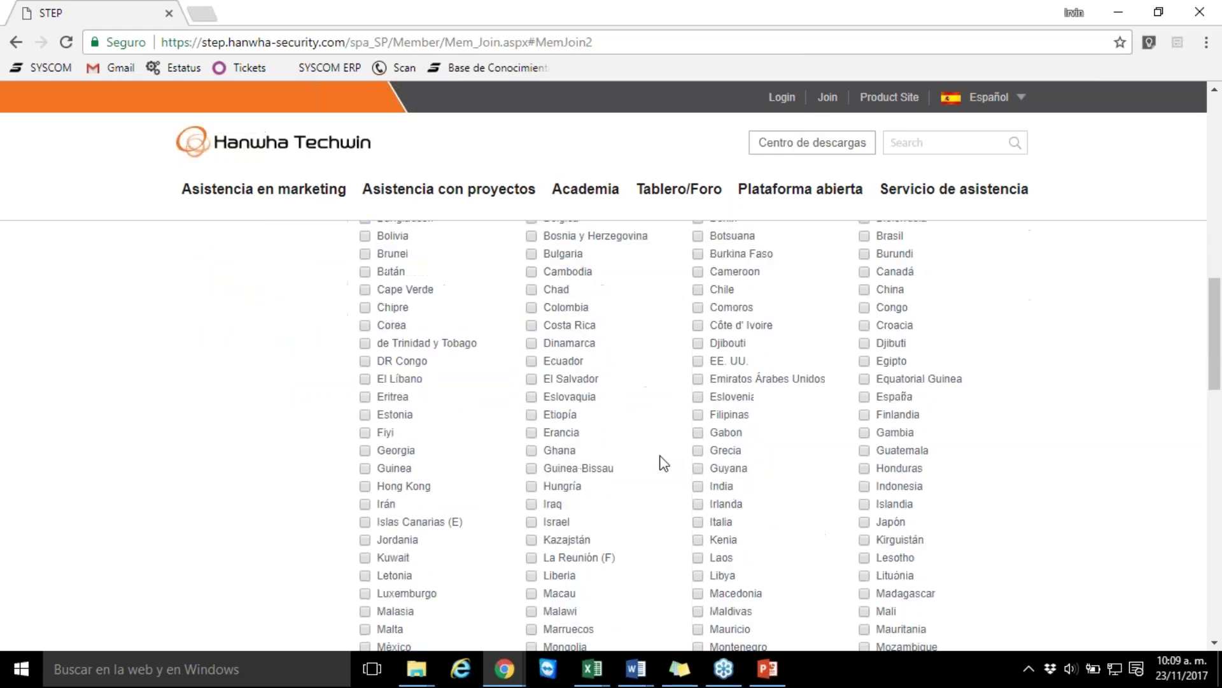
{"action": "scroll", "coordinate": [662, 460], "scroll_direction": "down", "scroll_amount": 1}
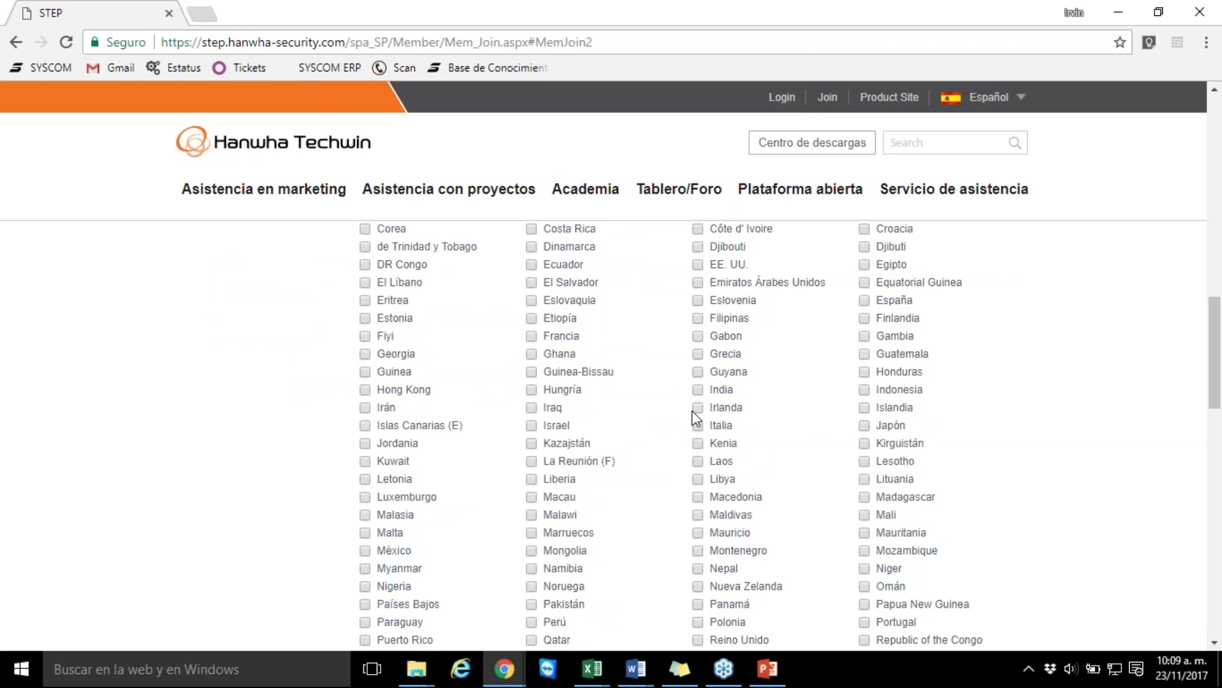
{"action": "scroll", "coordinate": [713, 423], "scroll_direction": "down", "scroll_amount": 2}
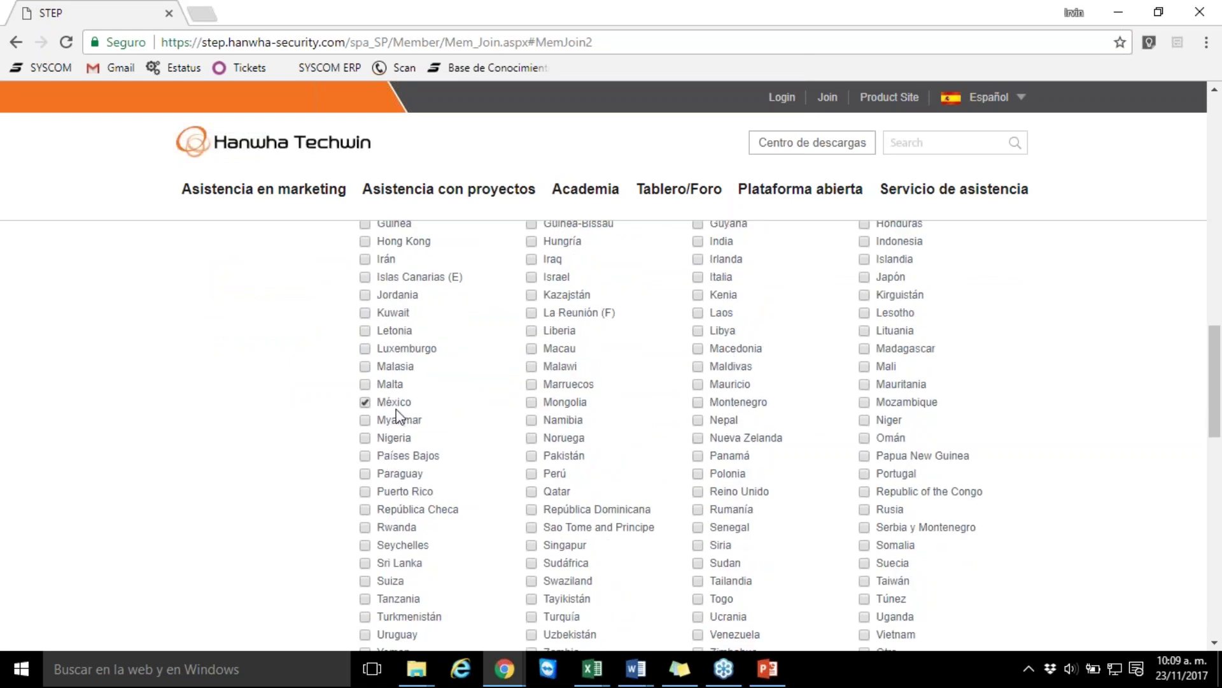
{"action": "scroll", "coordinate": [554, 400], "scroll_direction": "down", "scroll_amount": 4}
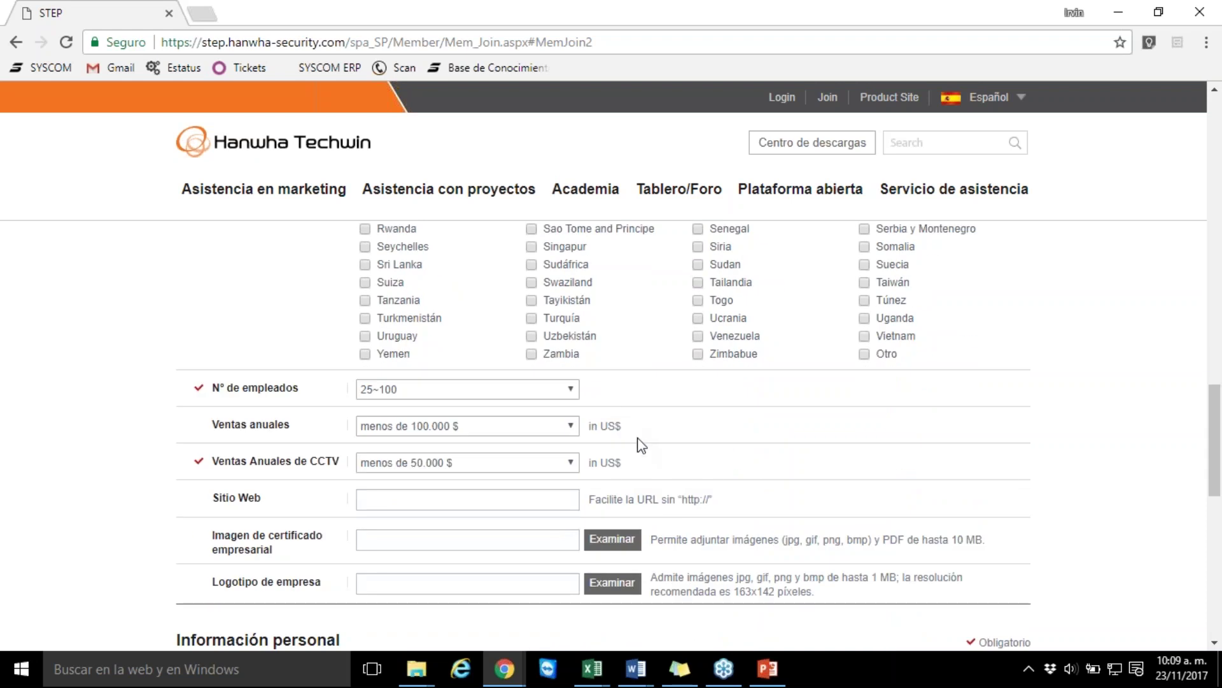
{"action": "scroll", "coordinate": [625, 438], "scroll_direction": "up", "scroll_amount": 18}
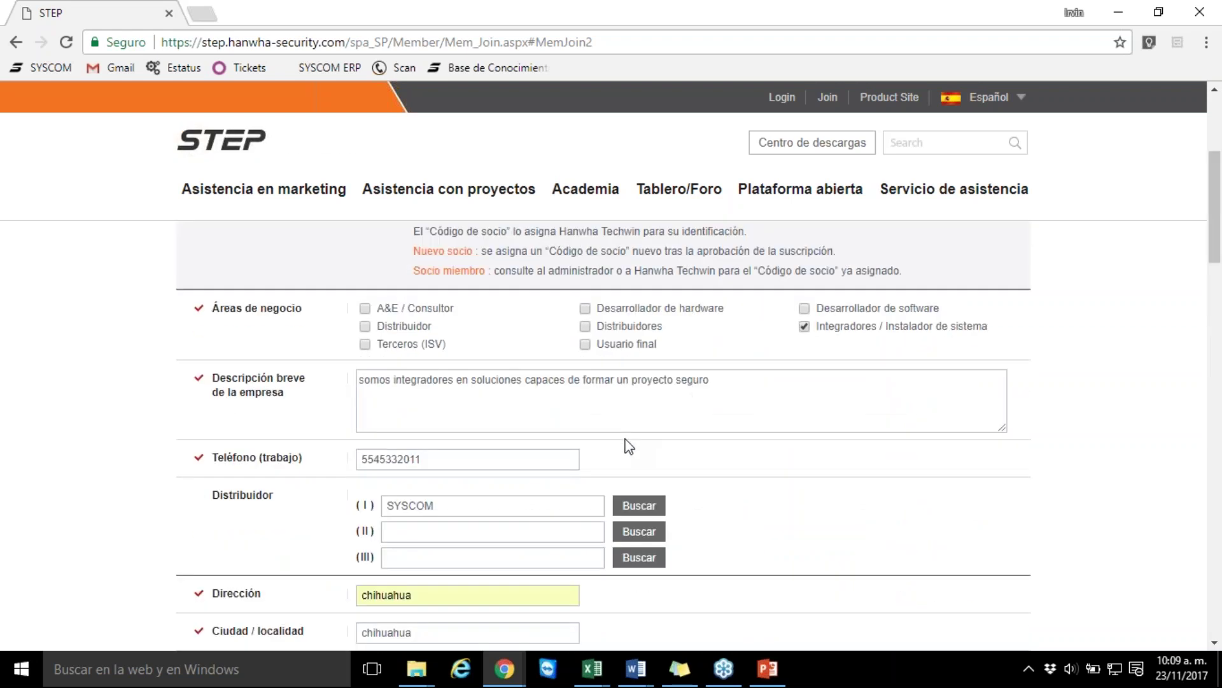
{"action": "scroll", "coordinate": [620, 434], "scroll_direction": "down", "scroll_amount": 4}
{"action": "scroll", "coordinate": [619, 436], "scroll_direction": "down", "scroll_amount": 2}
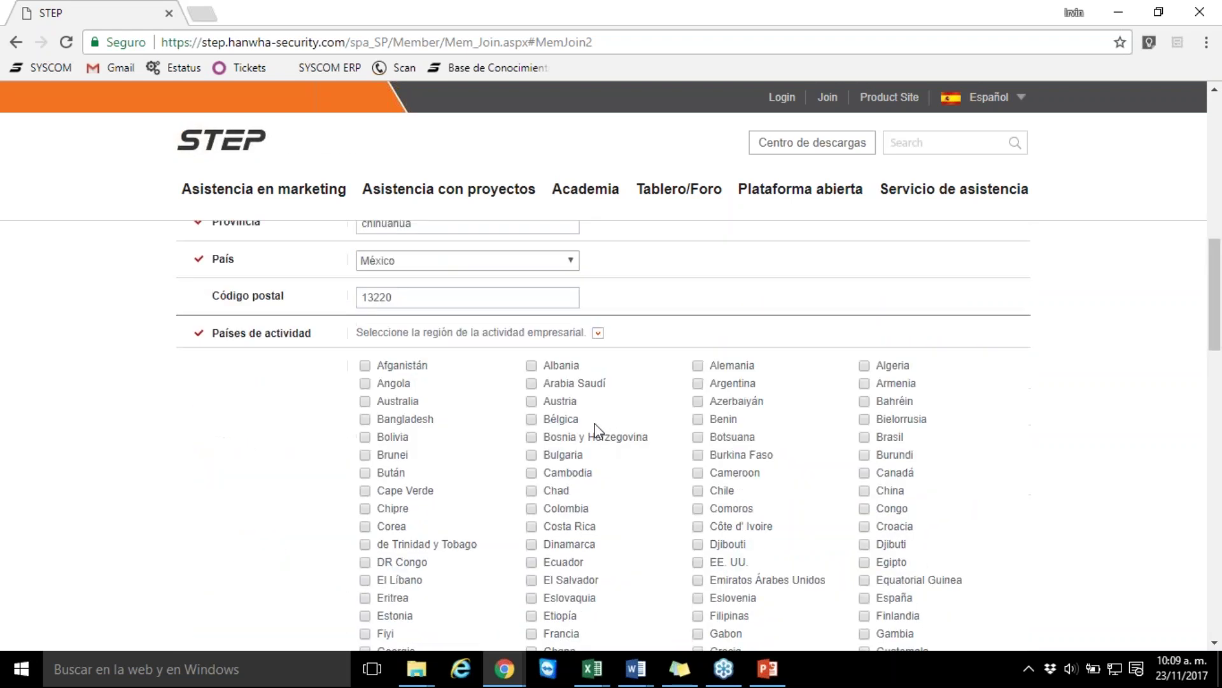
{"action": "left_click", "coordinate": [598, 334]}
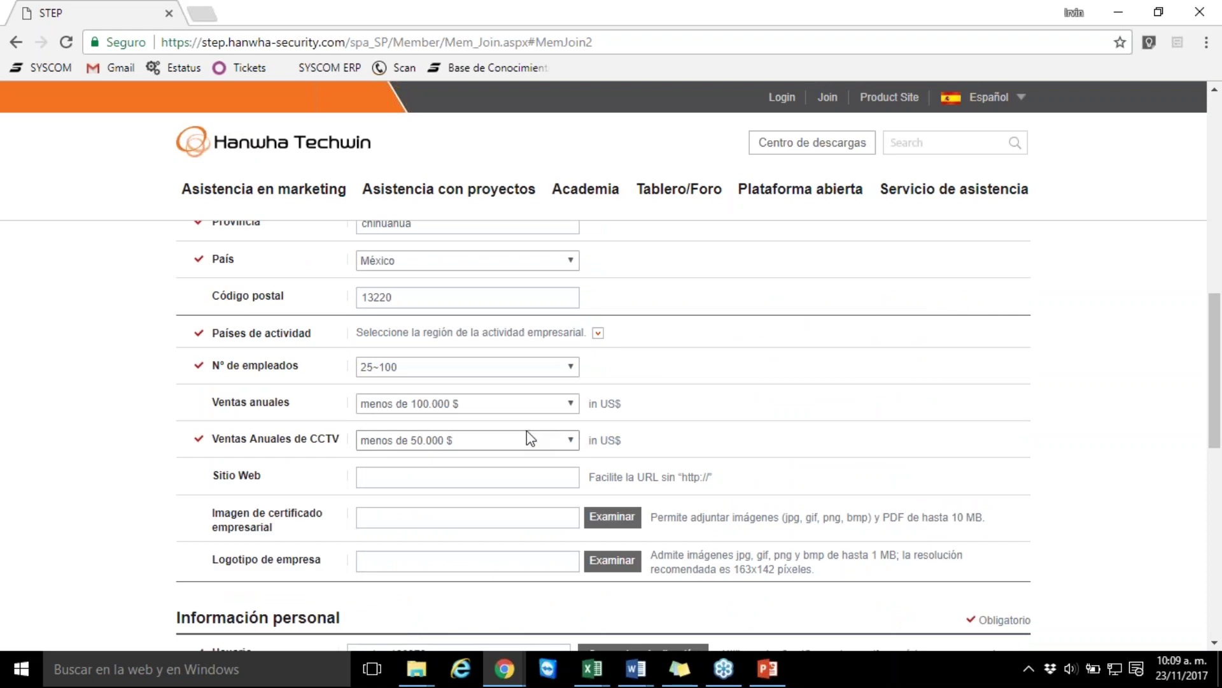
{"action": "scroll", "coordinate": [537, 442], "scroll_direction": "down", "scroll_amount": 12}
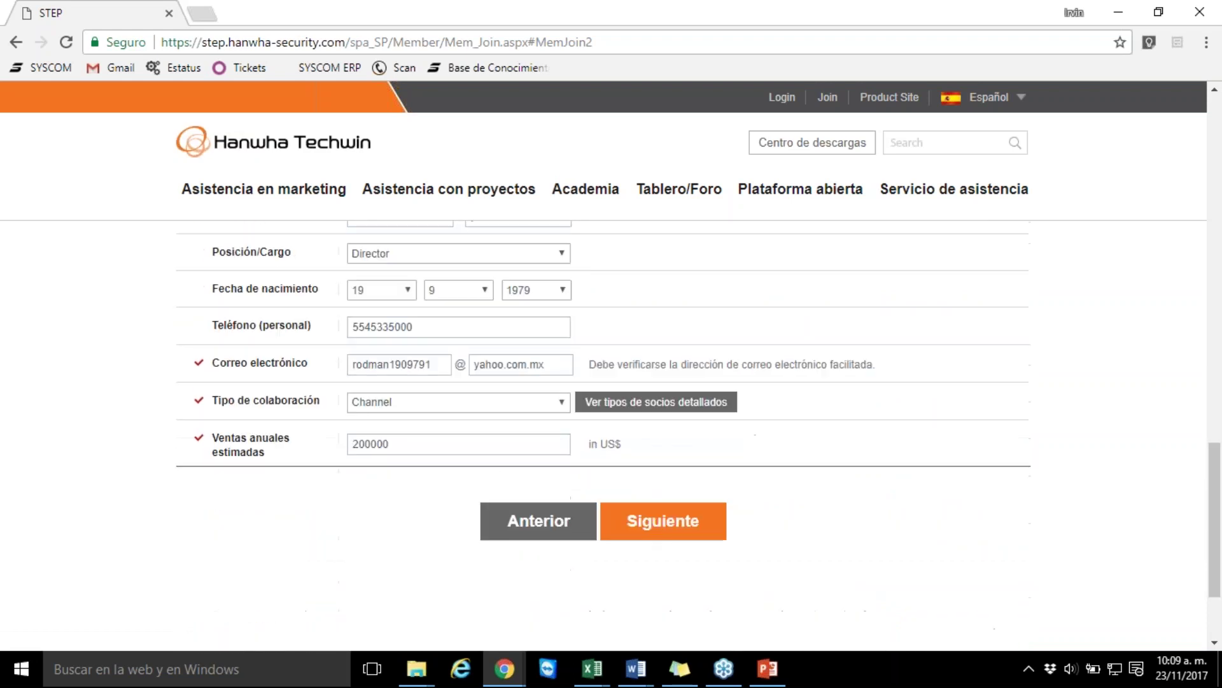
{"action": "left_click", "coordinate": [662, 384]}
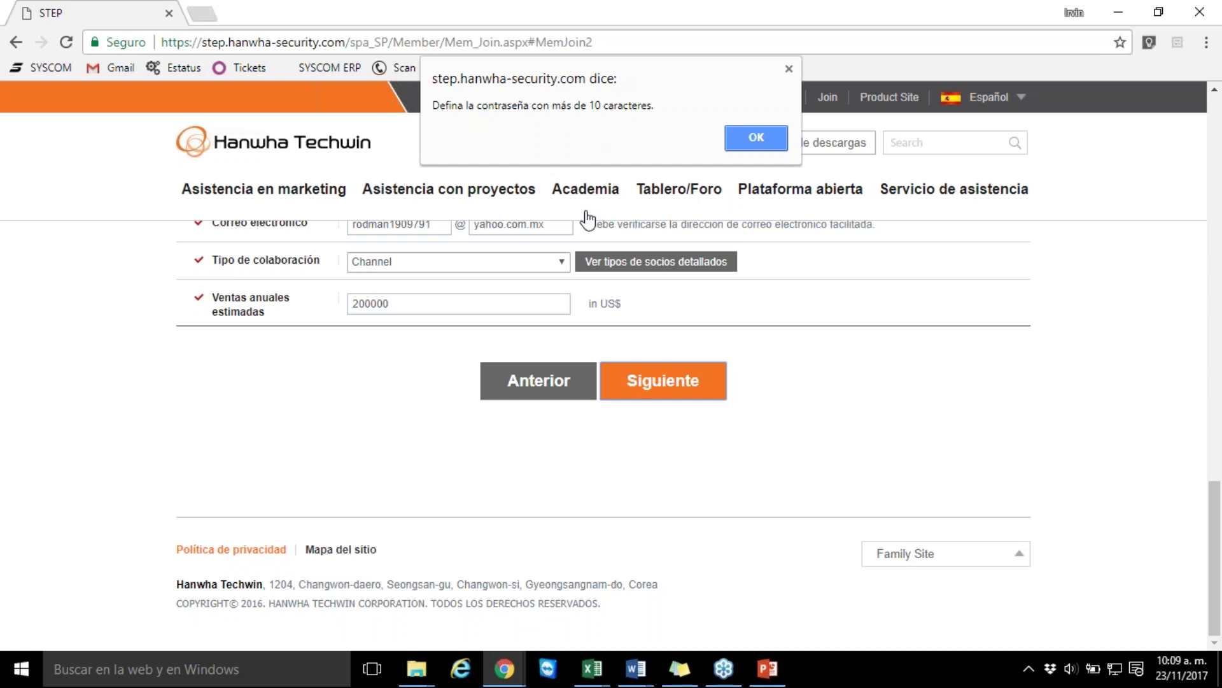
Dismiss the length warning and retype Contraseña as a password longer than 10 characters.
{"action": "left_click", "coordinate": [755, 140]}
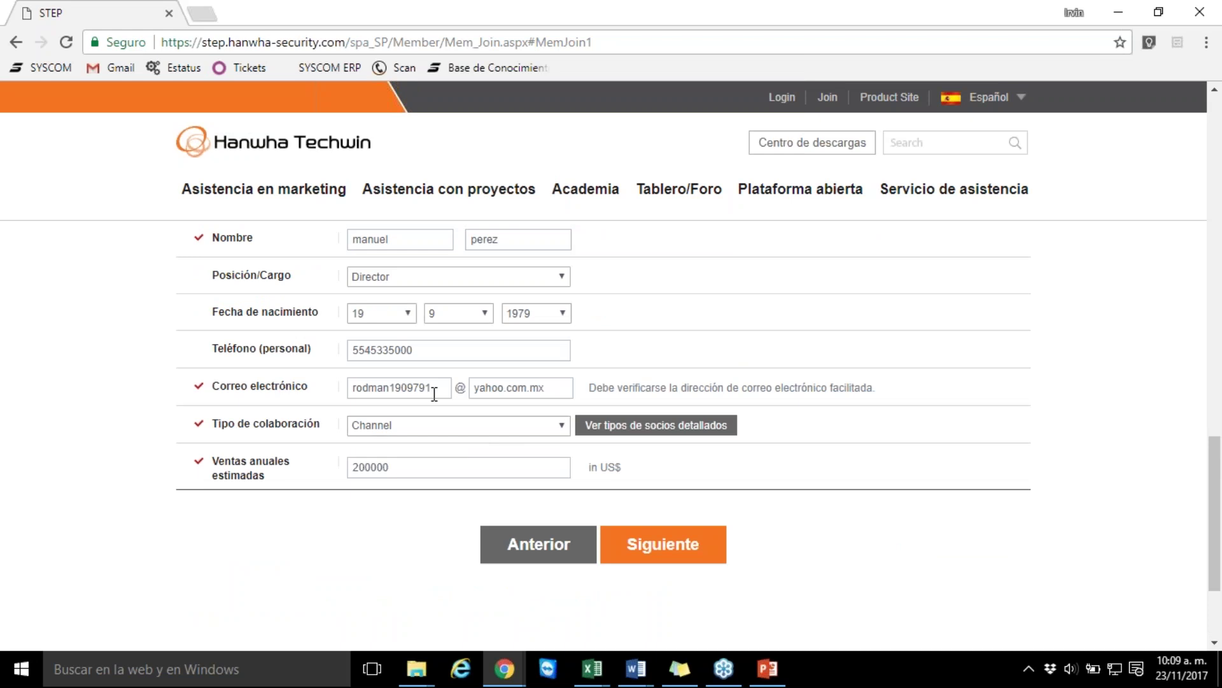
{"action": "scroll", "coordinate": [436, 392], "scroll_direction": "up", "scroll_amount": 2}
{"action": "scroll", "coordinate": [436, 392], "scroll_direction": "up", "scroll_amount": 2}
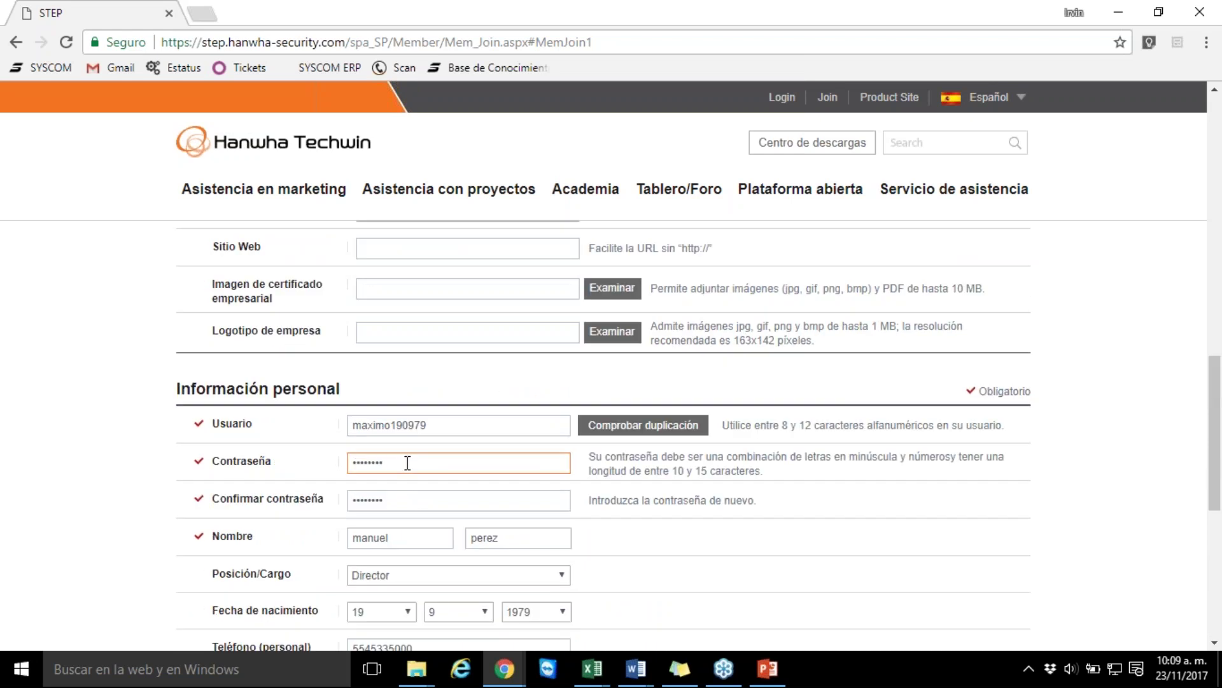
{"action": "key", "text": "BackSpace"}
{"action": "key", "text": "BackSpace"}
{"action": "key", "text": "BackSpace"}
{"action": "key", "text": "BackSpace"}
{"action": "key", "text": "BackSpace"}
{"action": "key", "text": "BackSpace"}
{"action": "key", "text": "BackSpace"}
{"action": "key", "text": "BackSpace"}
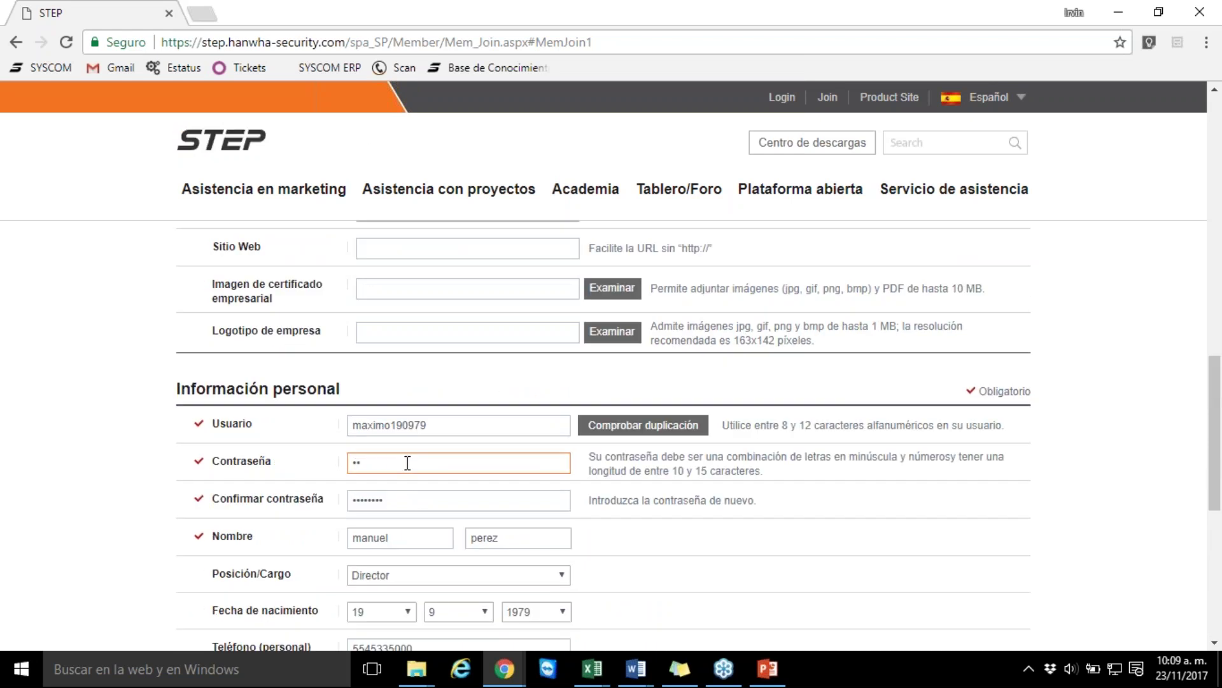
{"action": "type", "text": "*******"}
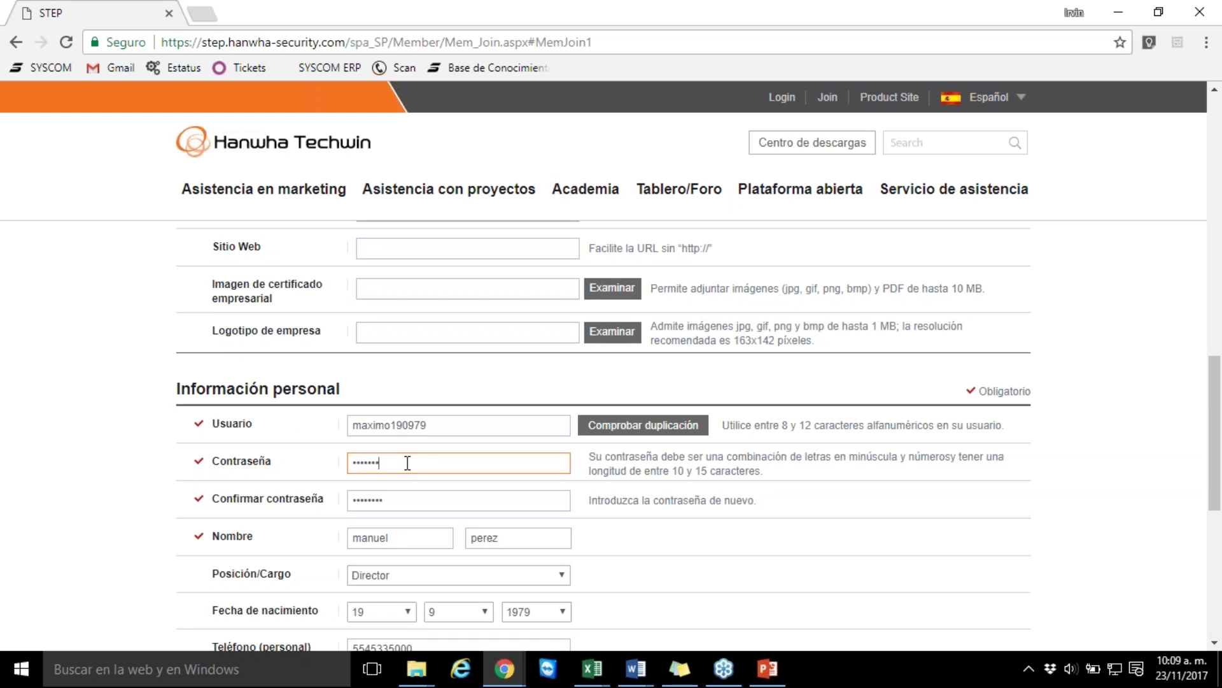
{"action": "type", "text": "***"}
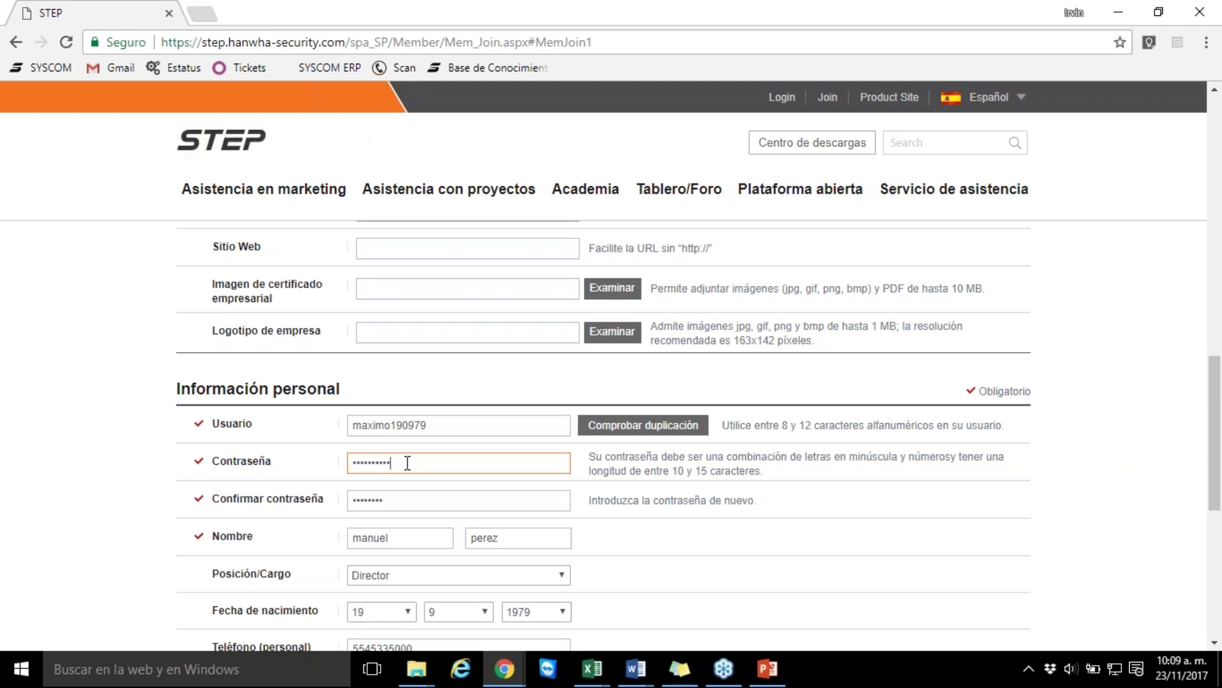
{"action": "scroll", "coordinate": [450, 471], "scroll_direction": "down", "scroll_amount": 7}
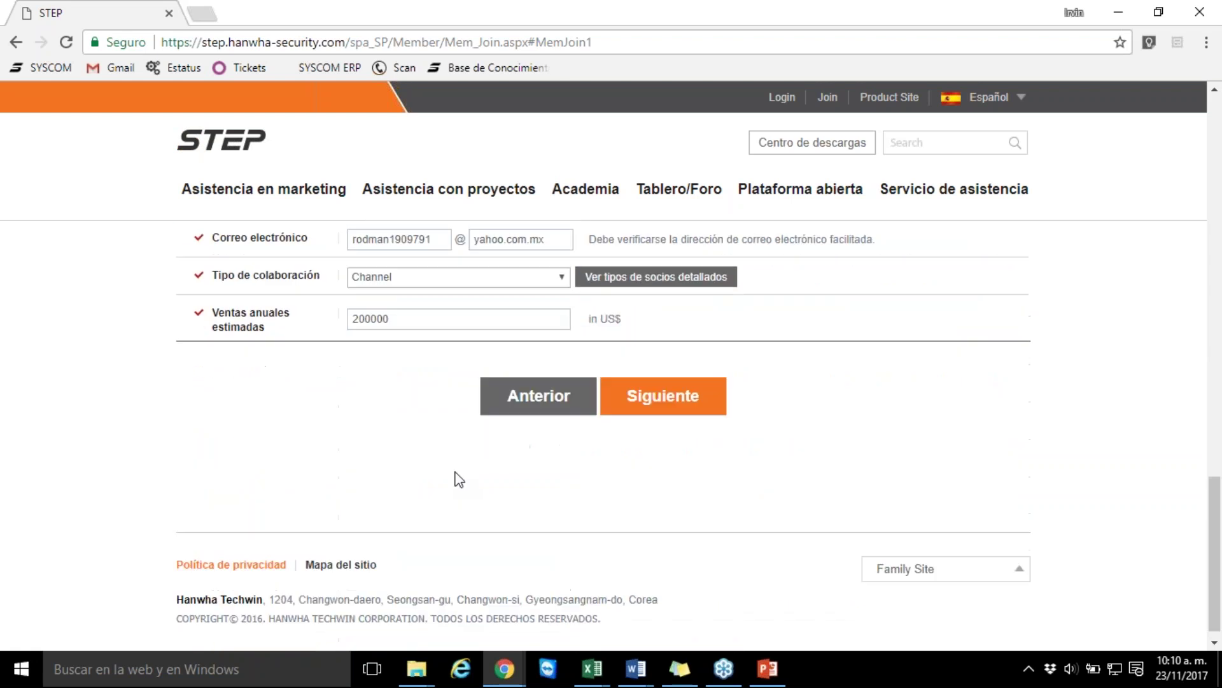
After the mismatch warning, re-enter the password and its confirmation, then submit with Siguiente.
{"action": "left_click", "coordinate": [673, 410]}
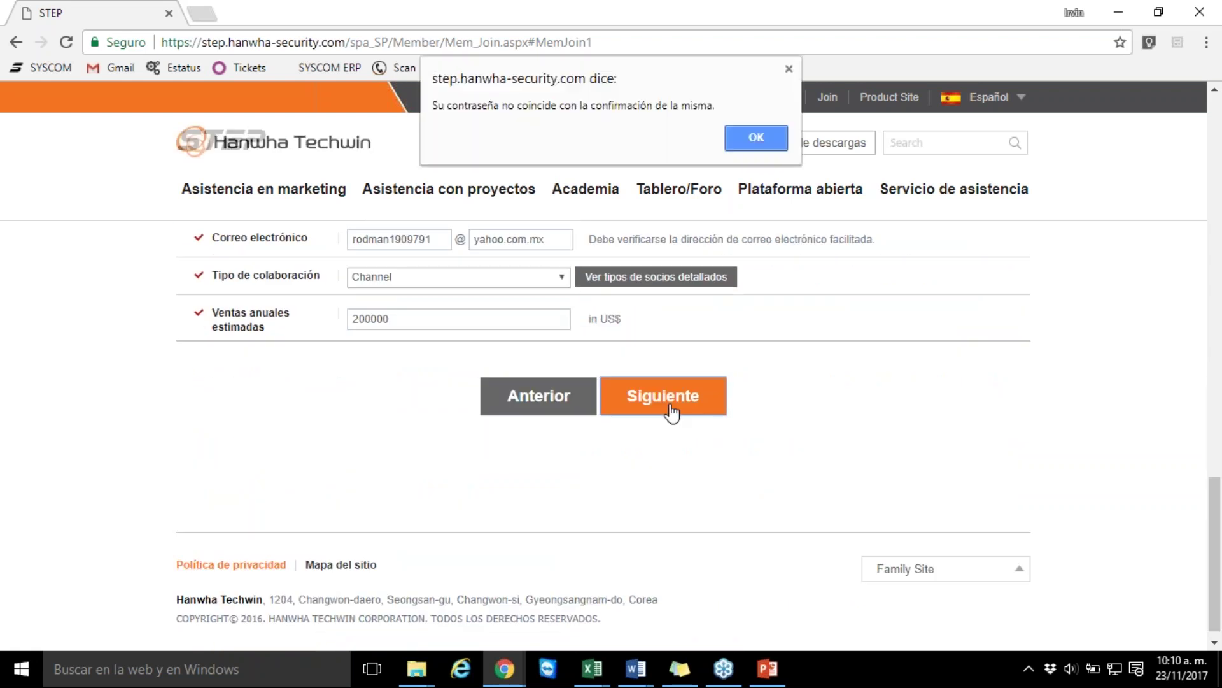
{"action": "left_click", "coordinate": [755, 138]}
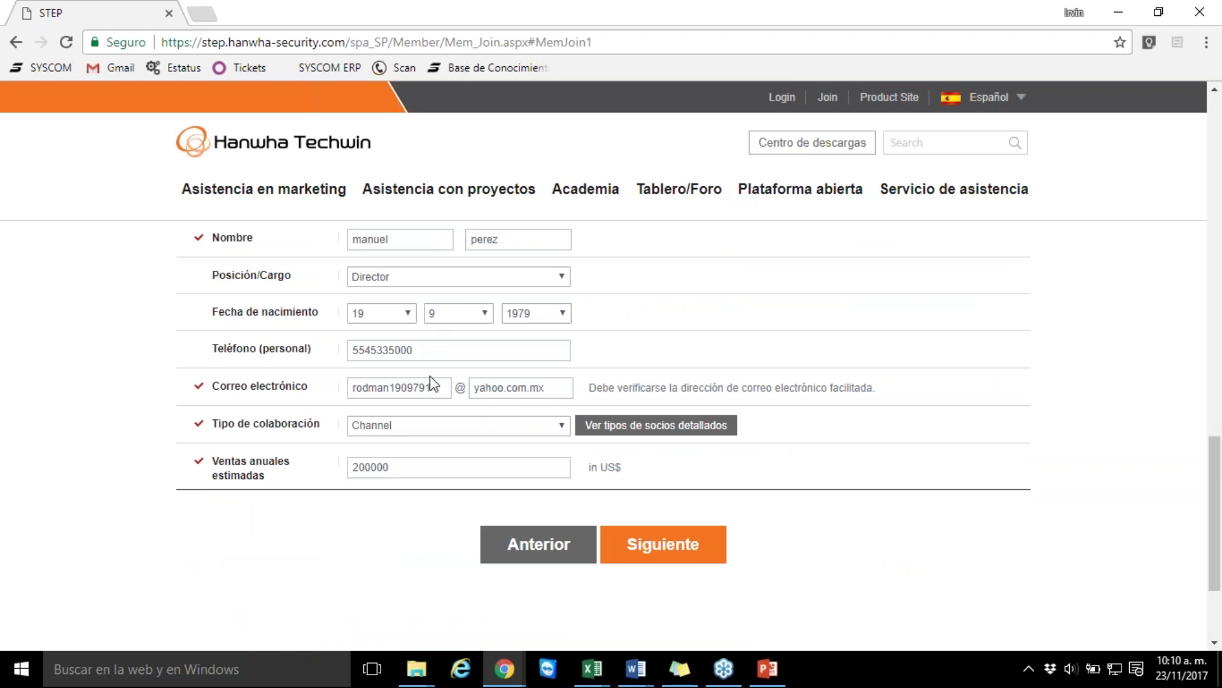
{"action": "left_click", "coordinate": [412, 307]}
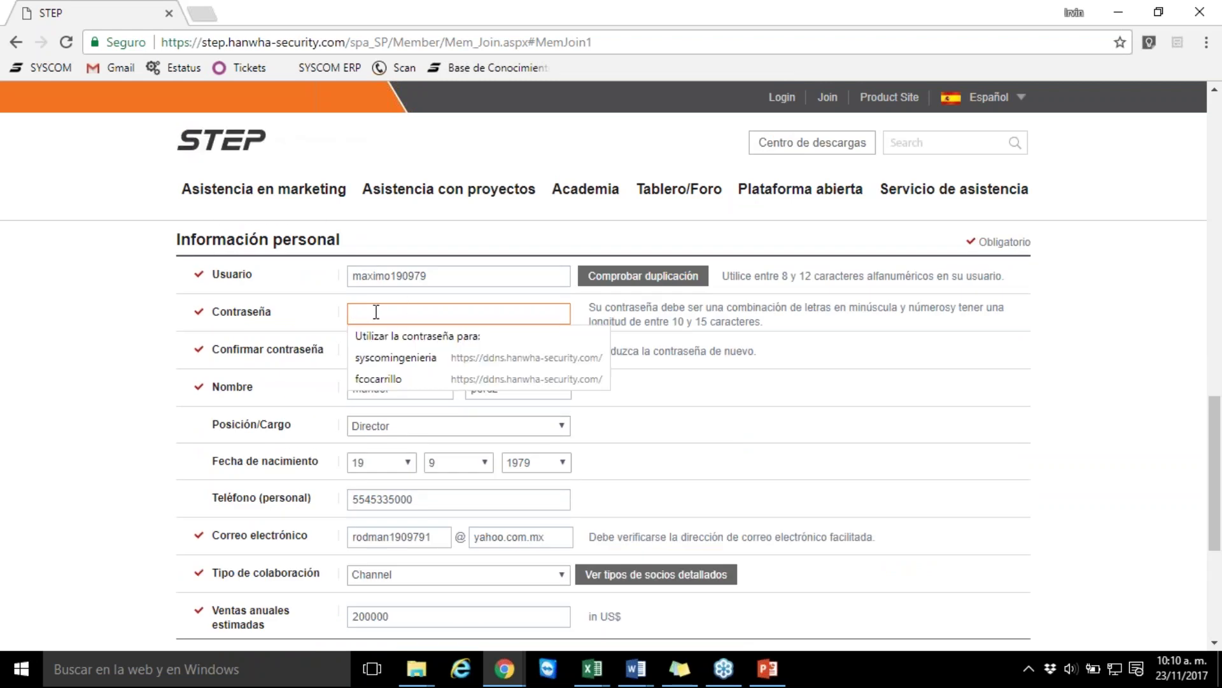
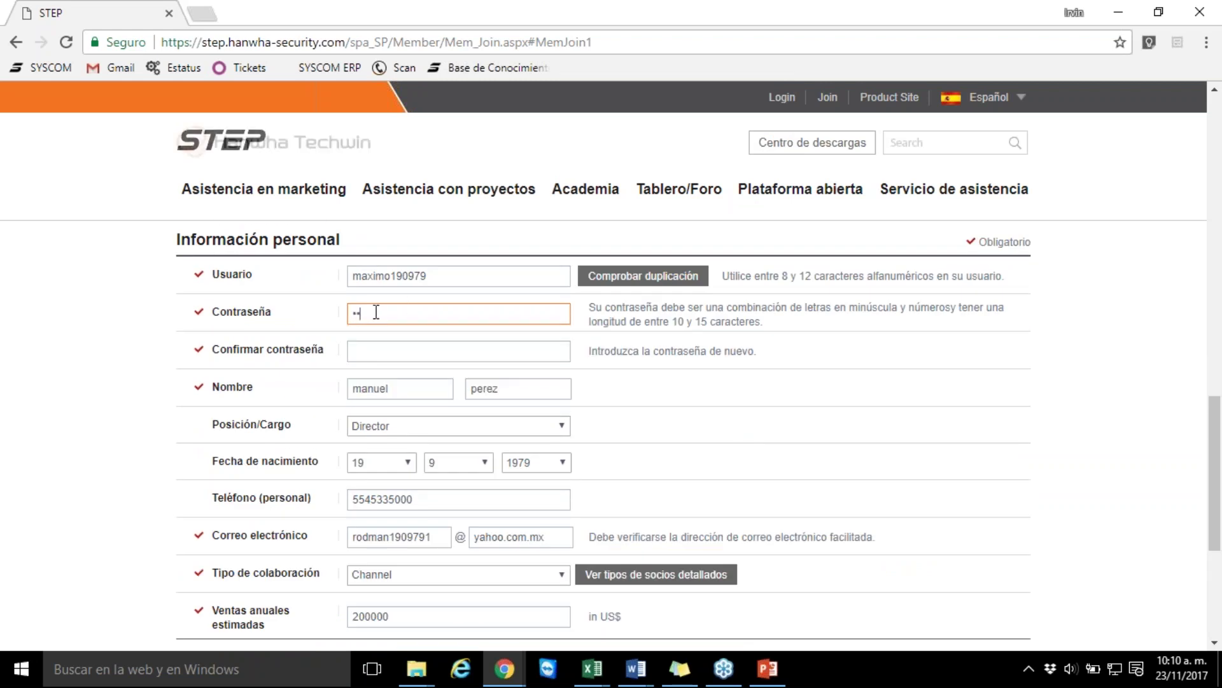
{"action": "key", "text": "BackSpace"}
{"action": "key", "text": "BackSpace"}
{"action": "left_click", "coordinate": [385, 350]}
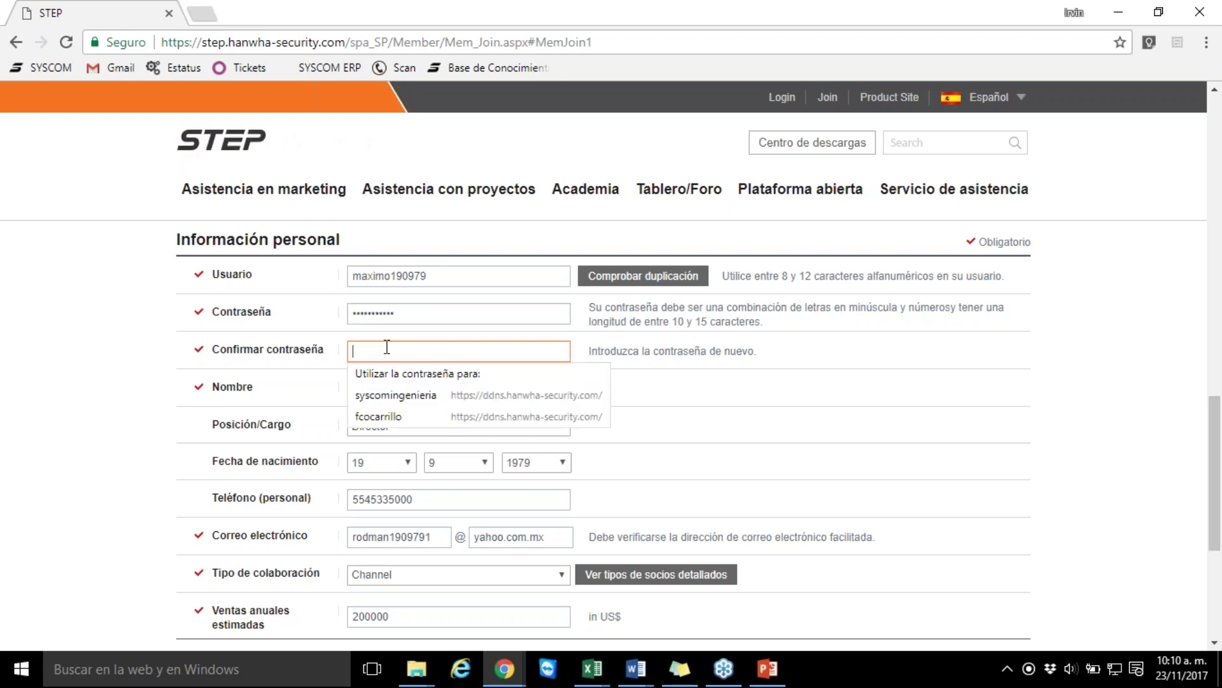
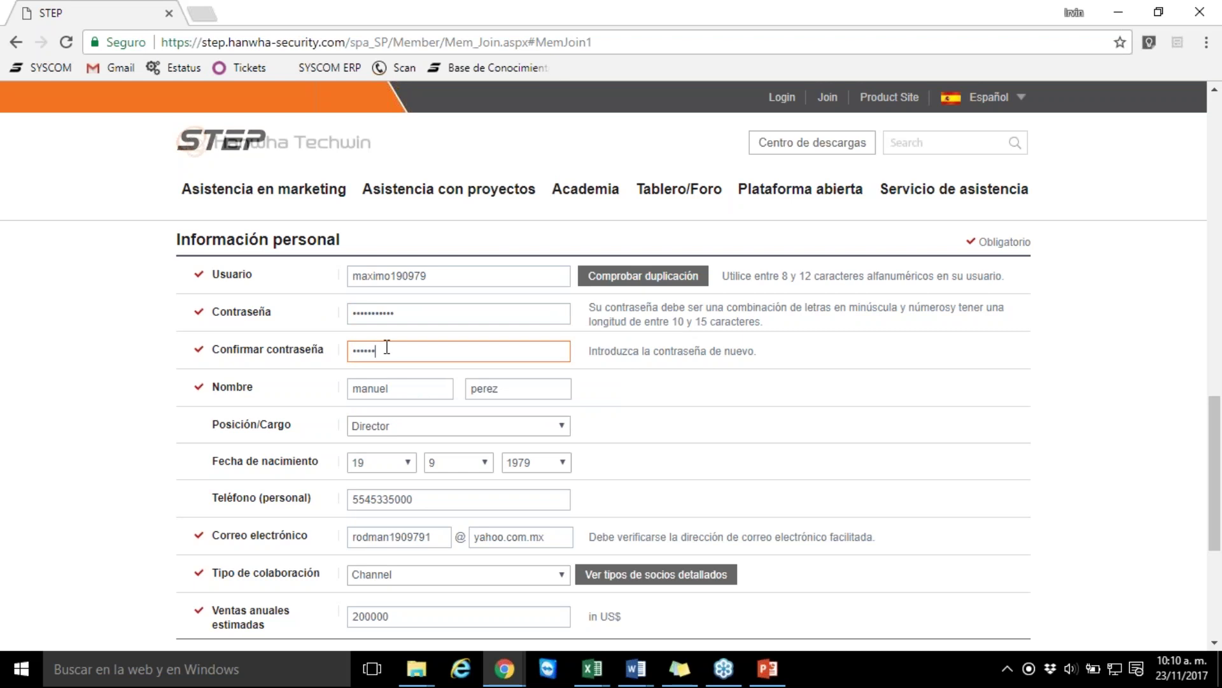
{"action": "scroll", "coordinate": [617, 388], "scroll_direction": "down", "scroll_amount": 5}
{"action": "left_click", "coordinate": [662, 396]}
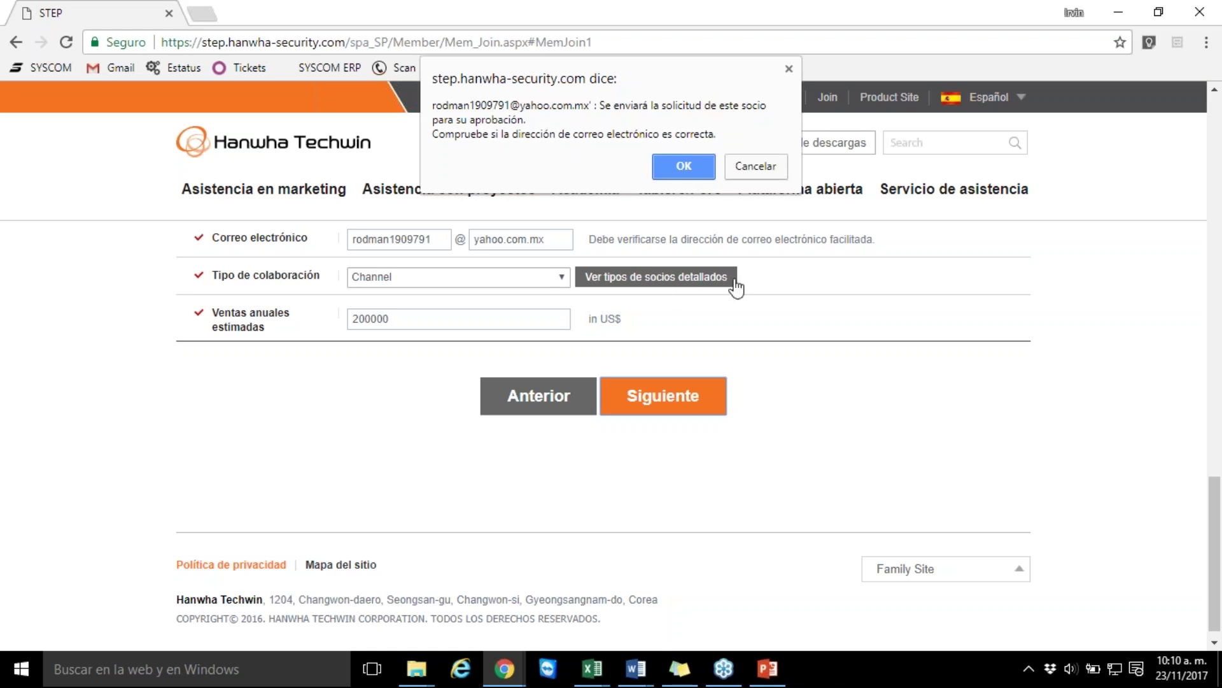
Confirm sending the partner request for approval and acknowledge the 'Se ha guardado.' alert.
{"action": "left_click", "coordinate": [671, 170]}
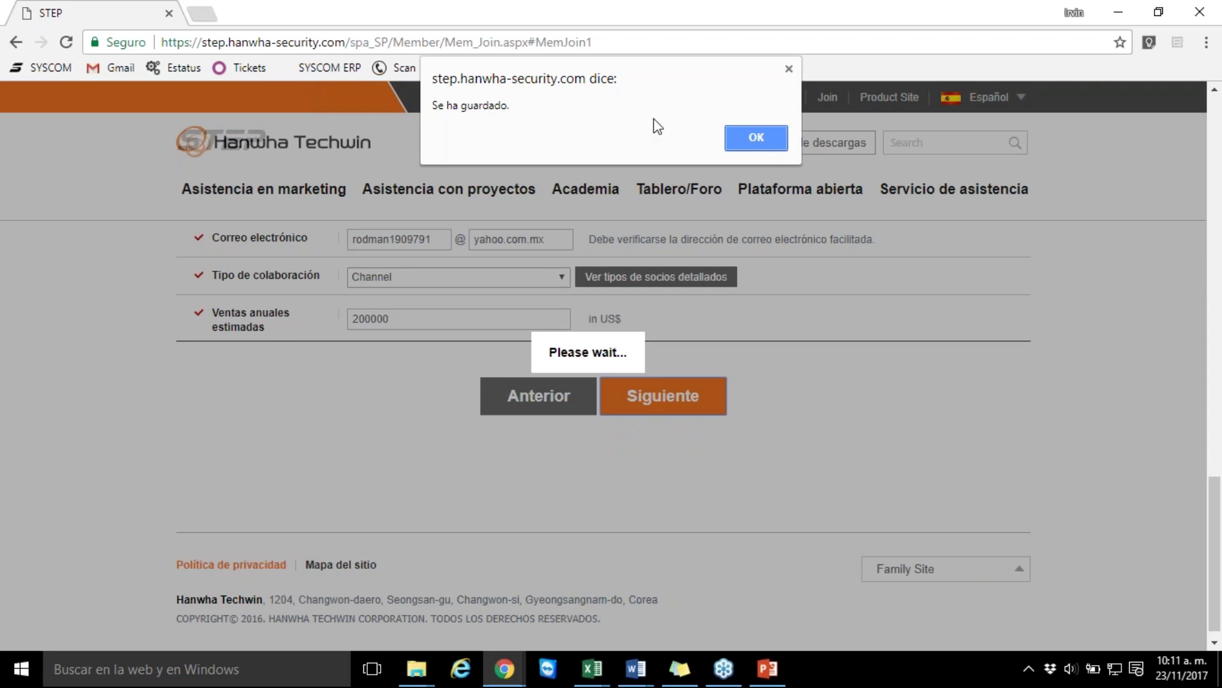
{"action": "left_click", "coordinate": [739, 142]}
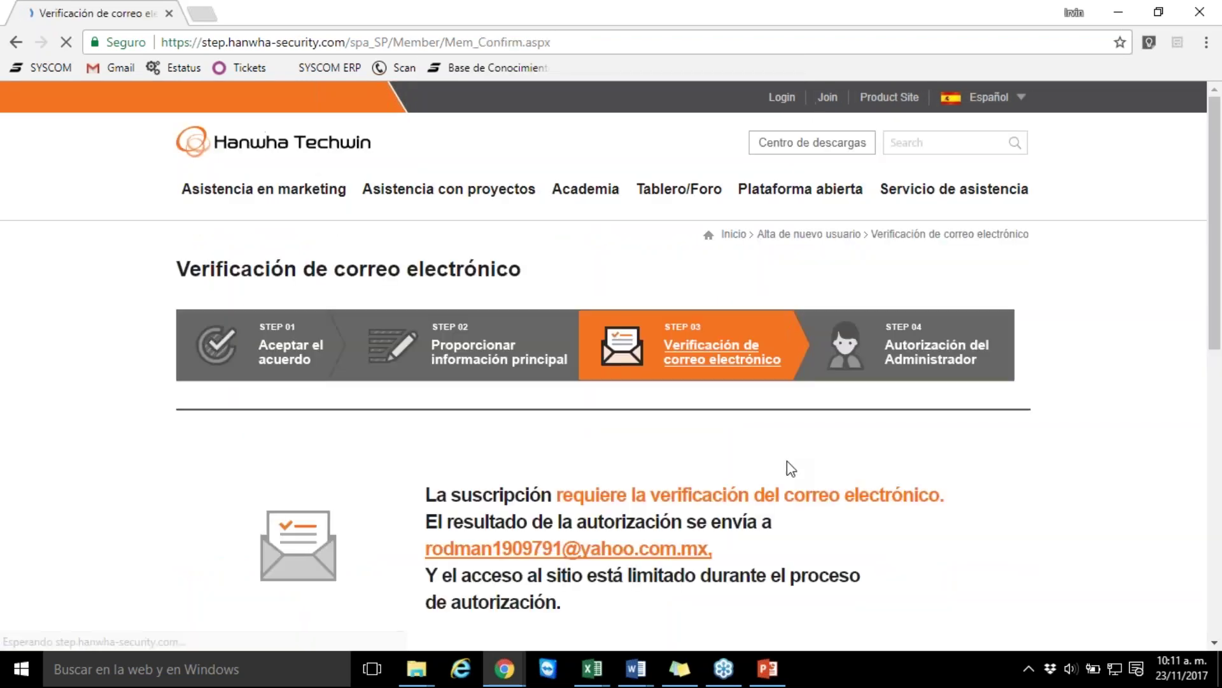
{"action": "scroll", "coordinate": [672, 539], "scroll_direction": "down", "scroll_amount": 5}
{"action": "scroll", "coordinate": [761, 488], "scroll_direction": "up", "scroll_amount": 2}
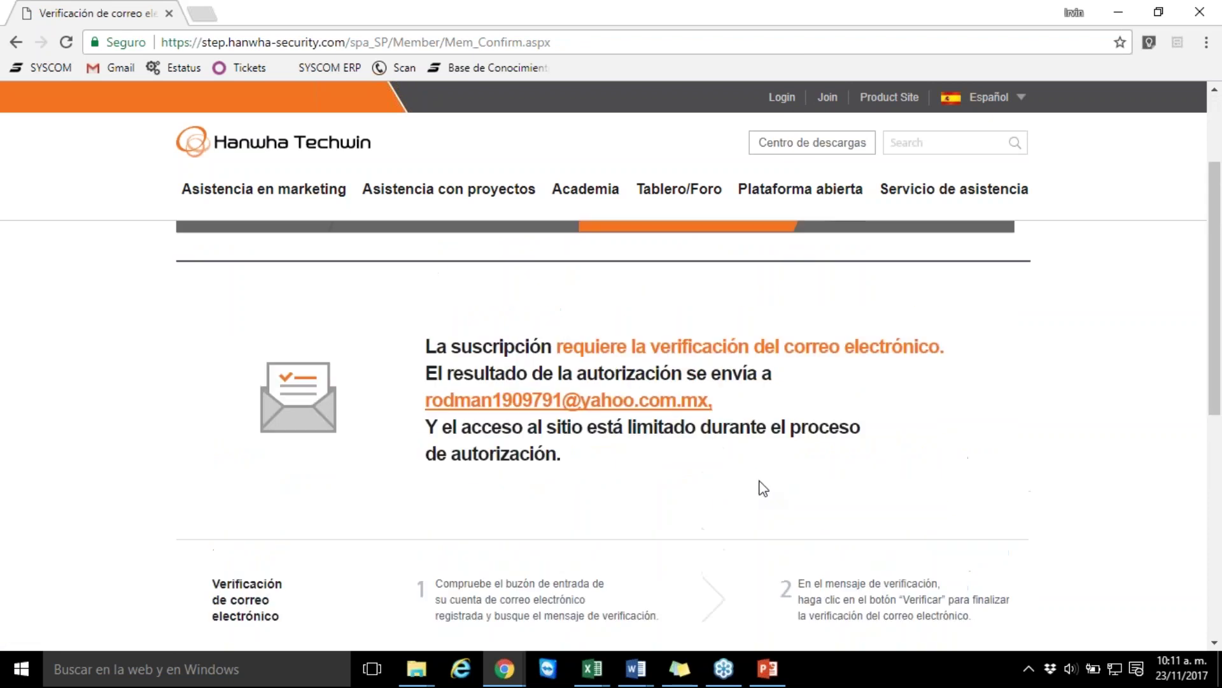